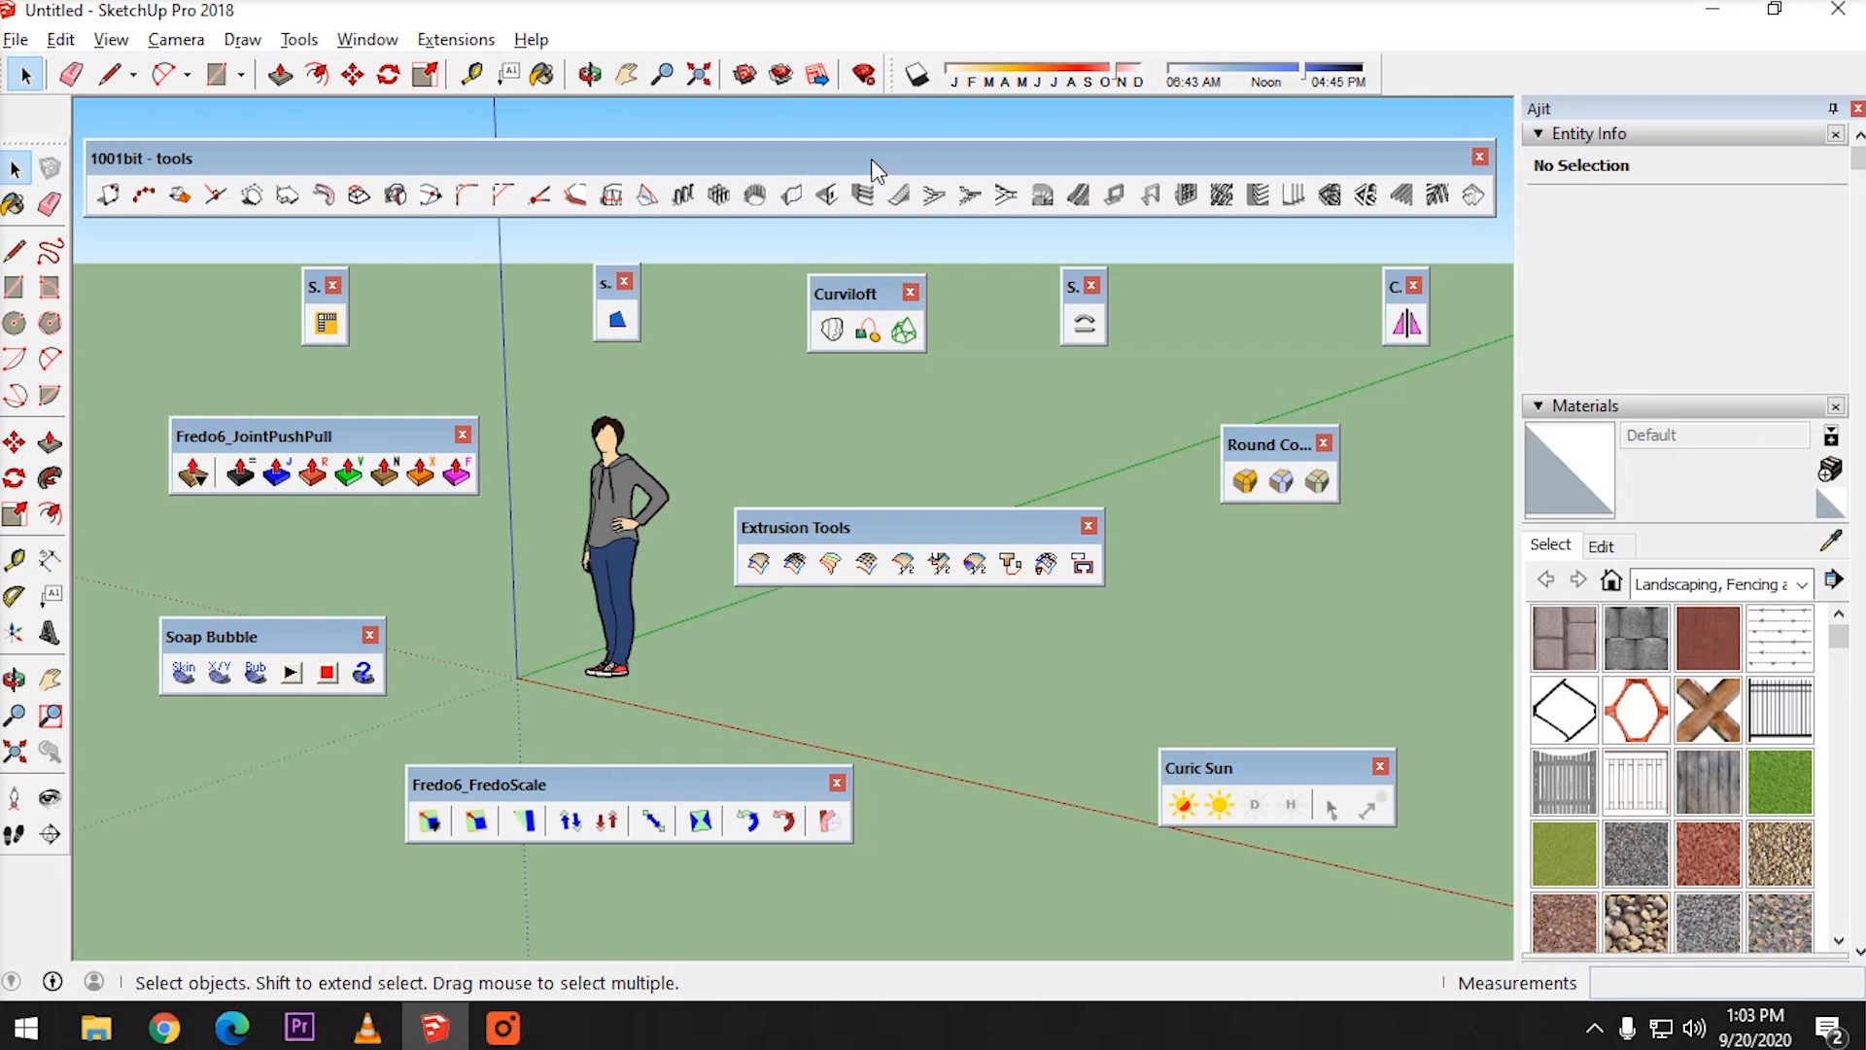
Dock the floating 1001bit - tools, Extrusion Tools and Curviloft toolbars above the drawing area
{"action": "left_click_drag", "start_coordinate": [871, 160], "coordinate": [834, 48]}
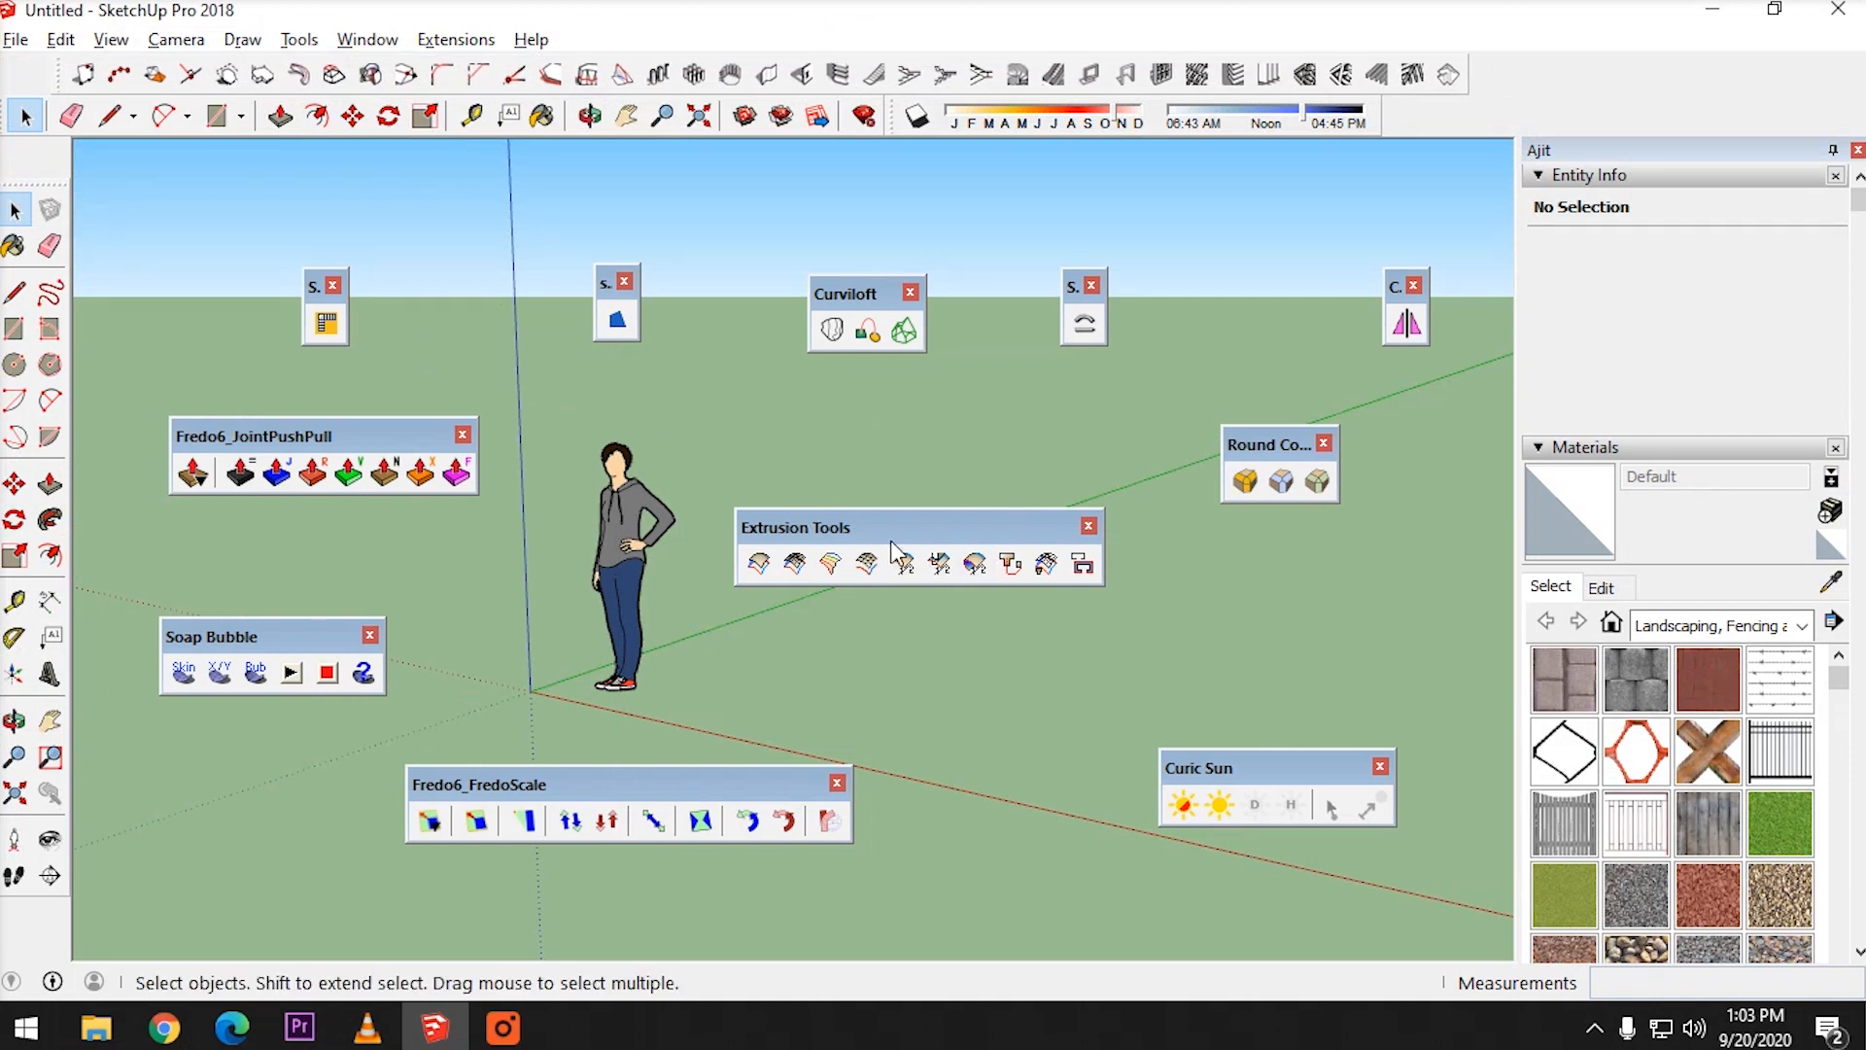
{"action": "left_click_drag", "start_coordinate": [907, 526], "coordinate": [1409, 116]}
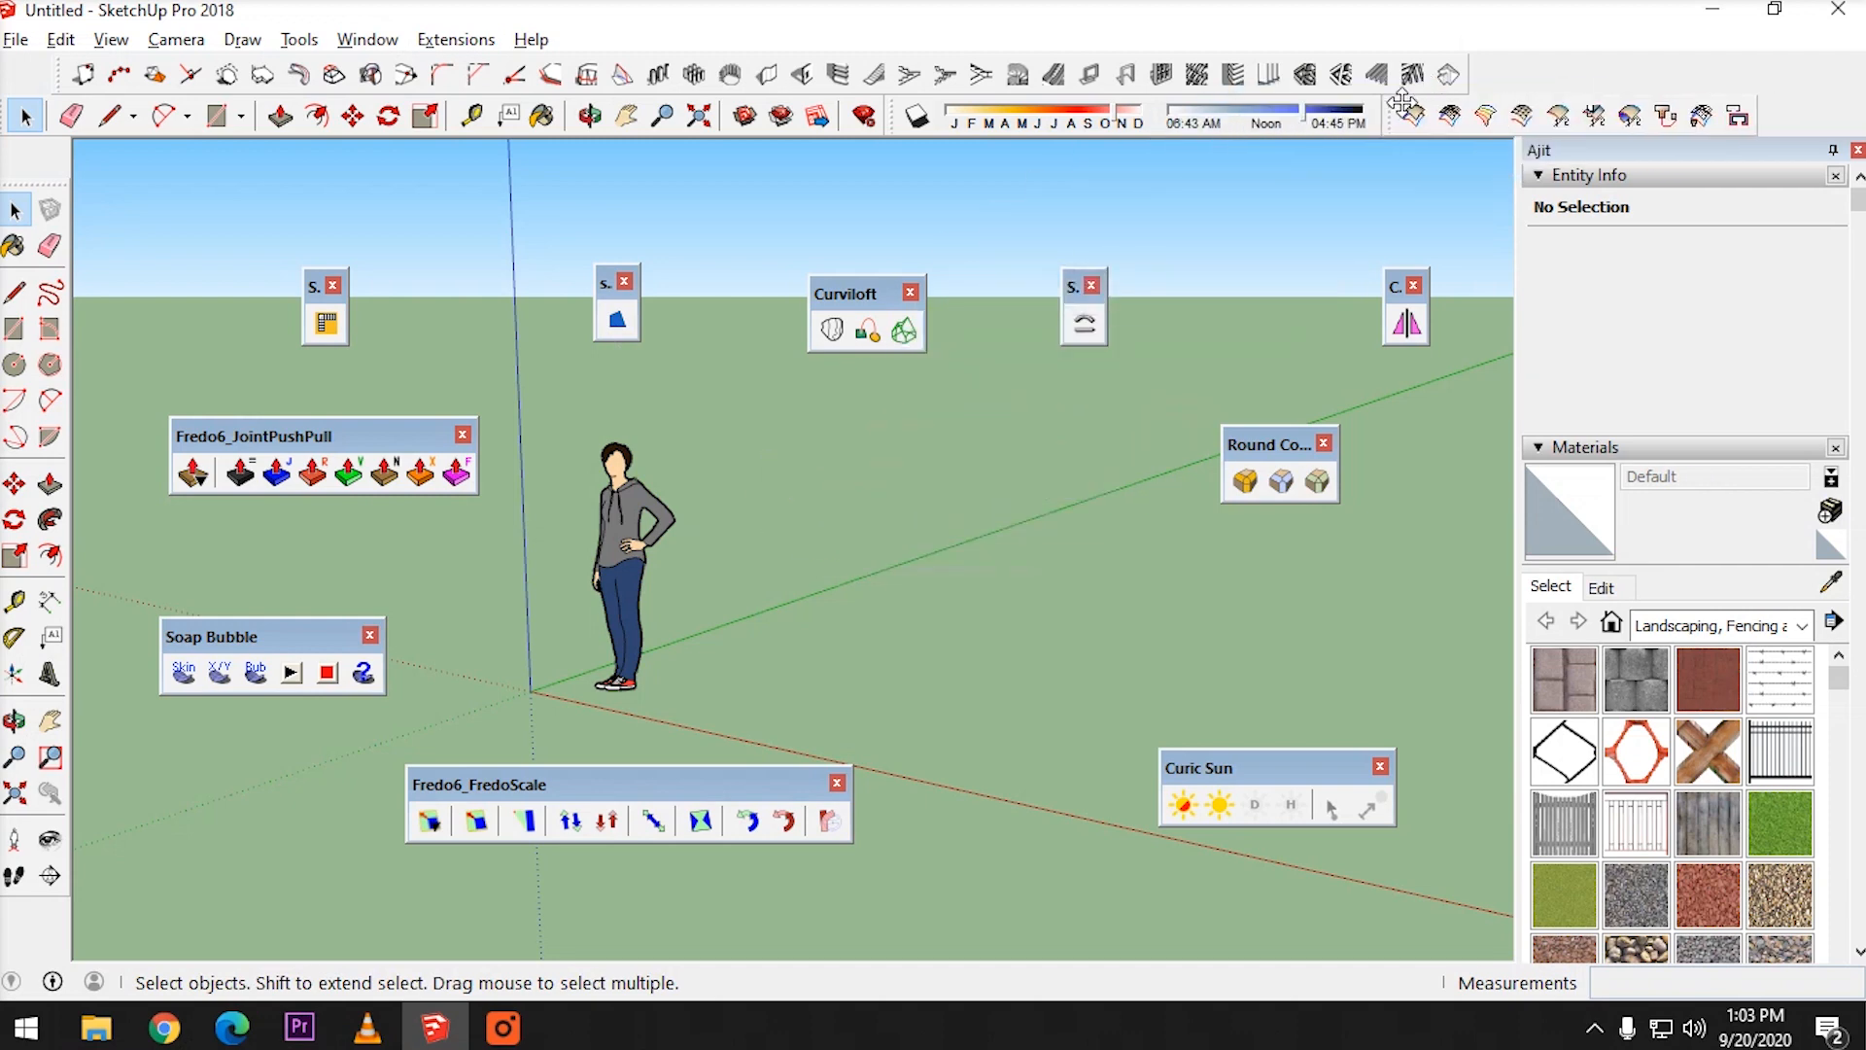
{"action": "left_click_drag", "start_coordinate": [868, 292], "coordinate": [1502, 94]}
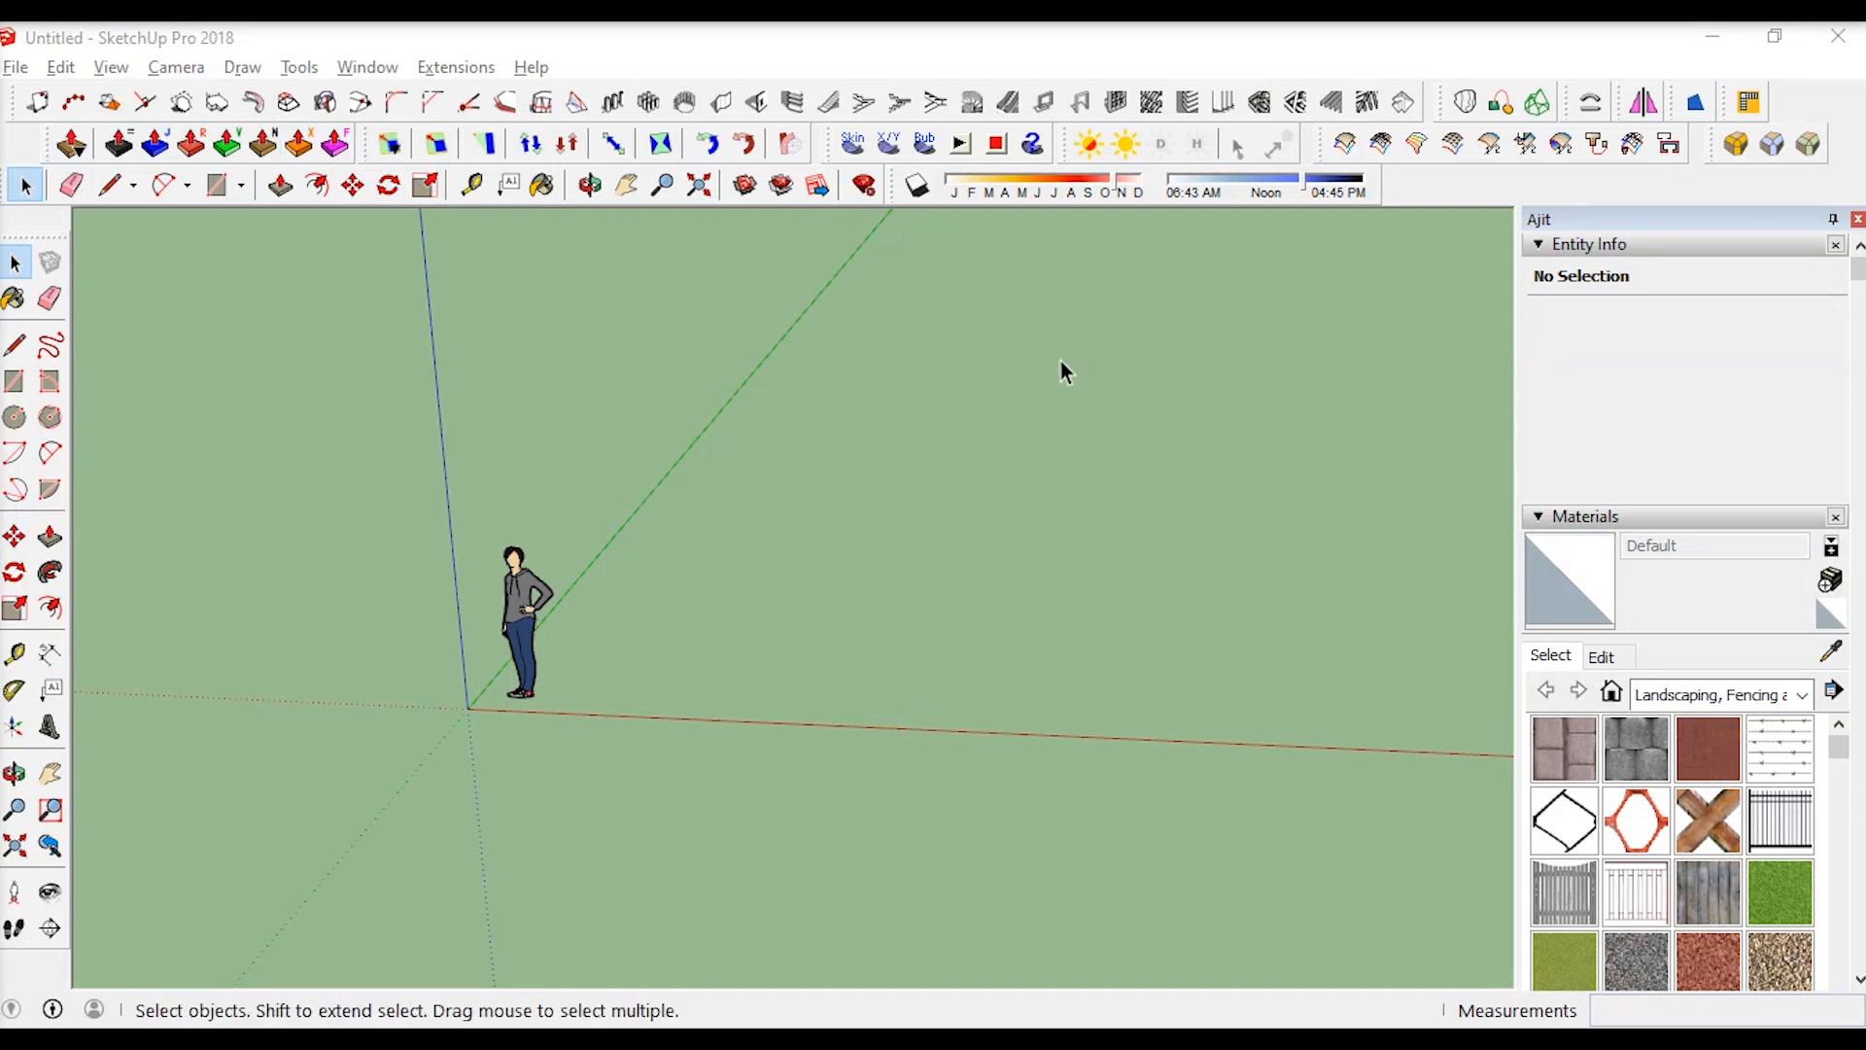
Hide the 1001bit - tools toolbar and show it again
{"action": "right_click", "coordinate": [1452, 186]}
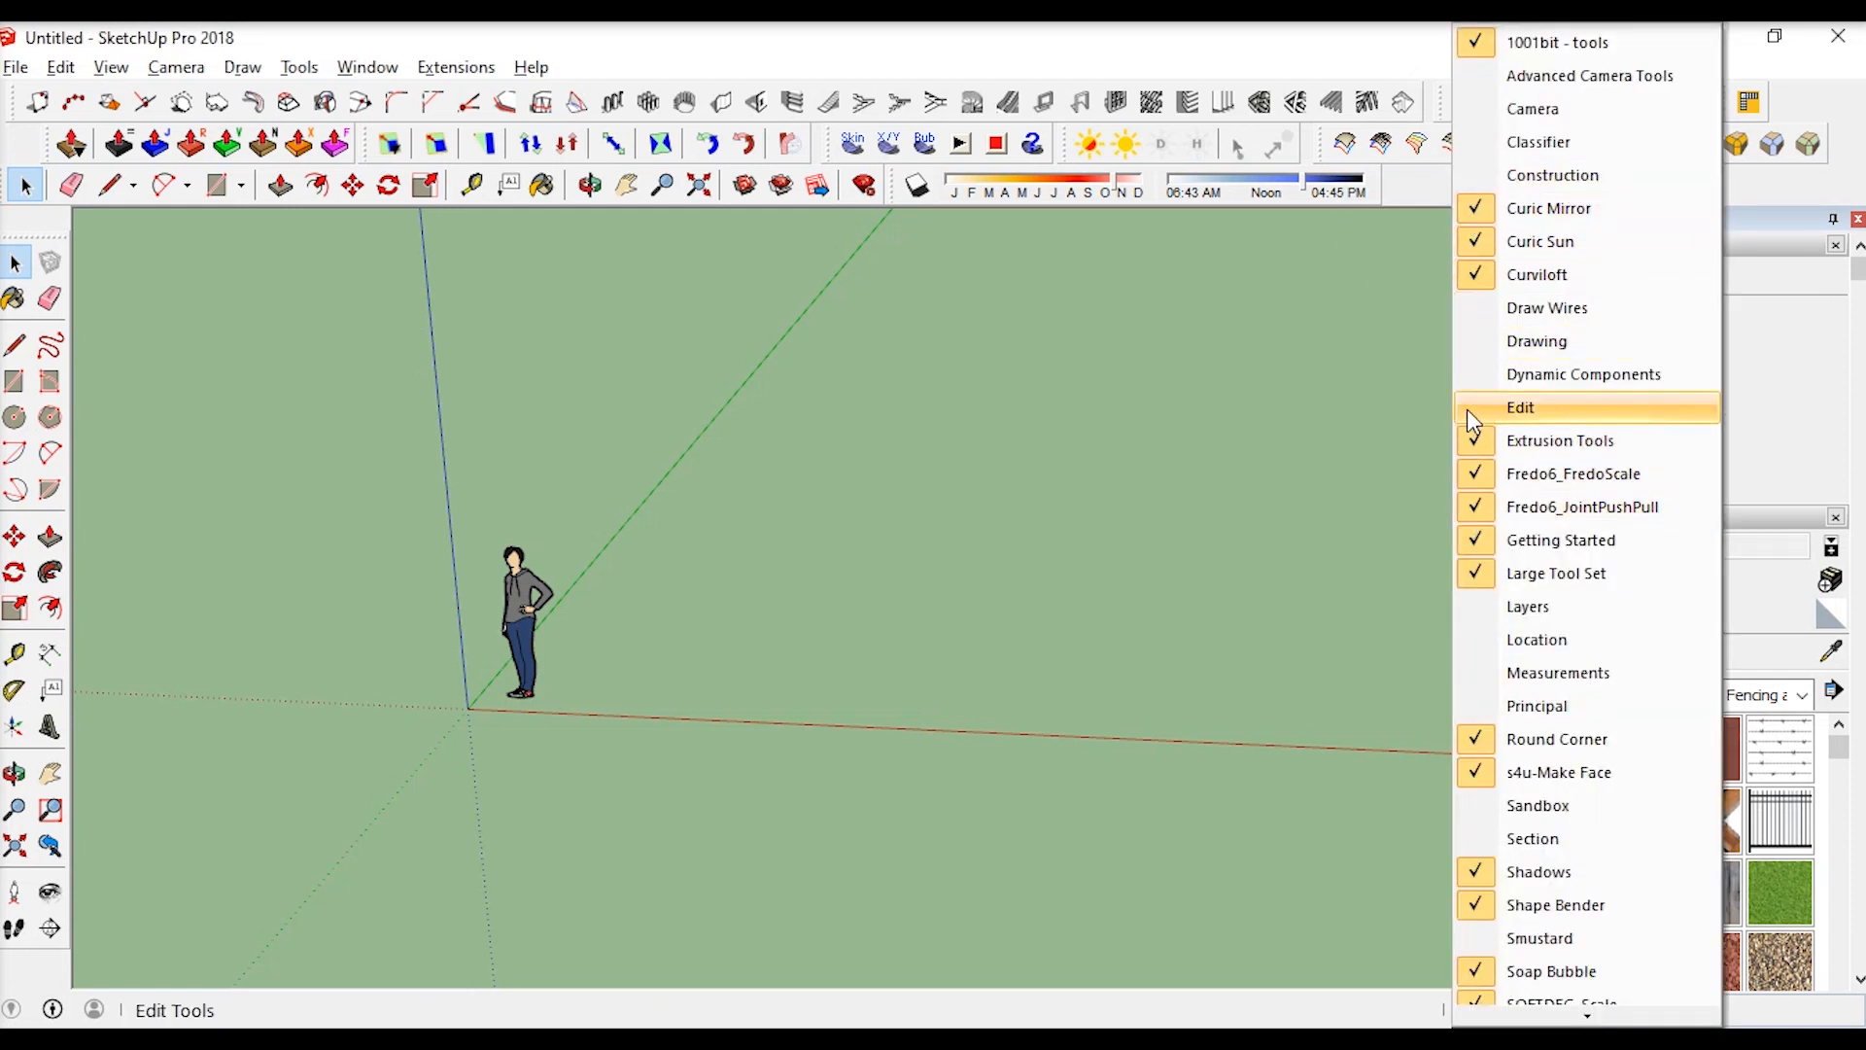
{"action": "left_click", "coordinate": [1041, 272]}
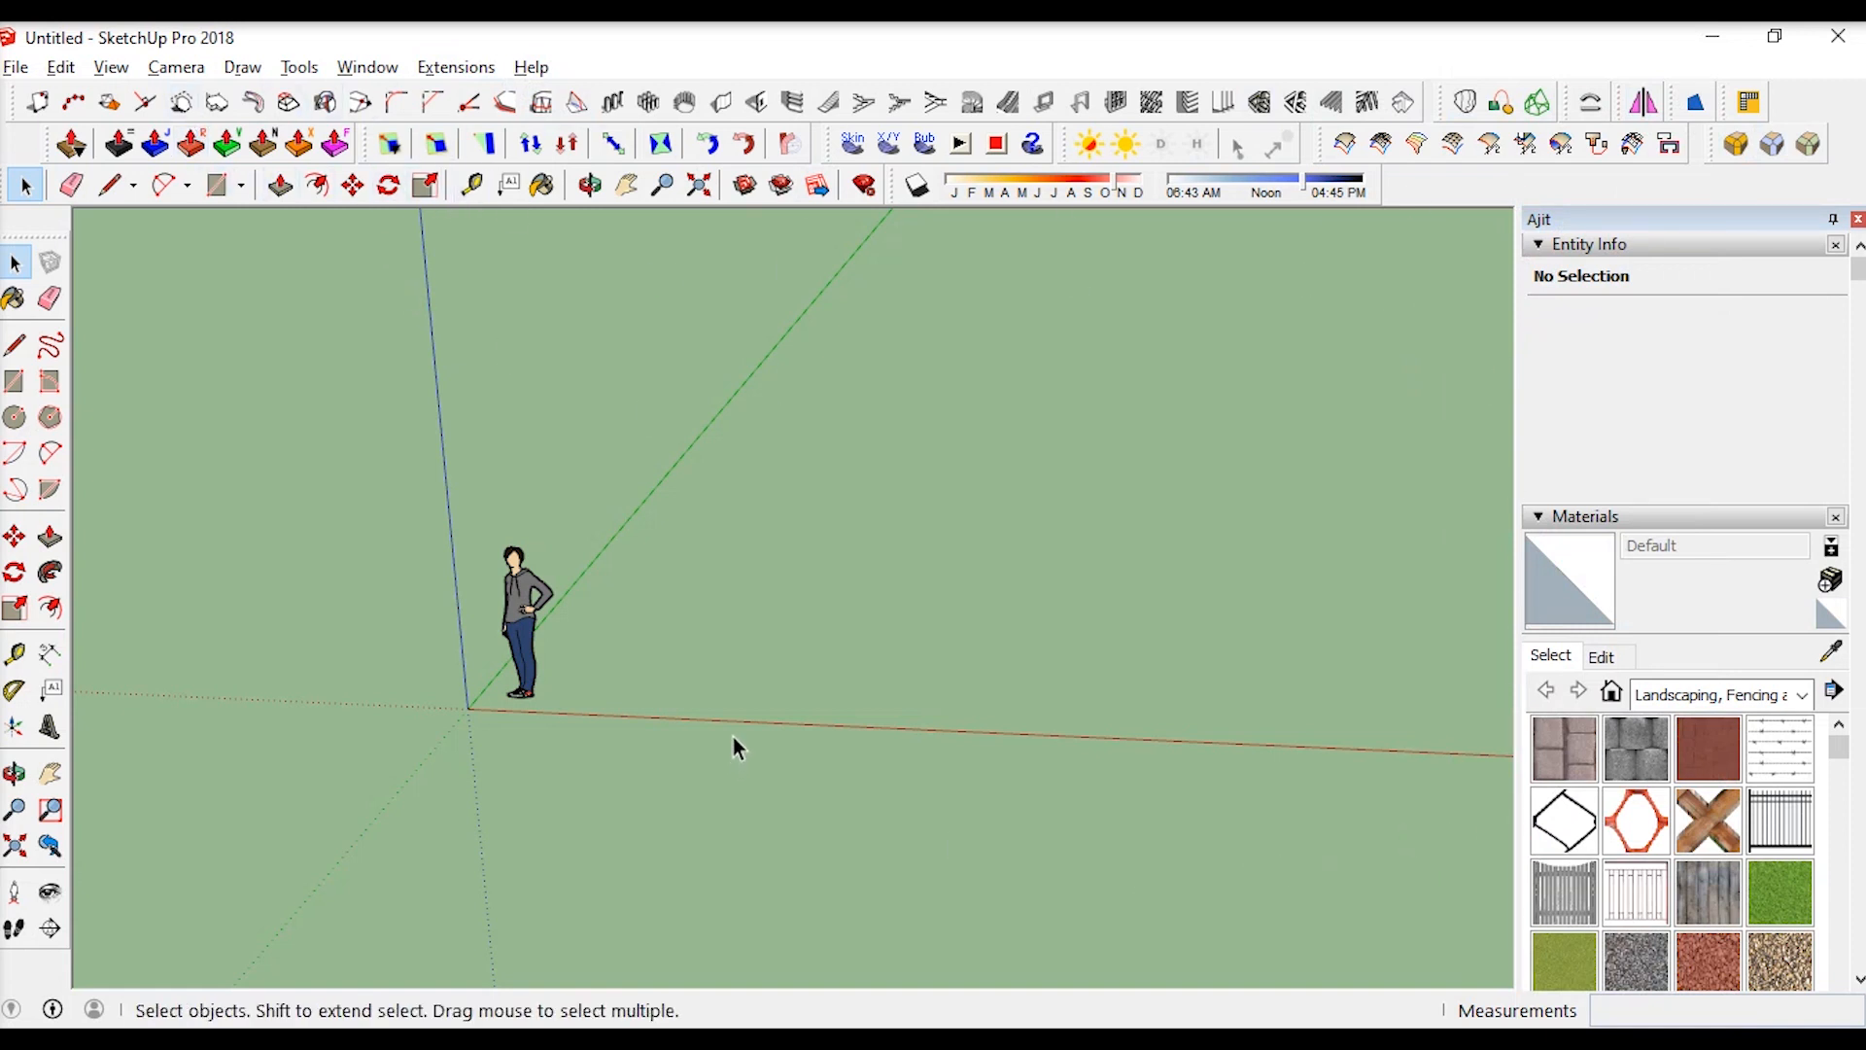
{"action": "right_click", "coordinate": [1426, 182]}
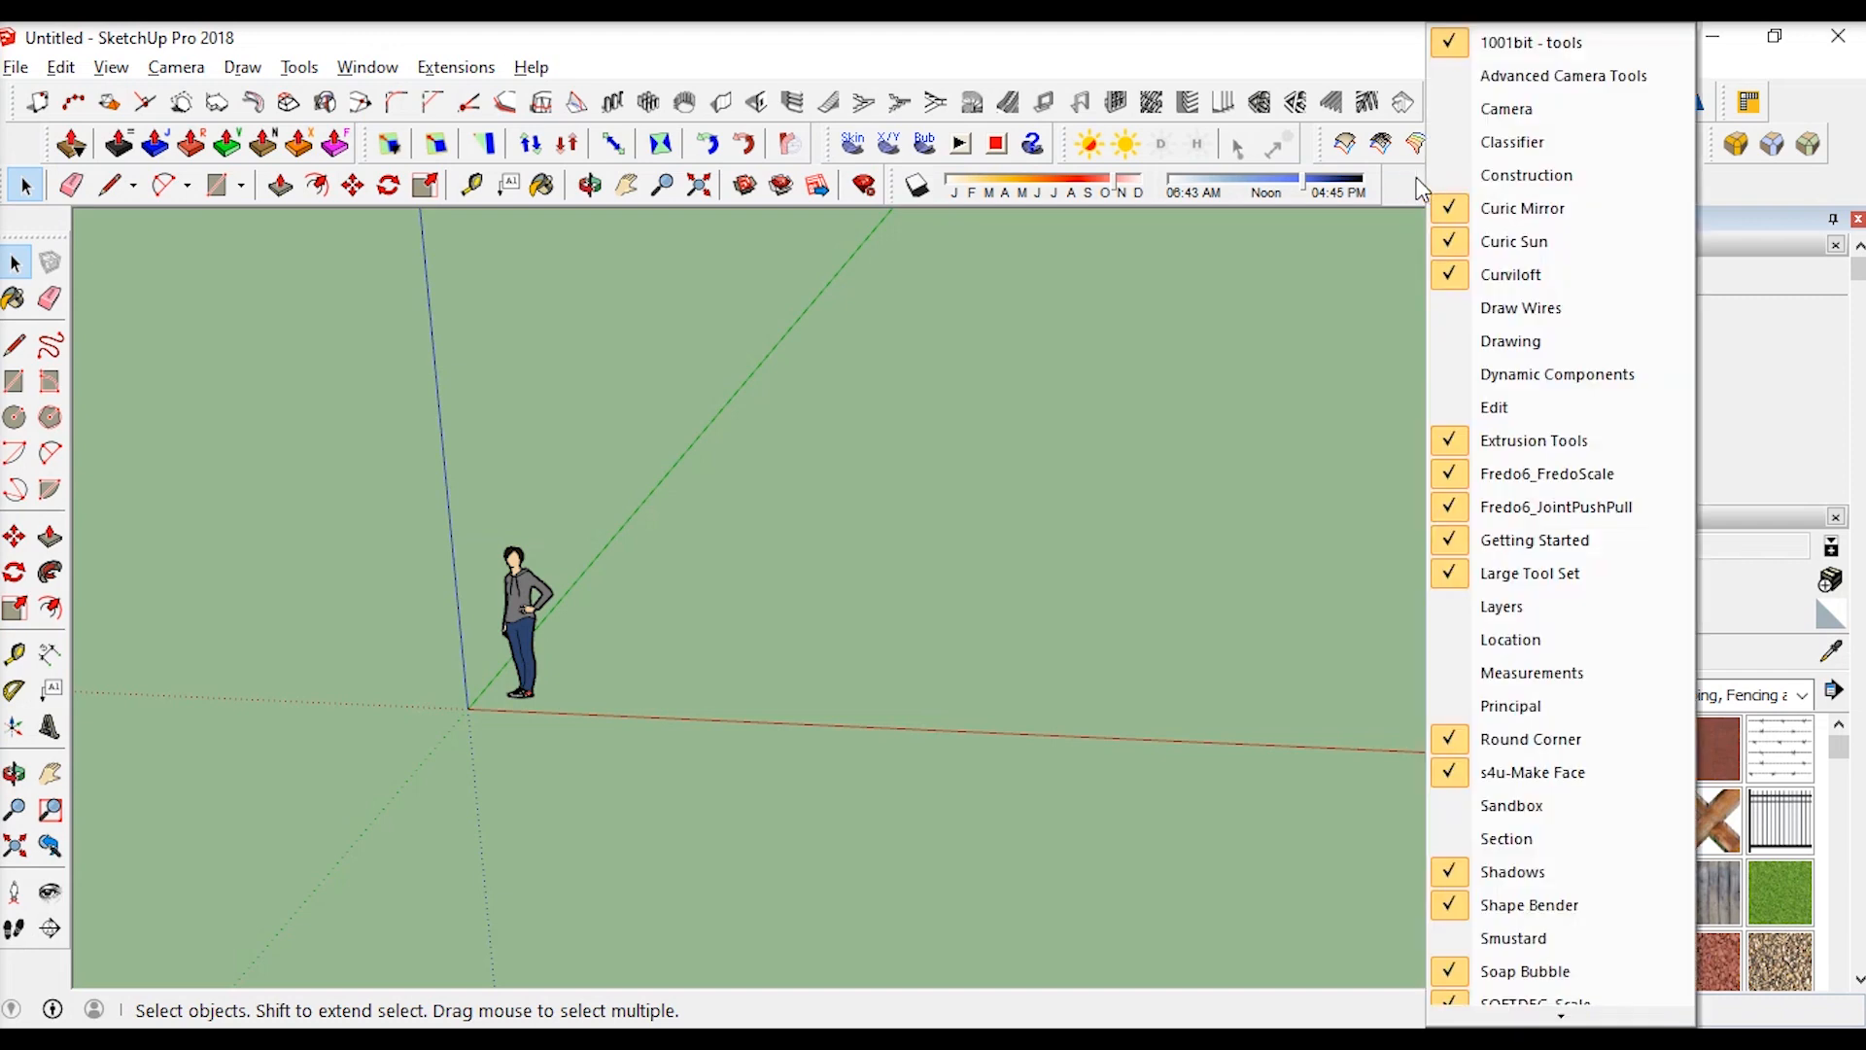
{"action": "left_click", "coordinate": [1441, 43]}
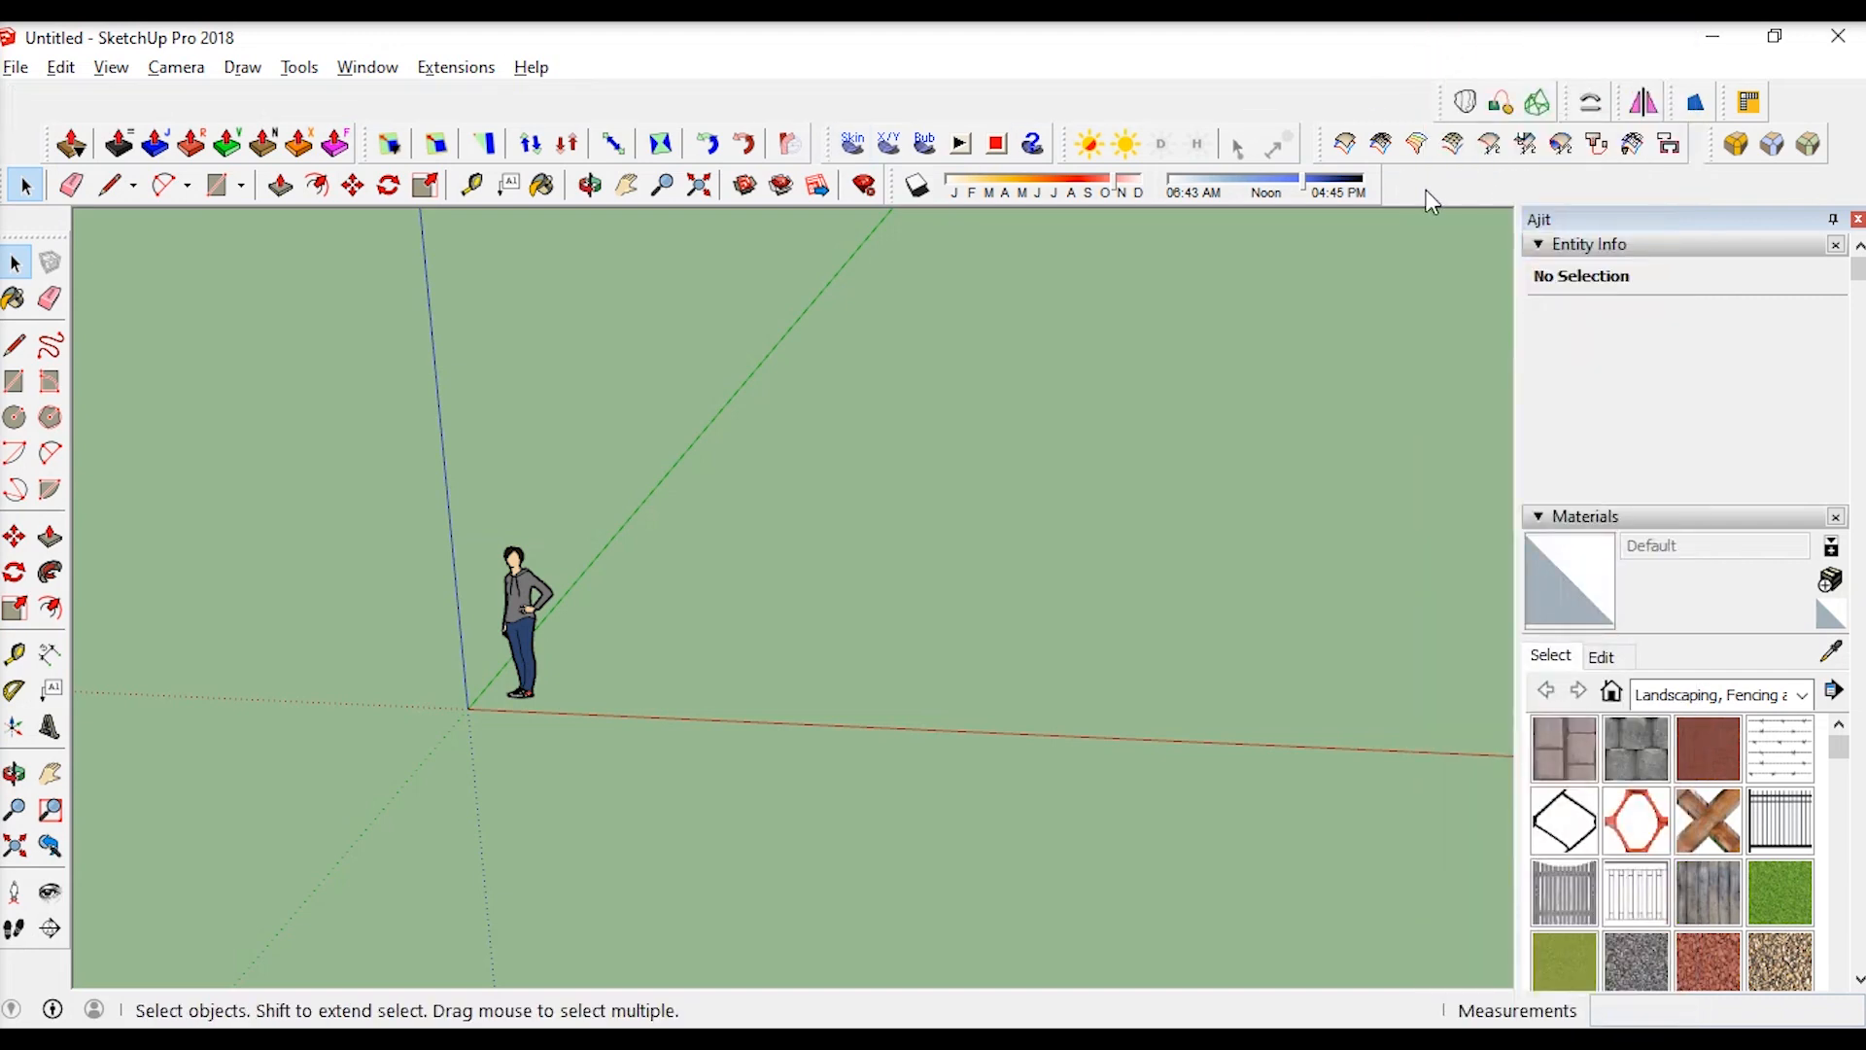
{"action": "right_click", "coordinate": [1426, 202]}
{"action": "left_click", "coordinate": [1443, 51]}
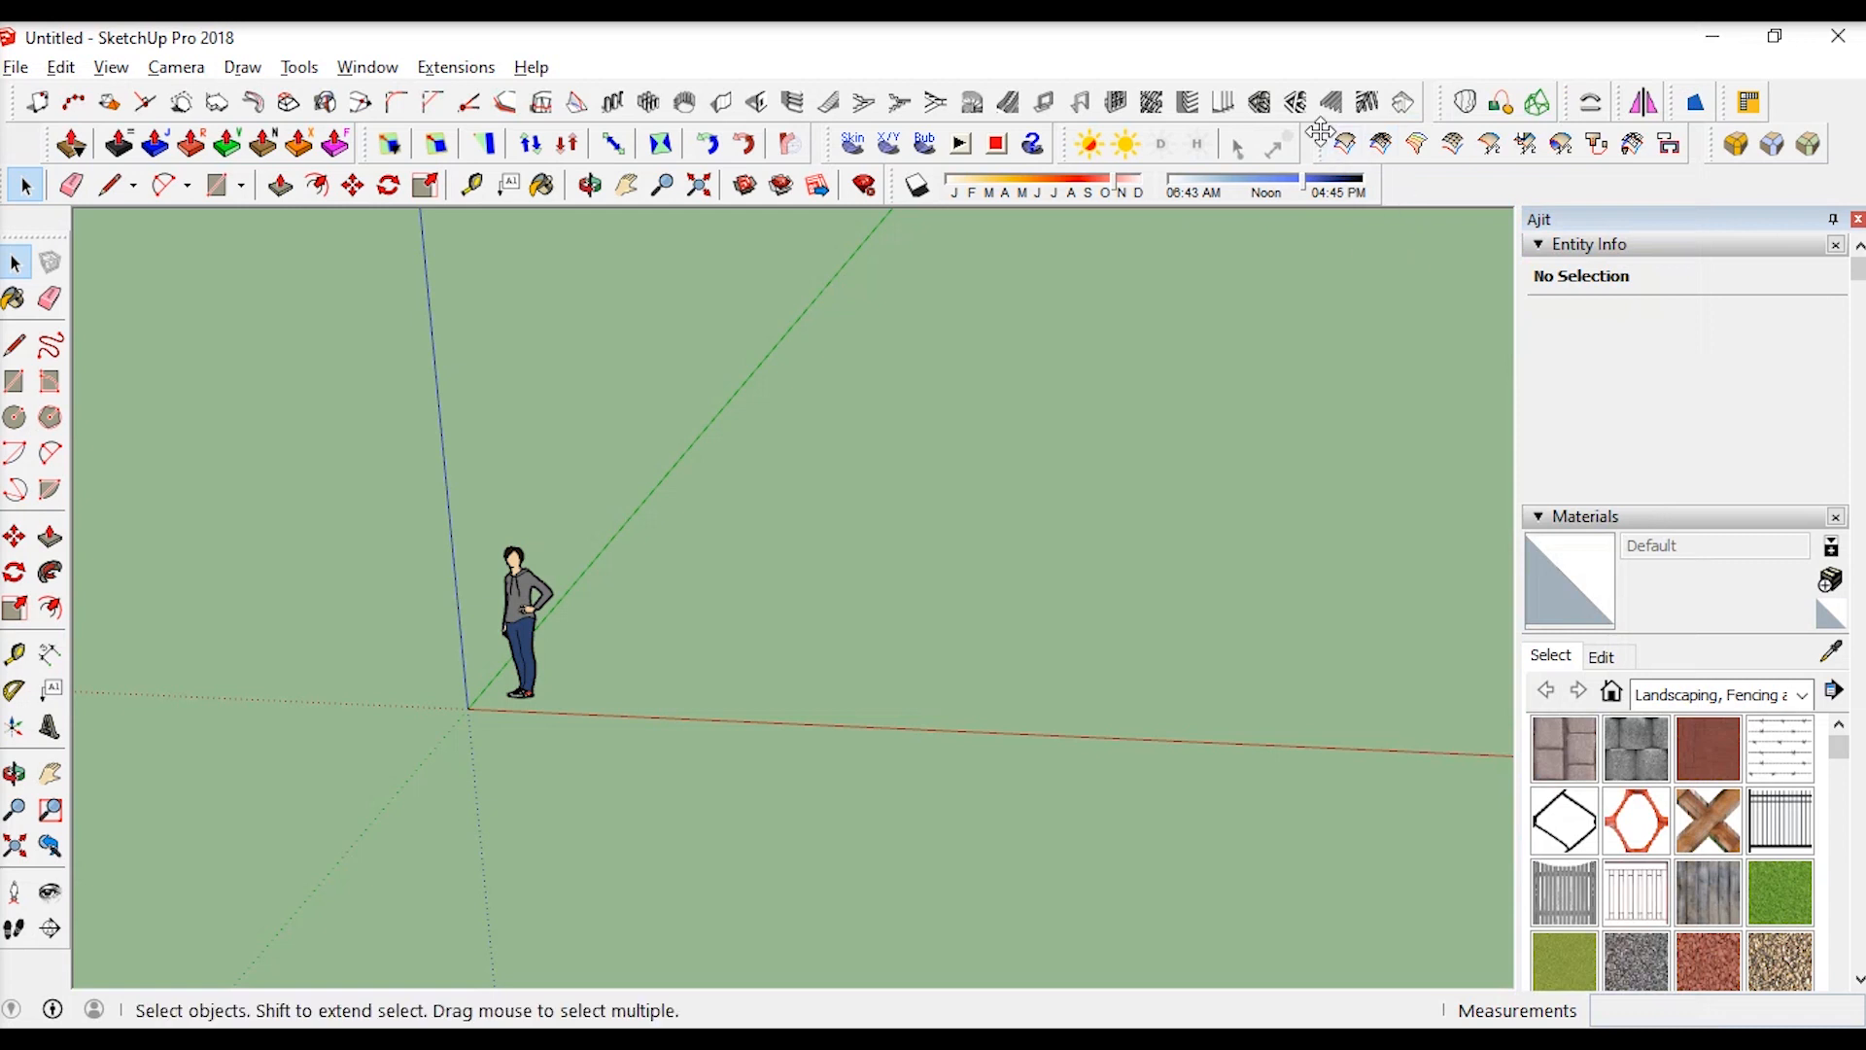
Float the Extrusion Tools toolbar over the drawing area and dock it back among the other toolbars
{"action": "left_click_drag", "start_coordinate": [1328, 144], "coordinate": [951, 347]}
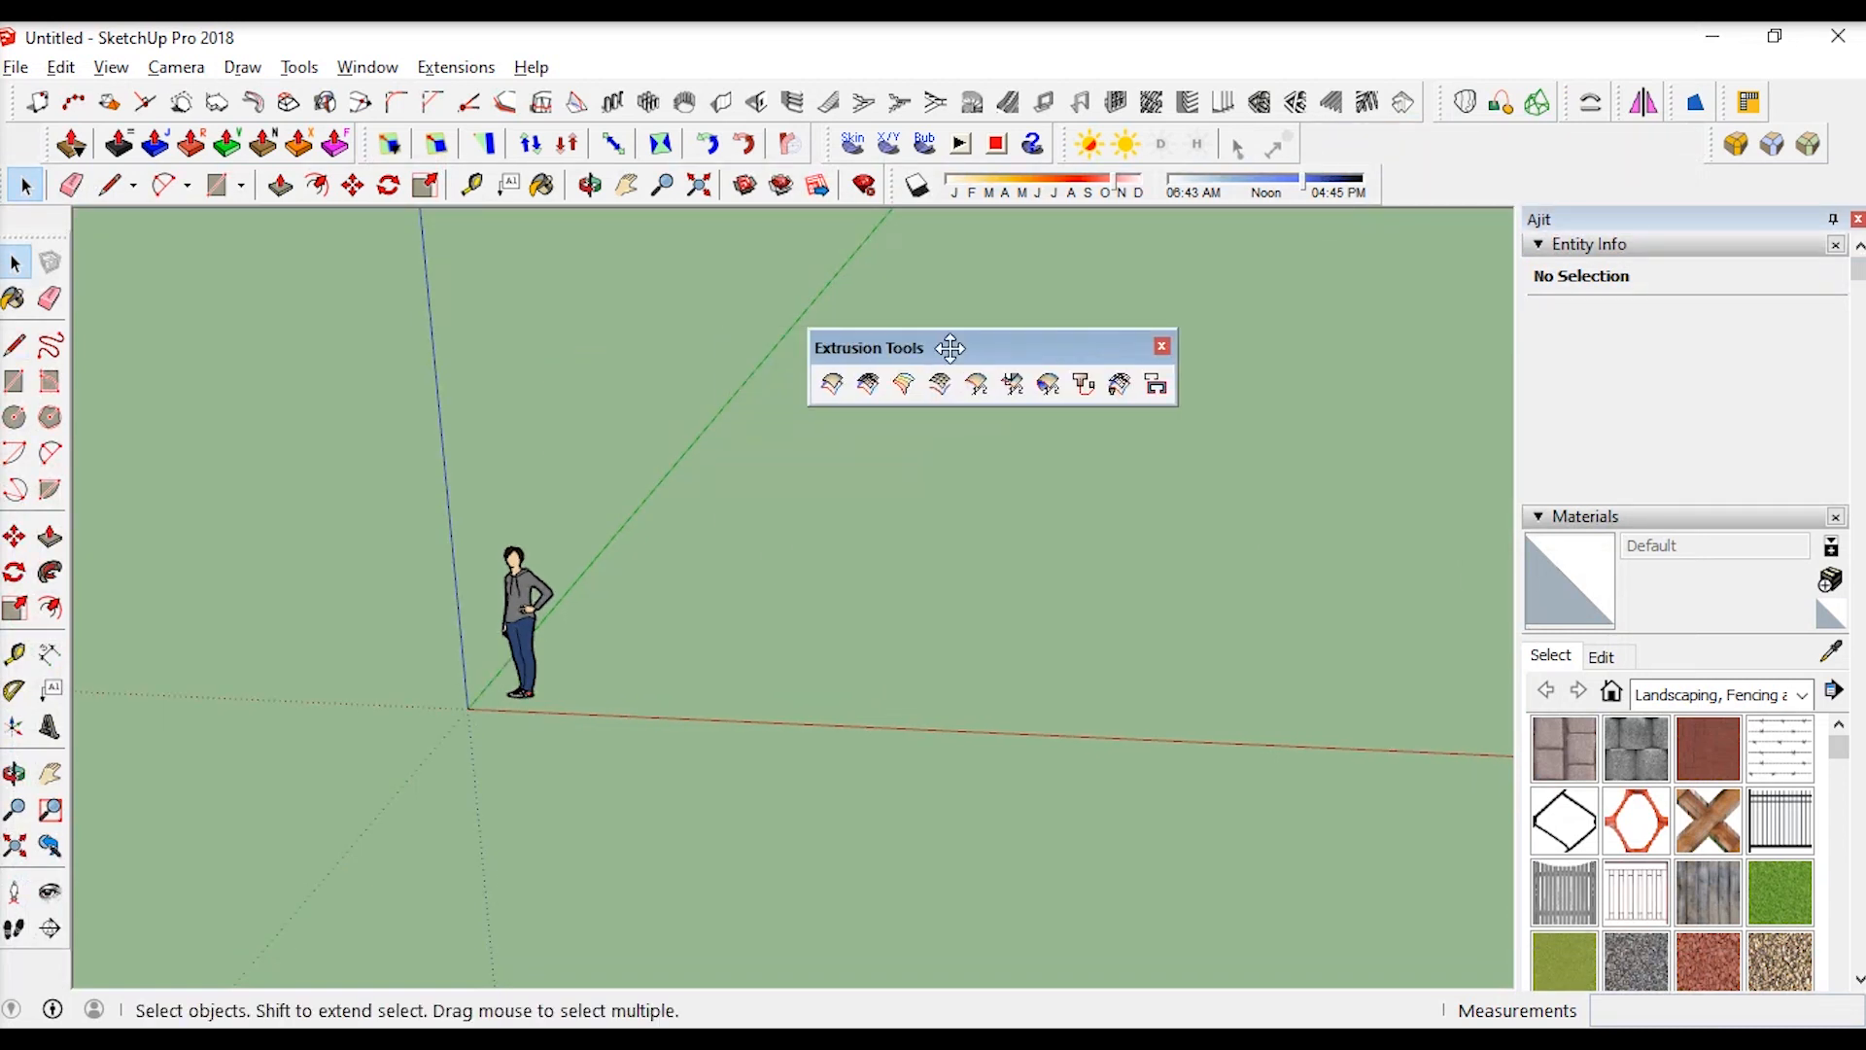
{"action": "double_click", "coordinate": [861, 351]}
{"action": "left_click_drag", "start_coordinate": [1312, 144], "coordinate": [1356, 155]}
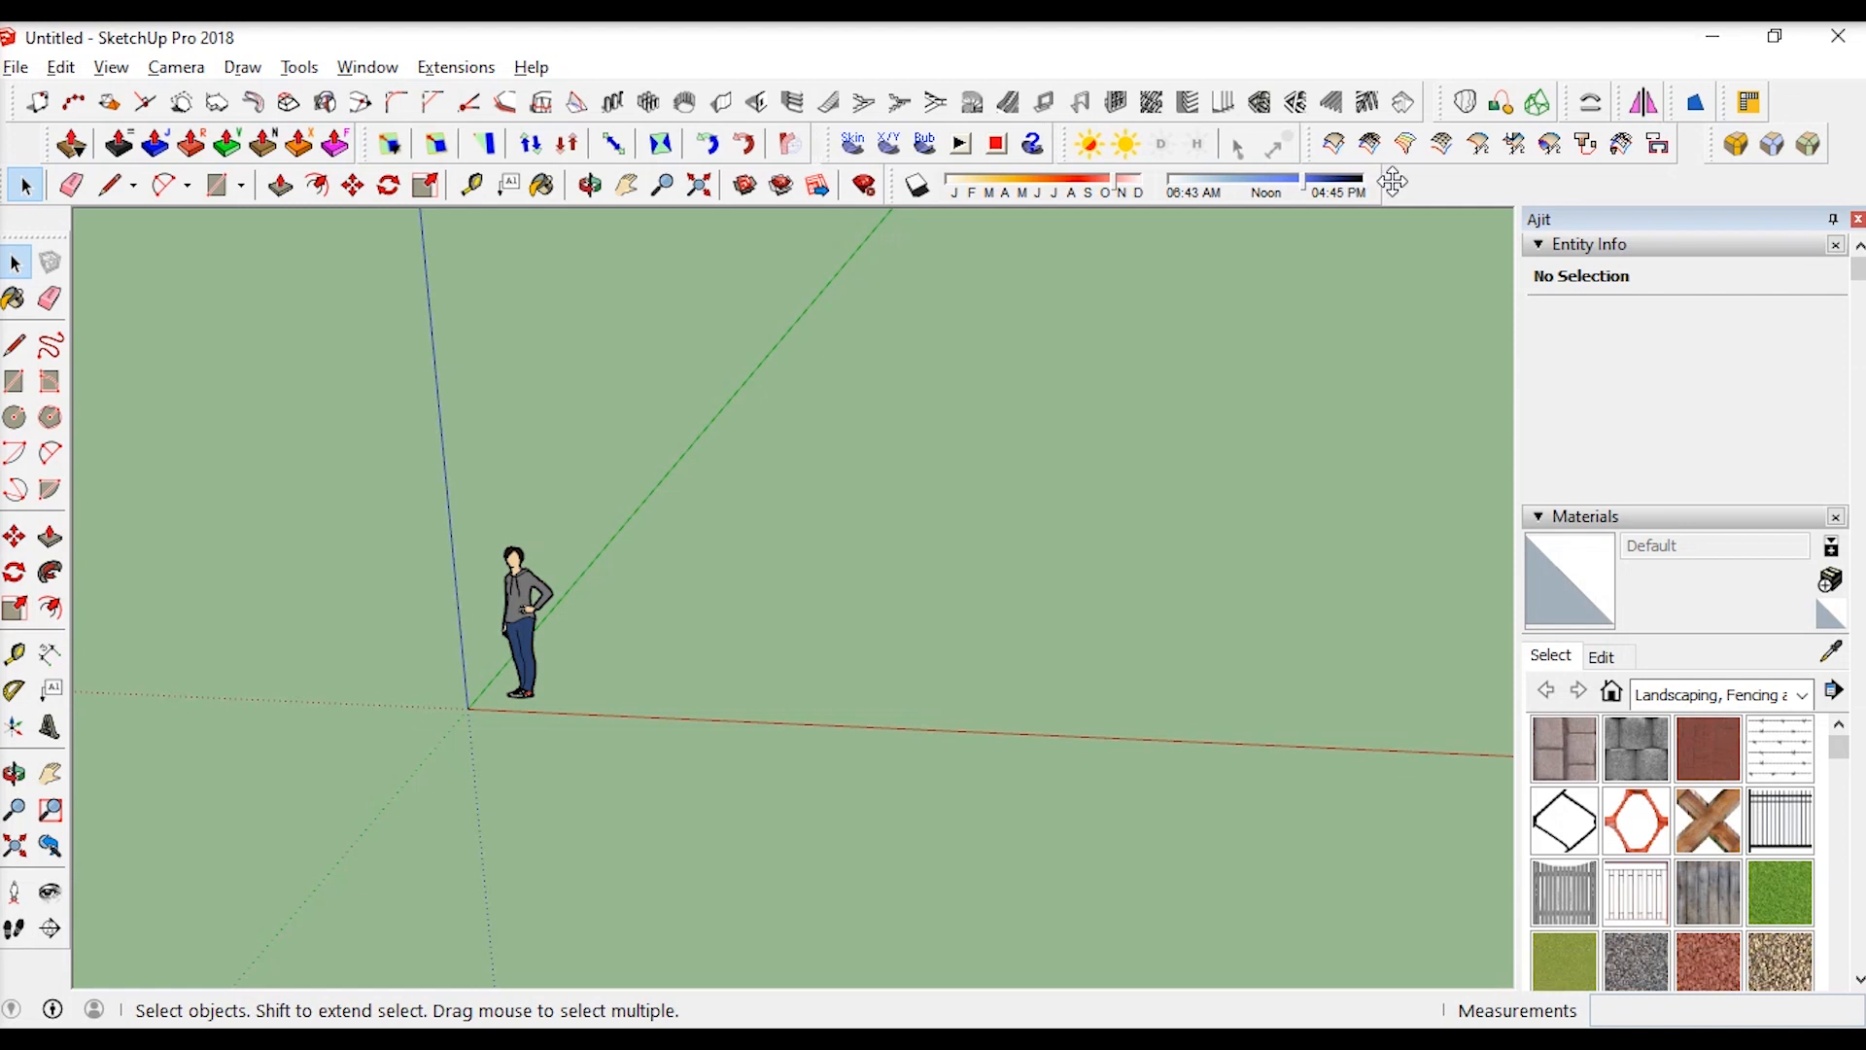
{"action": "scroll", "coordinate": [764, 614], "scroll_direction": "down", "scroll_amount": 3}
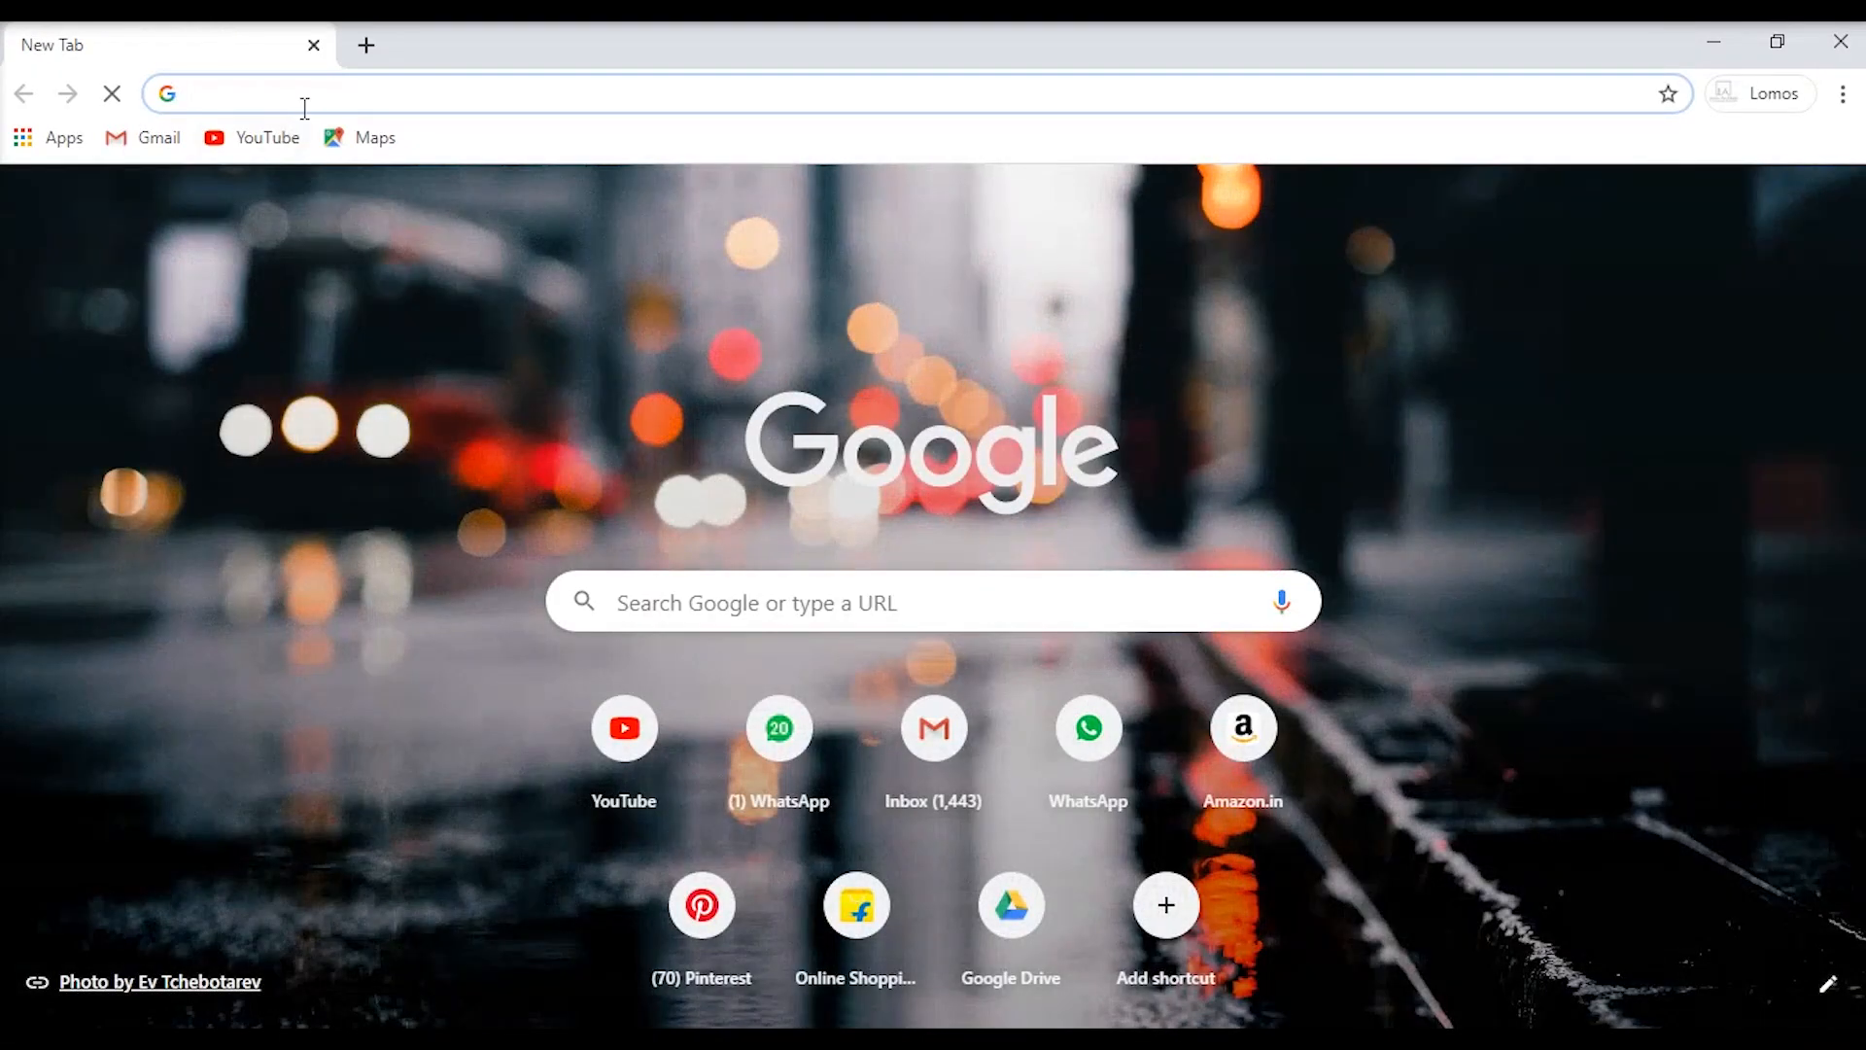
In Chrome, search Google for "extension warehouse" and open the SketchUp Extension Warehouse site
{"action": "left_click", "coordinate": [307, 102]}
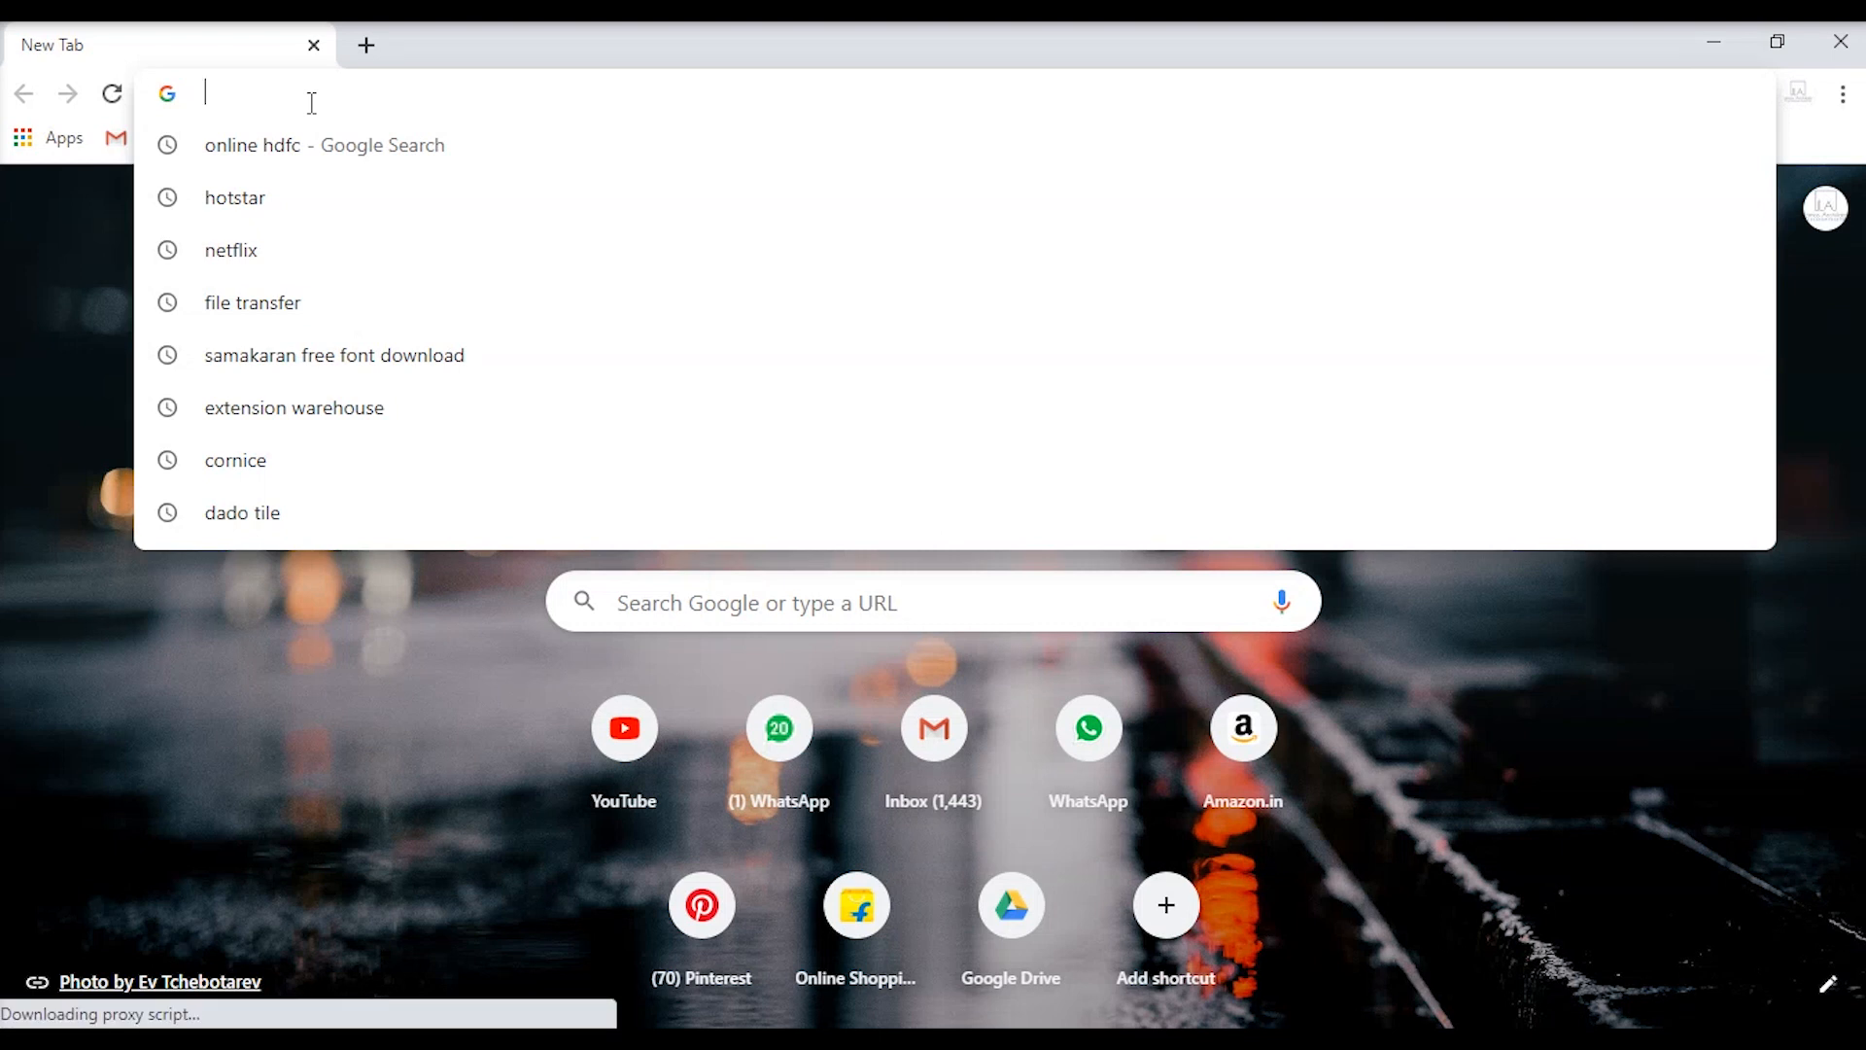
{"action": "type", "text": "exten"}
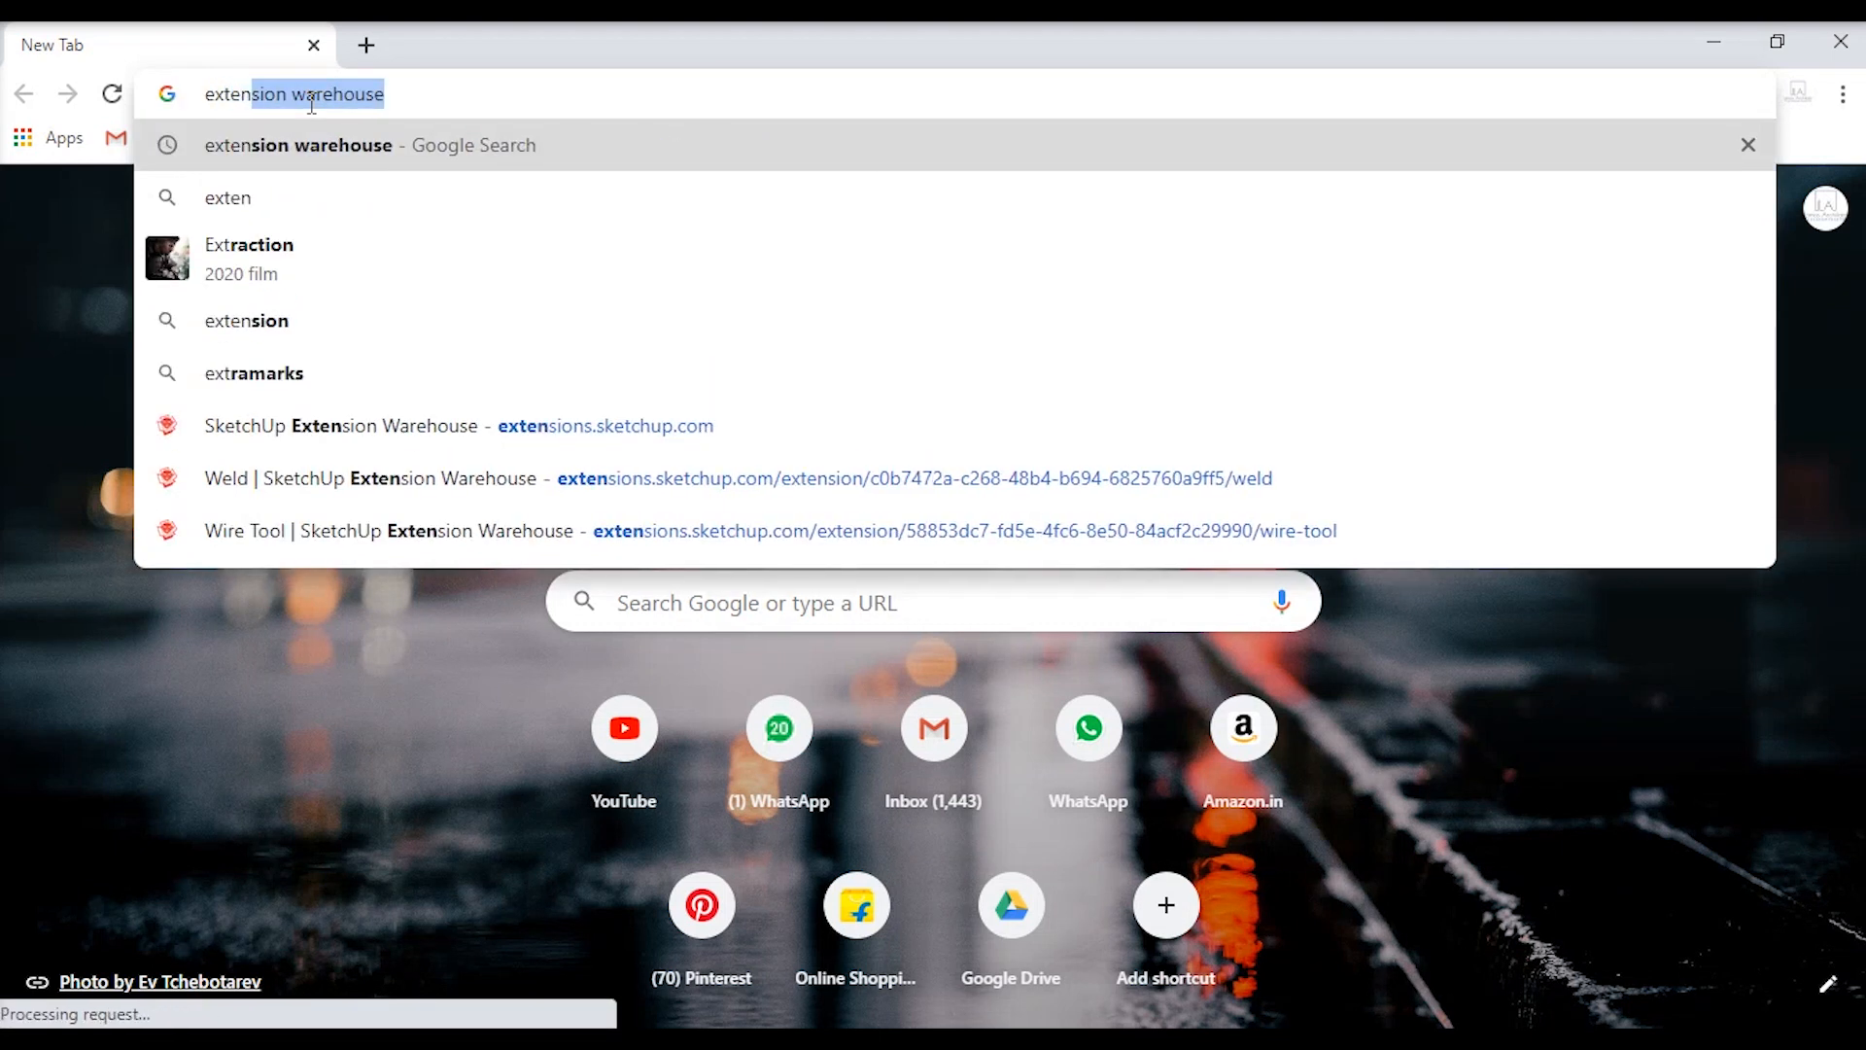
{"action": "type", "text": "sion wareh"}
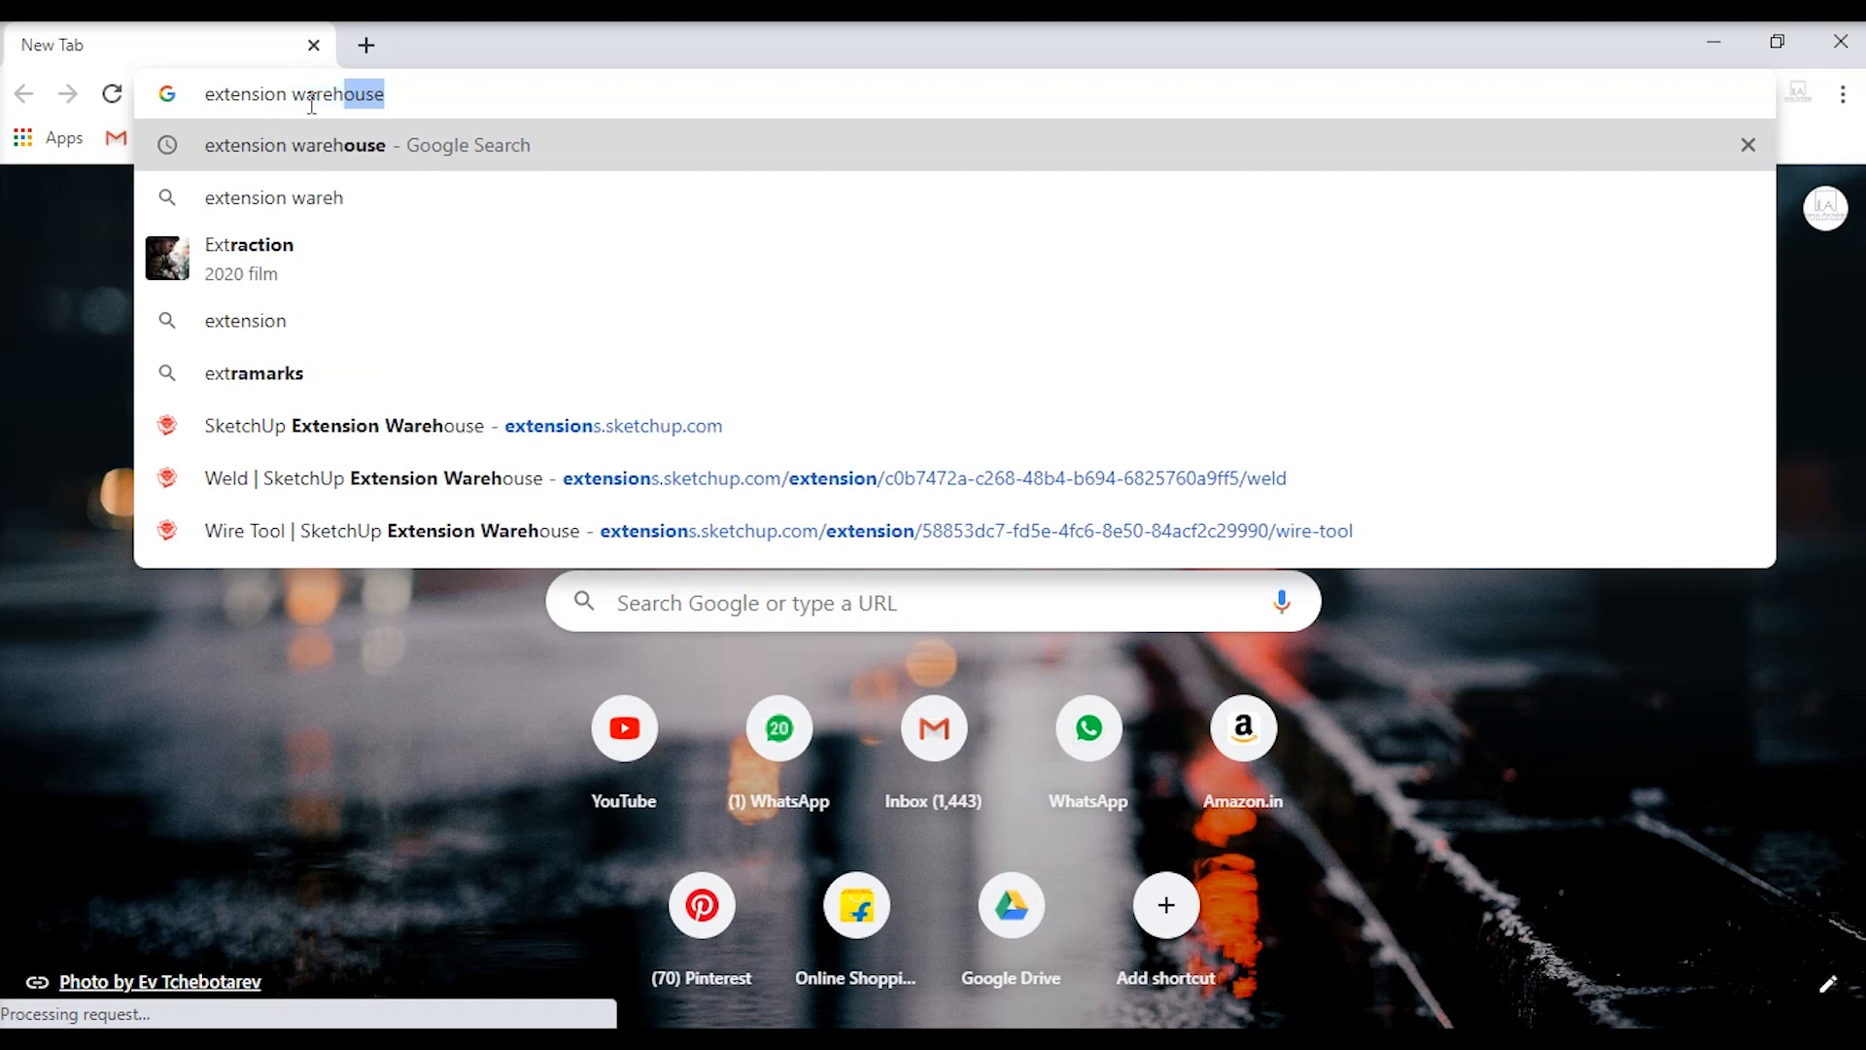
{"action": "left_click", "coordinate": [283, 154]}
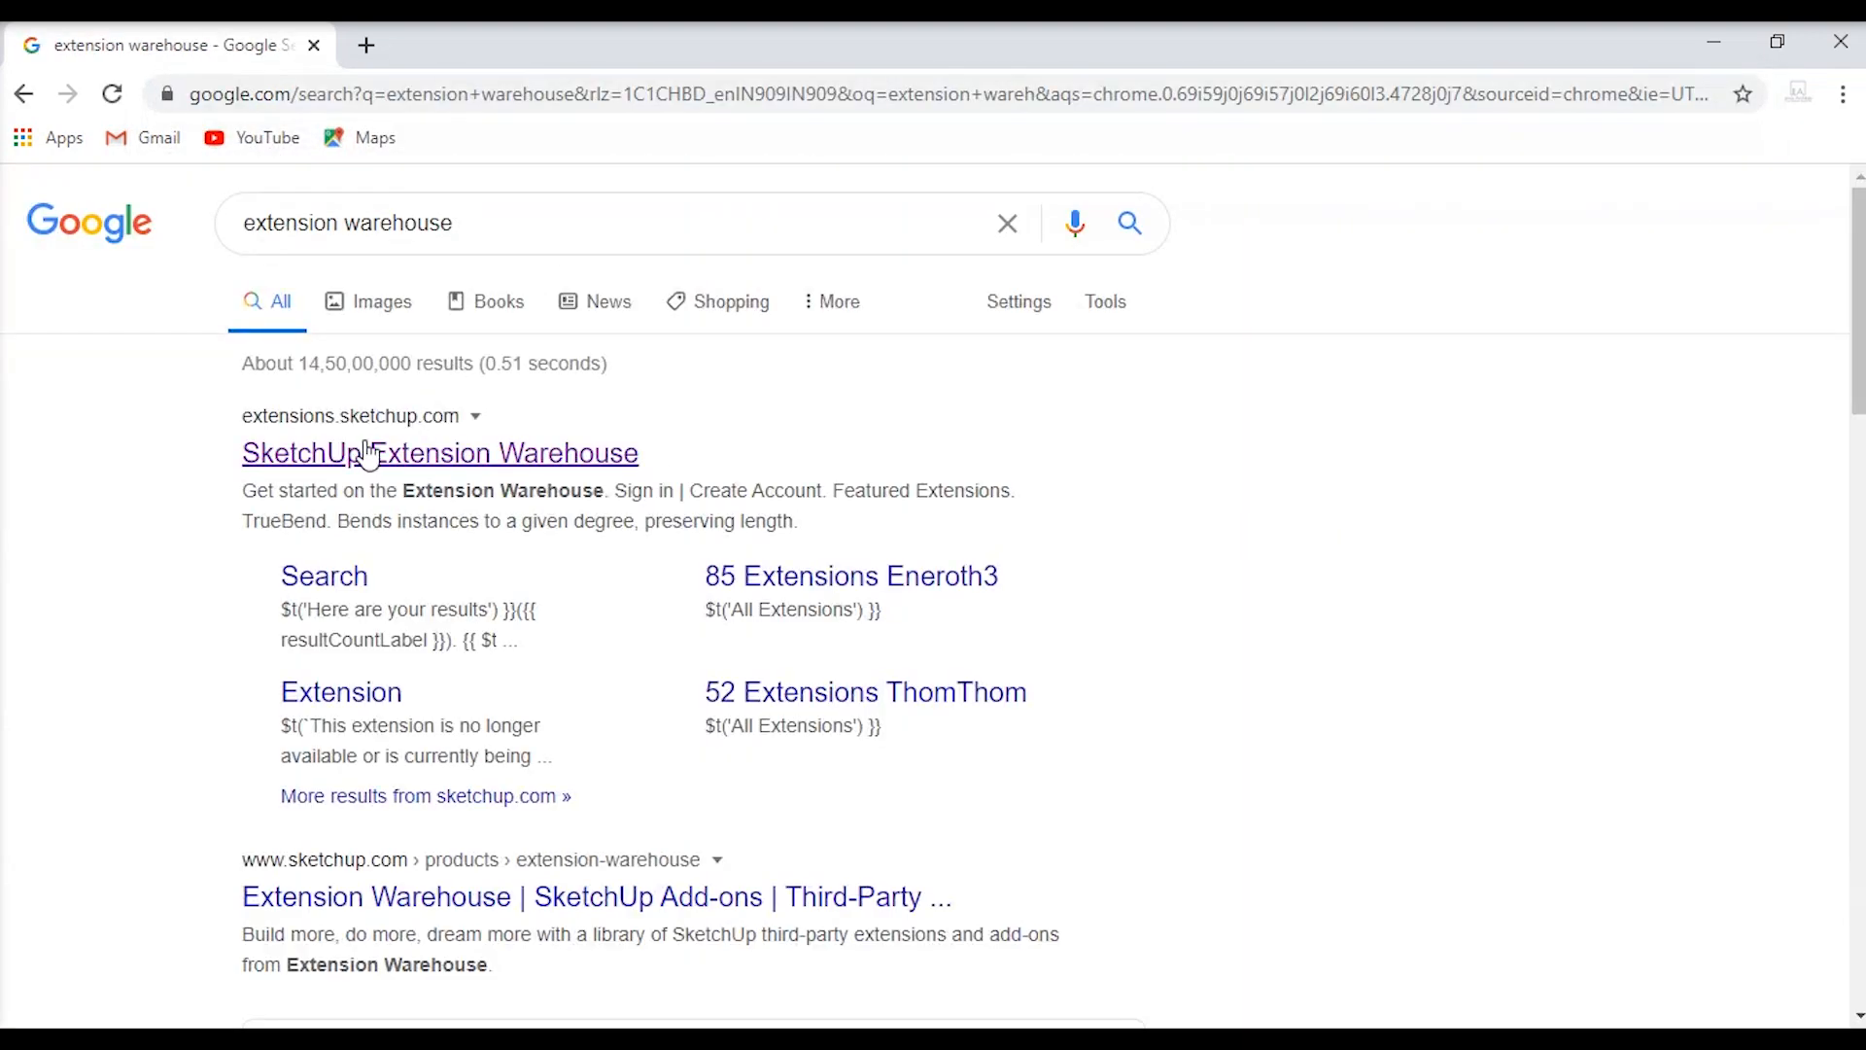
{"action": "left_click", "coordinate": [371, 455]}
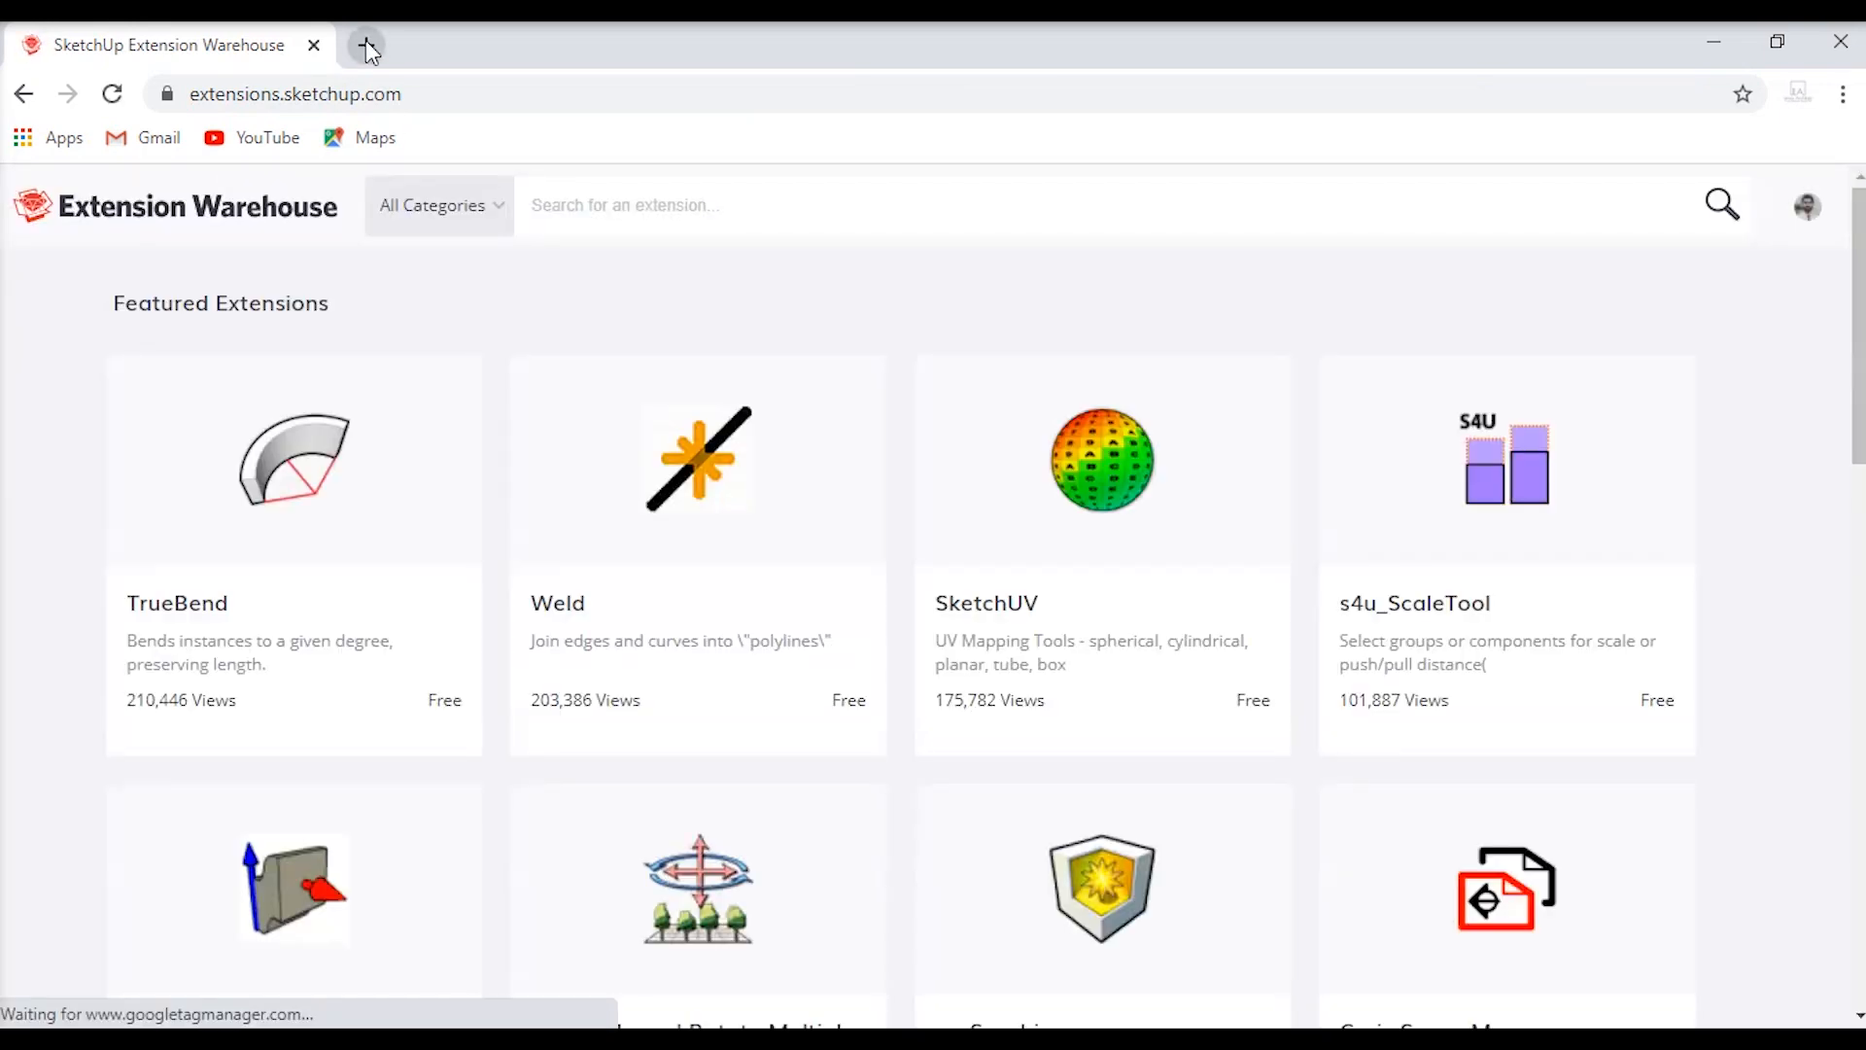
Browse the featured extensions and search the Extension Warehouse for "soap skin bubble"
{"action": "scroll", "coordinate": [1012, 570], "scroll_direction": "down", "scroll_amount": 3}
{"action": "scroll", "coordinate": [1093, 705], "scroll_direction": "up", "scroll_amount": 3}
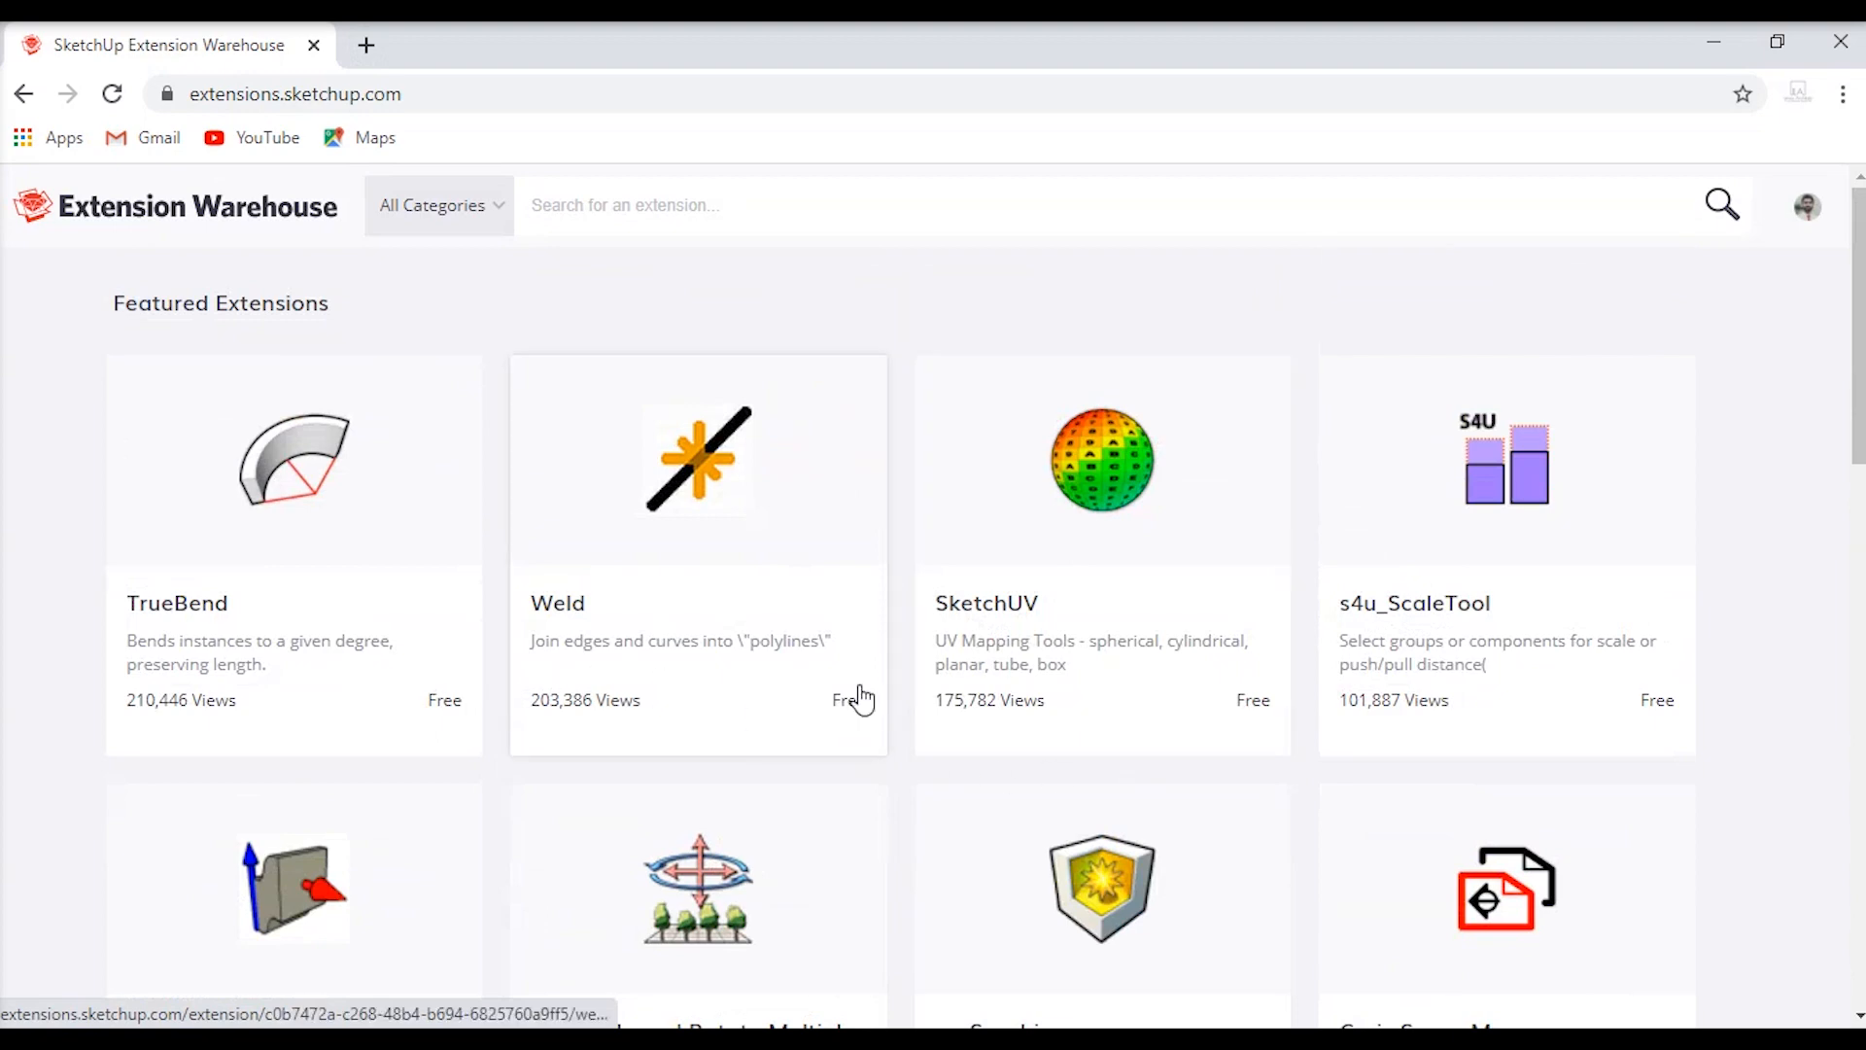
{"action": "scroll", "coordinate": [1471, 658], "scroll_direction": "down", "scroll_amount": 4}
{"action": "scroll", "coordinate": [626, 320], "scroll_direction": "up", "scroll_amount": 4}
{"action": "left_click", "coordinate": [624, 204]}
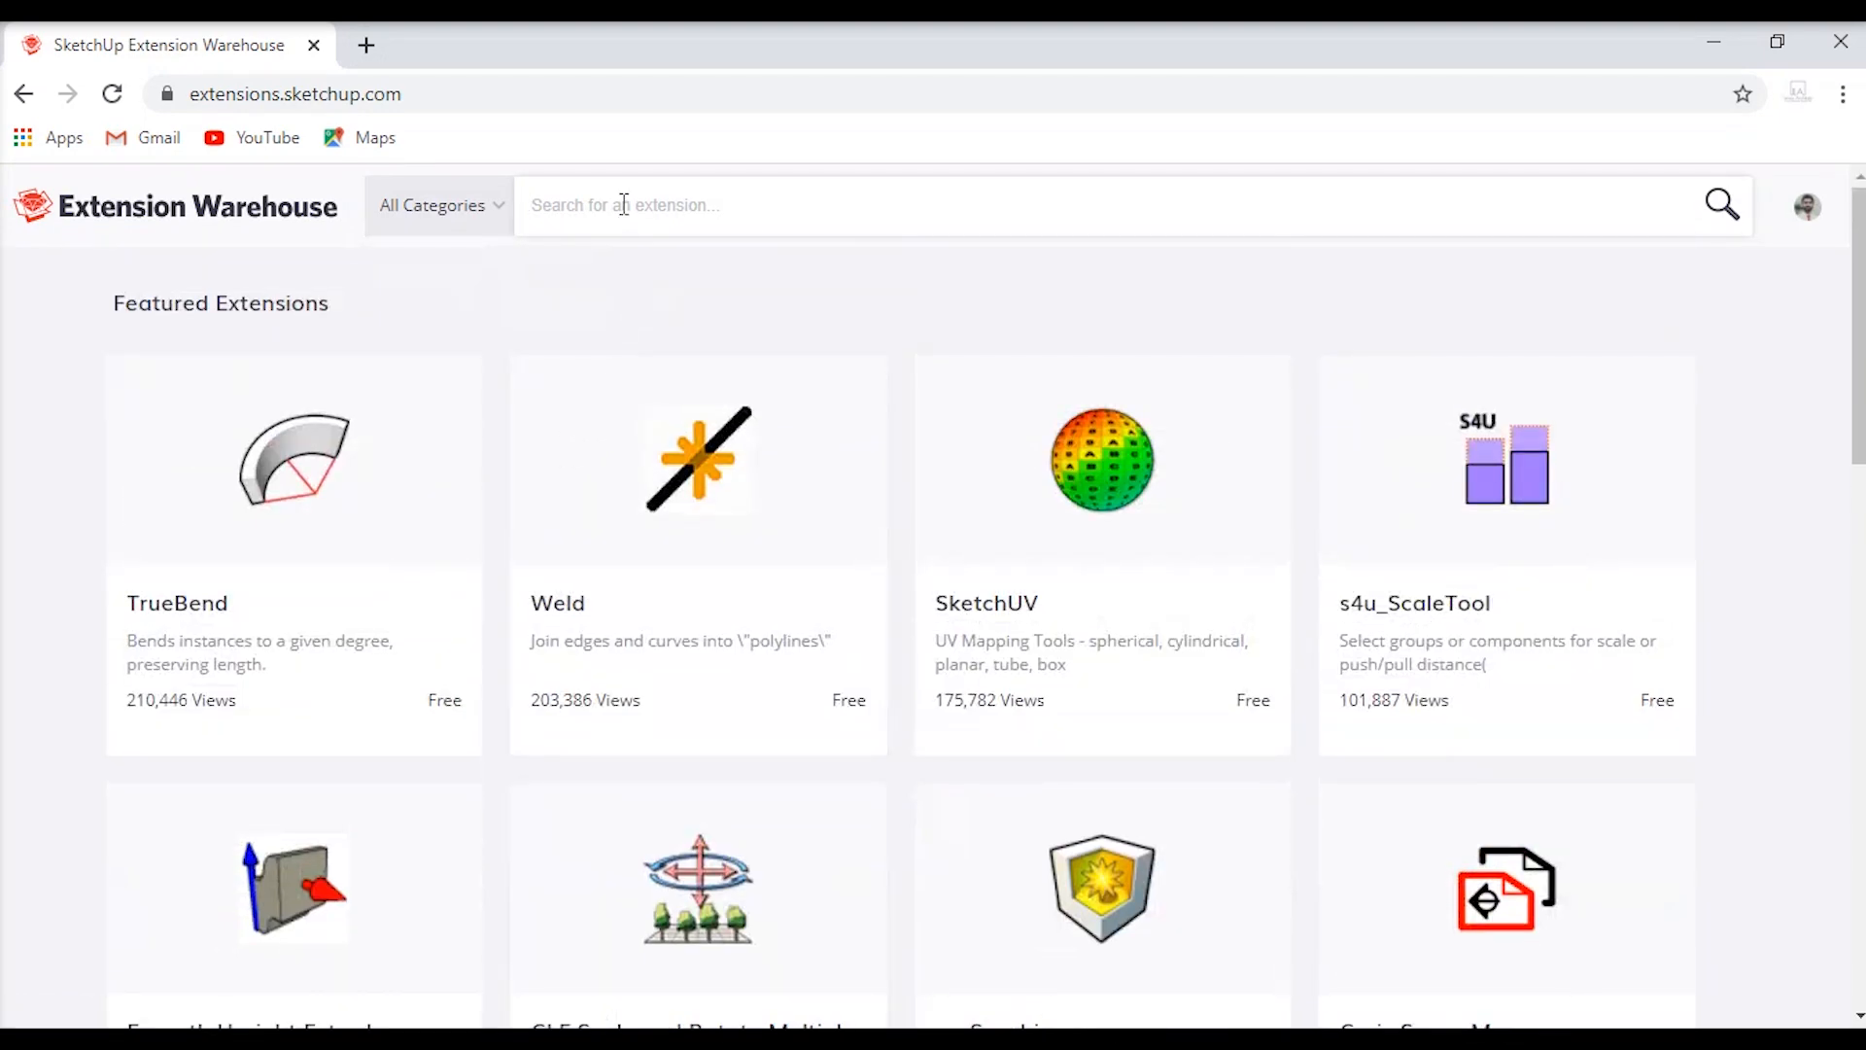
{"action": "type", "text": "Soap"}
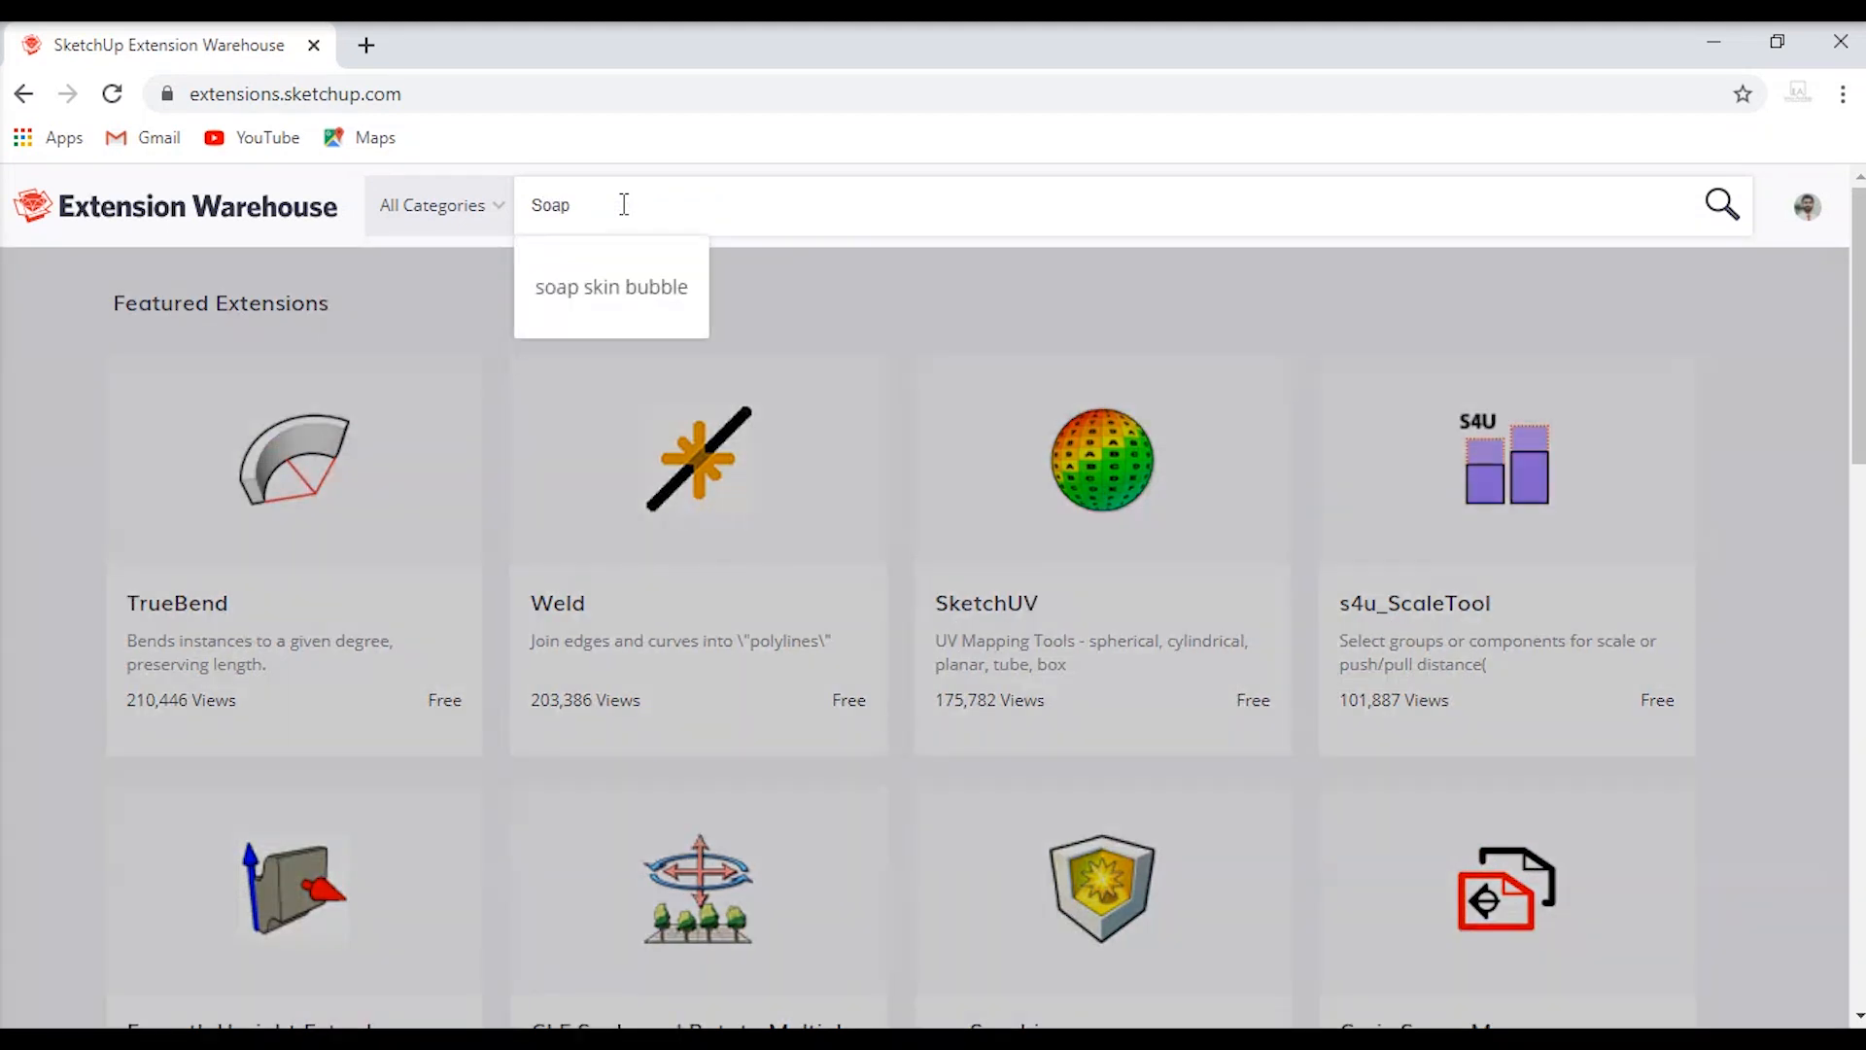
{"action": "left_click", "coordinate": [680, 292]}
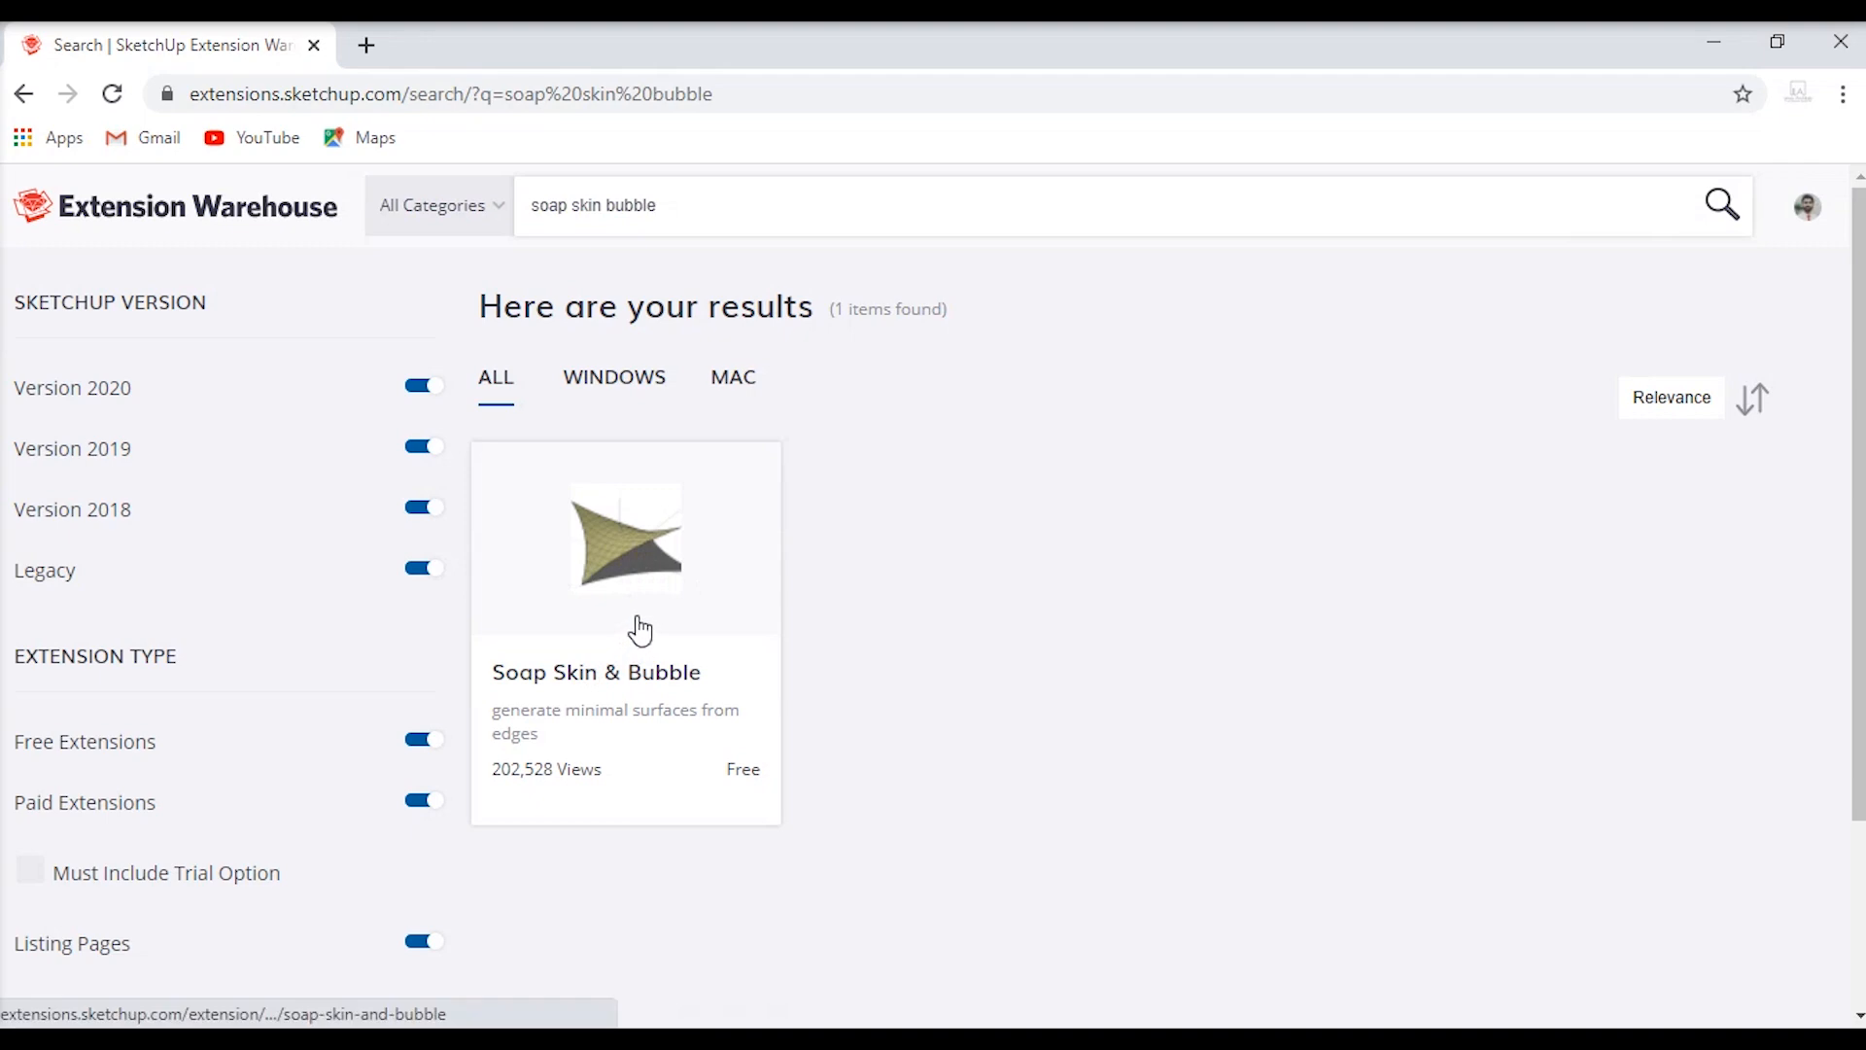
Open sketchucation.com in a new browser tab and look through its home page
{"action": "left_click", "coordinate": [369, 47]}
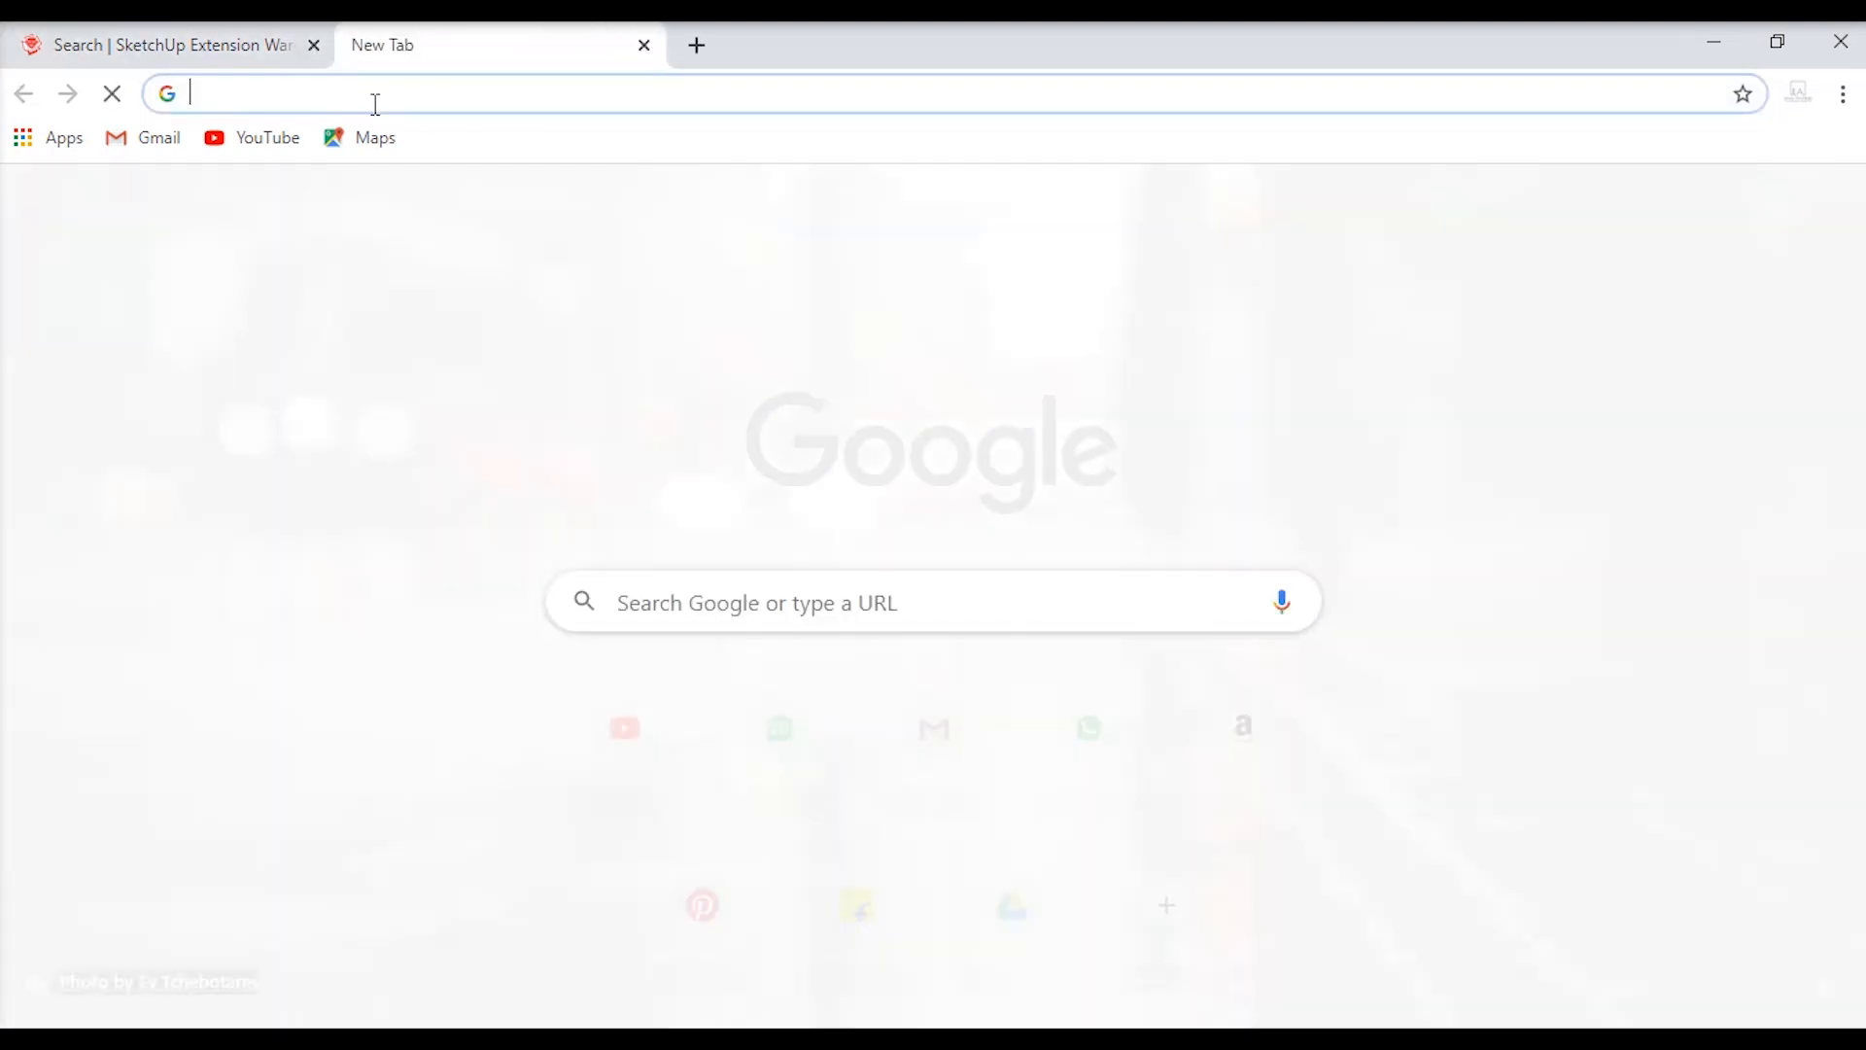
{"action": "type", "text": "sketchucation.com"}
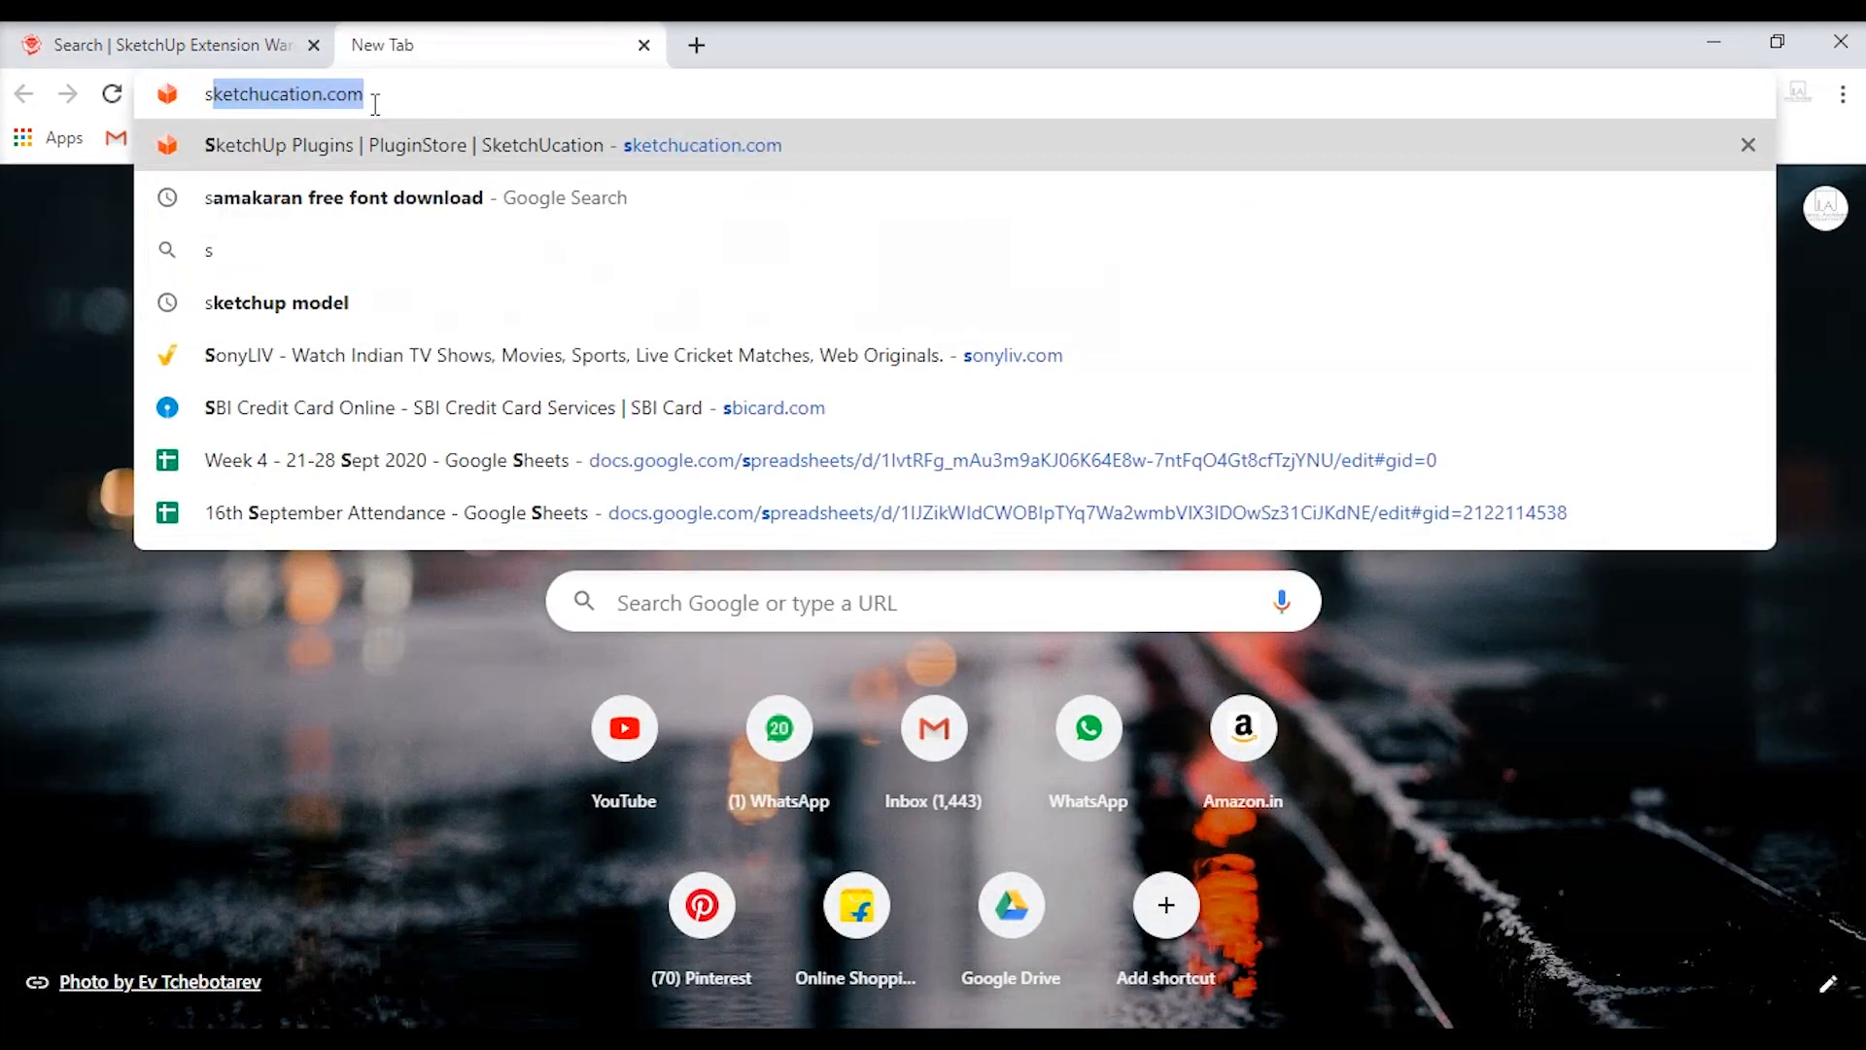
{"action": "left_click", "coordinate": [388, 136]}
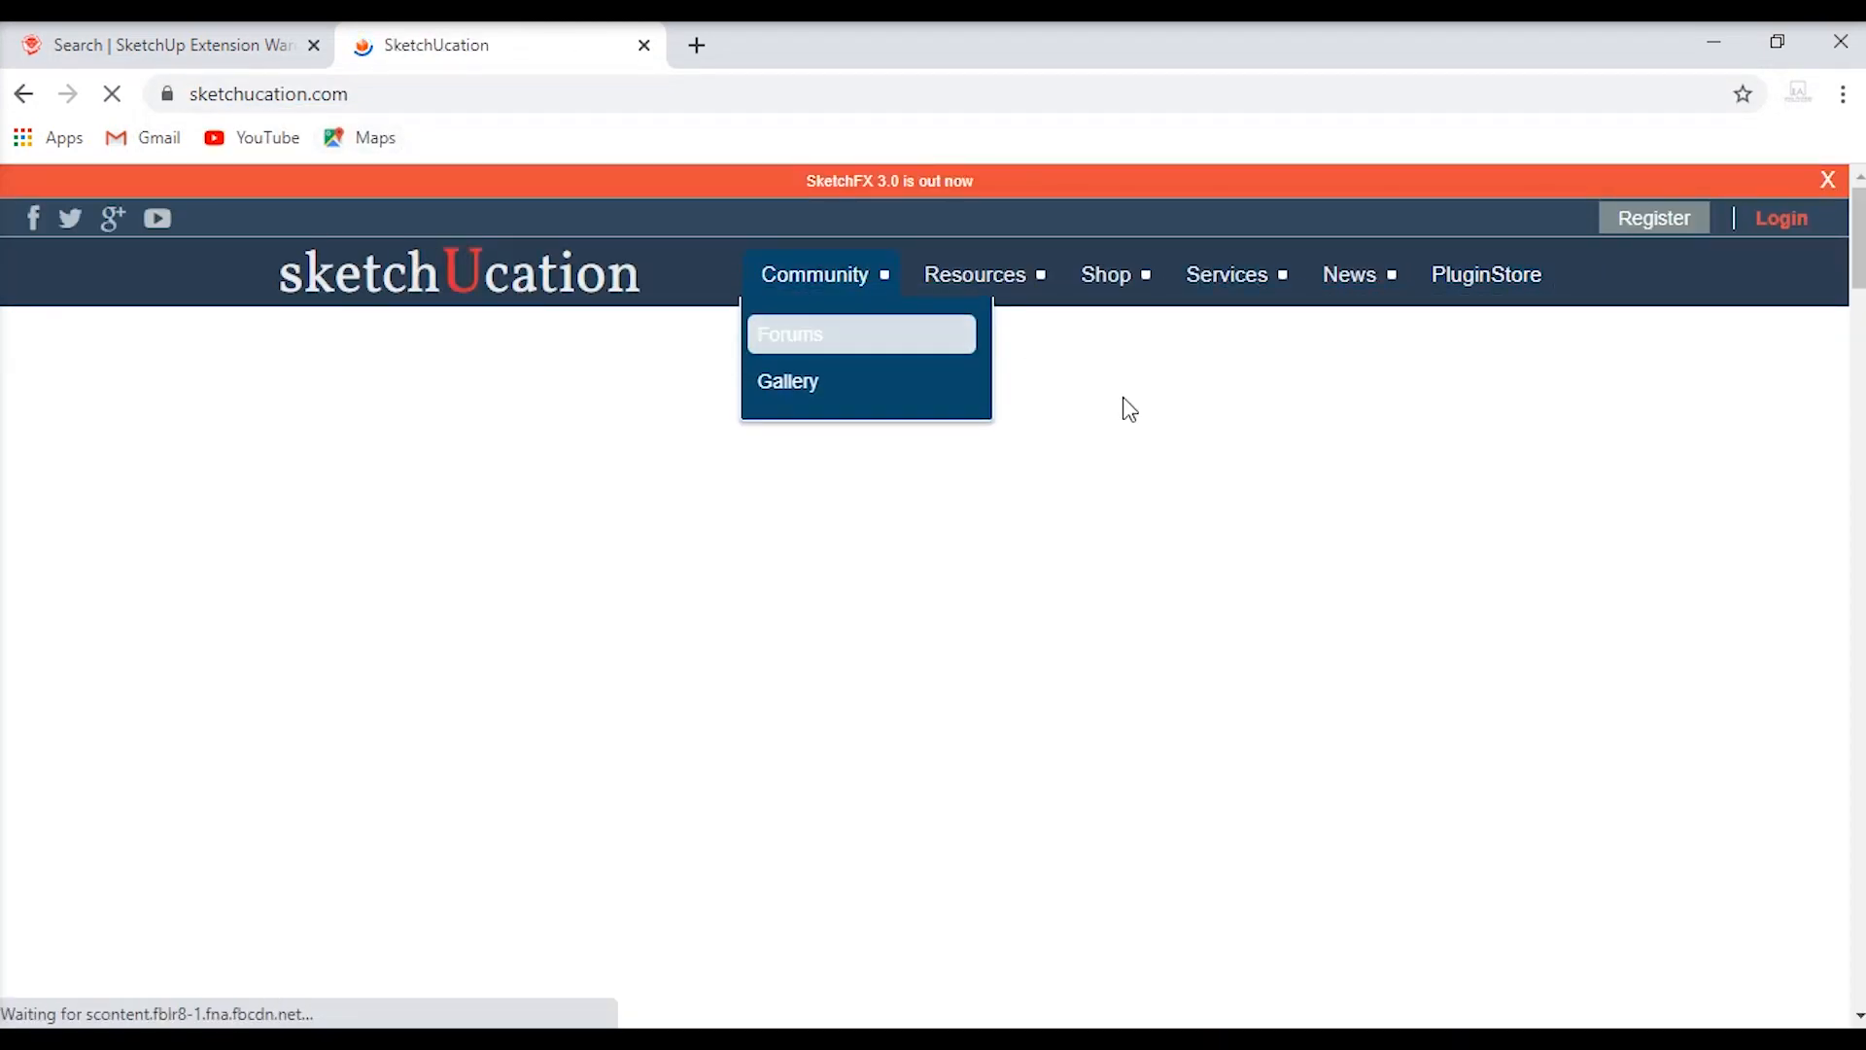
{"action": "scroll", "coordinate": [133, 645], "scroll_direction": "down", "scroll_amount": 9}
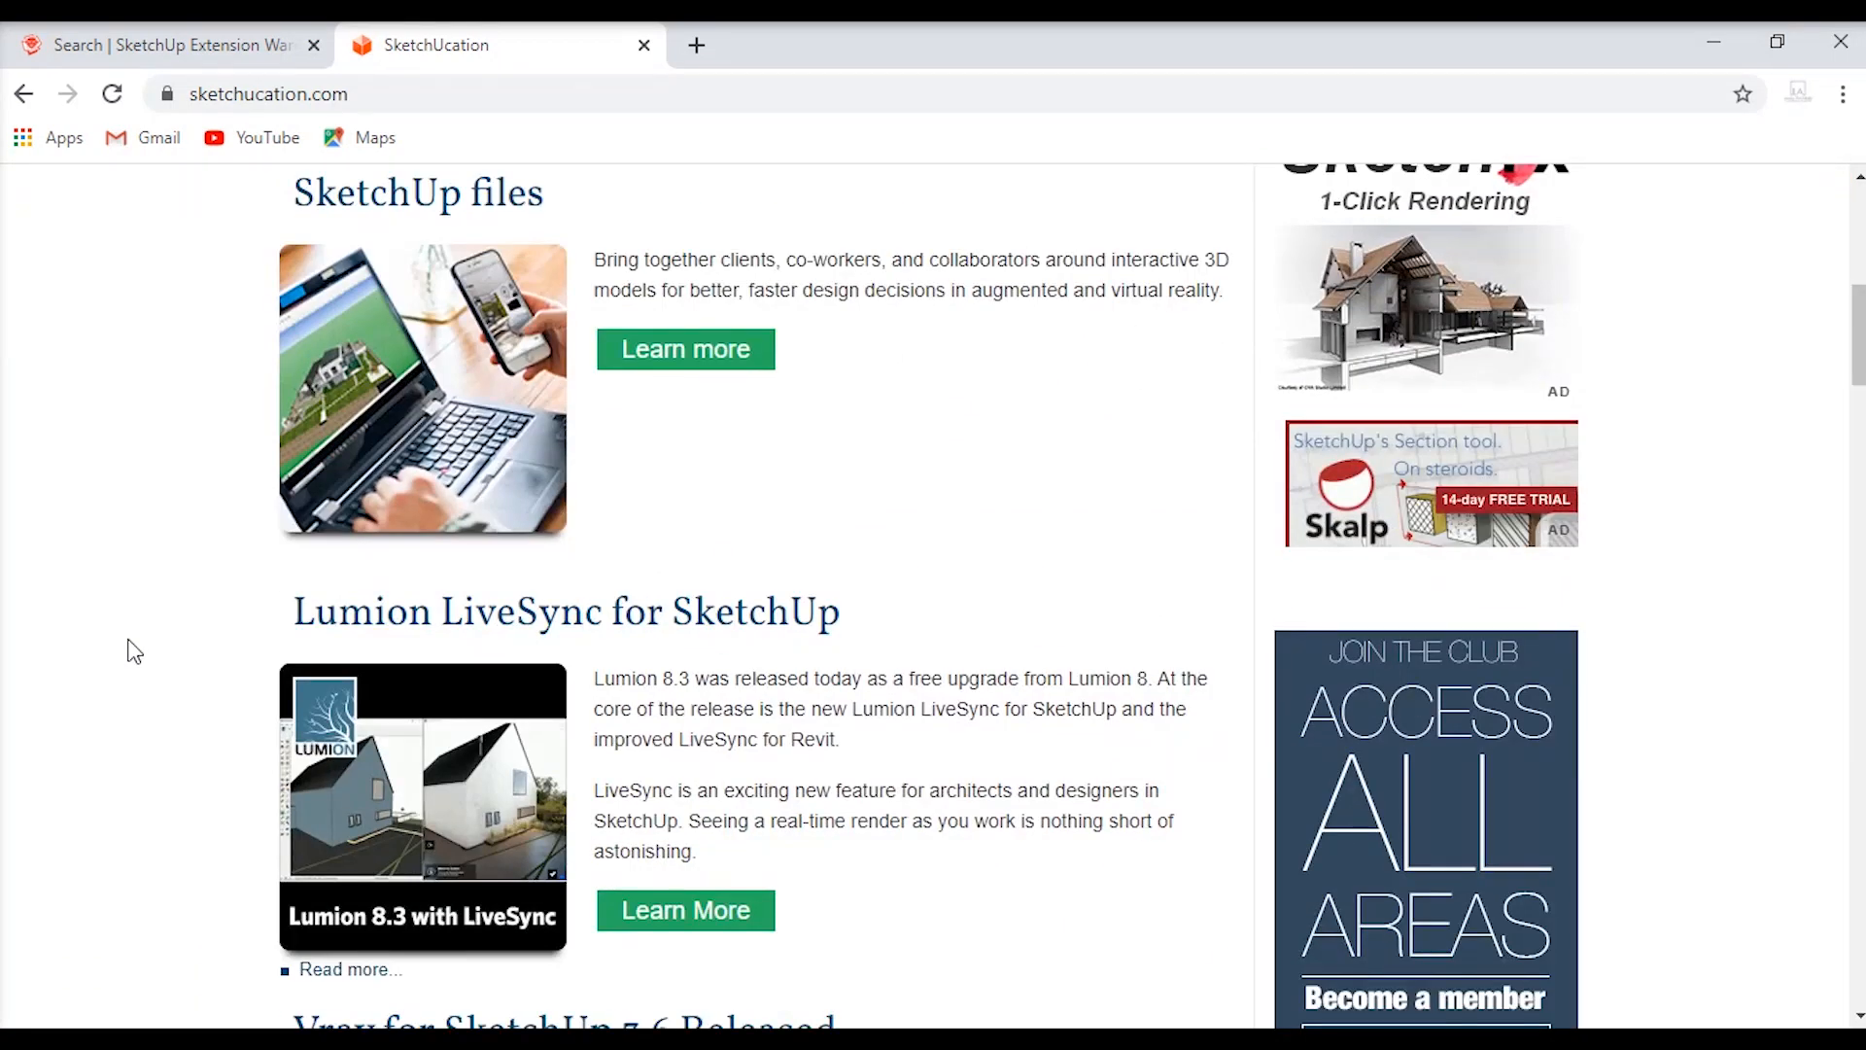
{"action": "scroll", "coordinate": [72, 561], "scroll_direction": "down", "scroll_amount": 2}
{"action": "scroll", "coordinate": [73, 569], "scroll_direction": "down", "scroll_amount": 7}
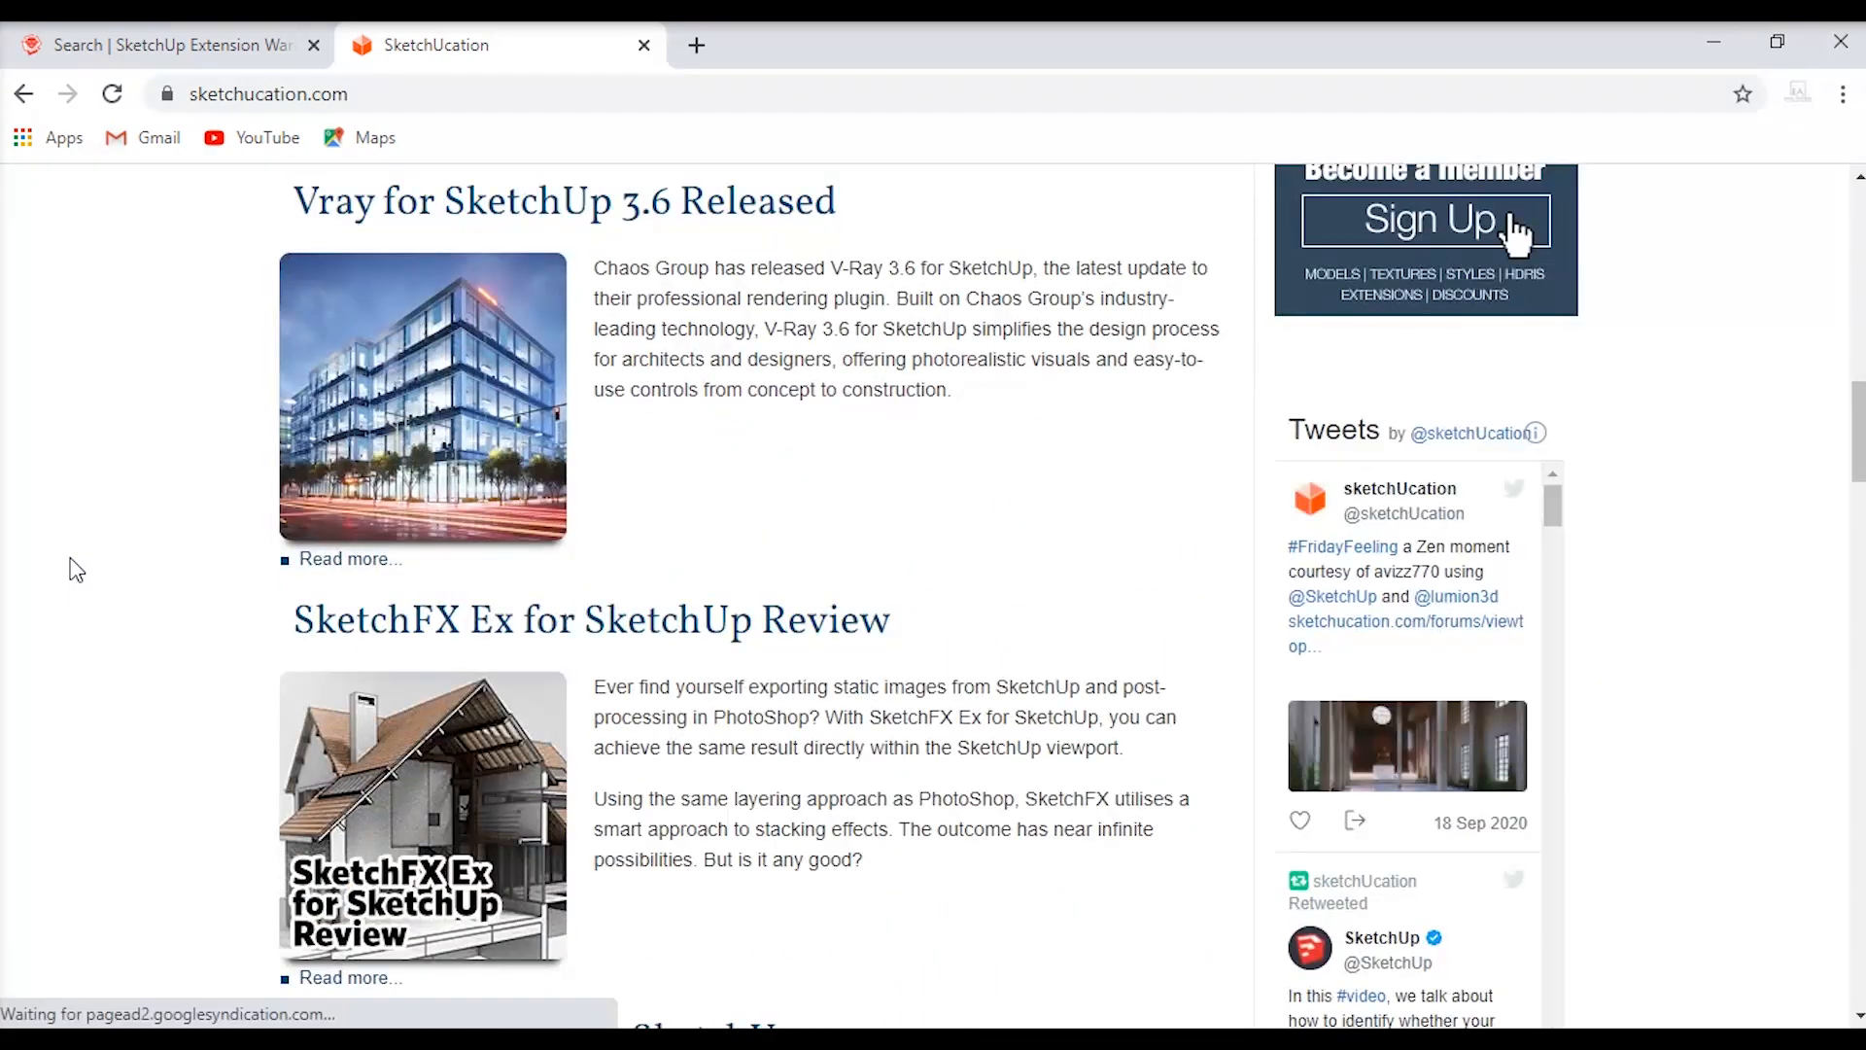
{"action": "scroll", "coordinate": [29, 534], "scroll_direction": "up", "scroll_amount": 12}
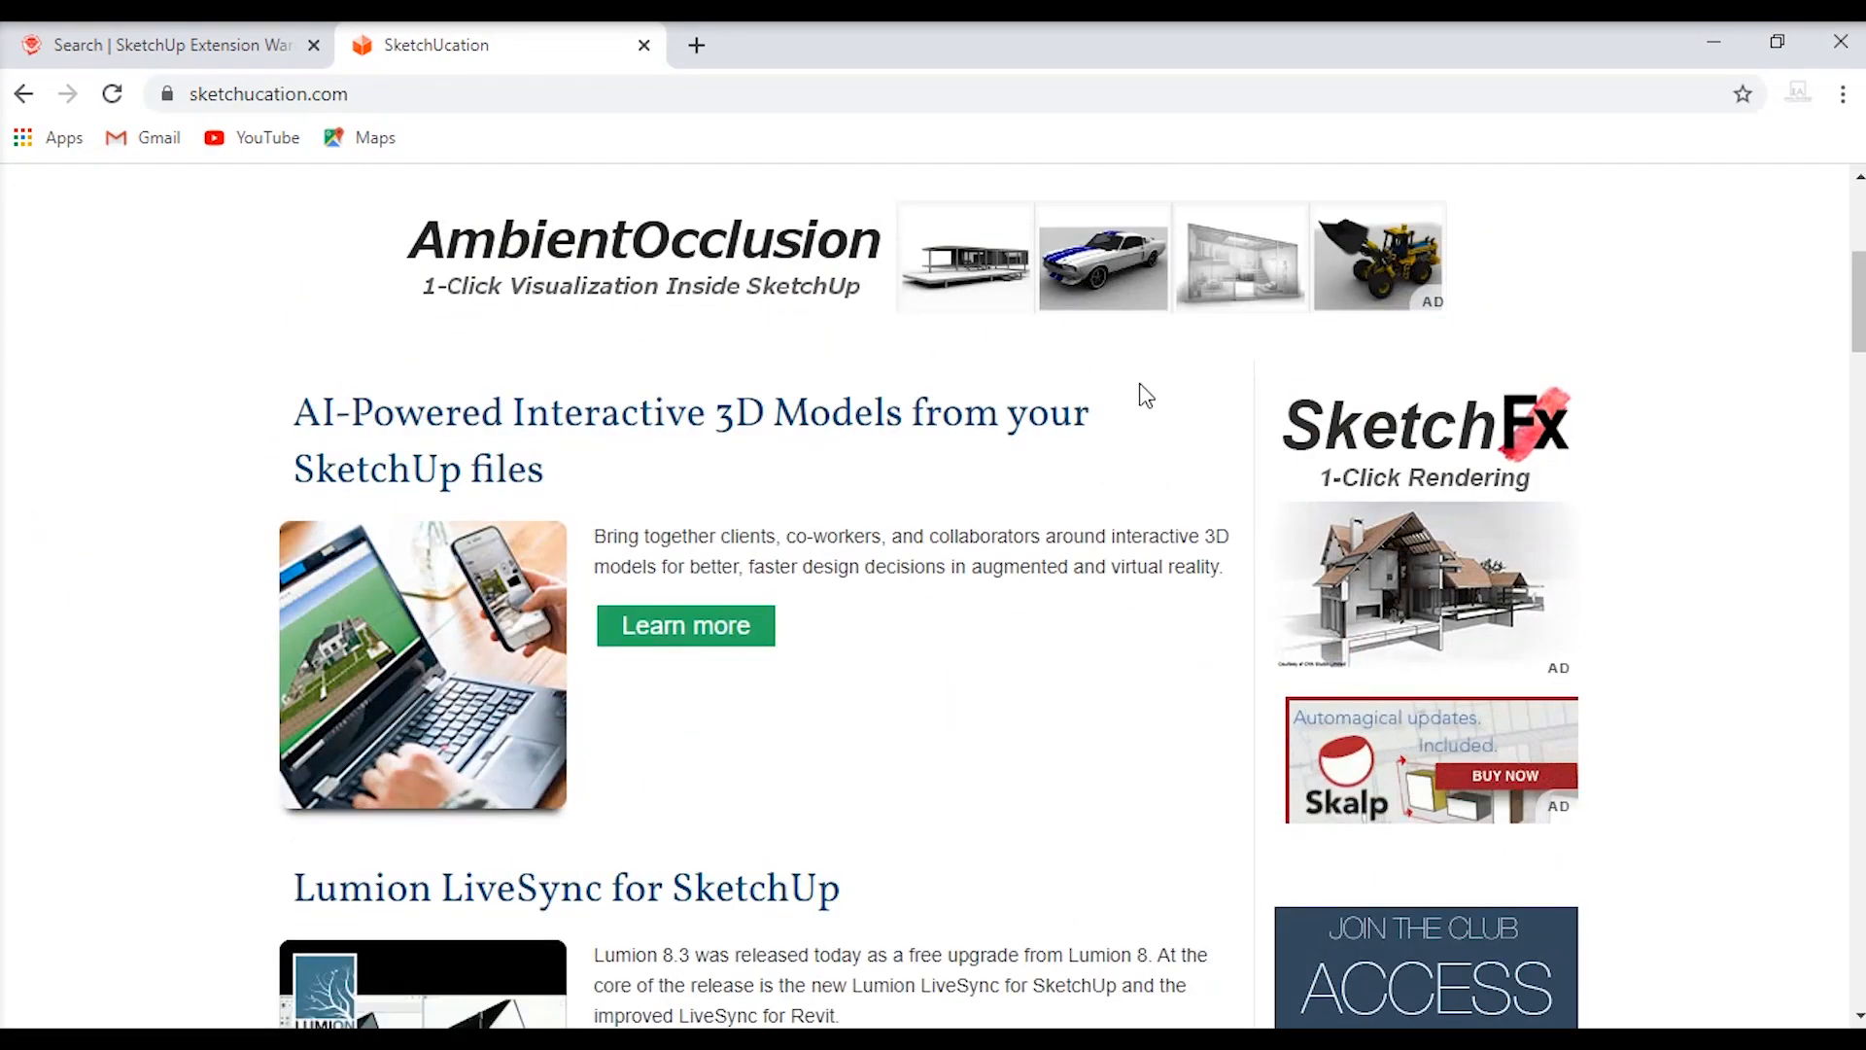
{"action": "scroll", "coordinate": [1066, 441], "scroll_direction": "down", "scroll_amount": 6}
{"action": "scroll", "coordinate": [609, 487], "scroll_direction": "up", "scroll_amount": 10}
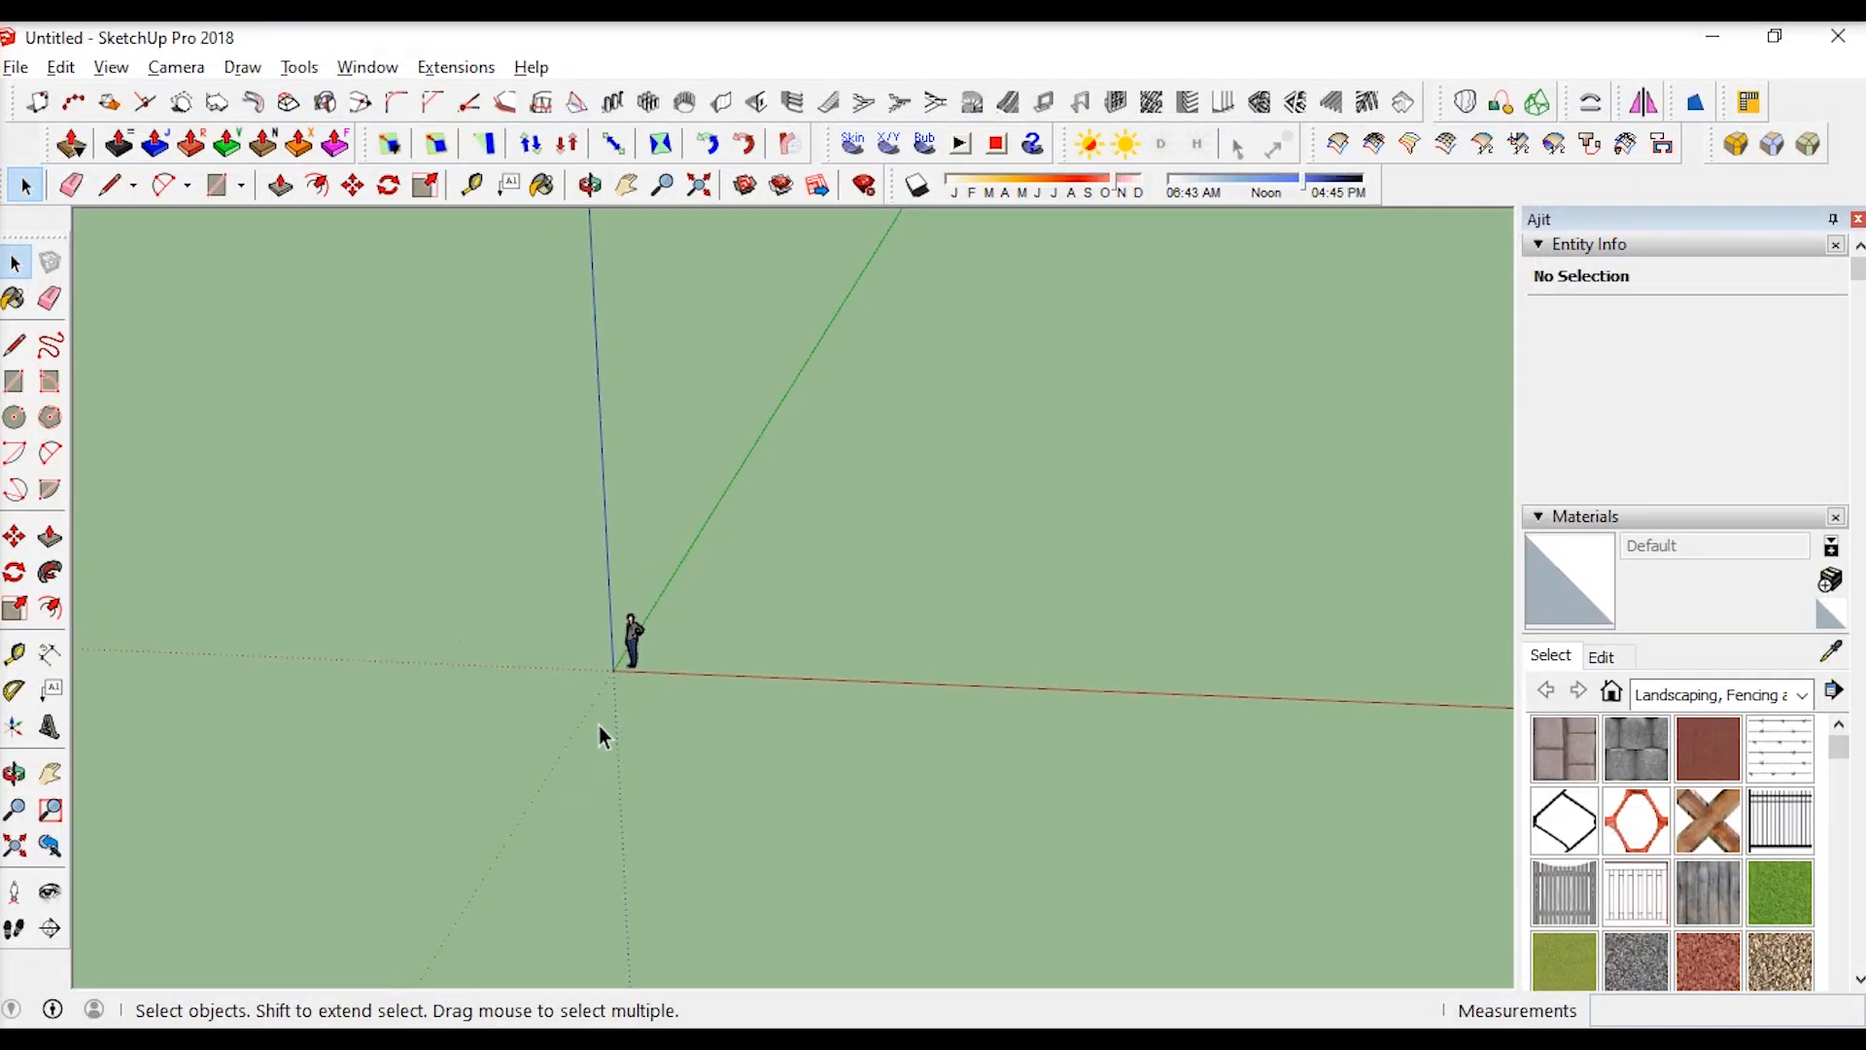
Return to SketchUp and examine the line-only floor plans alongside their versions with faces
{"action": "middle_click_drag", "start_coordinate": [599, 725], "coordinate": [726, 639]}
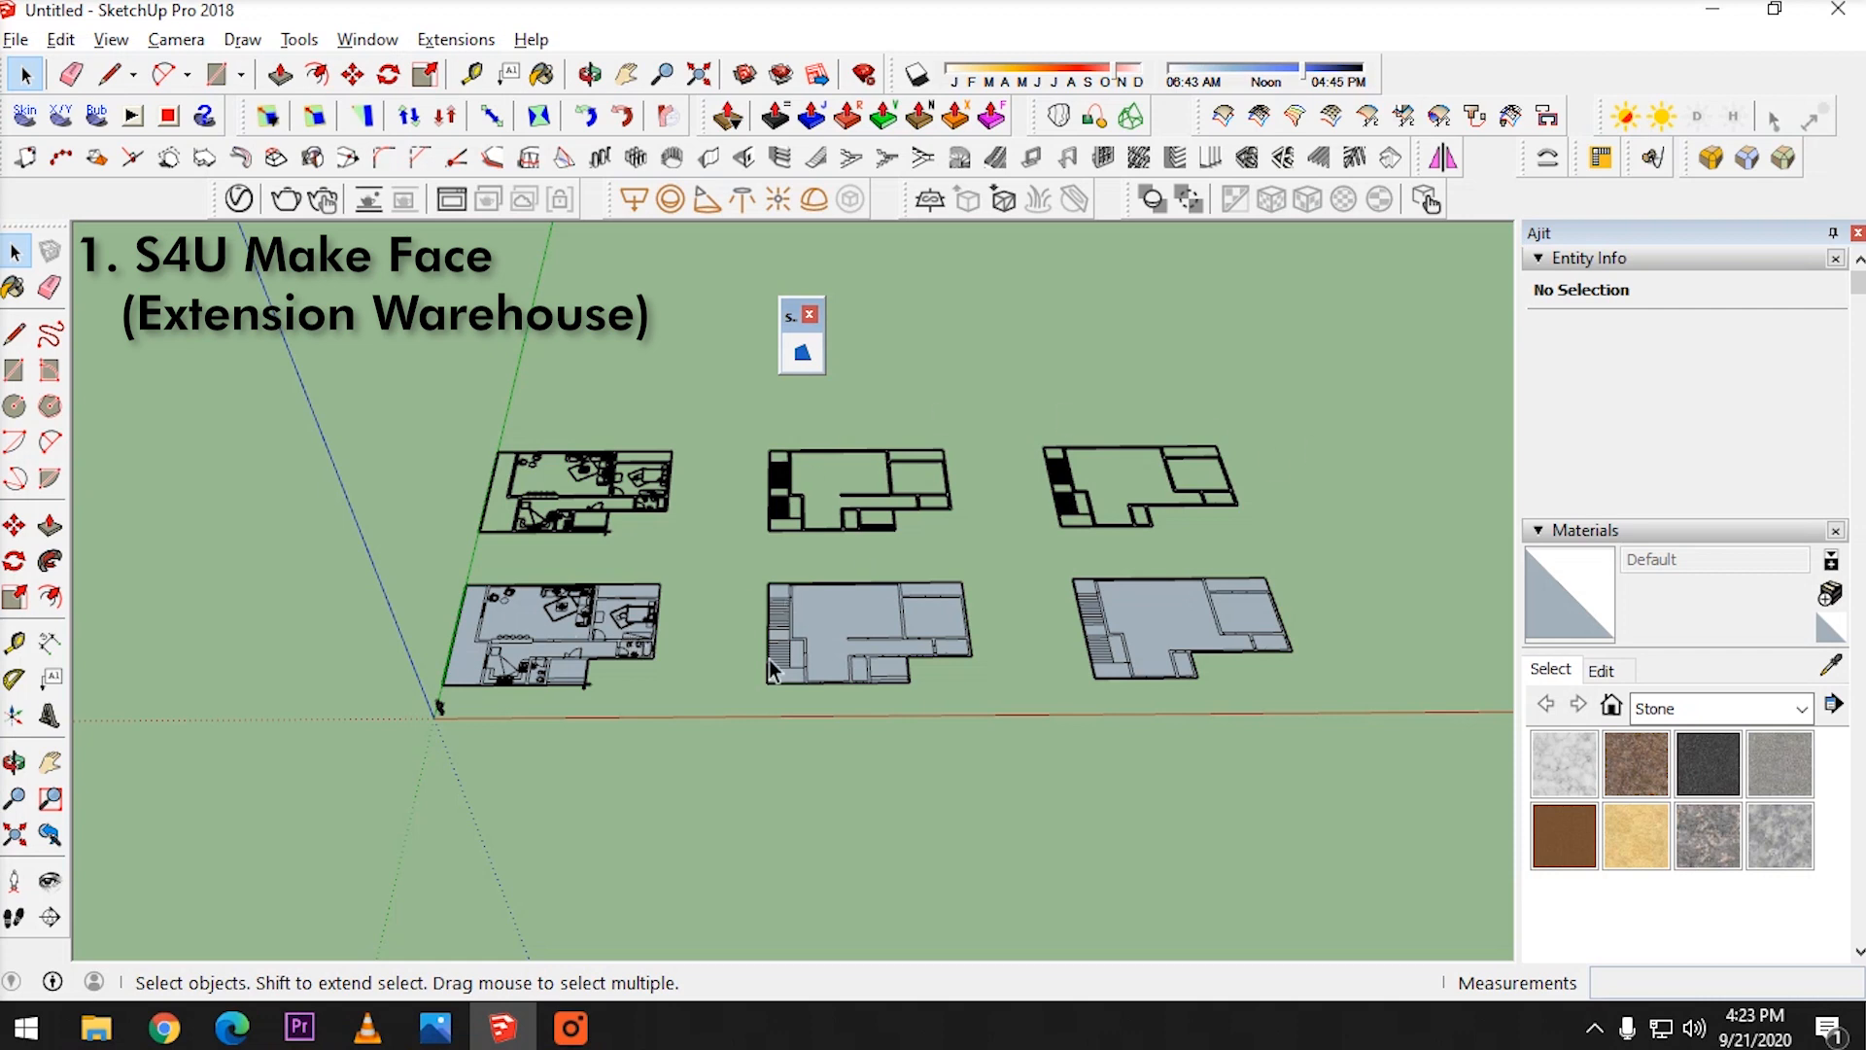
{"action": "middle_click_drag", "start_coordinate": [630, 619], "coordinate": [876, 511]}
{"action": "scroll", "coordinate": [1079, 458], "scroll_direction": "up", "scroll_amount": 2}
{"action": "scroll", "coordinate": [1063, 538], "scroll_direction": "down", "scroll_amount": 2}
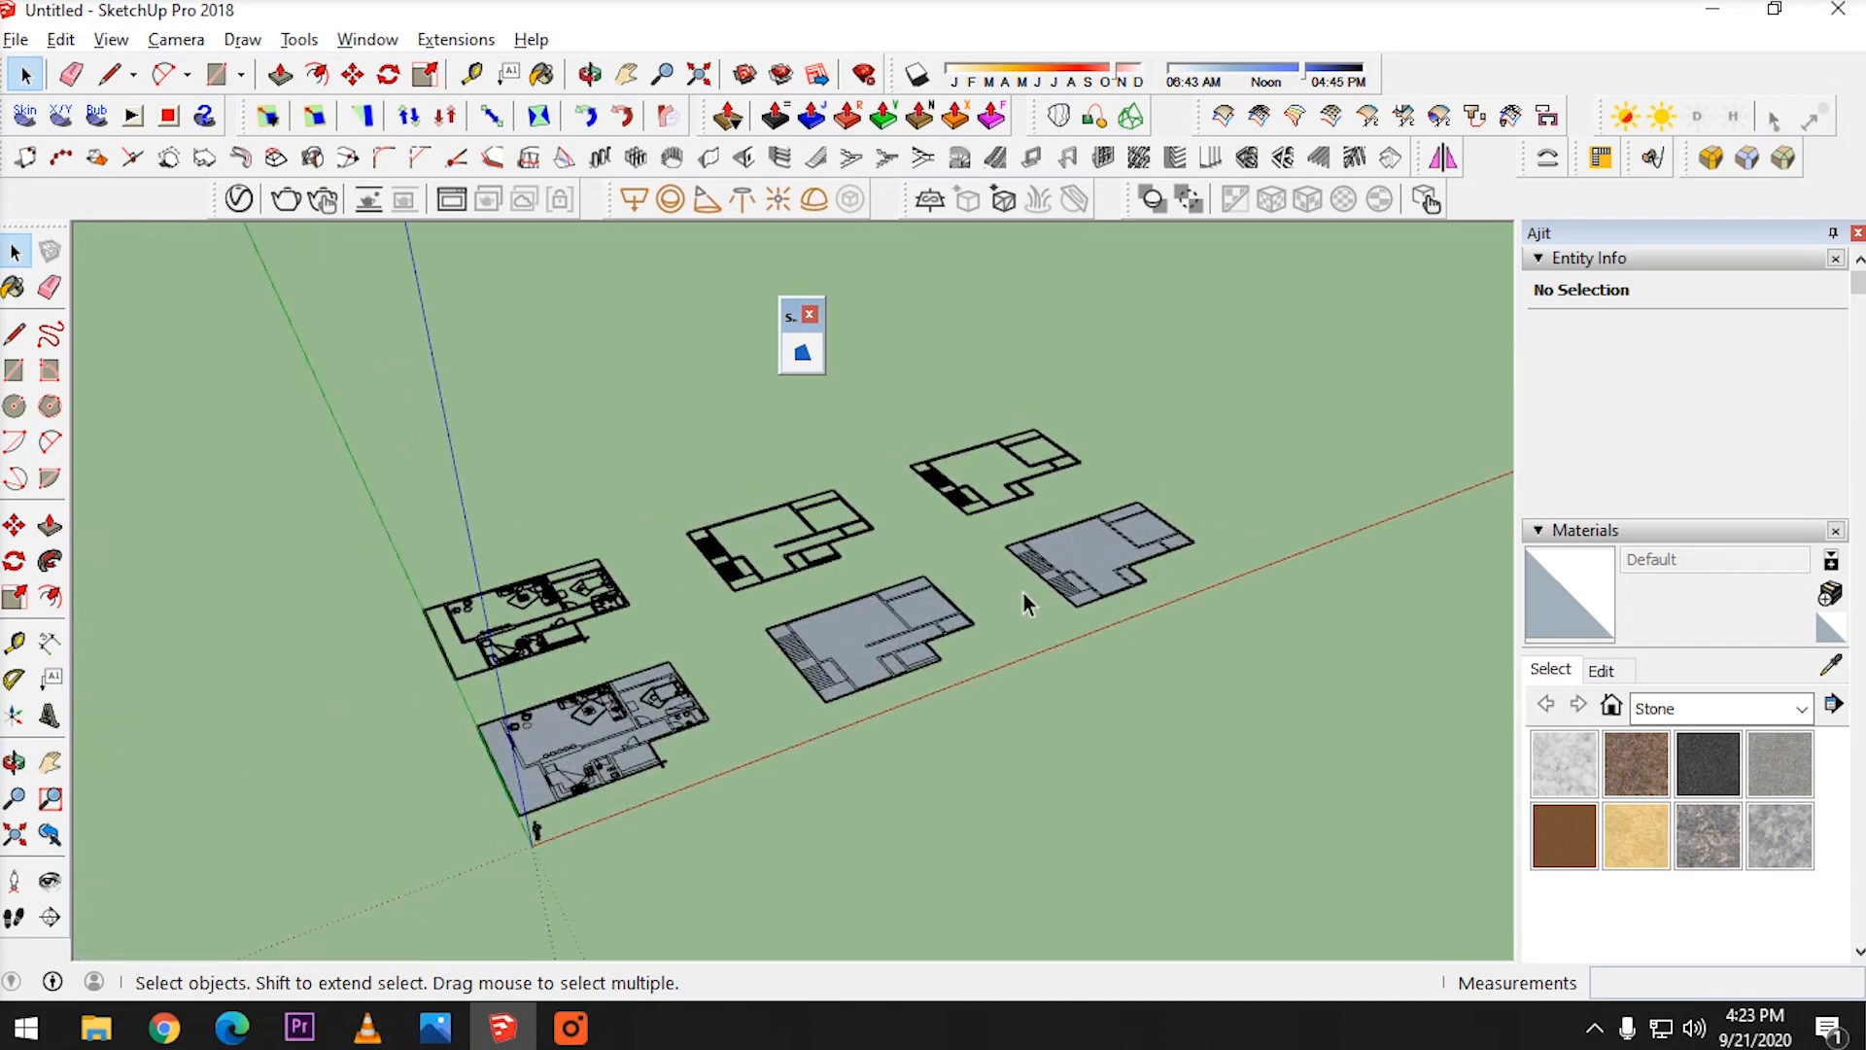
{"action": "scroll", "coordinate": [877, 627], "scroll_direction": "up", "scroll_amount": 3}
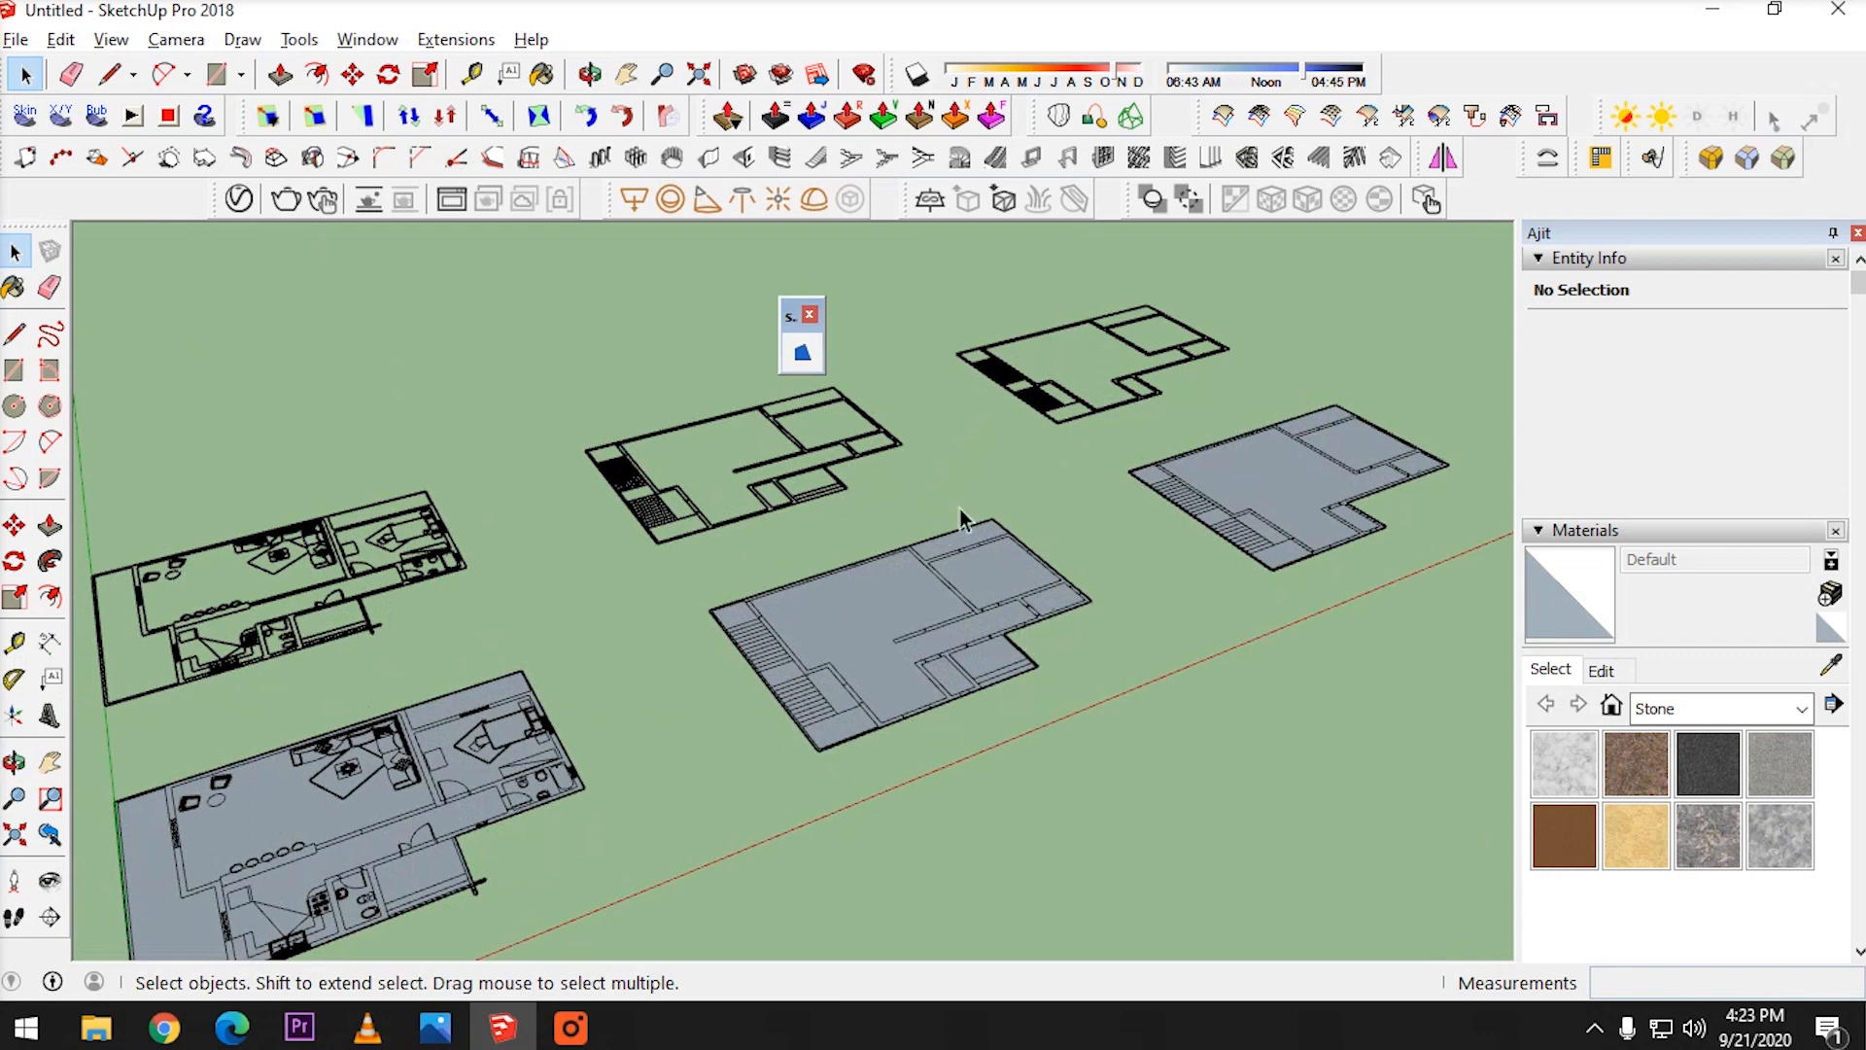
{"action": "middle_click_drag", "start_coordinate": [959, 509], "coordinate": [667, 617]}
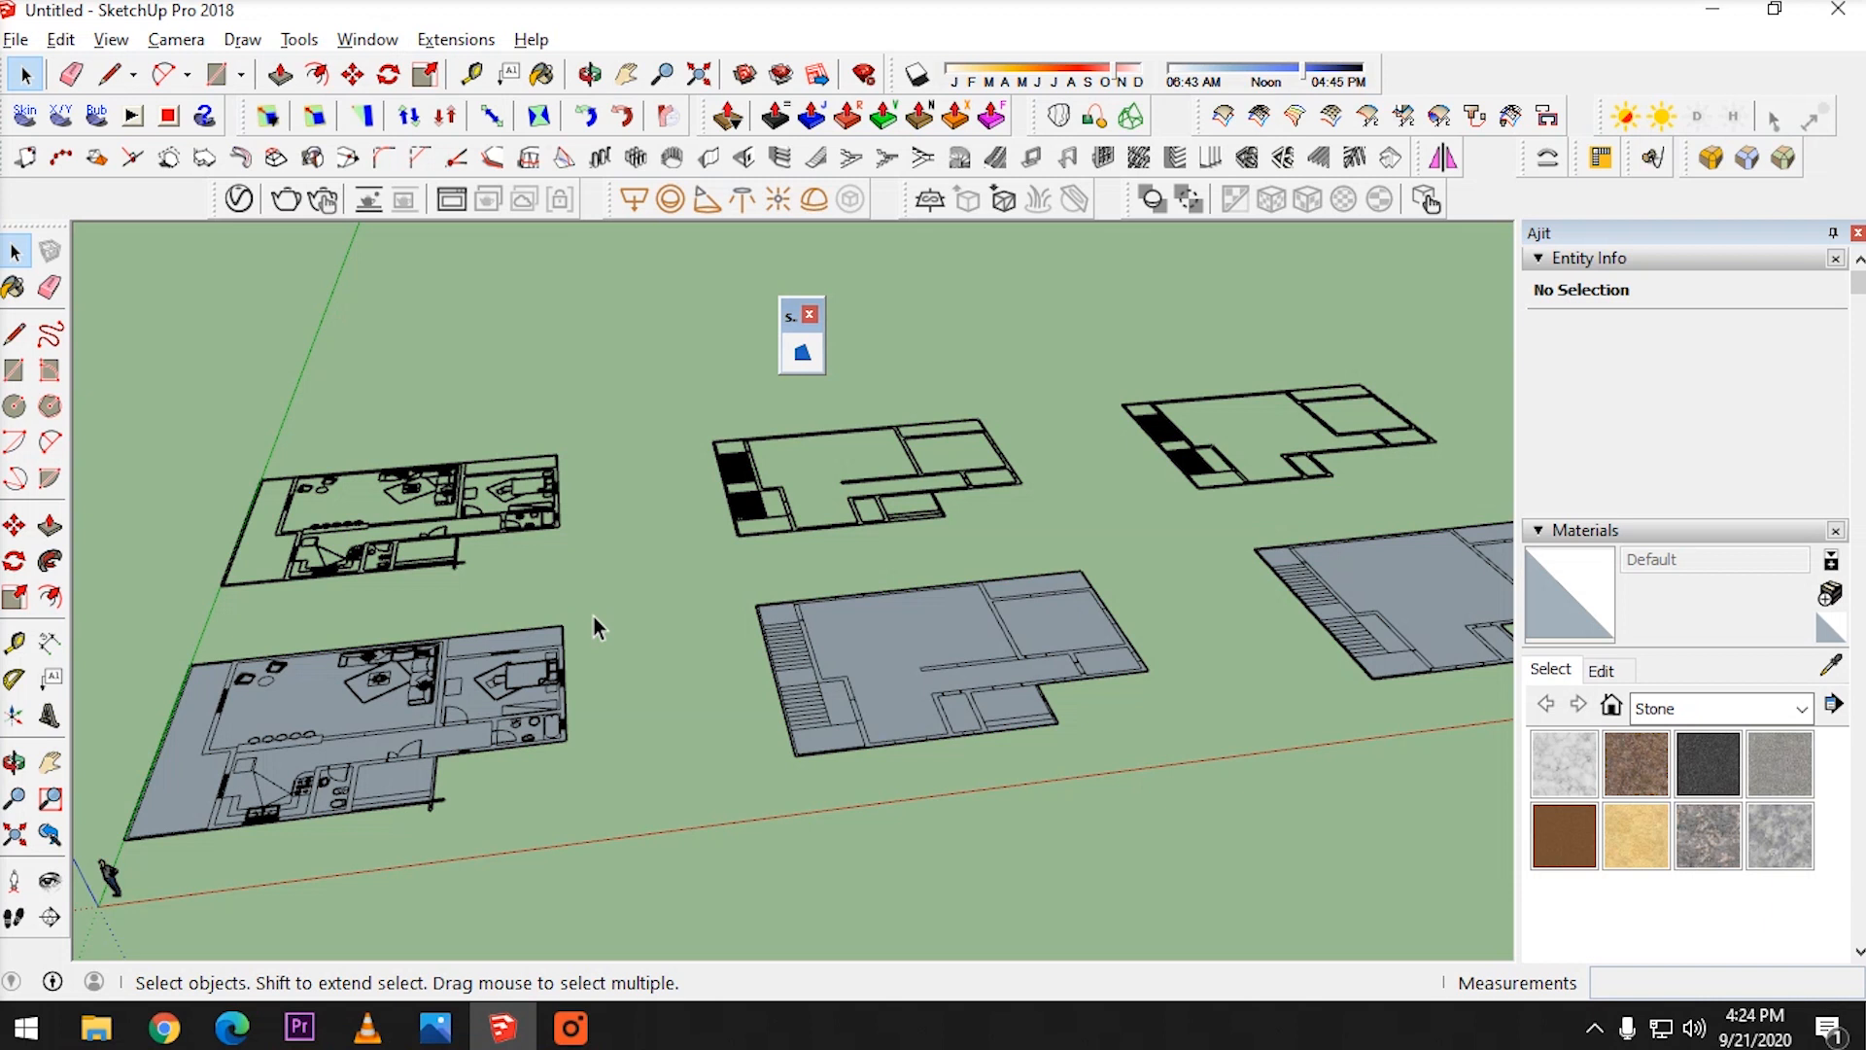
{"action": "scroll", "coordinate": [739, 633], "scroll_direction": "down", "scroll_amount": 2}
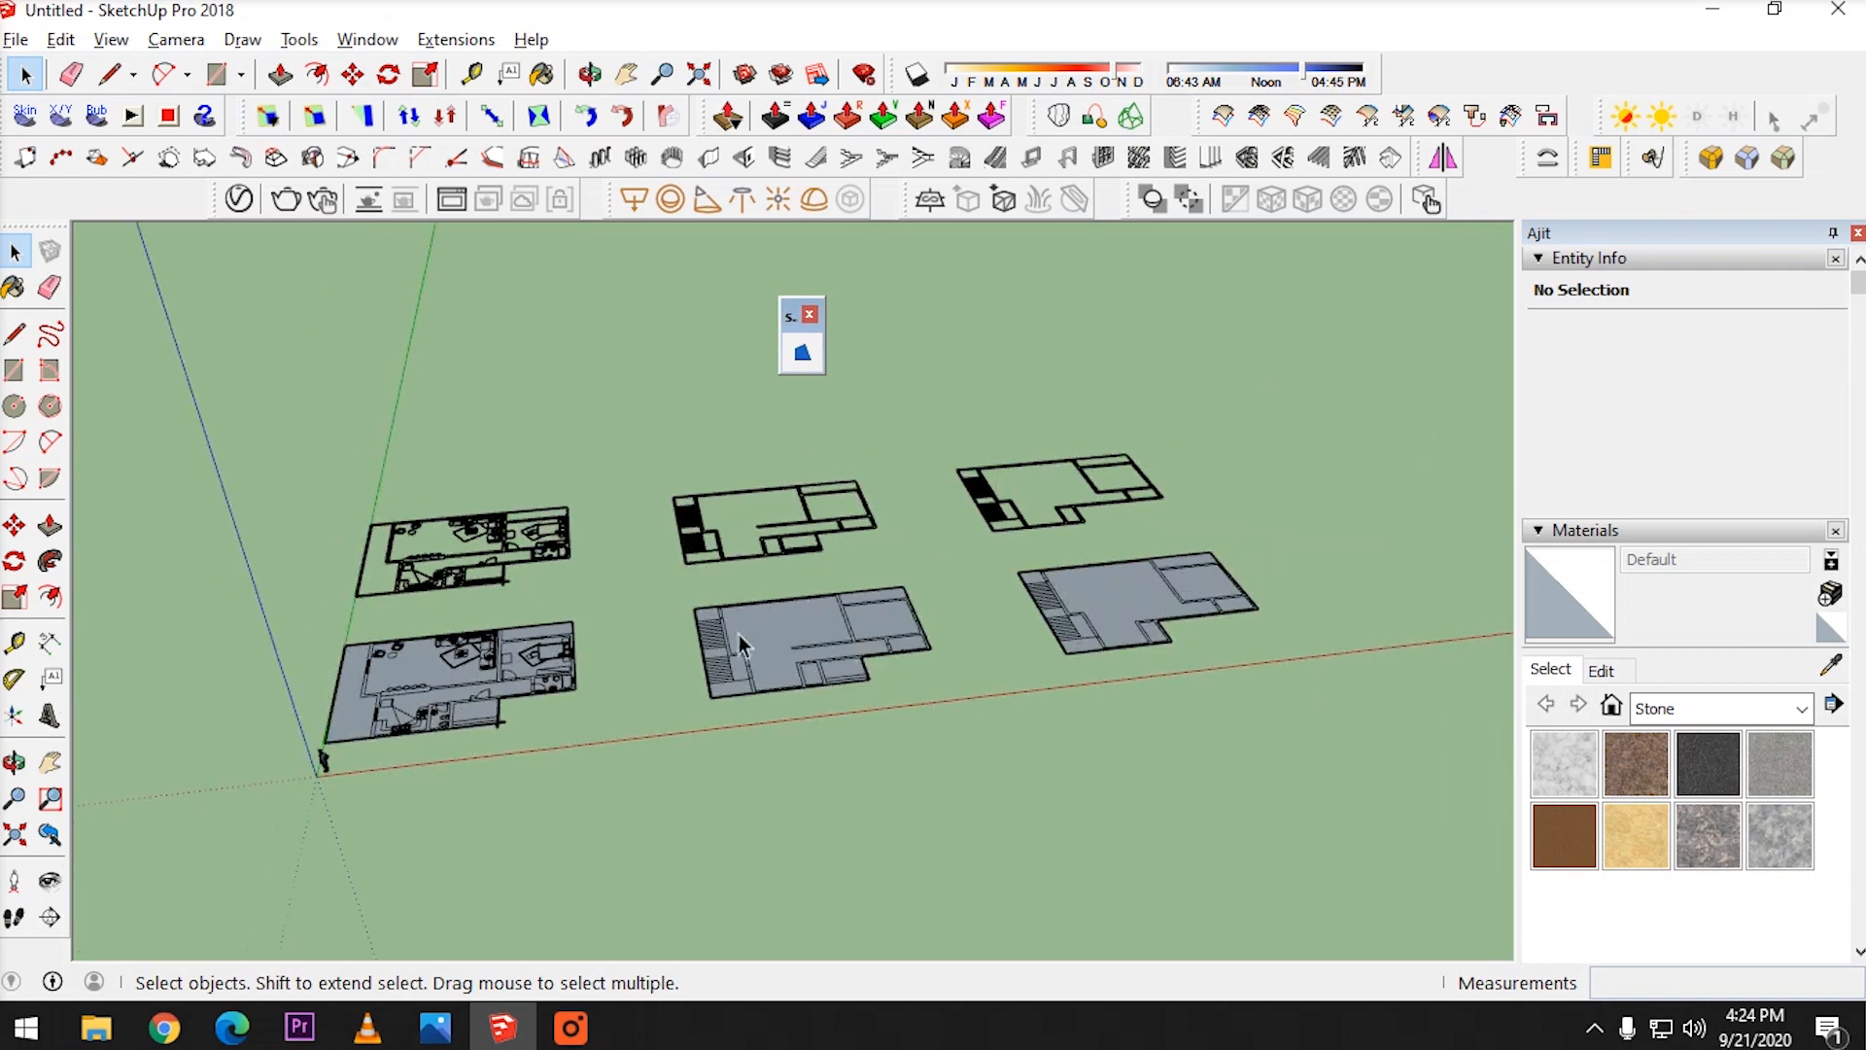
Push/Pull the connected partition wall face beside the large room in the middle faced floor plan up to 3 m
{"action": "scroll", "coordinate": [831, 620], "scroll_direction": "up", "scroll_amount": 6}
{"action": "scroll", "coordinate": [883, 665], "scroll_direction": "up", "scroll_amount": 3}
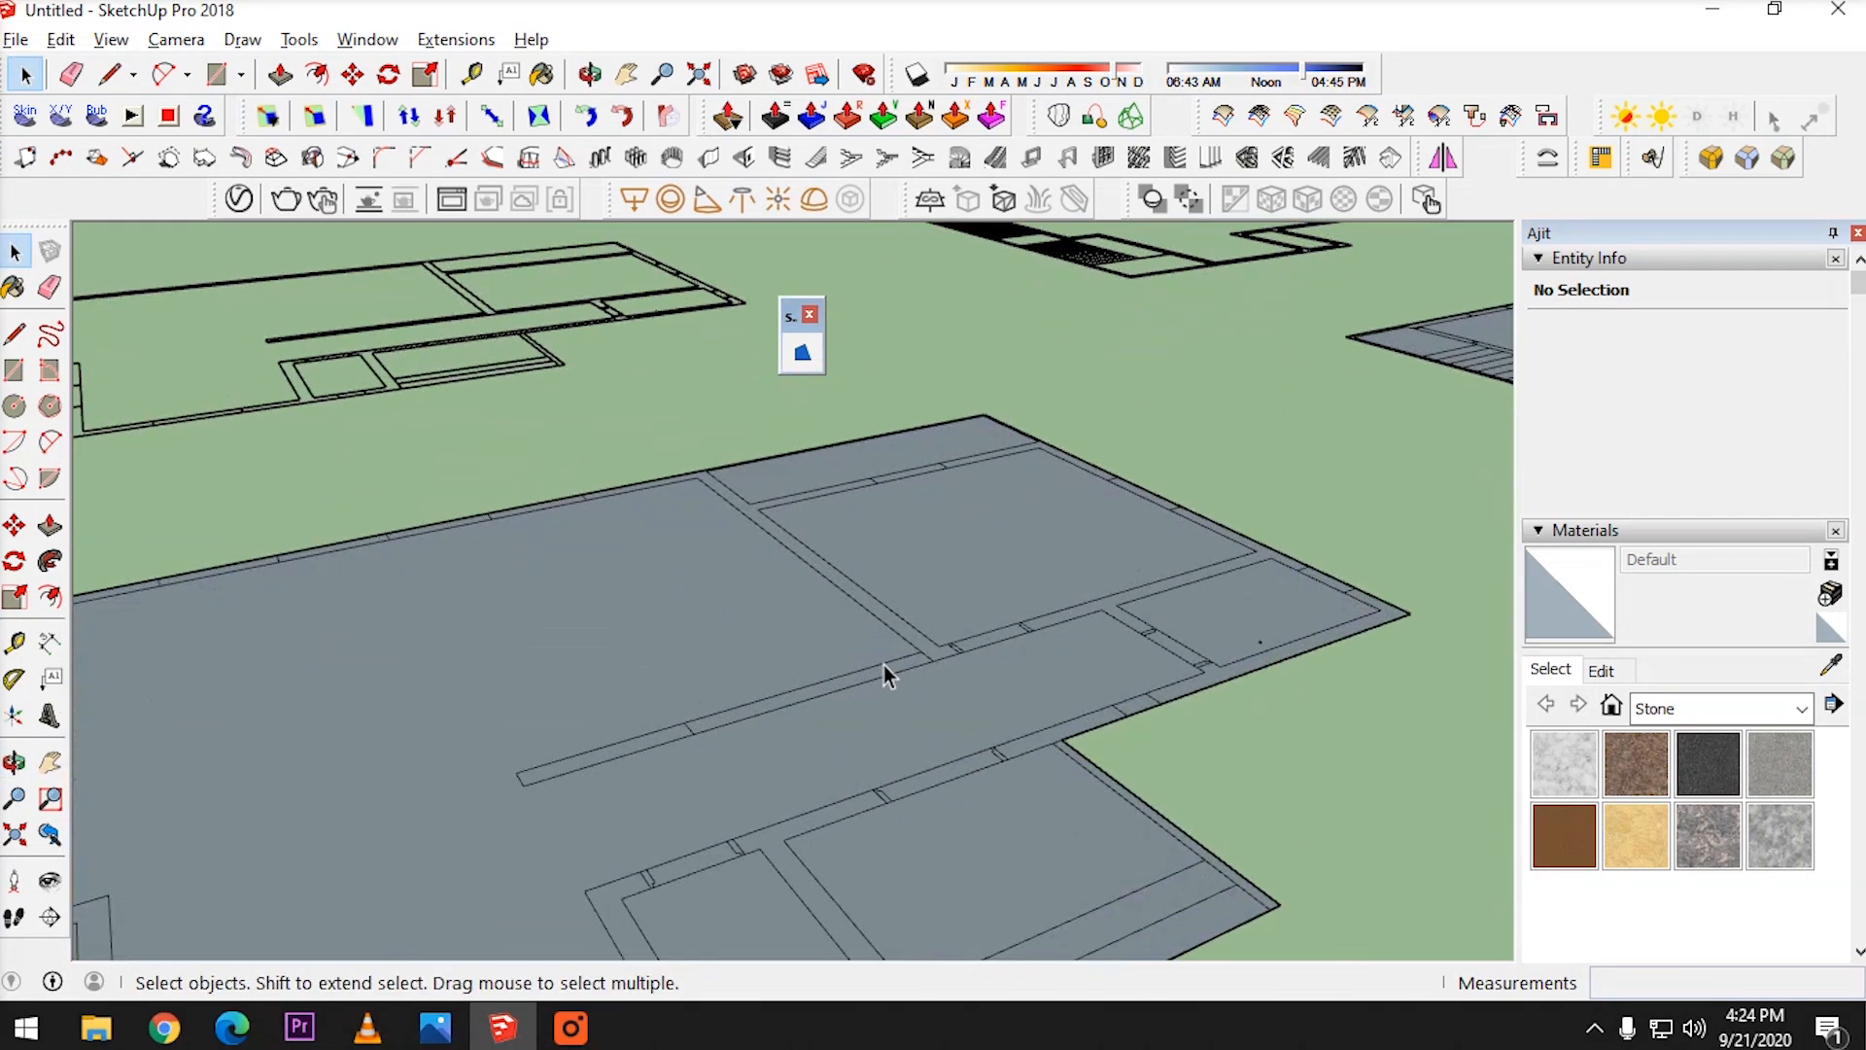
{"action": "scroll", "coordinate": [884, 663], "scroll_direction": "down", "scroll_amount": 3}
{"action": "key", "text": "p"}
{"action": "scroll", "coordinate": [908, 671], "scroll_direction": "up", "scroll_amount": 4}
{"action": "left_click", "coordinate": [911, 657]}
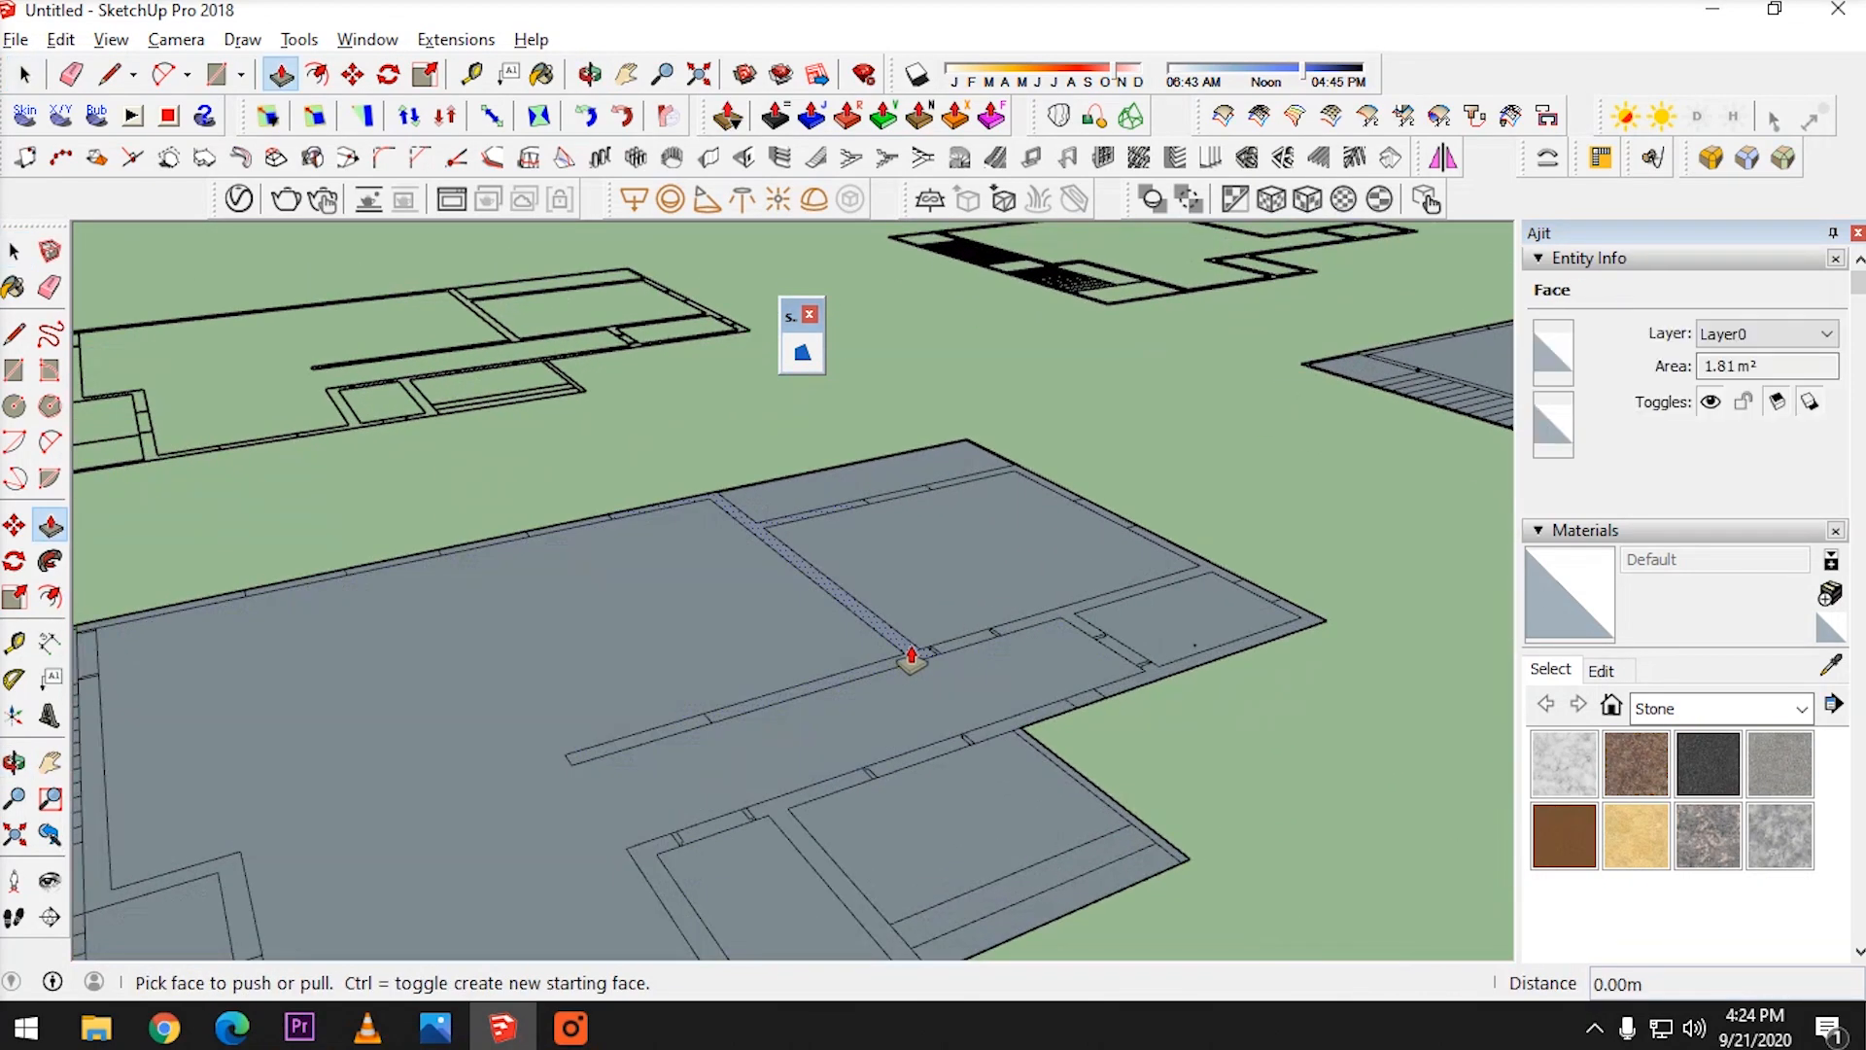
{"action": "left_click_drag", "start_coordinate": [912, 657], "coordinate": [899, 561]}
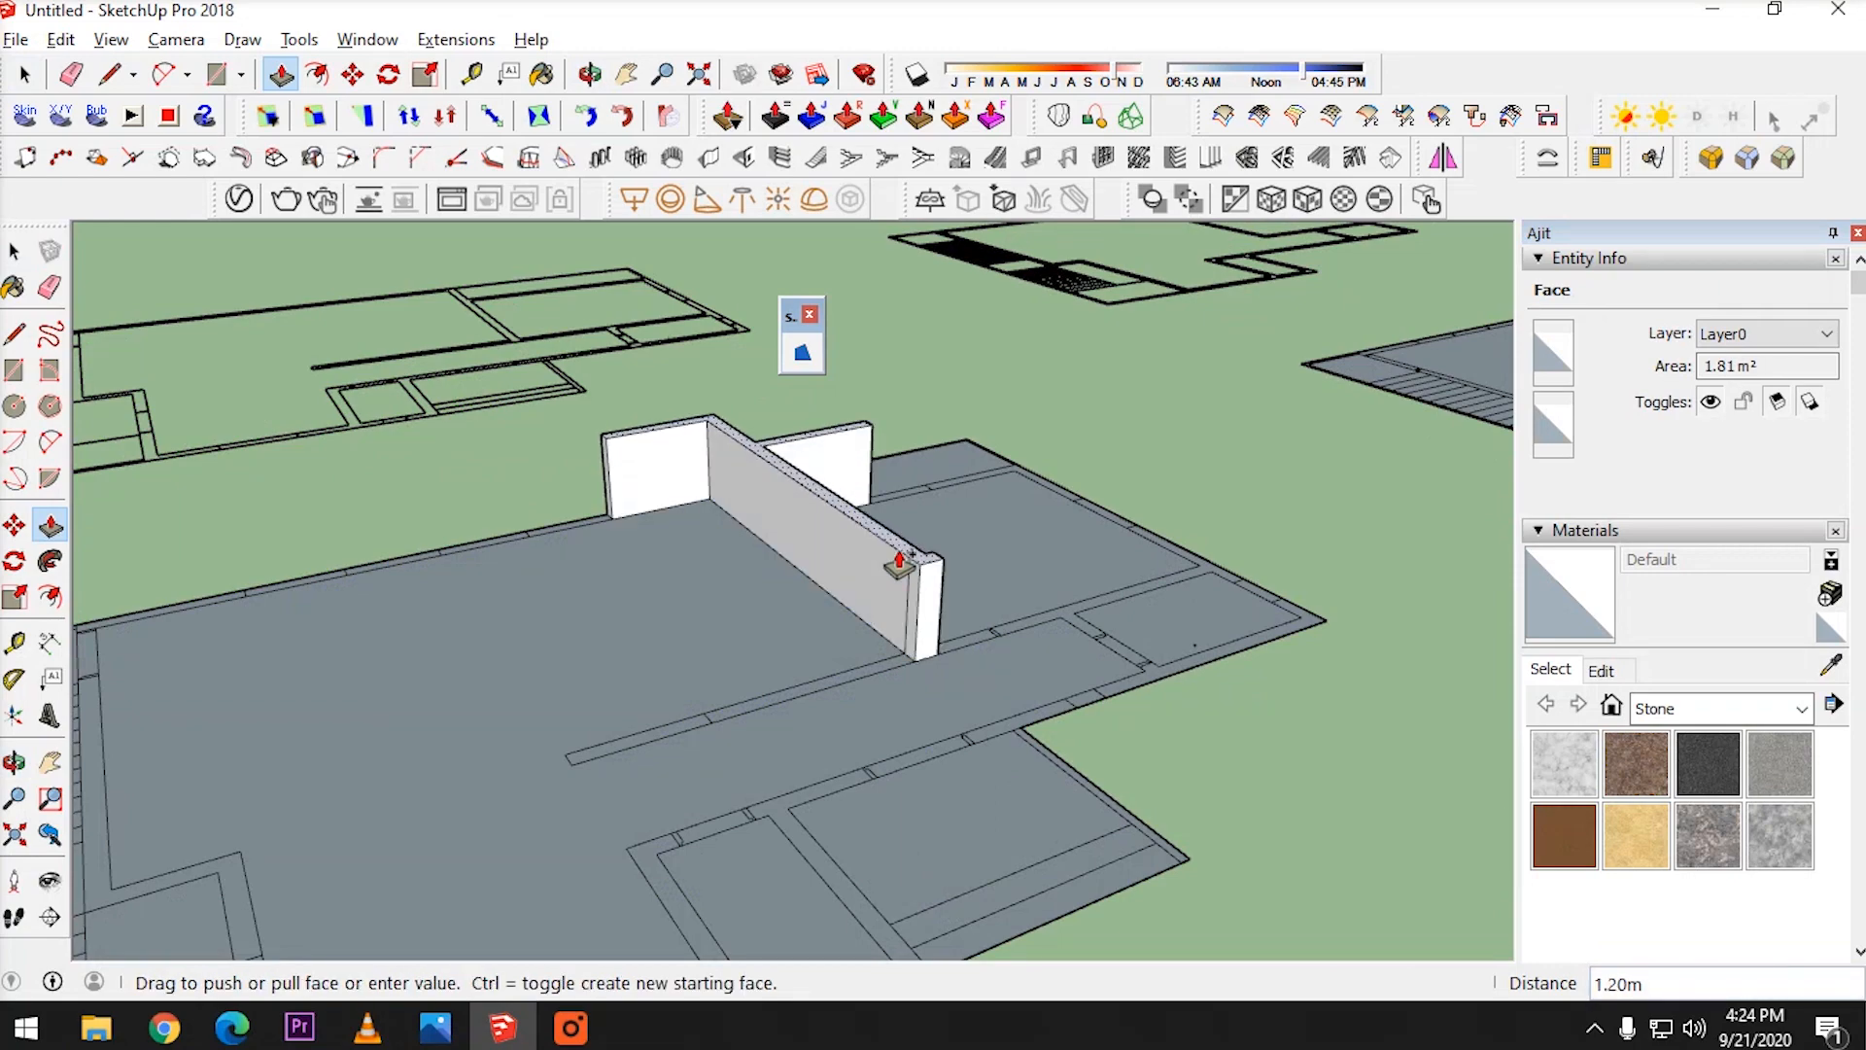
{"action": "type", "text": "3"}
{"action": "key", "text": "Return"}
{"action": "scroll", "coordinate": [754, 645], "scroll_direction": "down", "scroll_amount": 5}
{"action": "middle_click_drag", "start_coordinate": [804, 667], "coordinate": [475, 791]}
{"action": "scroll", "coordinate": [546, 671], "scroll_direction": "down", "scroll_amount": 3}
{"action": "middle_click_drag", "start_coordinate": [545, 609], "coordinate": [586, 616]}
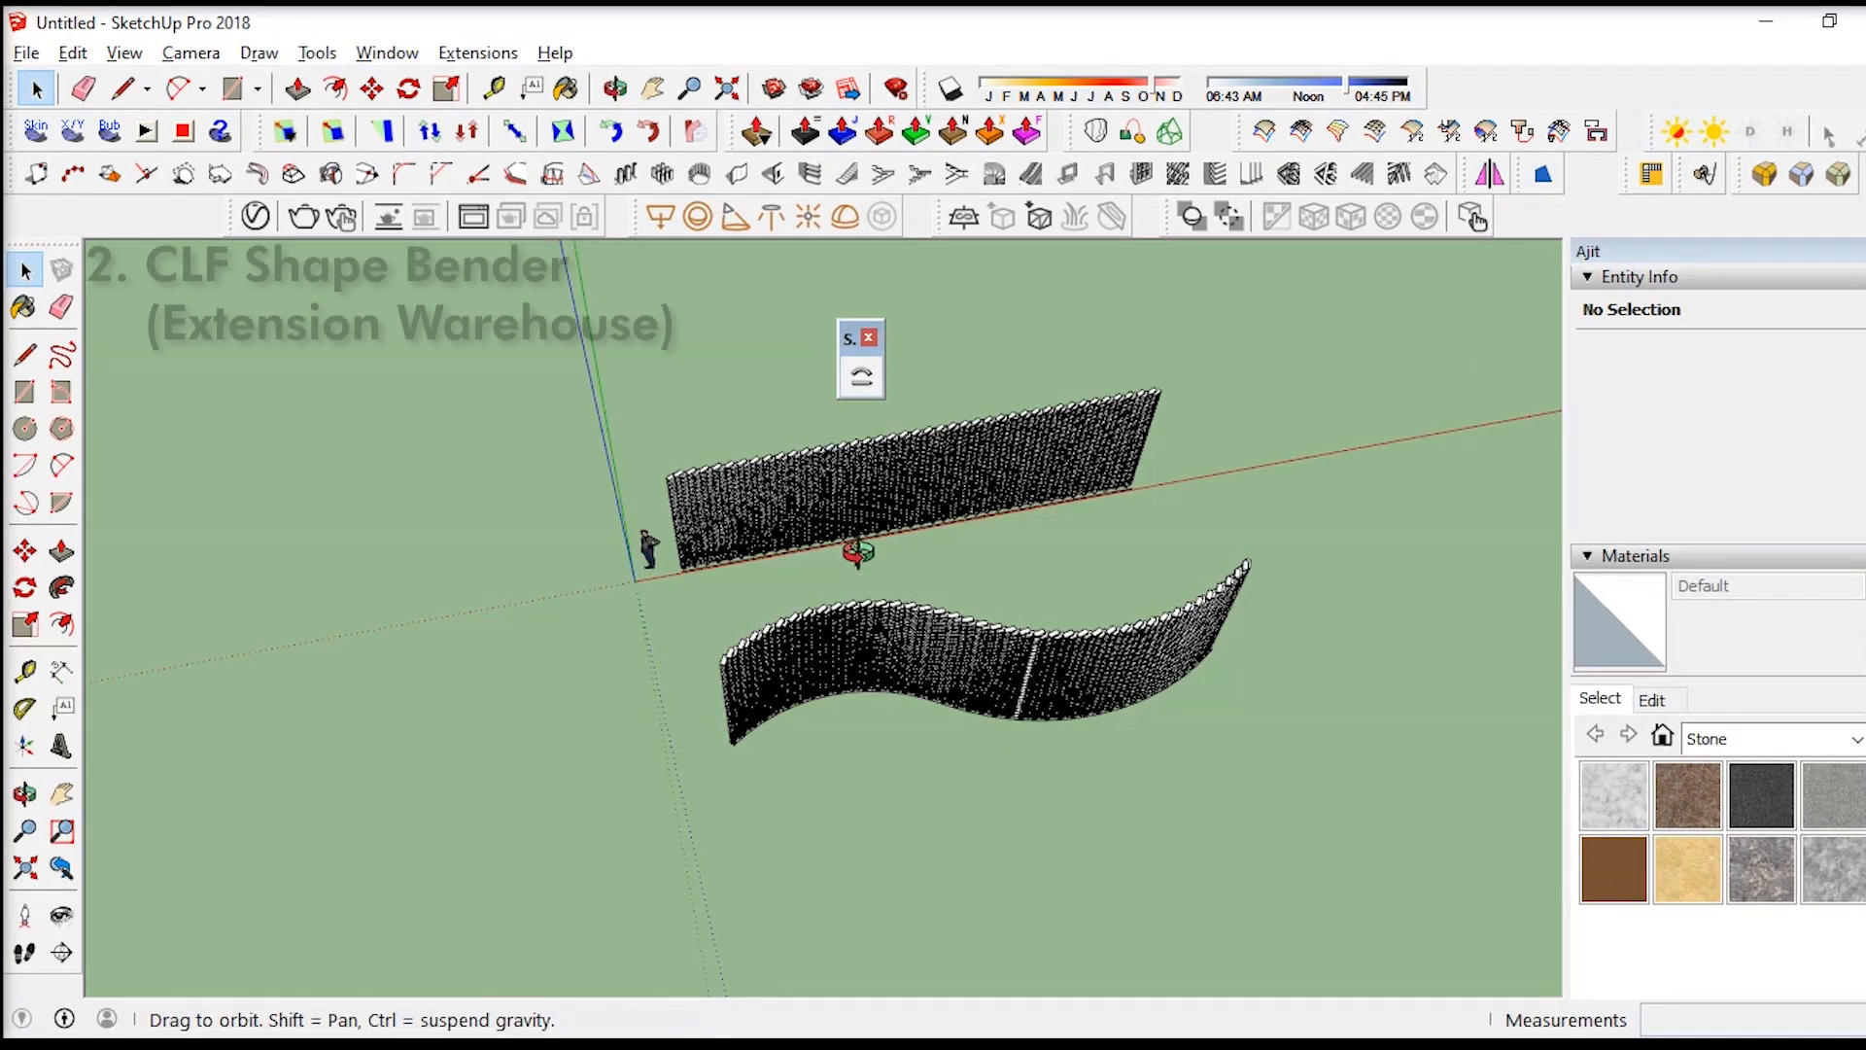
Examine the straight brick wall and its curved counterpart as the CLF Shape Bender example from several angles
{"action": "middle_click_drag", "start_coordinate": [854, 550], "coordinate": [793, 419]}
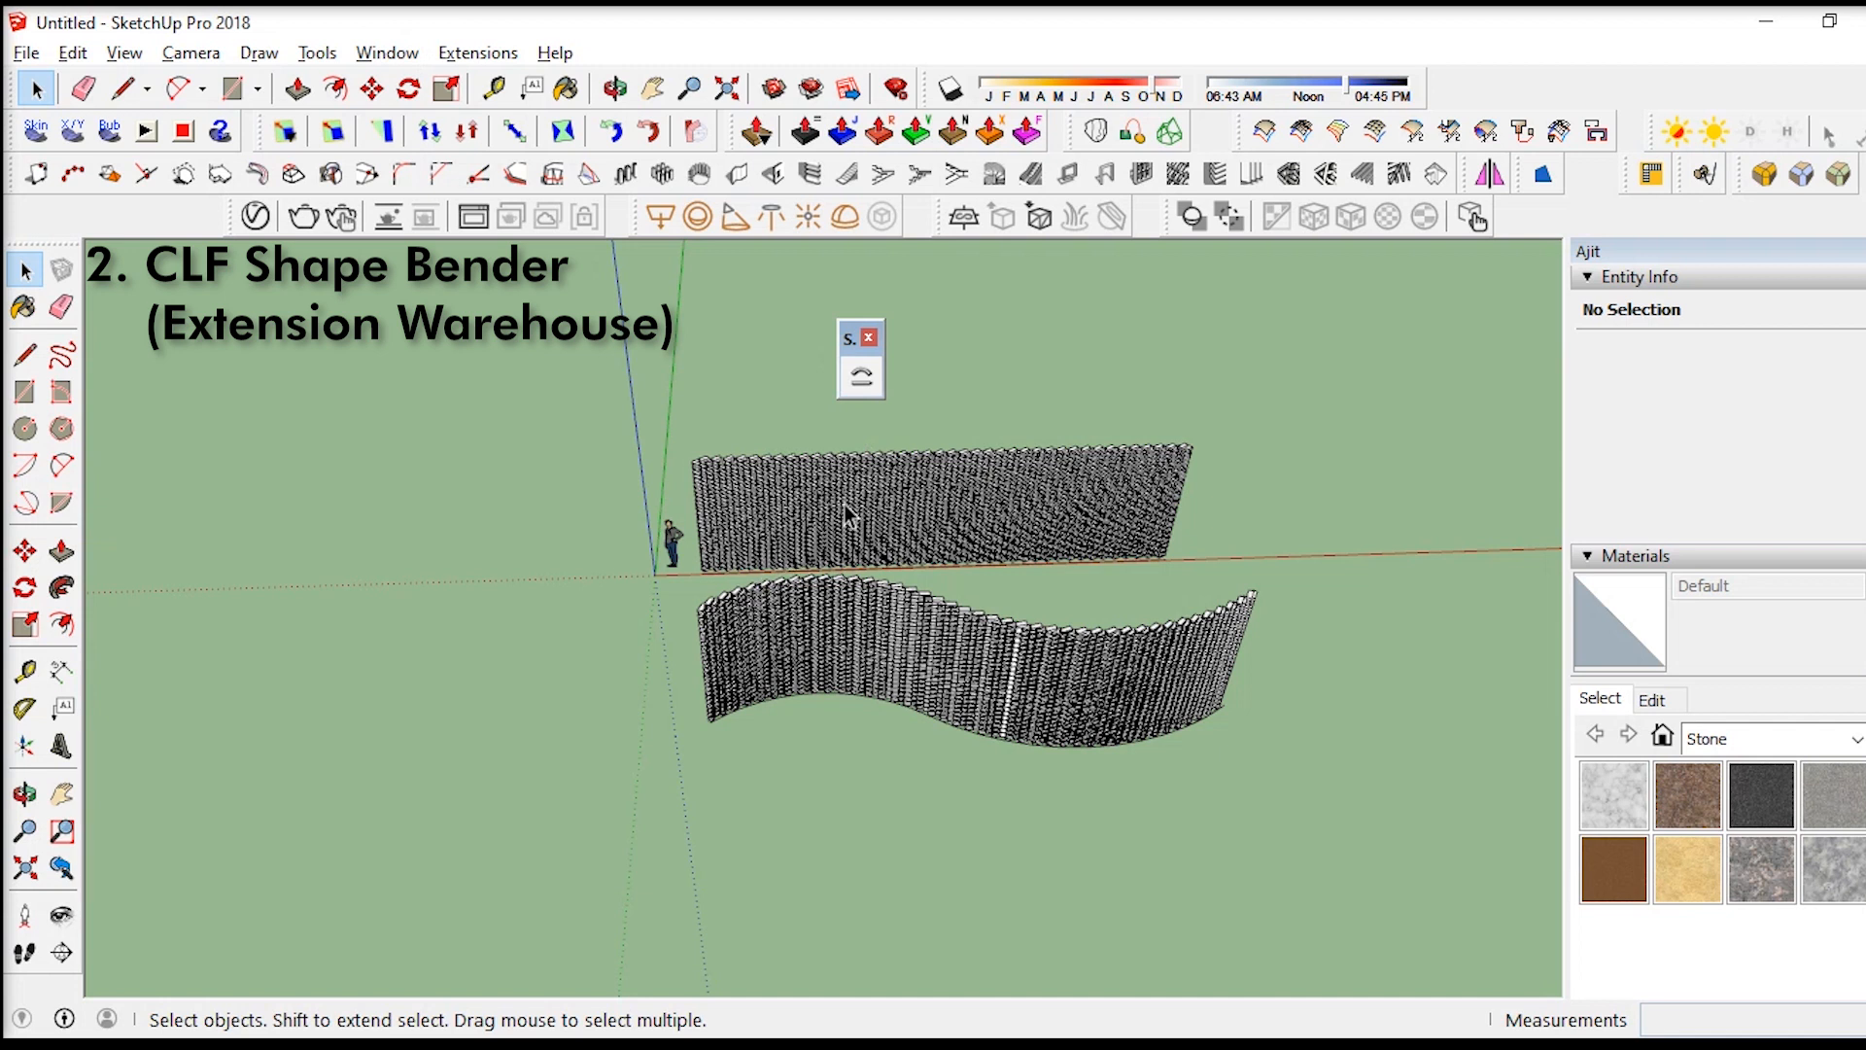
{"action": "middle_click_drag", "start_coordinate": [829, 513], "coordinate": [856, 523]}
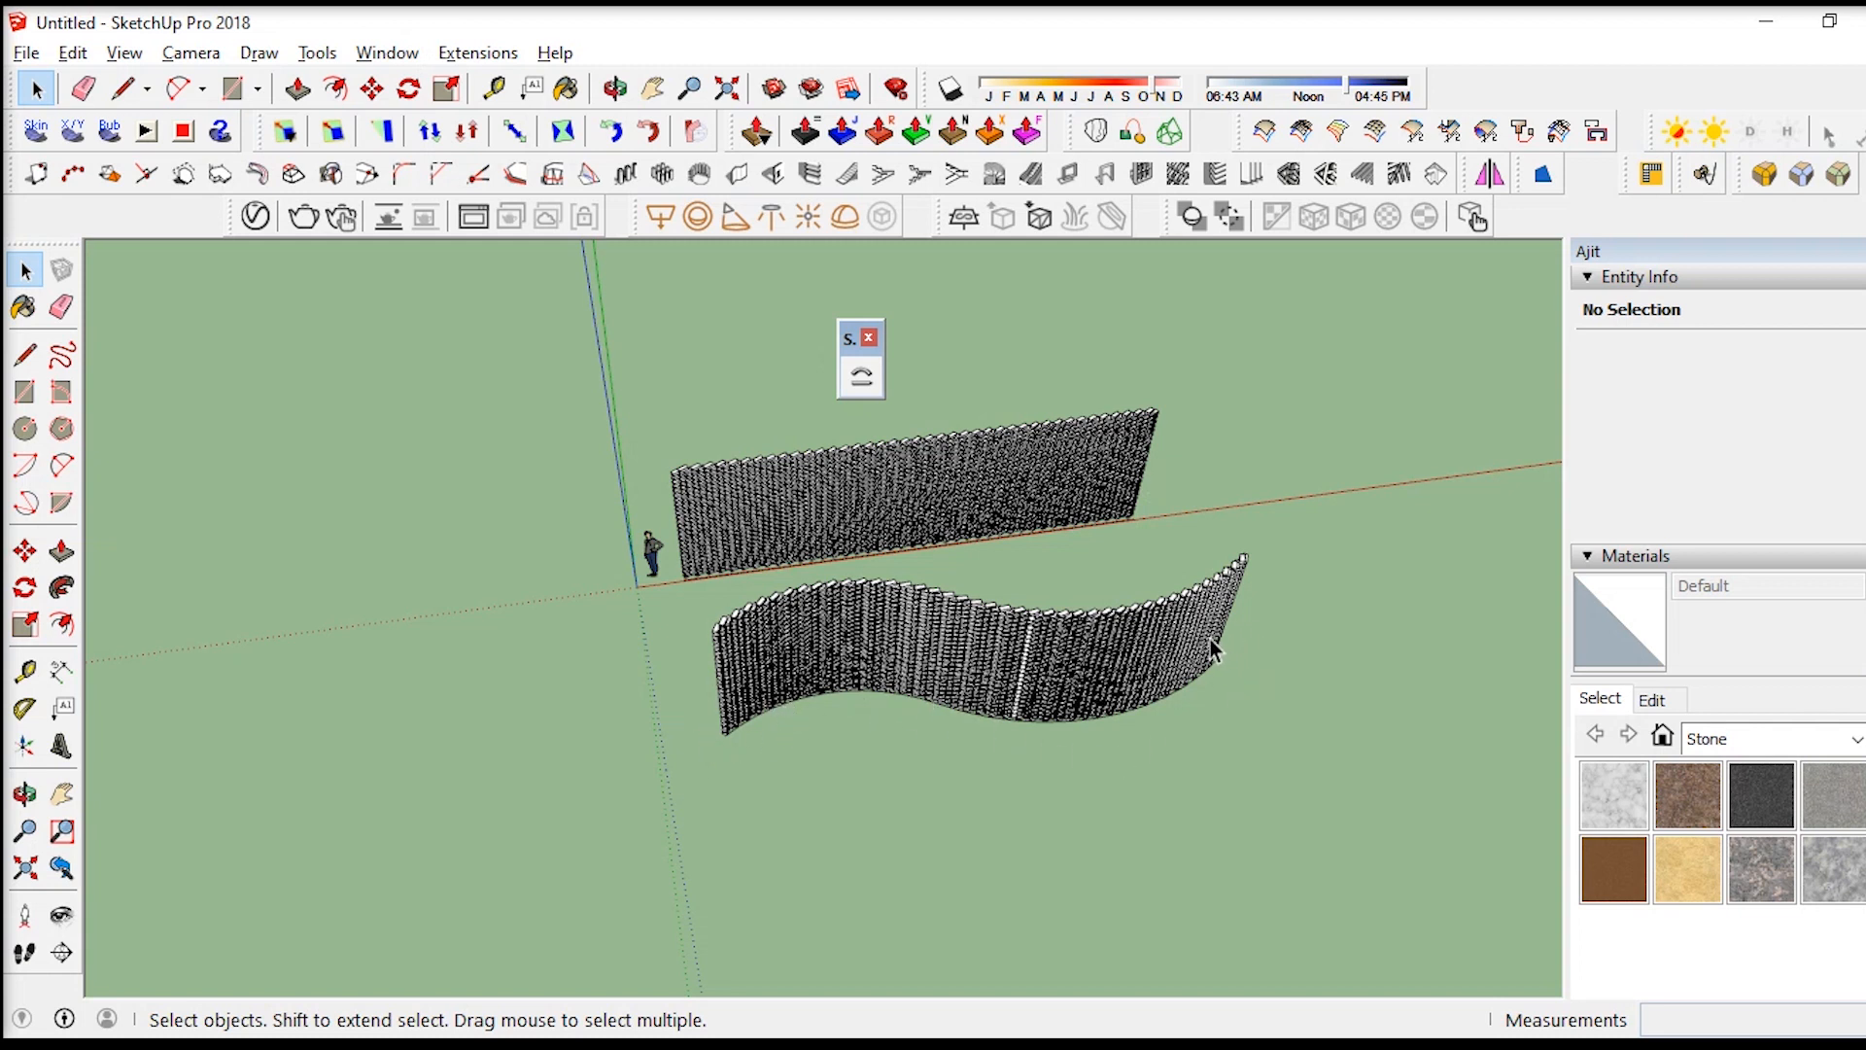
{"action": "middle_click_drag", "start_coordinate": [1093, 404], "coordinate": [1182, 431]}
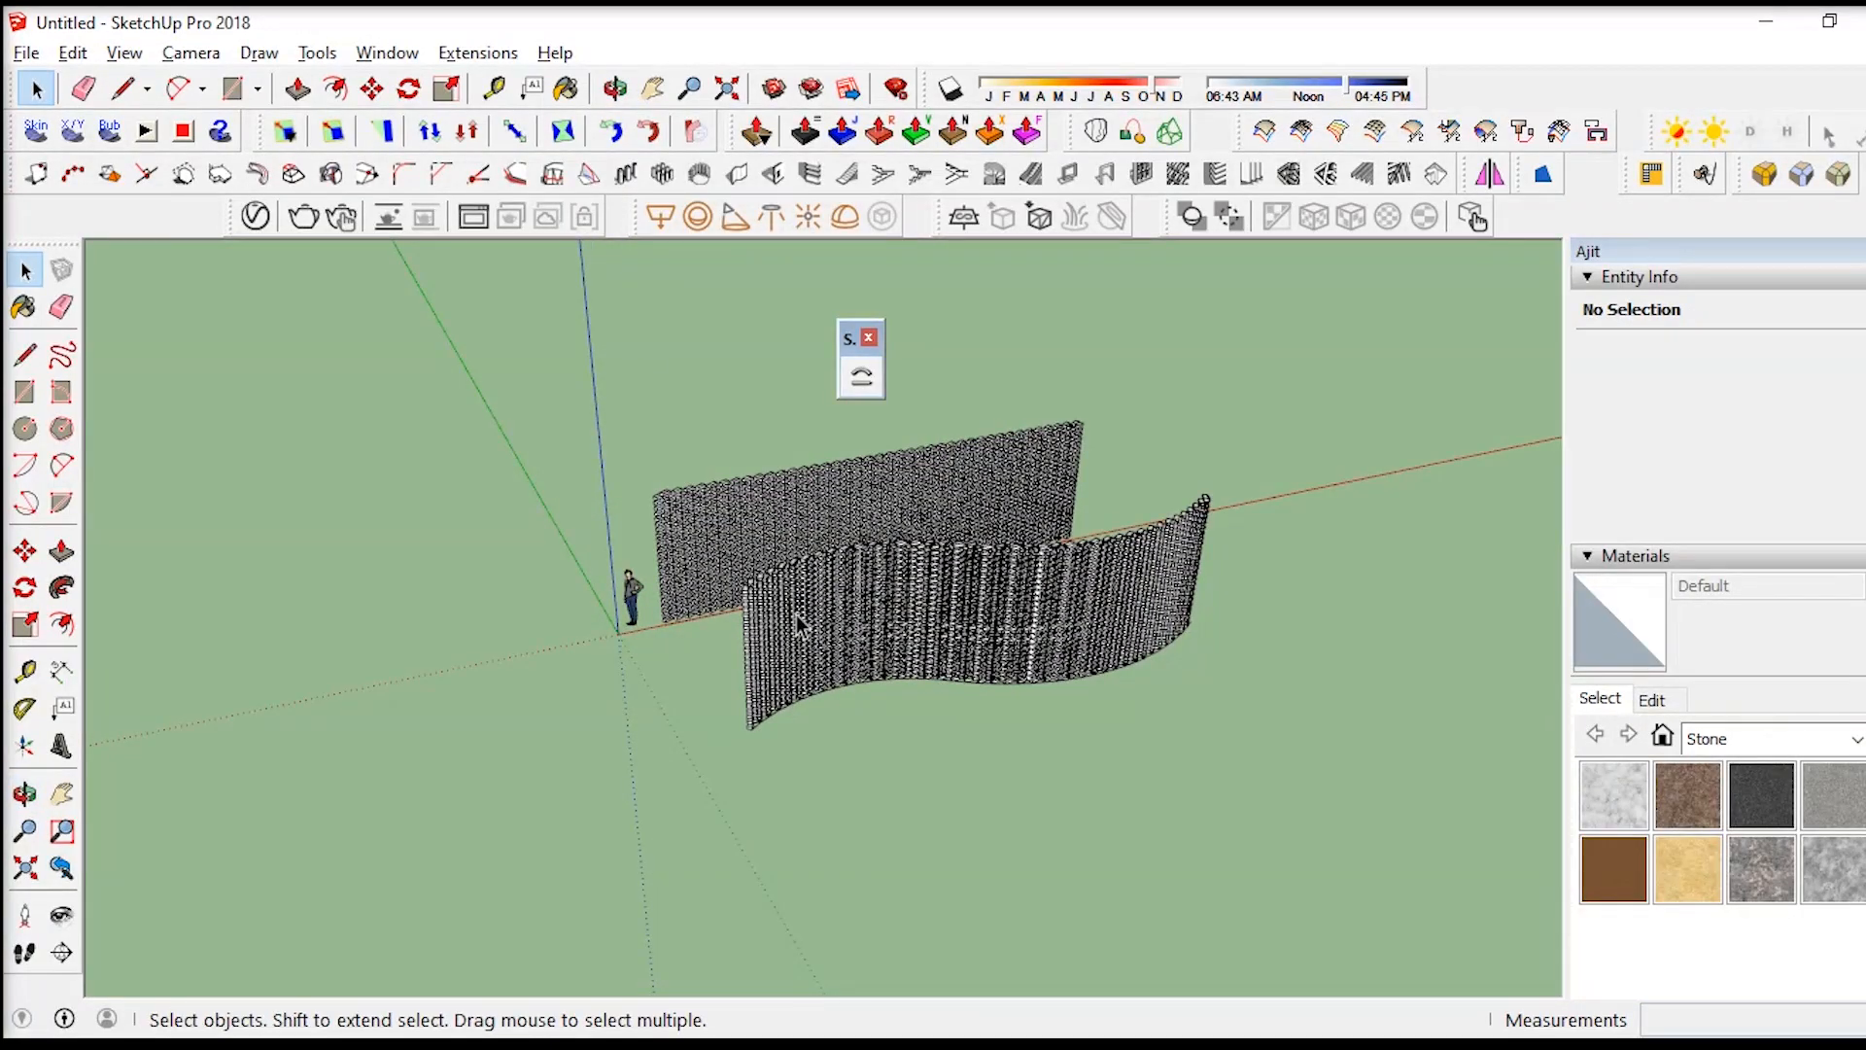
{"action": "scroll", "coordinate": [797, 622], "scroll_direction": "up", "scroll_amount": 6}
{"action": "middle_click_drag", "start_coordinate": [658, 471], "coordinate": [731, 459]}
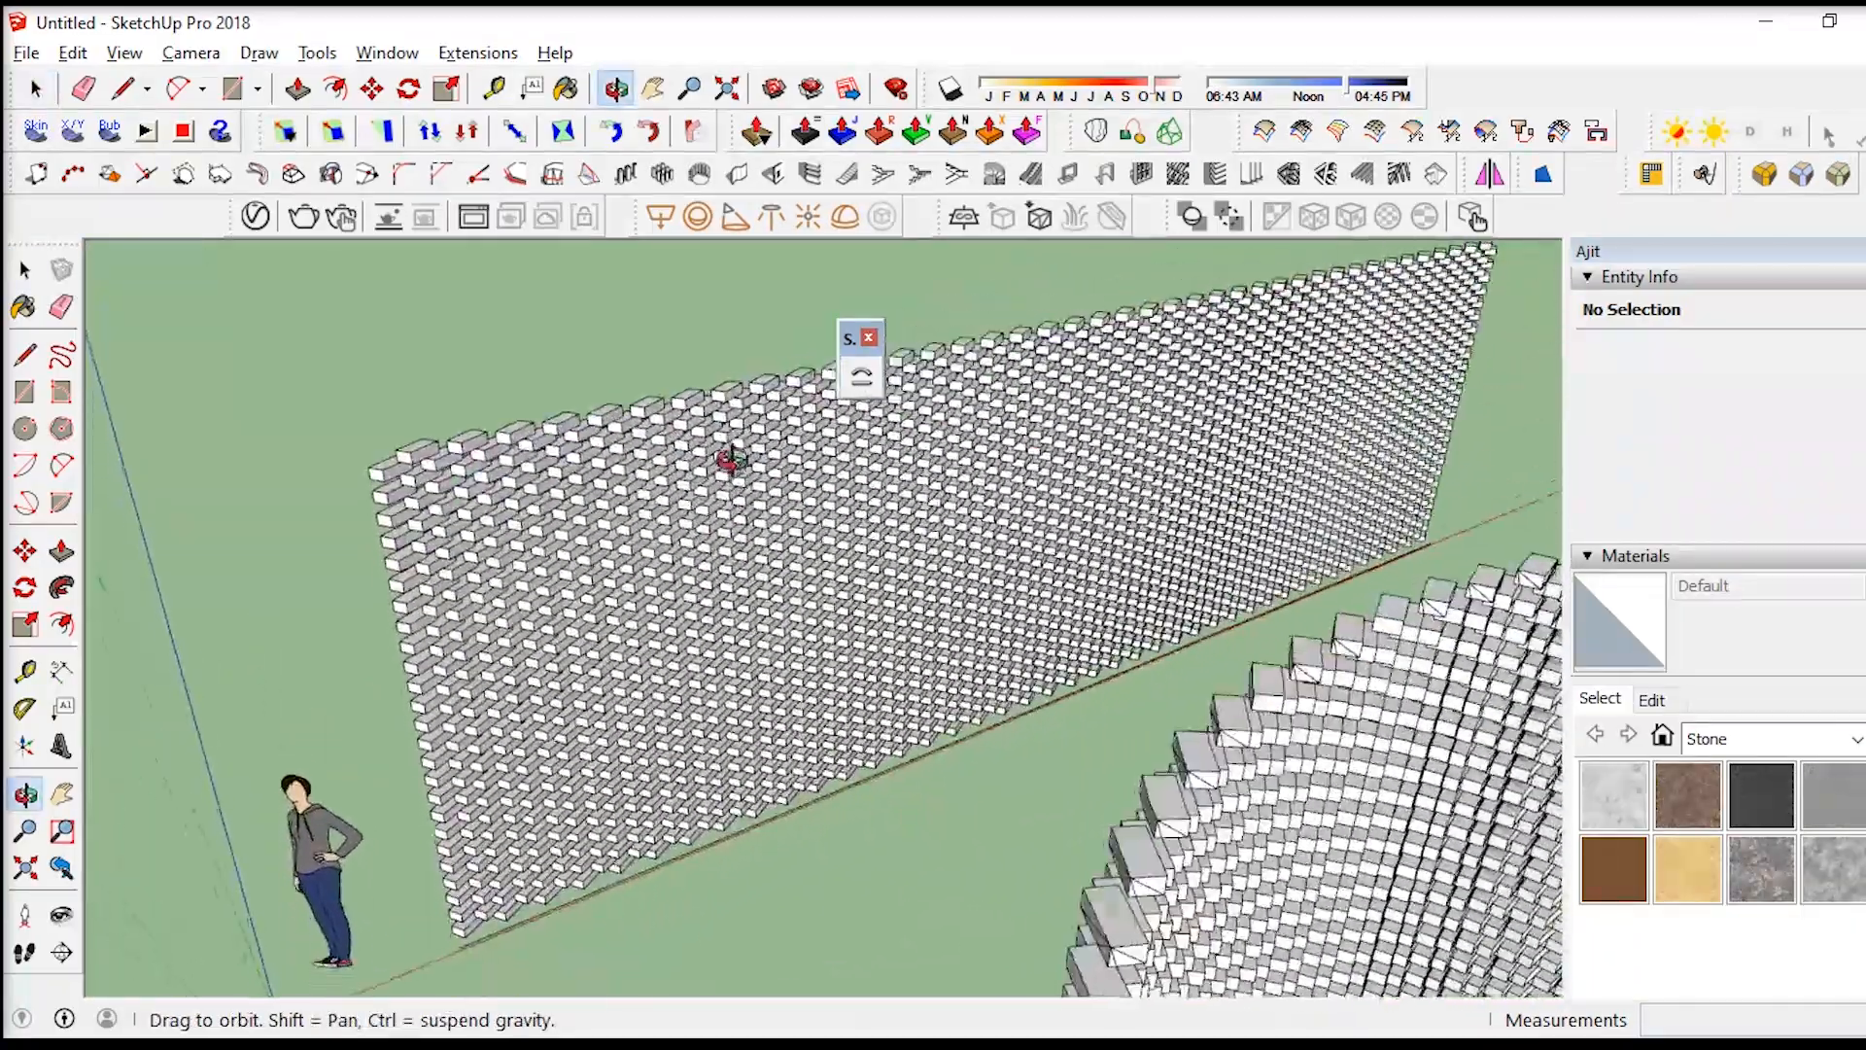
{"action": "scroll", "coordinate": [731, 459], "scroll_direction": "down", "scroll_amount": 5}
{"action": "middle_click_drag", "start_coordinate": [791, 542], "coordinate": [707, 595]}
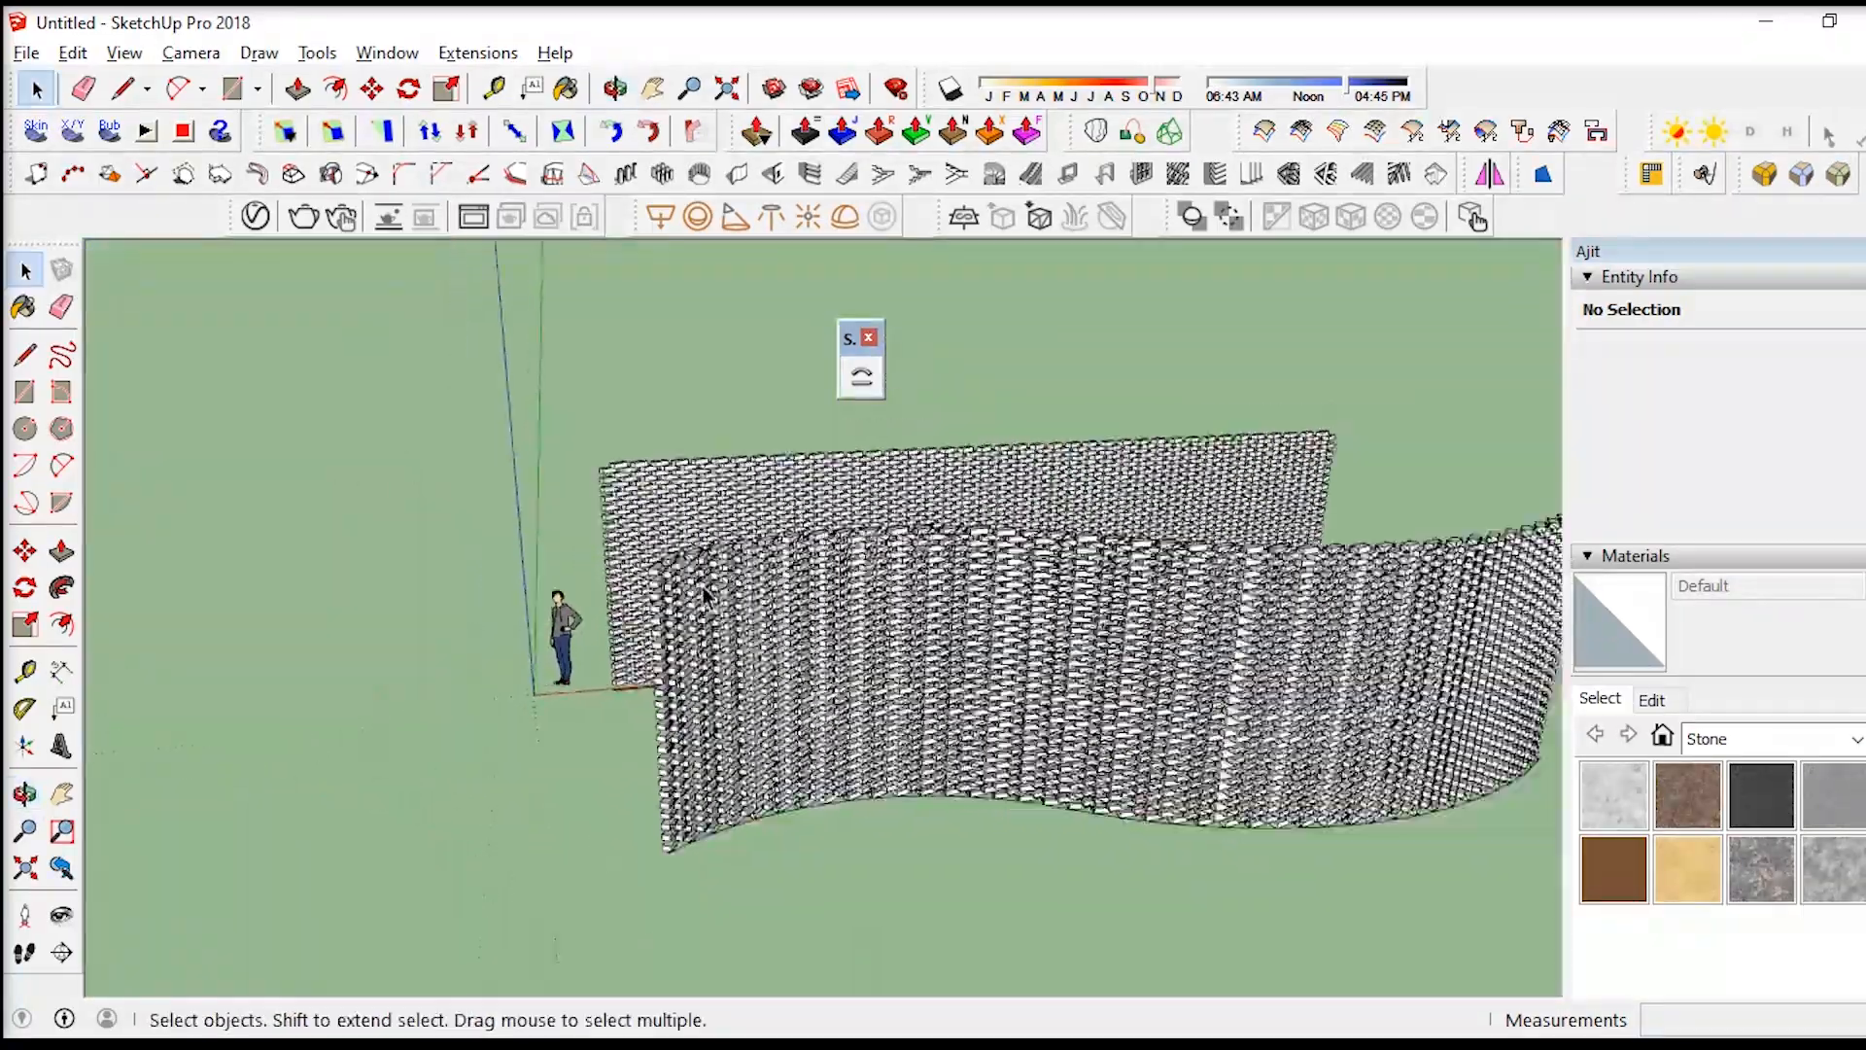
{"action": "scroll", "coordinate": [924, 655], "scroll_direction": "down", "scroll_amount": 4}
{"action": "middle_click_drag", "start_coordinate": [925, 654], "coordinate": [1142, 646]}
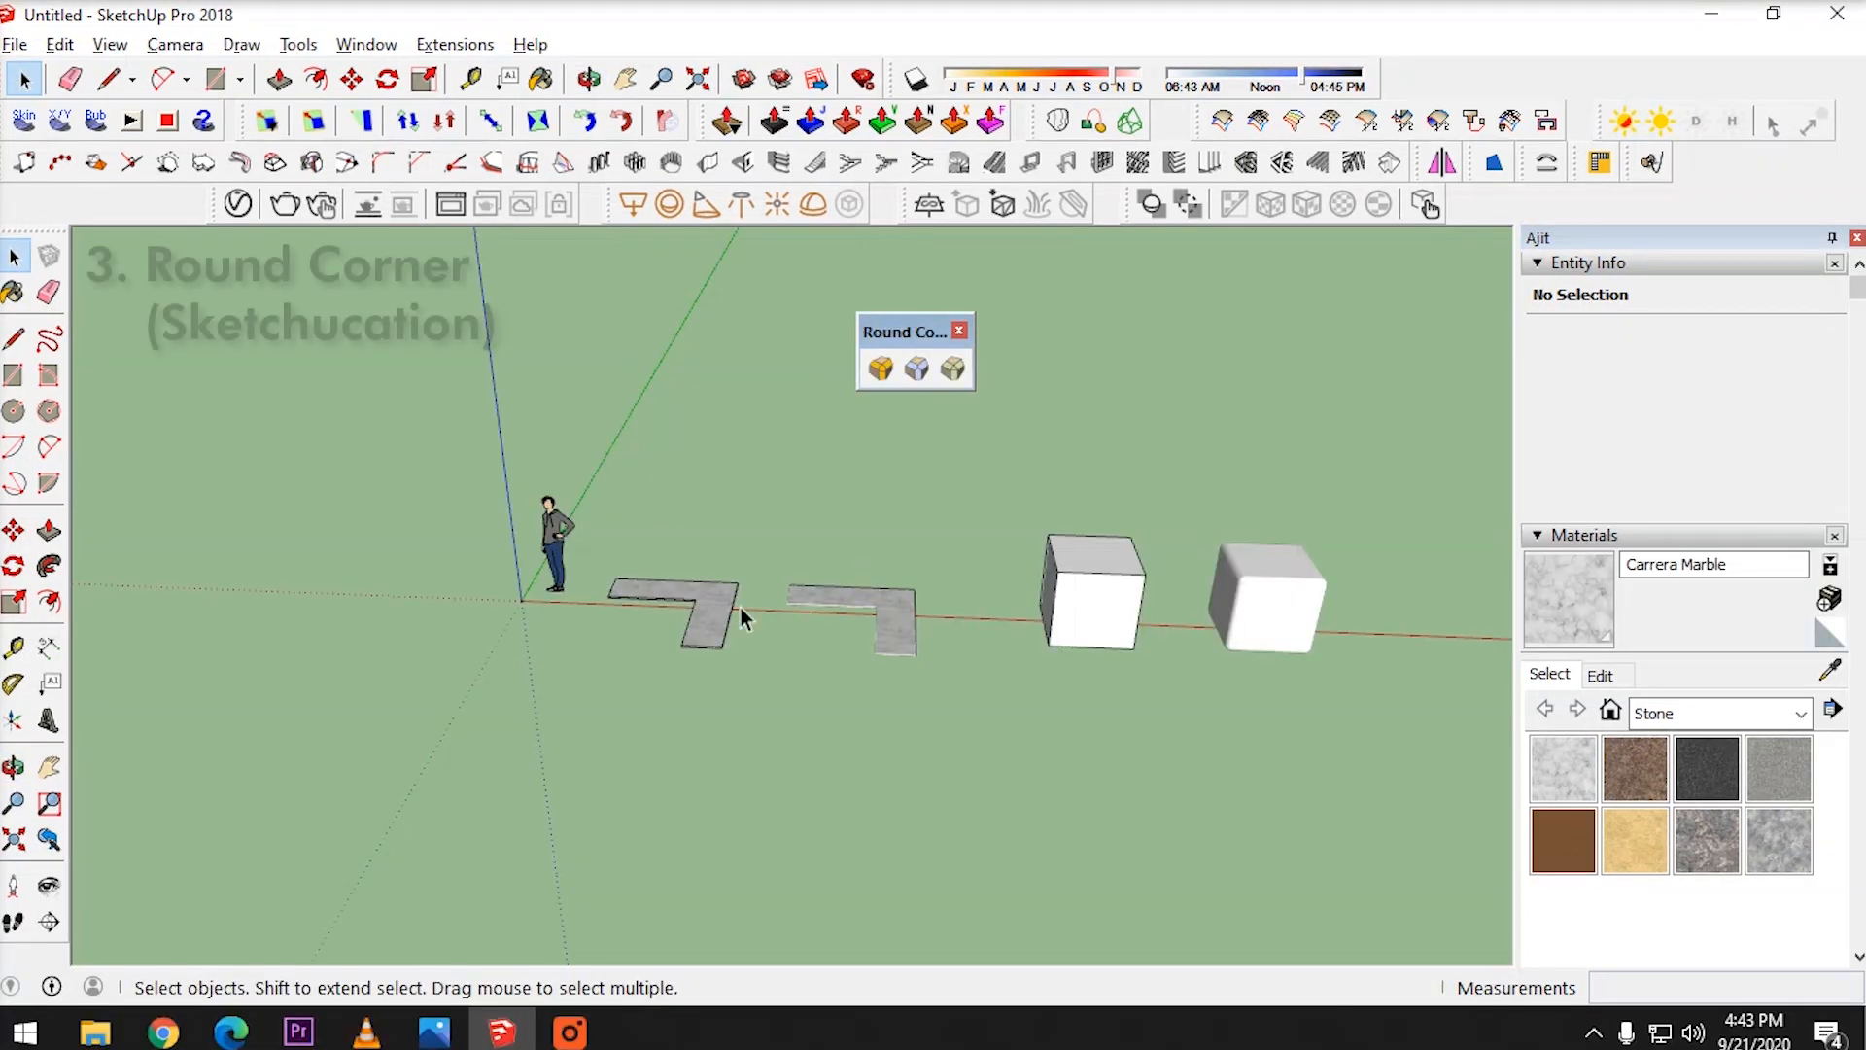
Compare the edges of the two L-shaped marble slabs in the Round Corner example
{"action": "middle_click_drag", "start_coordinate": [972, 562], "coordinate": [1070, 574]}
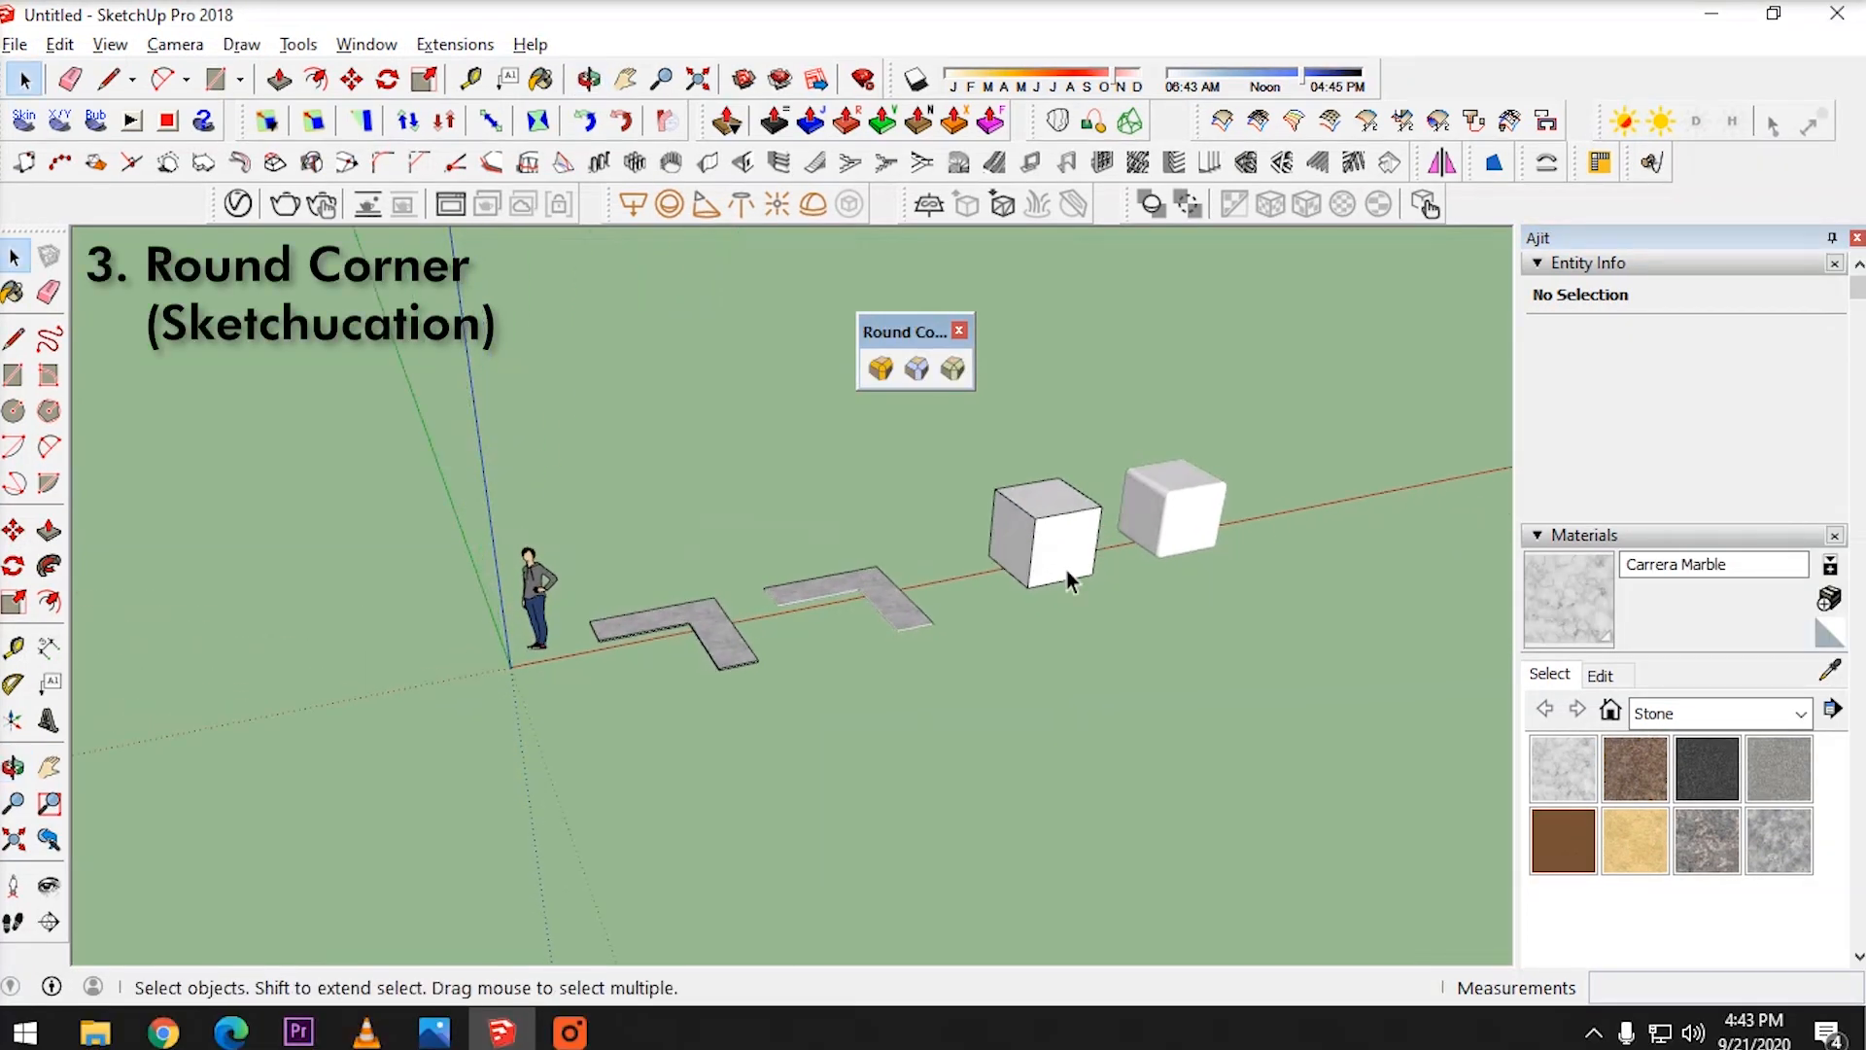
{"action": "scroll", "coordinate": [736, 642], "scroll_direction": "up", "scroll_amount": 3}
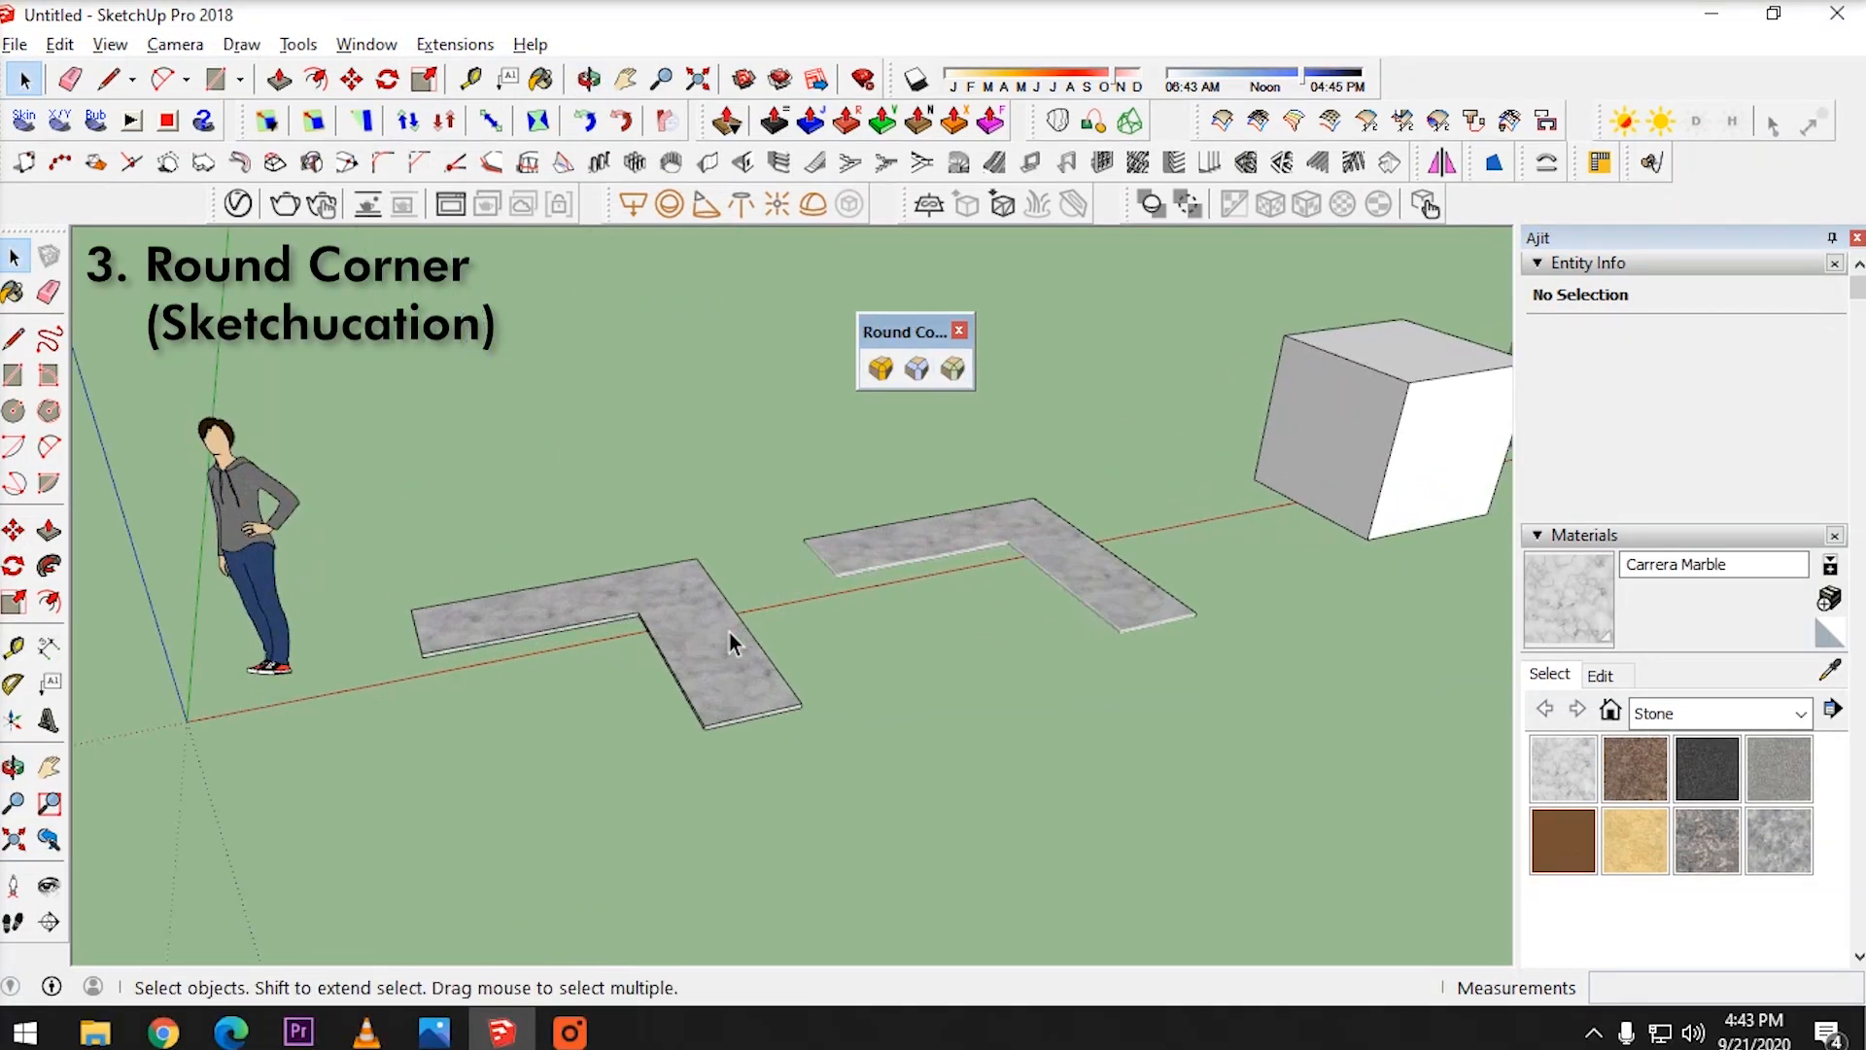
{"action": "scroll", "coordinate": [930, 546], "scroll_direction": "up", "scroll_amount": 2}
{"action": "scroll", "coordinate": [938, 547], "scroll_direction": "up", "scroll_amount": 2}
{"action": "scroll", "coordinate": [764, 591], "scroll_direction": "up", "scroll_amount": 4}
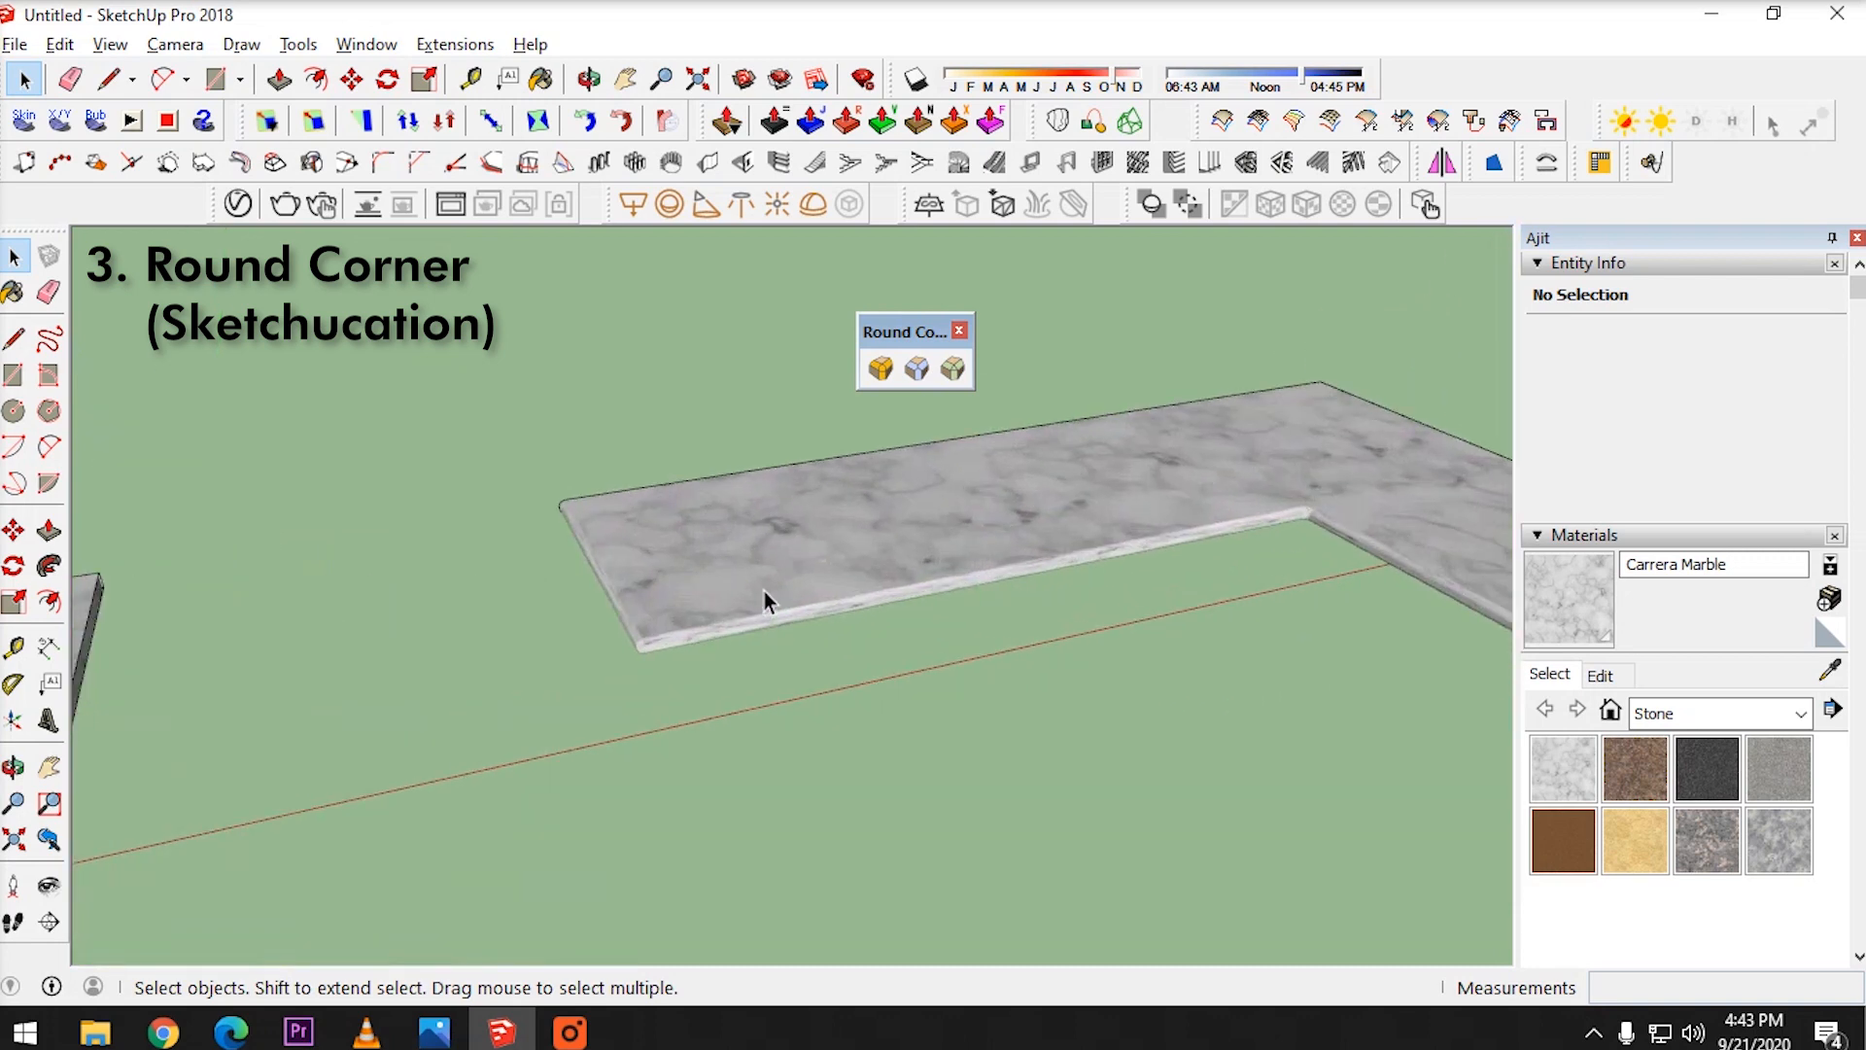
{"action": "scroll", "coordinate": [935, 583], "scroll_direction": "down", "scroll_amount": 6}
{"action": "scroll", "coordinate": [922, 539], "scroll_direction": "down", "scroll_amount": 1}
{"action": "scroll", "coordinate": [524, 608], "scroll_direction": "up", "scroll_amount": 3}
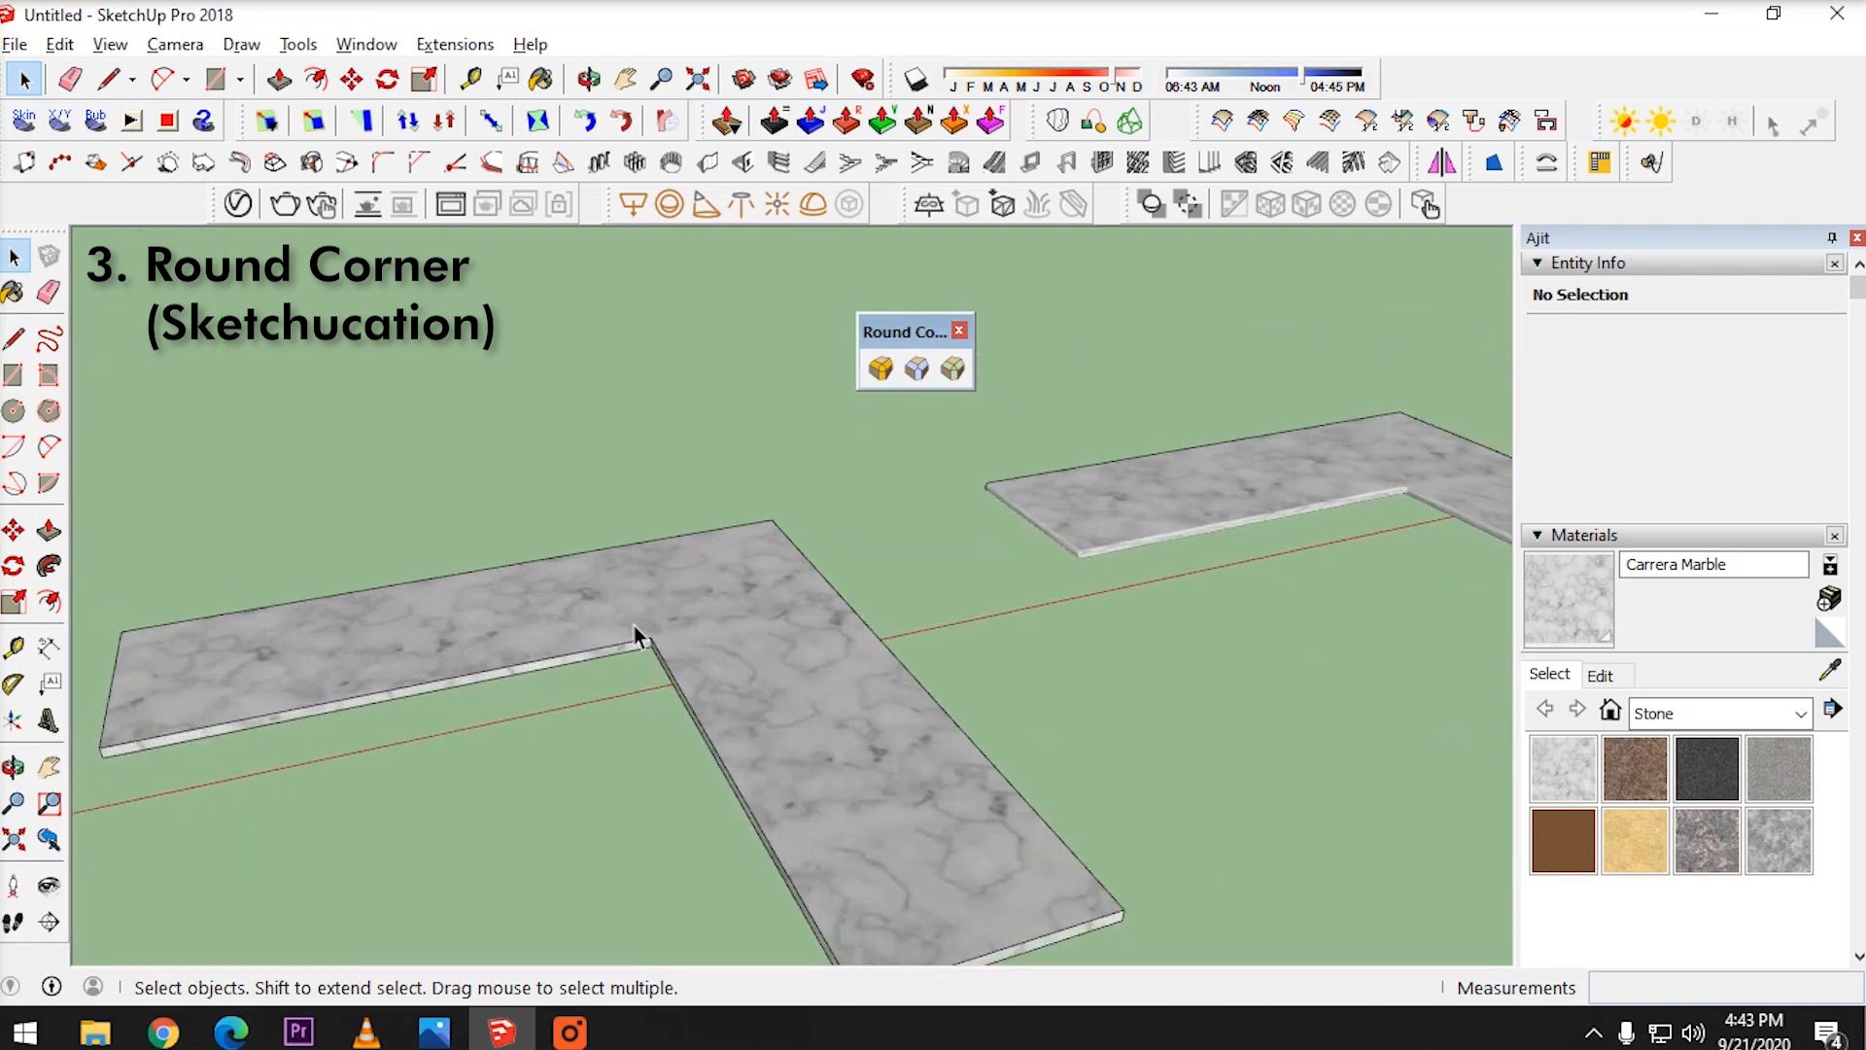
{"action": "scroll", "coordinate": [637, 633], "scroll_direction": "down", "scroll_amount": 2}
{"action": "scroll", "coordinate": [1102, 550], "scroll_direction": "up", "scroll_amount": 3}
{"action": "scroll", "coordinate": [1200, 501], "scroll_direction": "up", "scroll_amount": 5}
{"action": "scroll", "coordinate": [1140, 542], "scroll_direction": "up", "scroll_amount": 2}
{"action": "middle_click_drag", "start_coordinate": [1140, 542], "coordinate": [1100, 593]}
{"action": "scroll", "coordinate": [1099, 591], "scroll_direction": "down", "scroll_amount": 6}
{"action": "scroll", "coordinate": [839, 497], "scroll_direction": "down", "scroll_amount": 3}
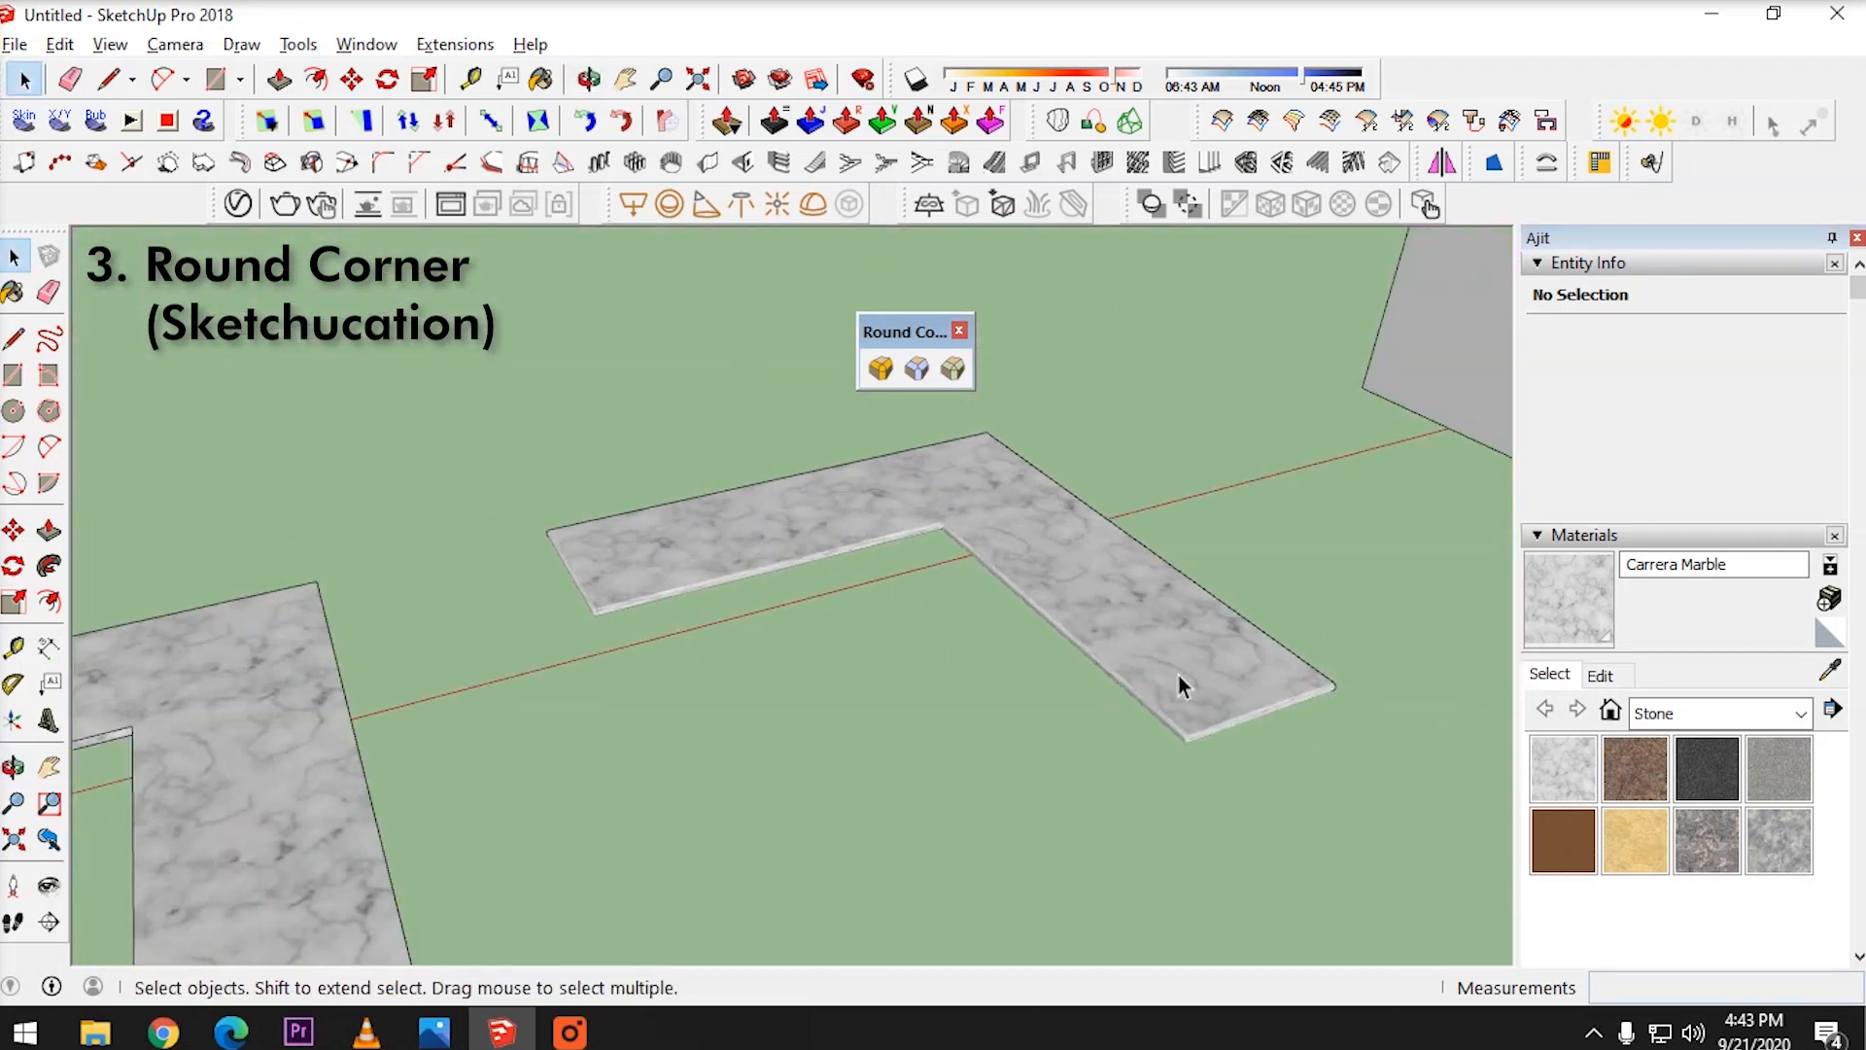
Inspect the end, front edge and inner corner of the rounded L-shaped marble slab up close
{"action": "scroll", "coordinate": [1235, 705], "scroll_direction": "up", "scroll_amount": 6}
{"action": "middle_click_drag", "start_coordinate": [1248, 743], "coordinate": [1061, 627]}
{"action": "scroll", "coordinate": [1030, 651], "scroll_direction": "down", "scroll_amount": 3}
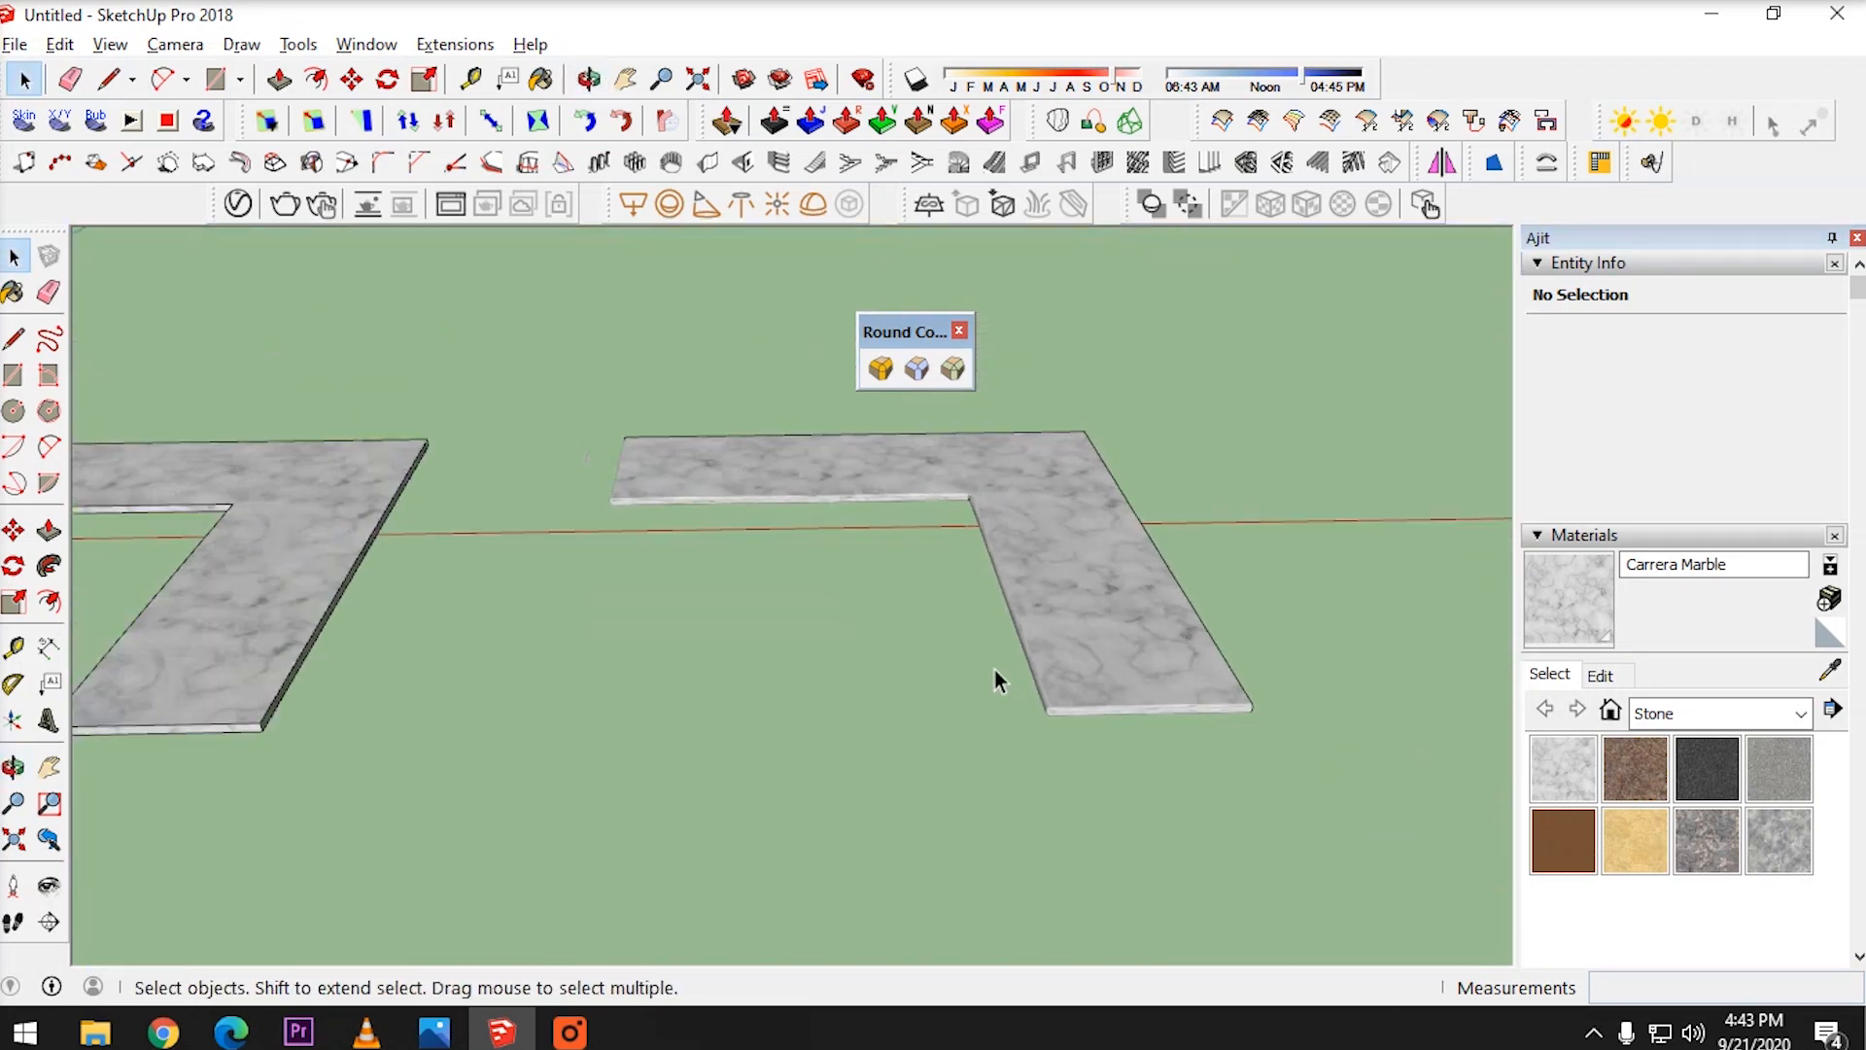
{"action": "scroll", "coordinate": [564, 622], "scroll_direction": "down", "scroll_amount": 2}
{"action": "scroll", "coordinate": [370, 631], "scroll_direction": "down", "scroll_amount": 2}
{"action": "scroll", "coordinate": [388, 629], "scroll_direction": "down", "scroll_amount": 2}
{"action": "scroll", "coordinate": [411, 624], "scroll_direction": "up", "scroll_amount": 3}
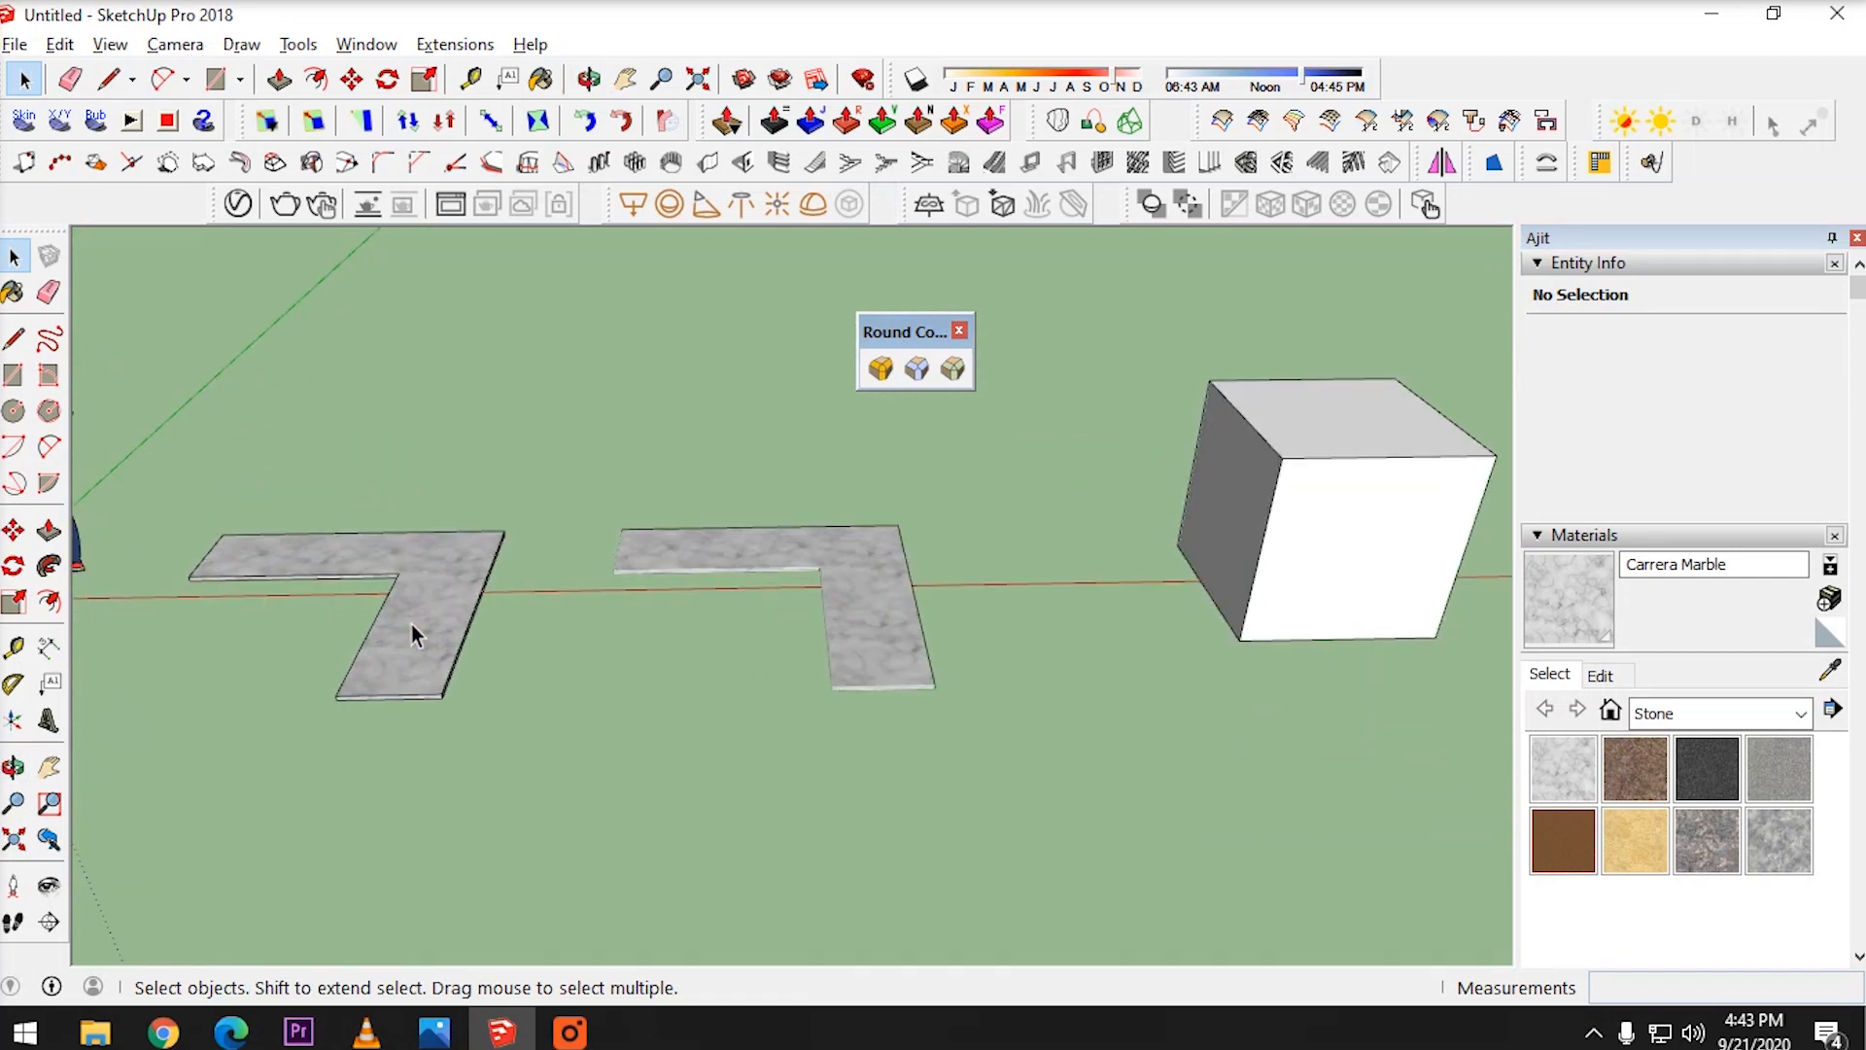
{"action": "scroll", "coordinate": [875, 637], "scroll_direction": "up", "scroll_amount": 4}
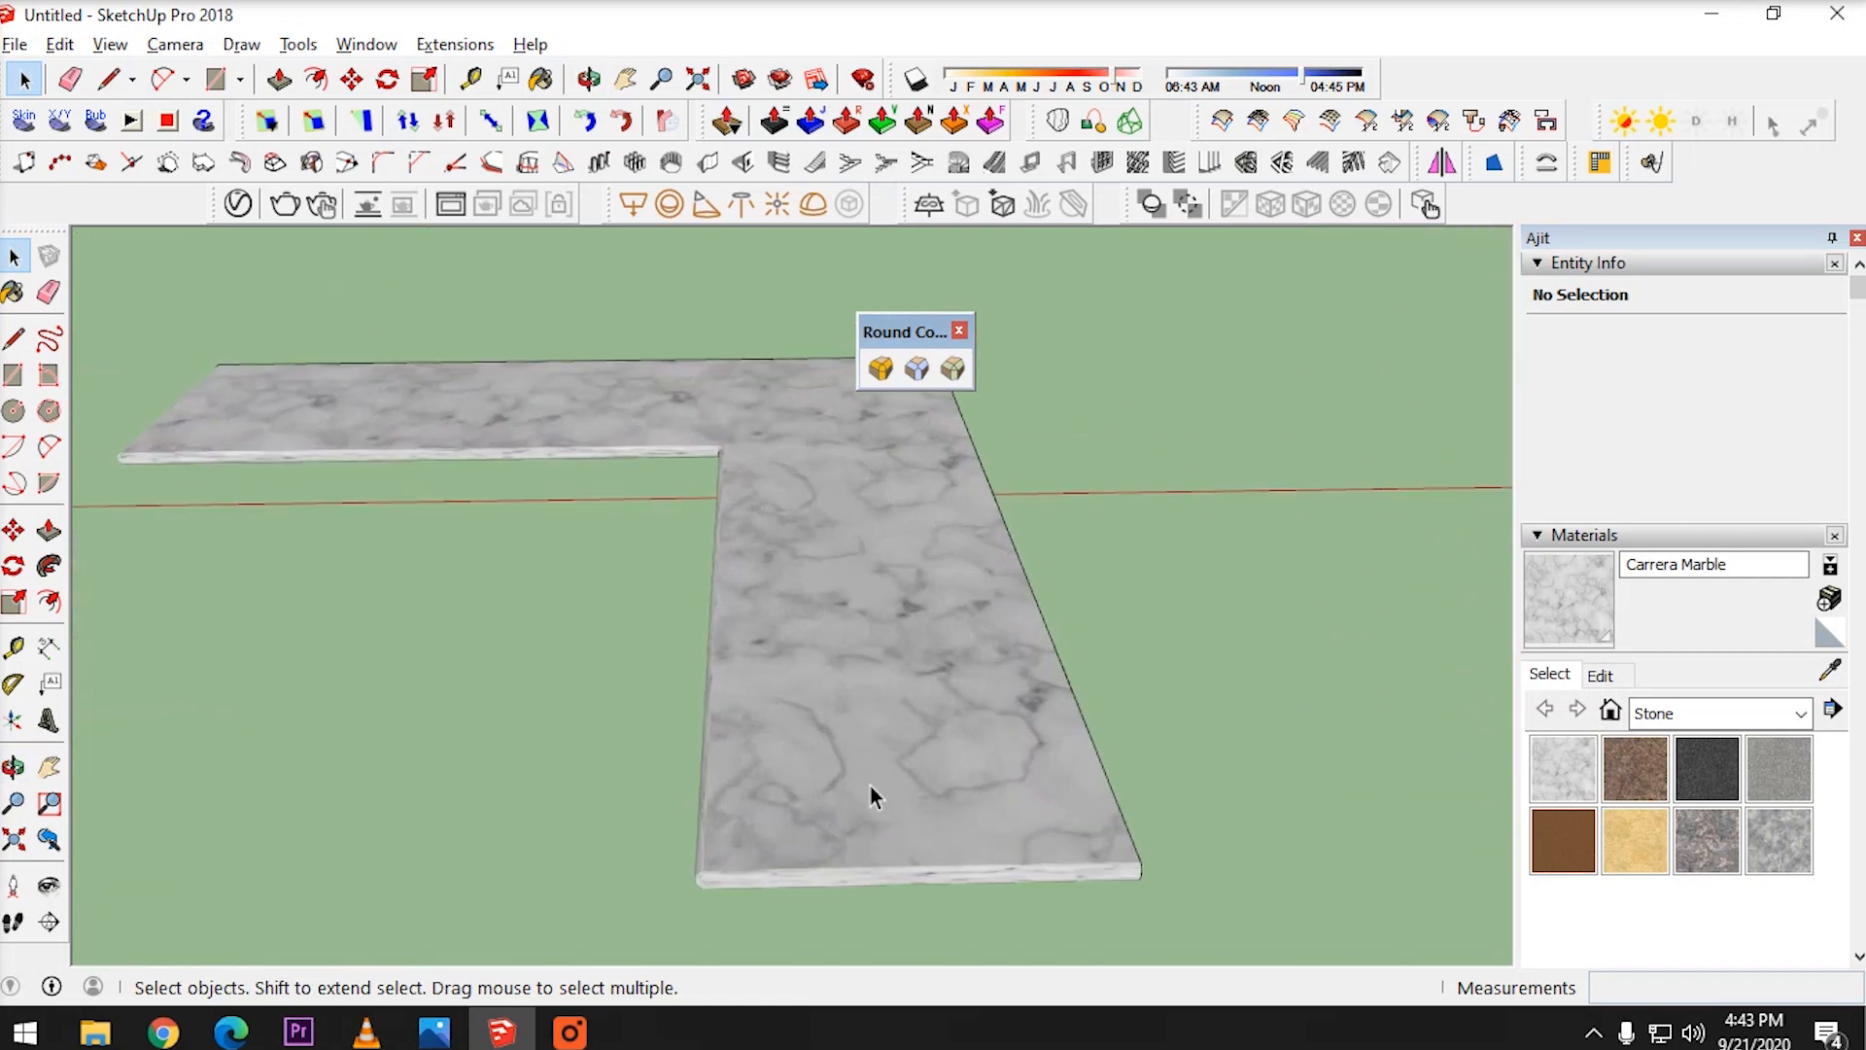
{"action": "scroll", "coordinate": [817, 632], "scroll_direction": "down", "scroll_amount": 2}
{"action": "scroll", "coordinate": [758, 499], "scroll_direction": "up", "scroll_amount": 4}
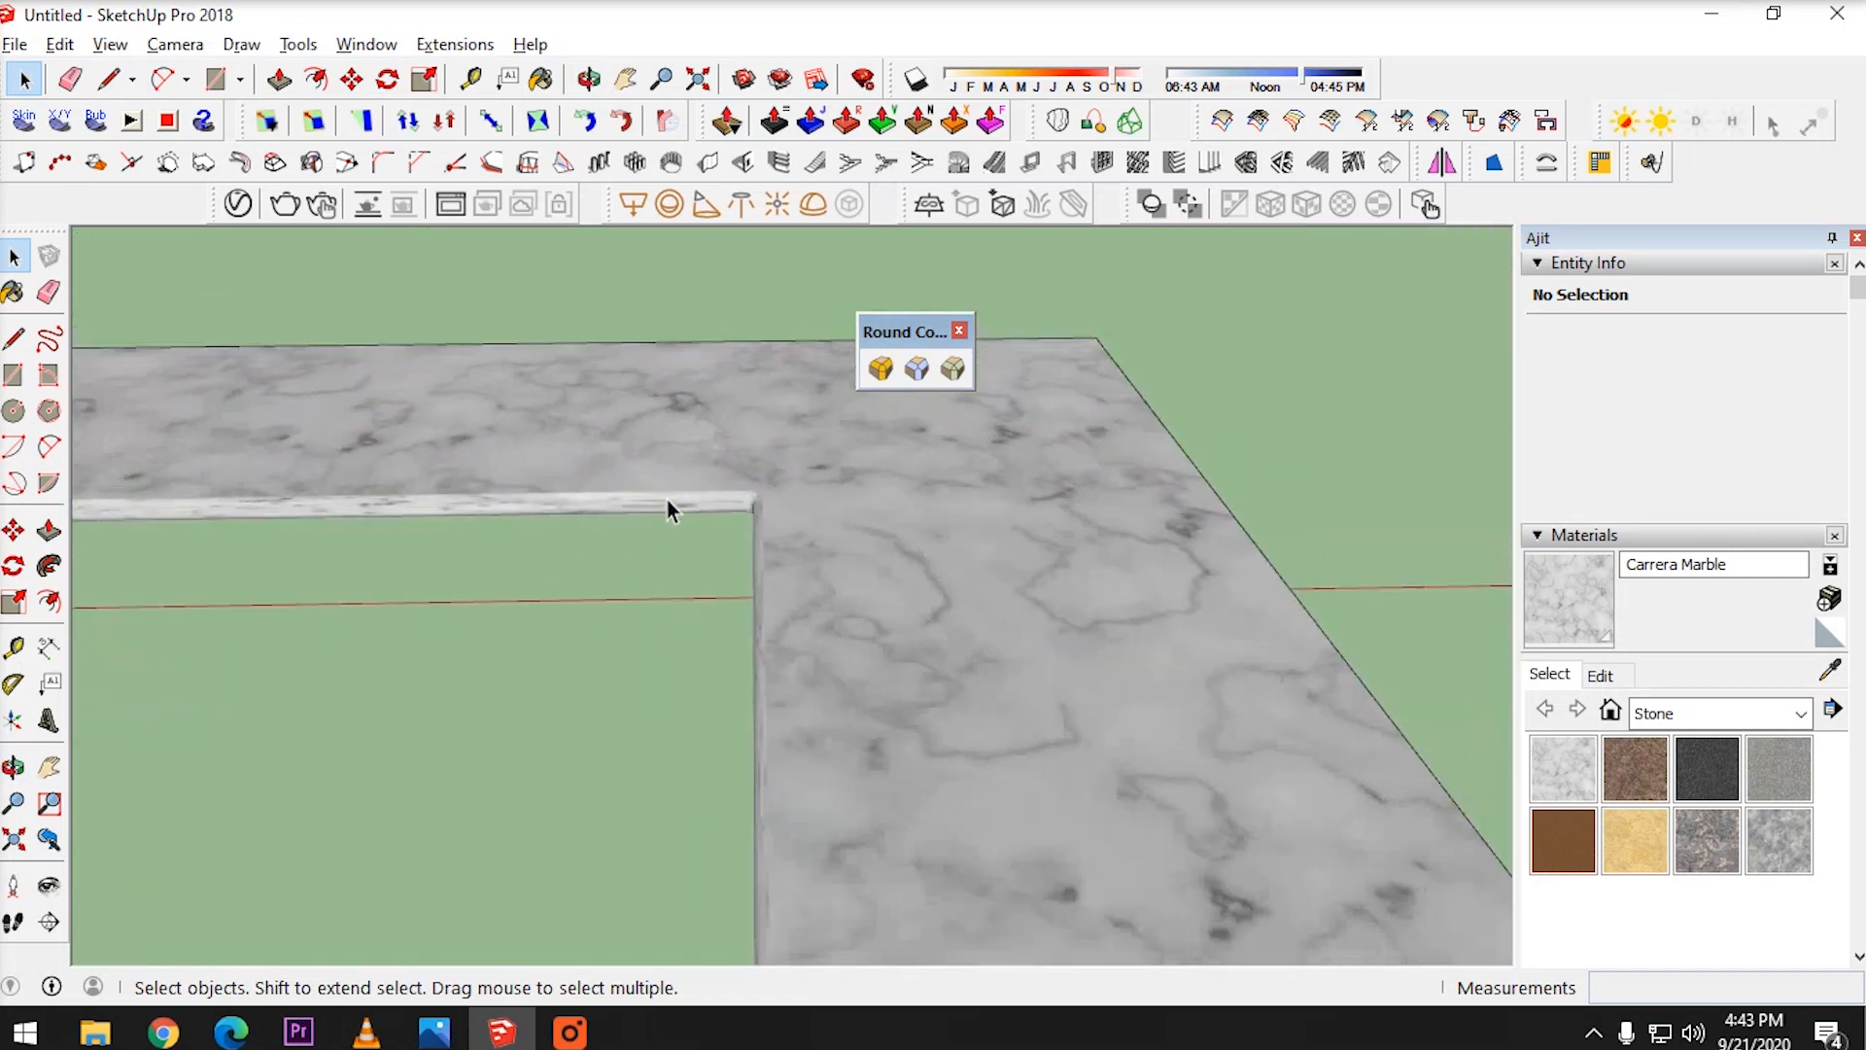
{"action": "scroll", "coordinate": [667, 500], "scroll_direction": "down", "scroll_amount": 4}
{"action": "middle_click_drag", "start_coordinate": [772, 545], "coordinate": [895, 767]}
{"action": "scroll", "coordinate": [708, 612], "scroll_direction": "down", "scroll_amount": 5}
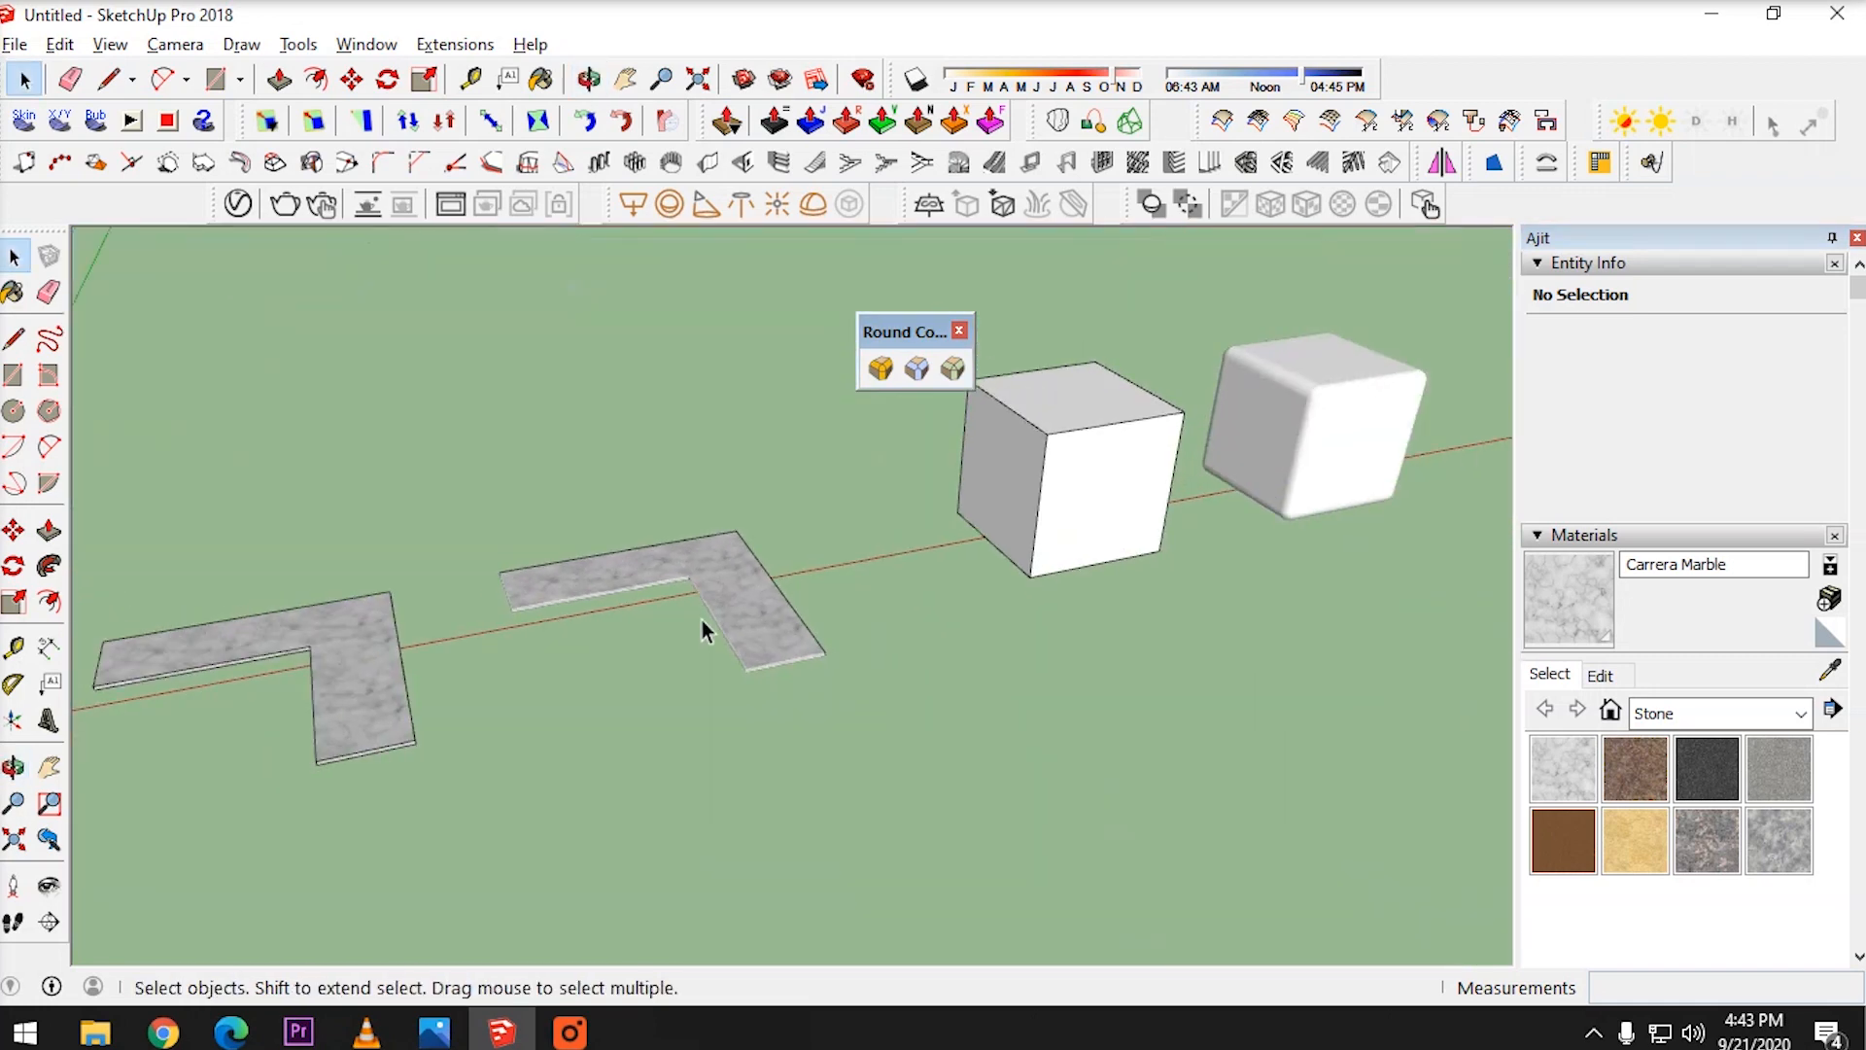
{"action": "scroll", "coordinate": [686, 621], "scroll_direction": "down", "scroll_amount": 4}
Compare the sharp-edged cube with the rounded cube beside it
{"action": "scroll", "coordinate": [1029, 494], "scroll_direction": "up", "scroll_amount": 6}
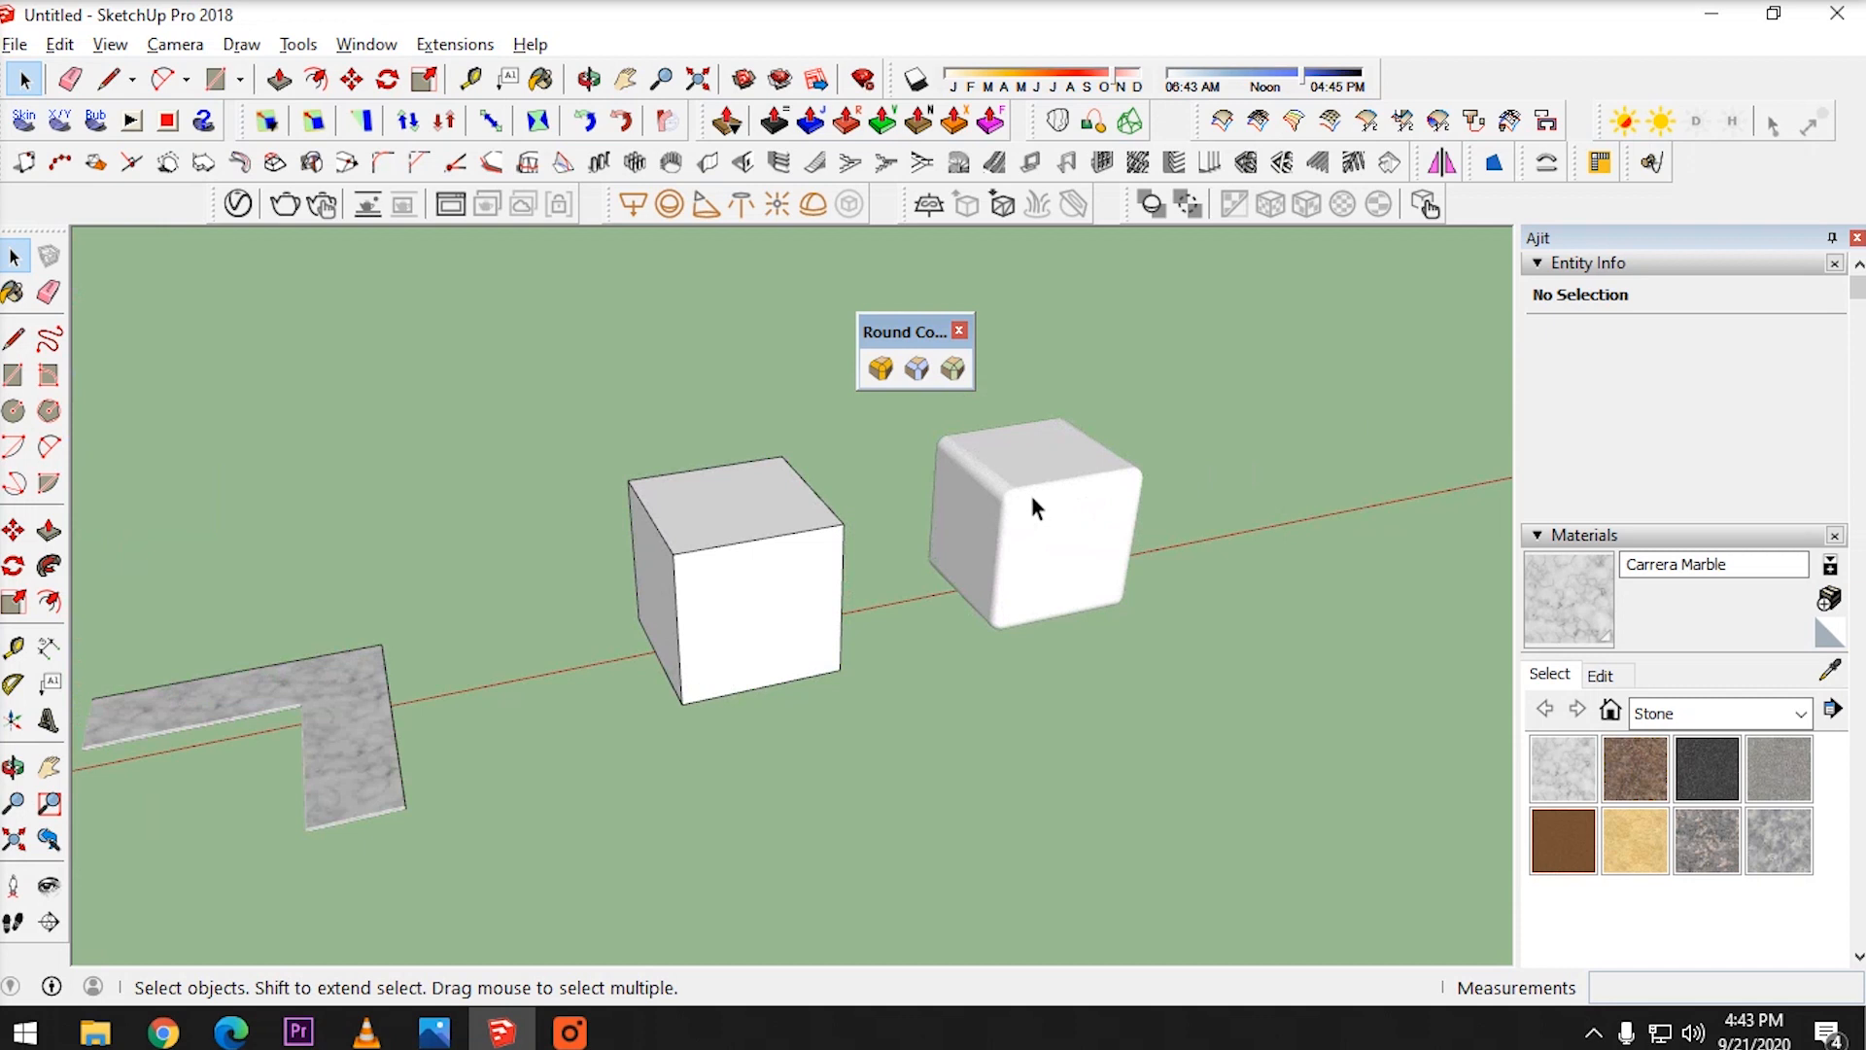
{"action": "scroll", "coordinate": [1026, 498], "scroll_direction": "up", "scroll_amount": 2}
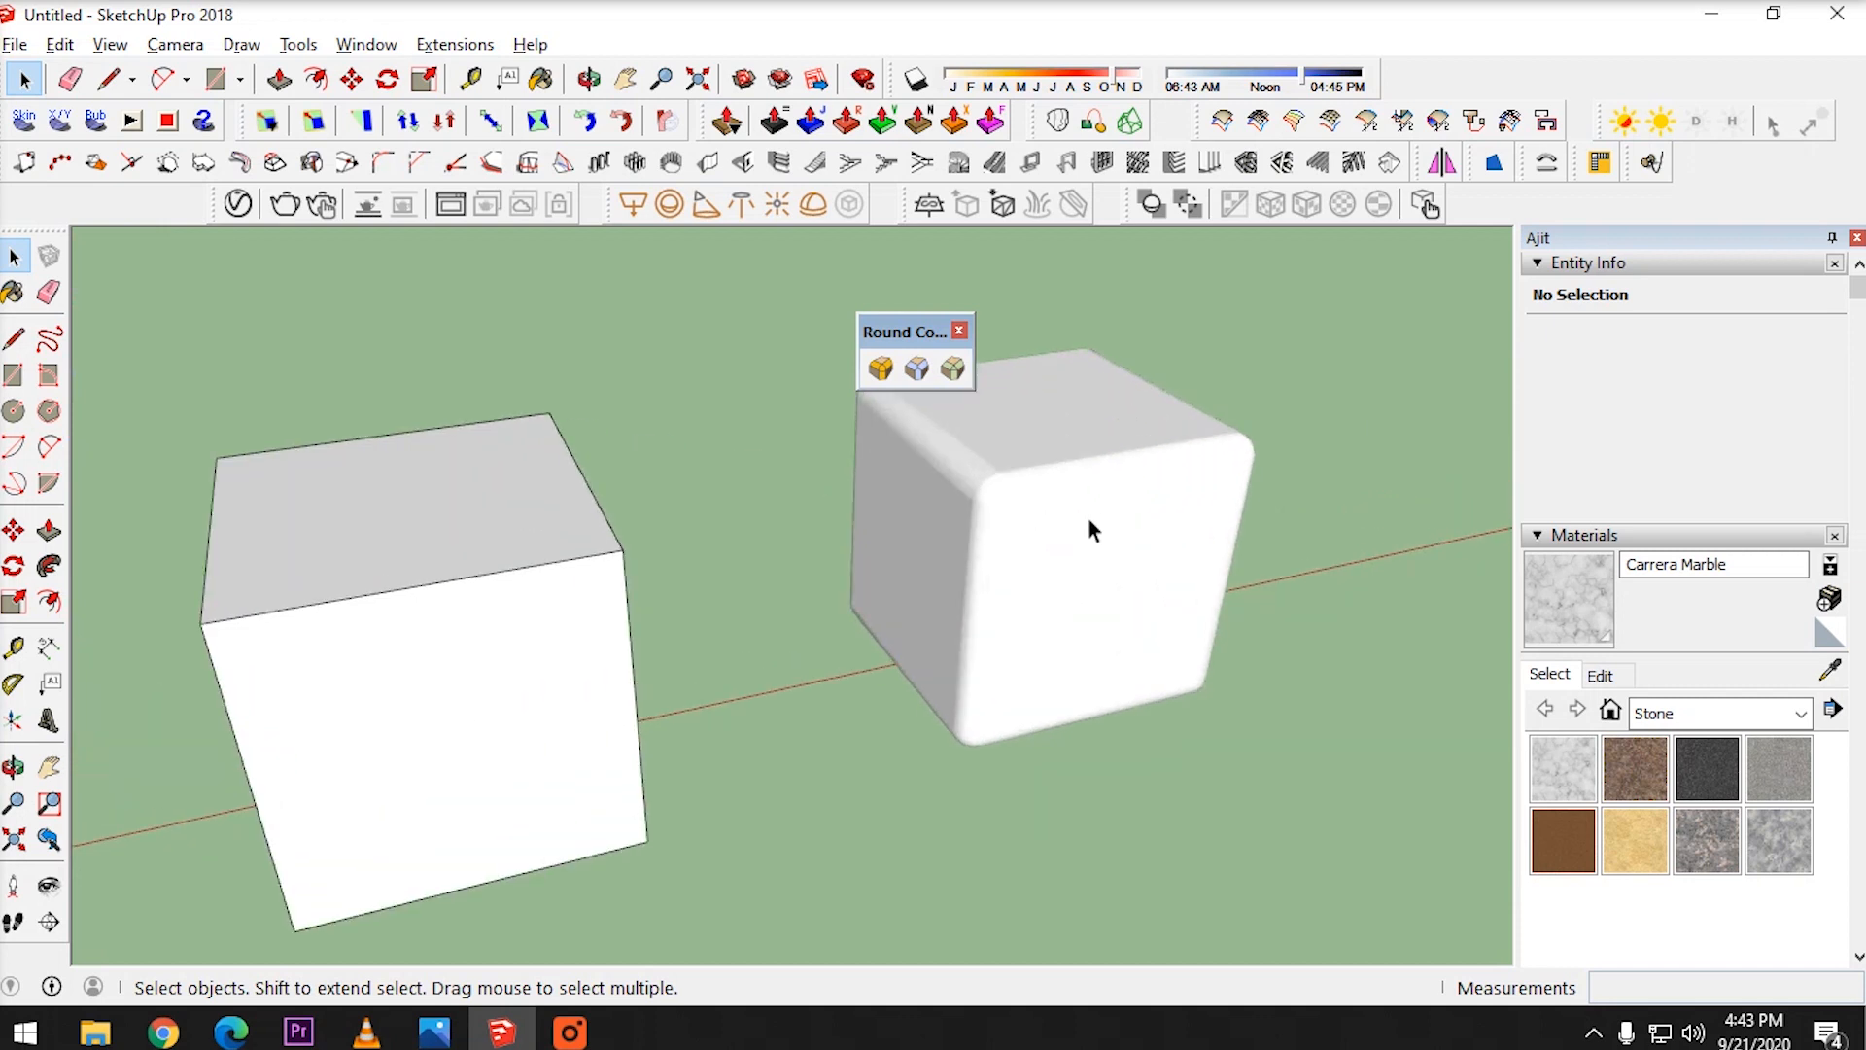
{"action": "scroll", "coordinate": [950, 562], "scroll_direction": "down", "scroll_amount": 3}
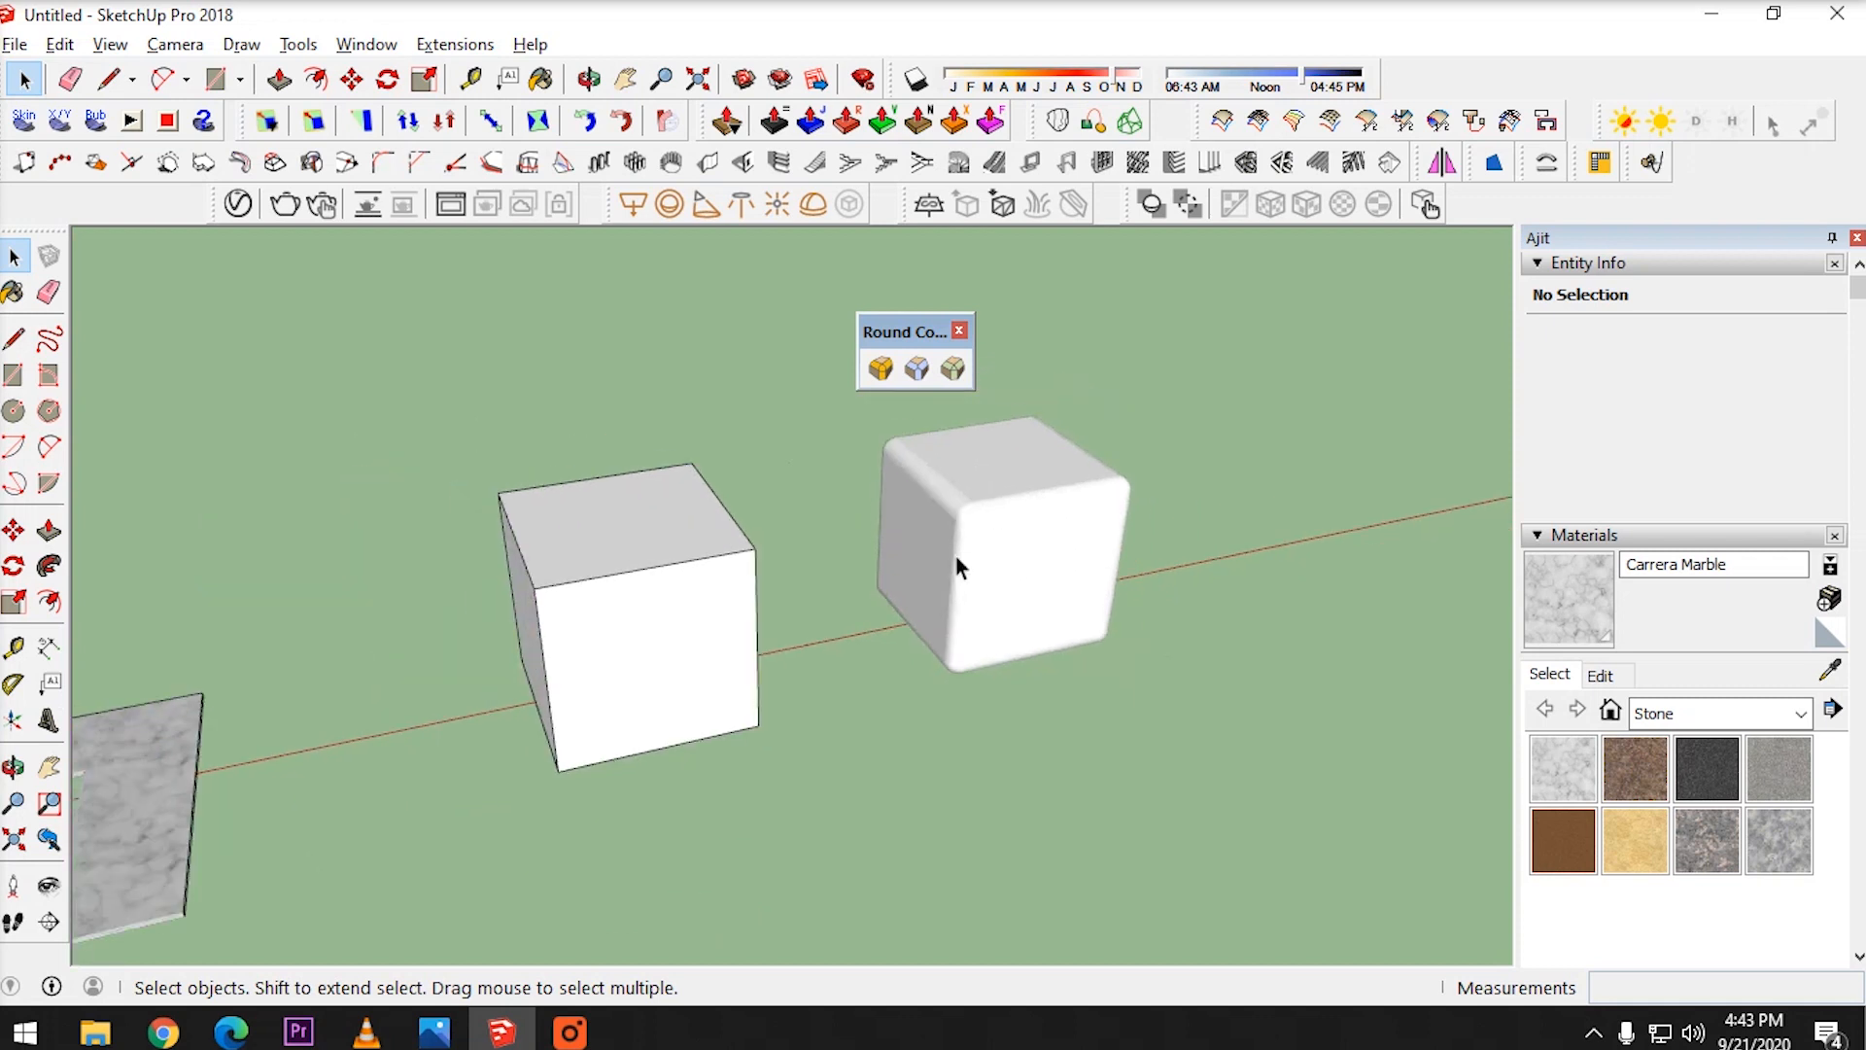
{"action": "scroll", "coordinate": [1112, 491], "scroll_direction": "up", "scroll_amount": 3}
{"action": "scroll", "coordinate": [1012, 517], "scroll_direction": "down", "scroll_amount": 2}
{"action": "scroll", "coordinate": [792, 580], "scroll_direction": "down", "scroll_amount": 2}
{"action": "scroll", "coordinate": [982, 525], "scroll_direction": "up", "scroll_amount": 3}
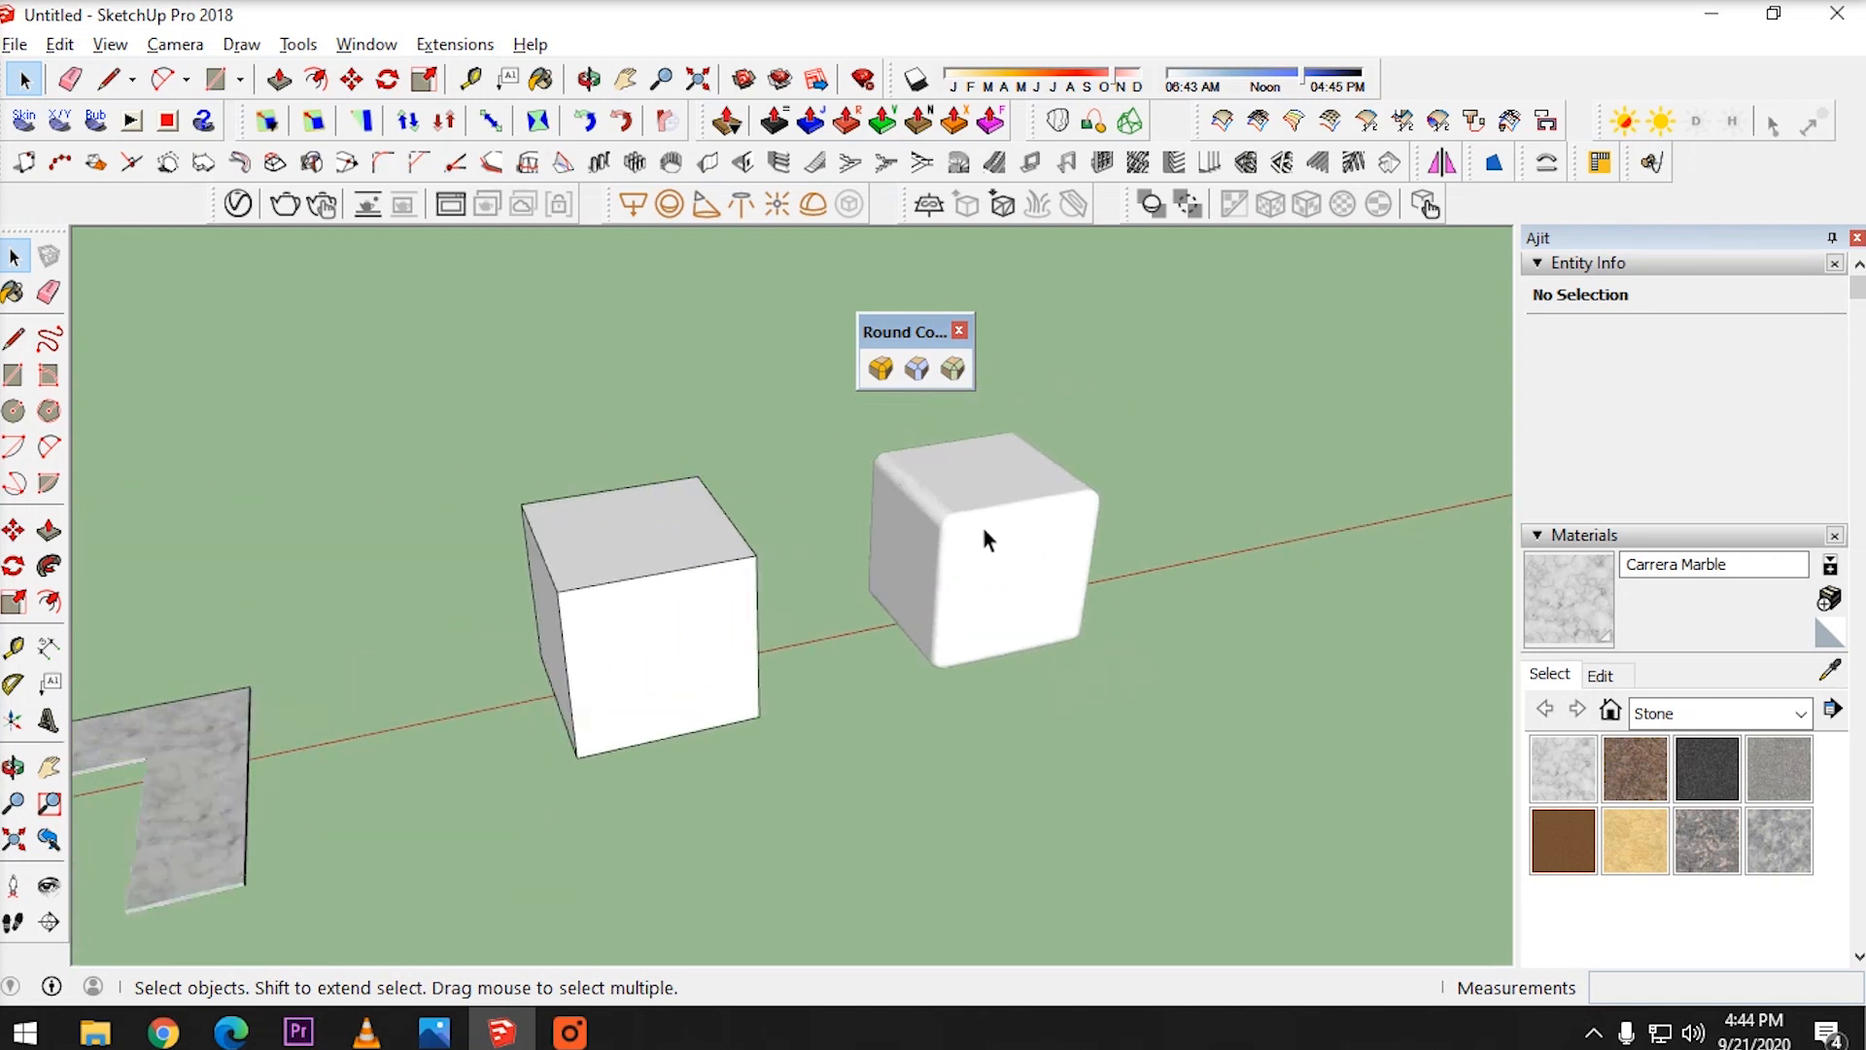
{"action": "scroll", "coordinate": [995, 530], "scroll_direction": "down", "scroll_amount": 3}
{"action": "scroll", "coordinate": [867, 578], "scroll_direction": "down", "scroll_amount": 3}
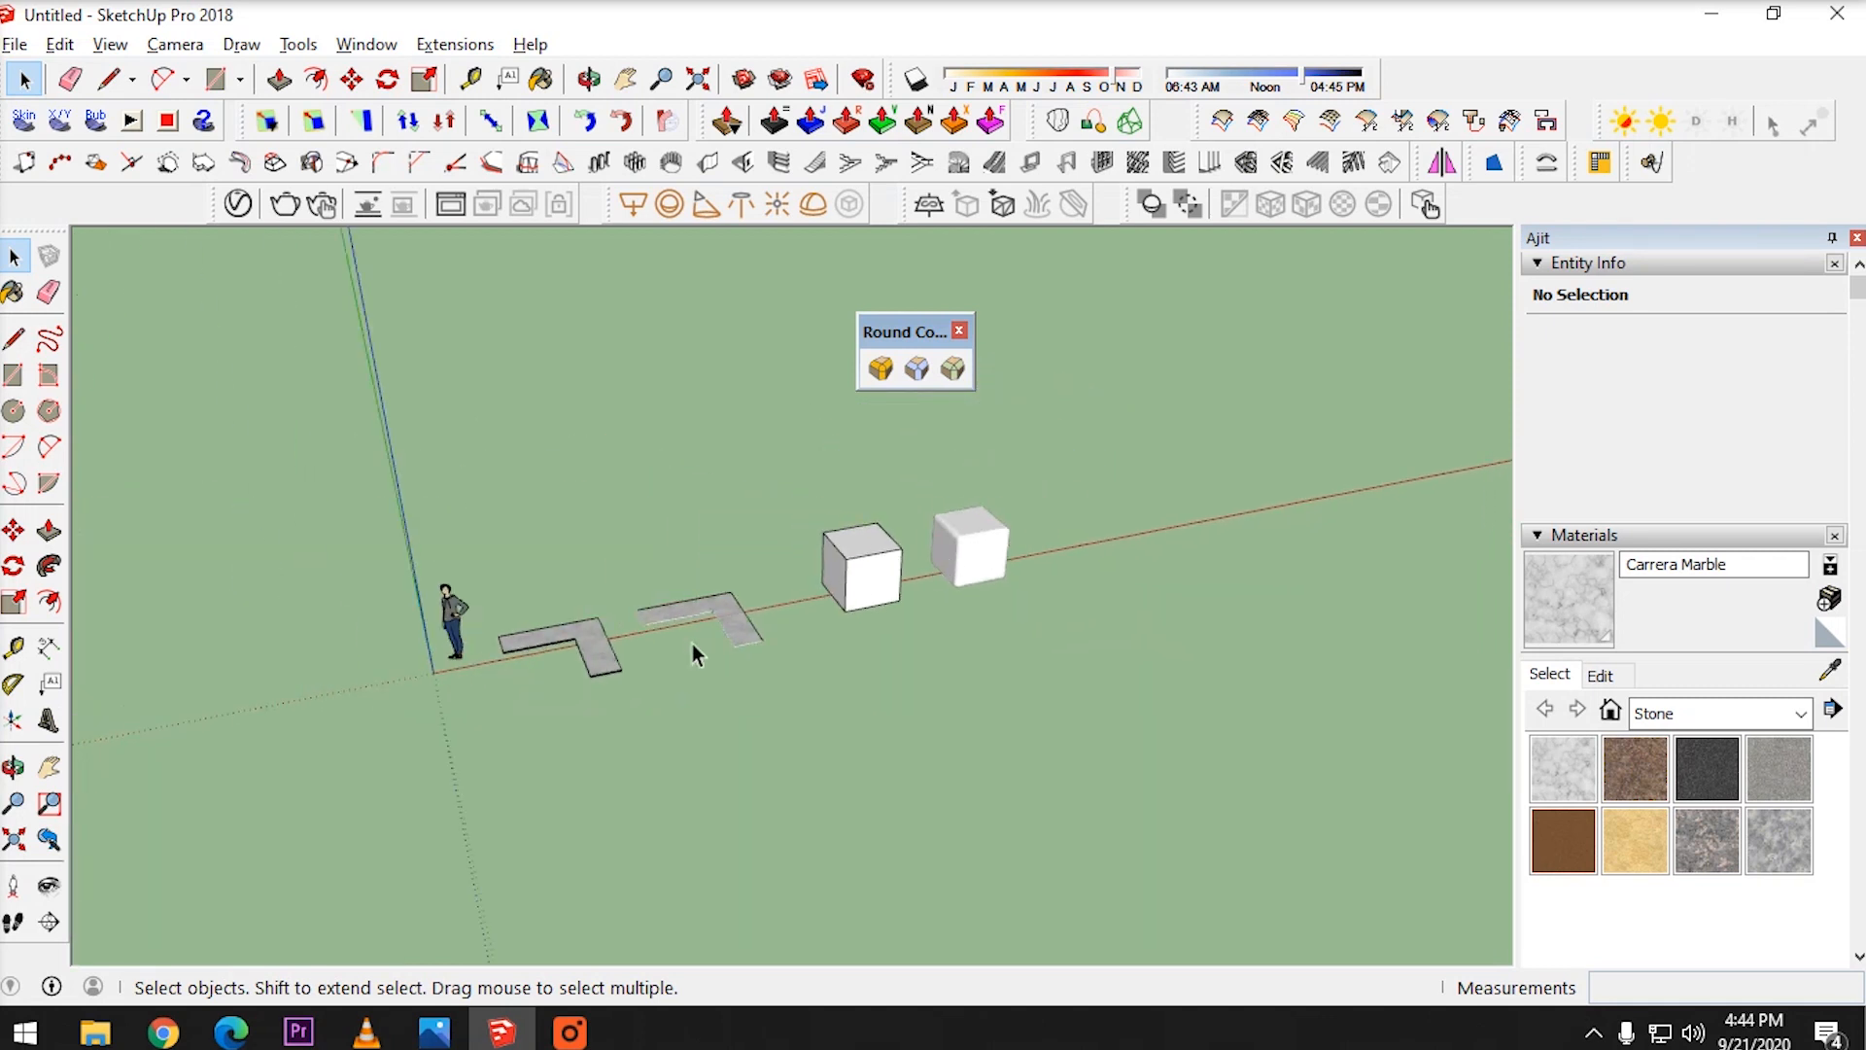
Look again at the rounded slab's outer corner, and review all the Round Corner examples together
{"action": "scroll", "coordinate": [694, 650], "scroll_direction": "up", "scroll_amount": 4}
{"action": "middle_click_drag", "start_coordinate": [690, 589], "coordinate": [742, 533]}
{"action": "scroll", "coordinate": [622, 622], "scroll_direction": "up", "scroll_amount": 3}
{"action": "scroll", "coordinate": [632, 670], "scroll_direction": "up", "scroll_amount": 2}
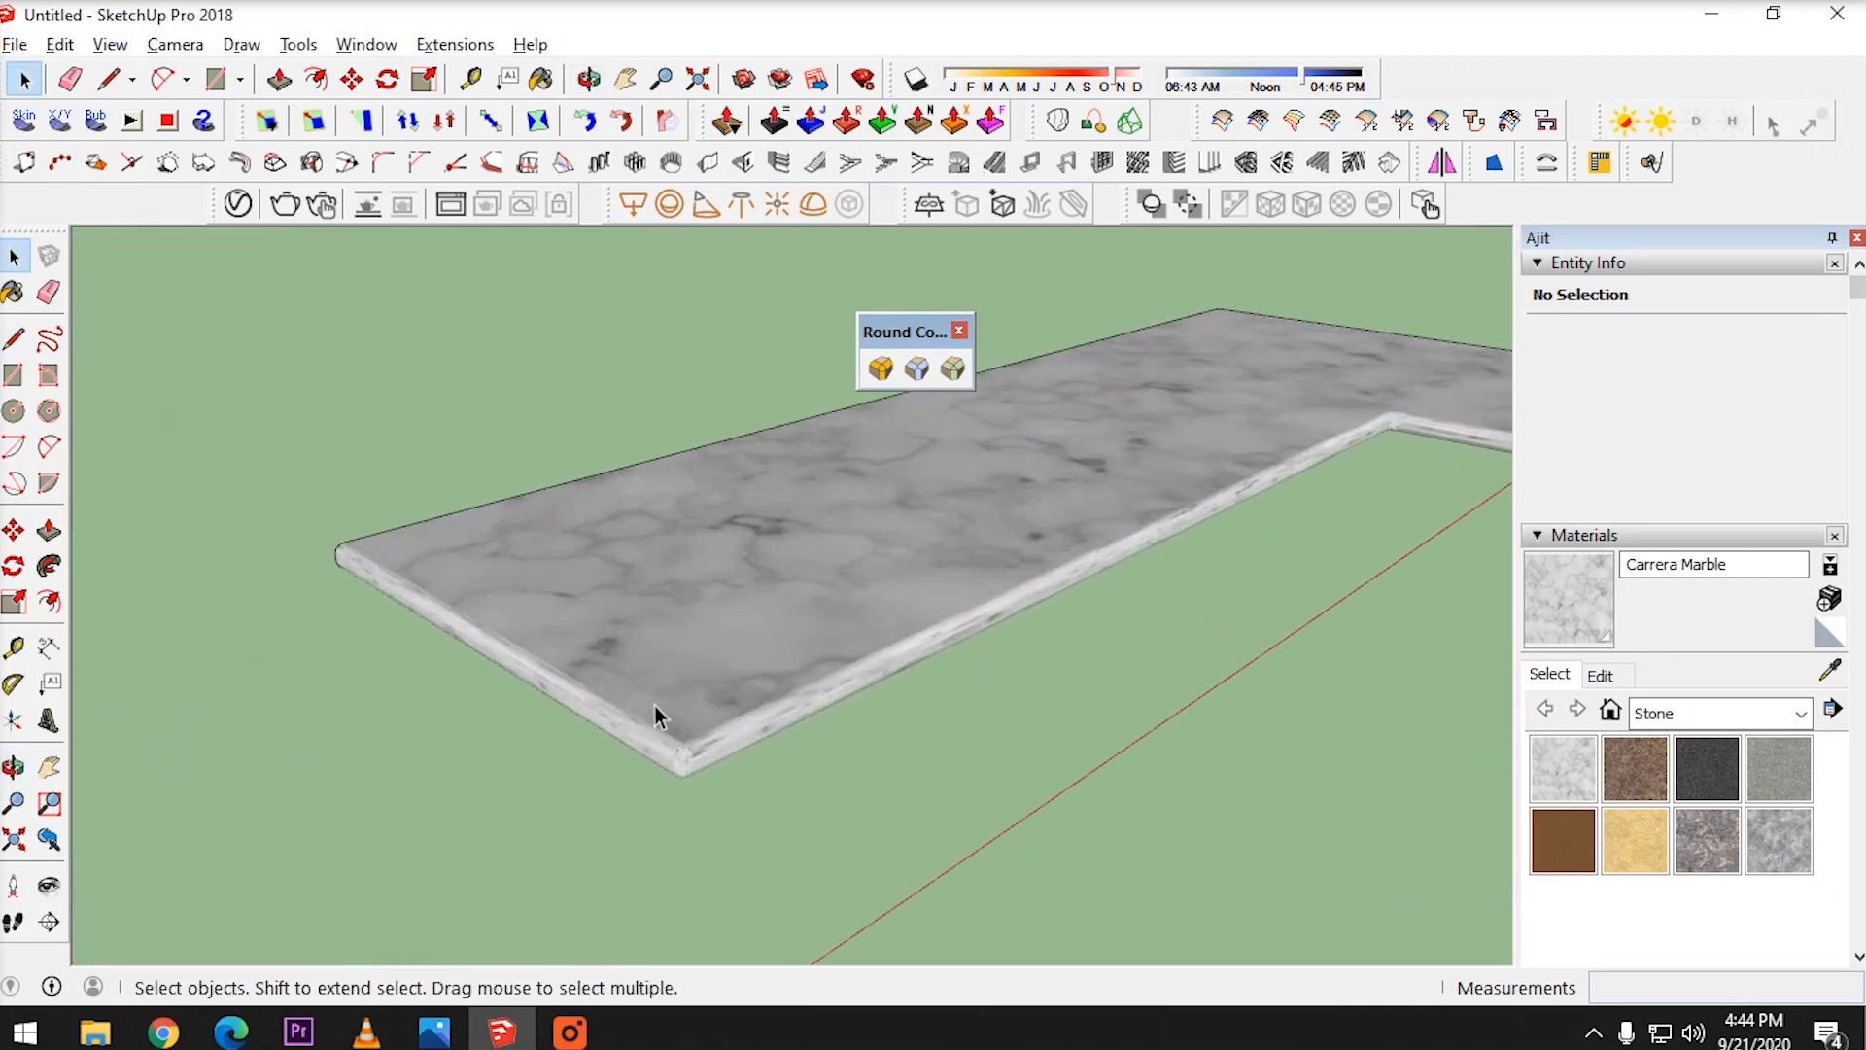
{"action": "middle_click_drag", "start_coordinate": [654, 708], "coordinate": [570, 633]}
{"action": "scroll", "coordinate": [583, 624], "scroll_direction": "down", "scroll_amount": 4}
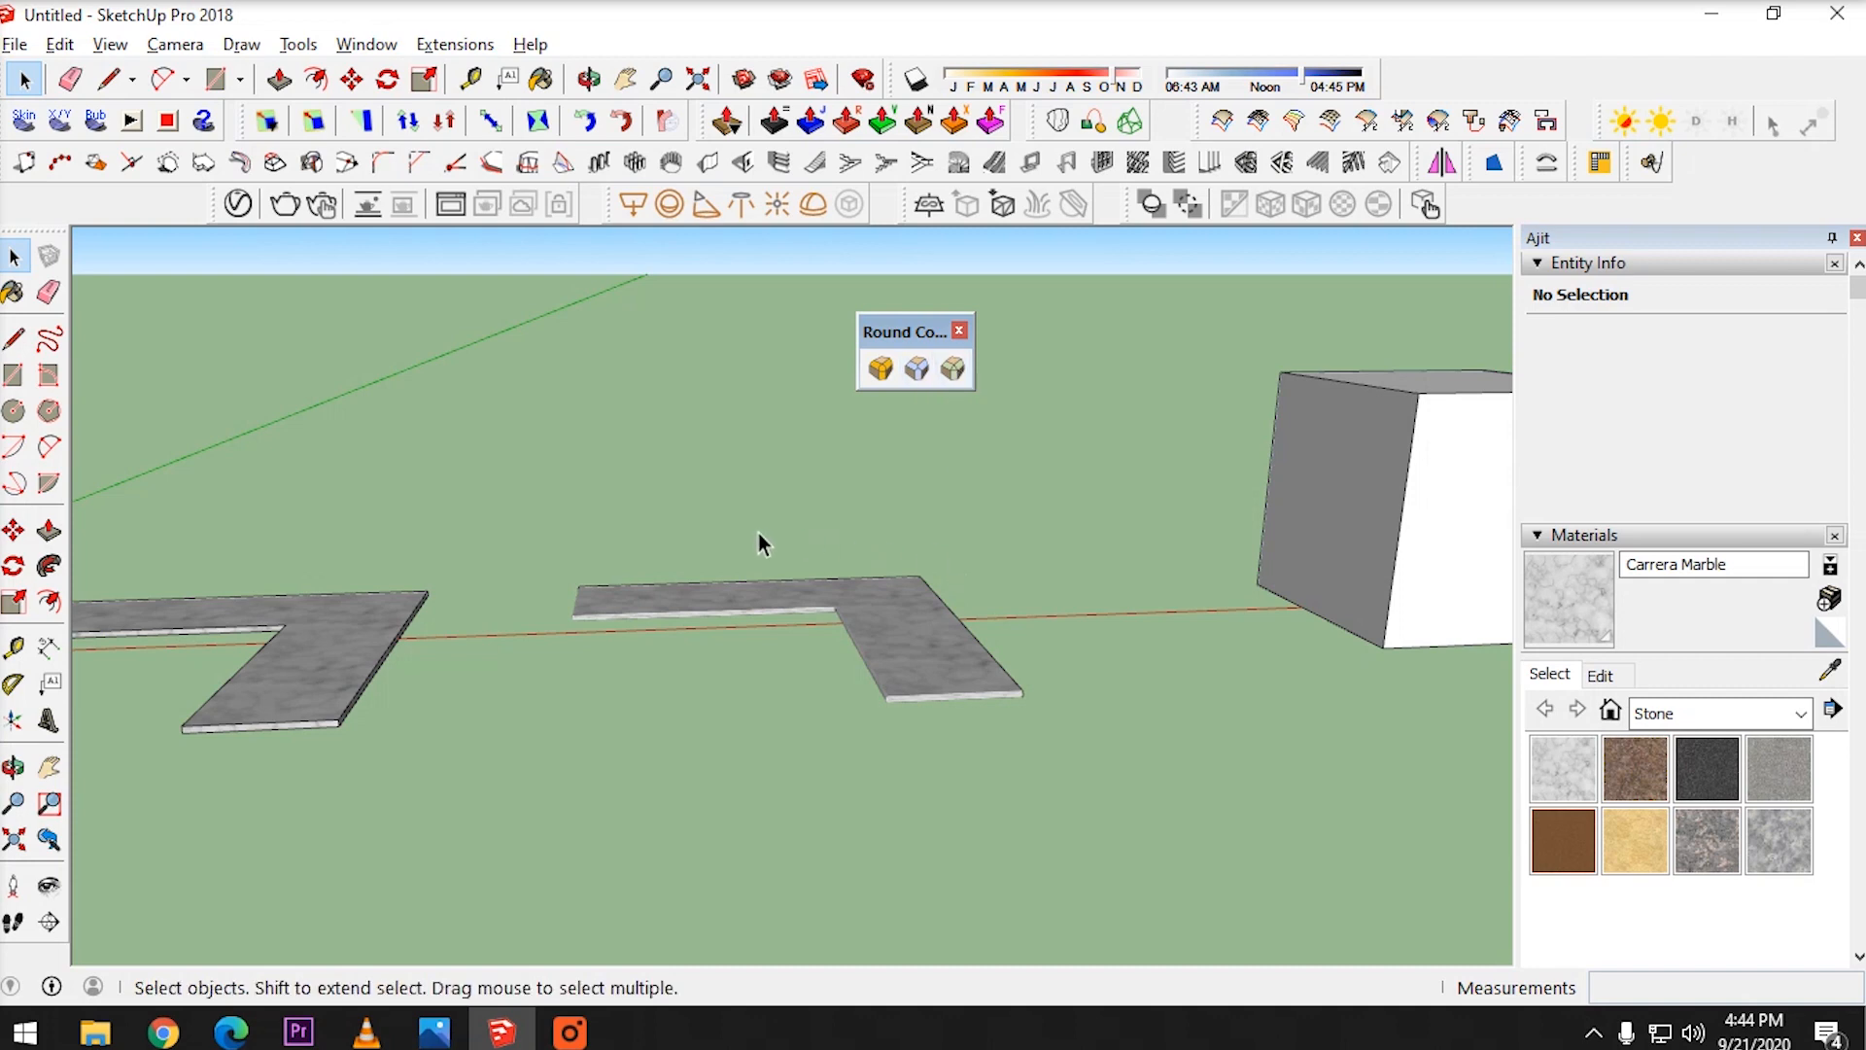
{"action": "middle_click_drag", "start_coordinate": [760, 544], "coordinate": [670, 667]}
{"action": "scroll", "coordinate": [649, 632], "scroll_direction": "down", "scroll_amount": 4}
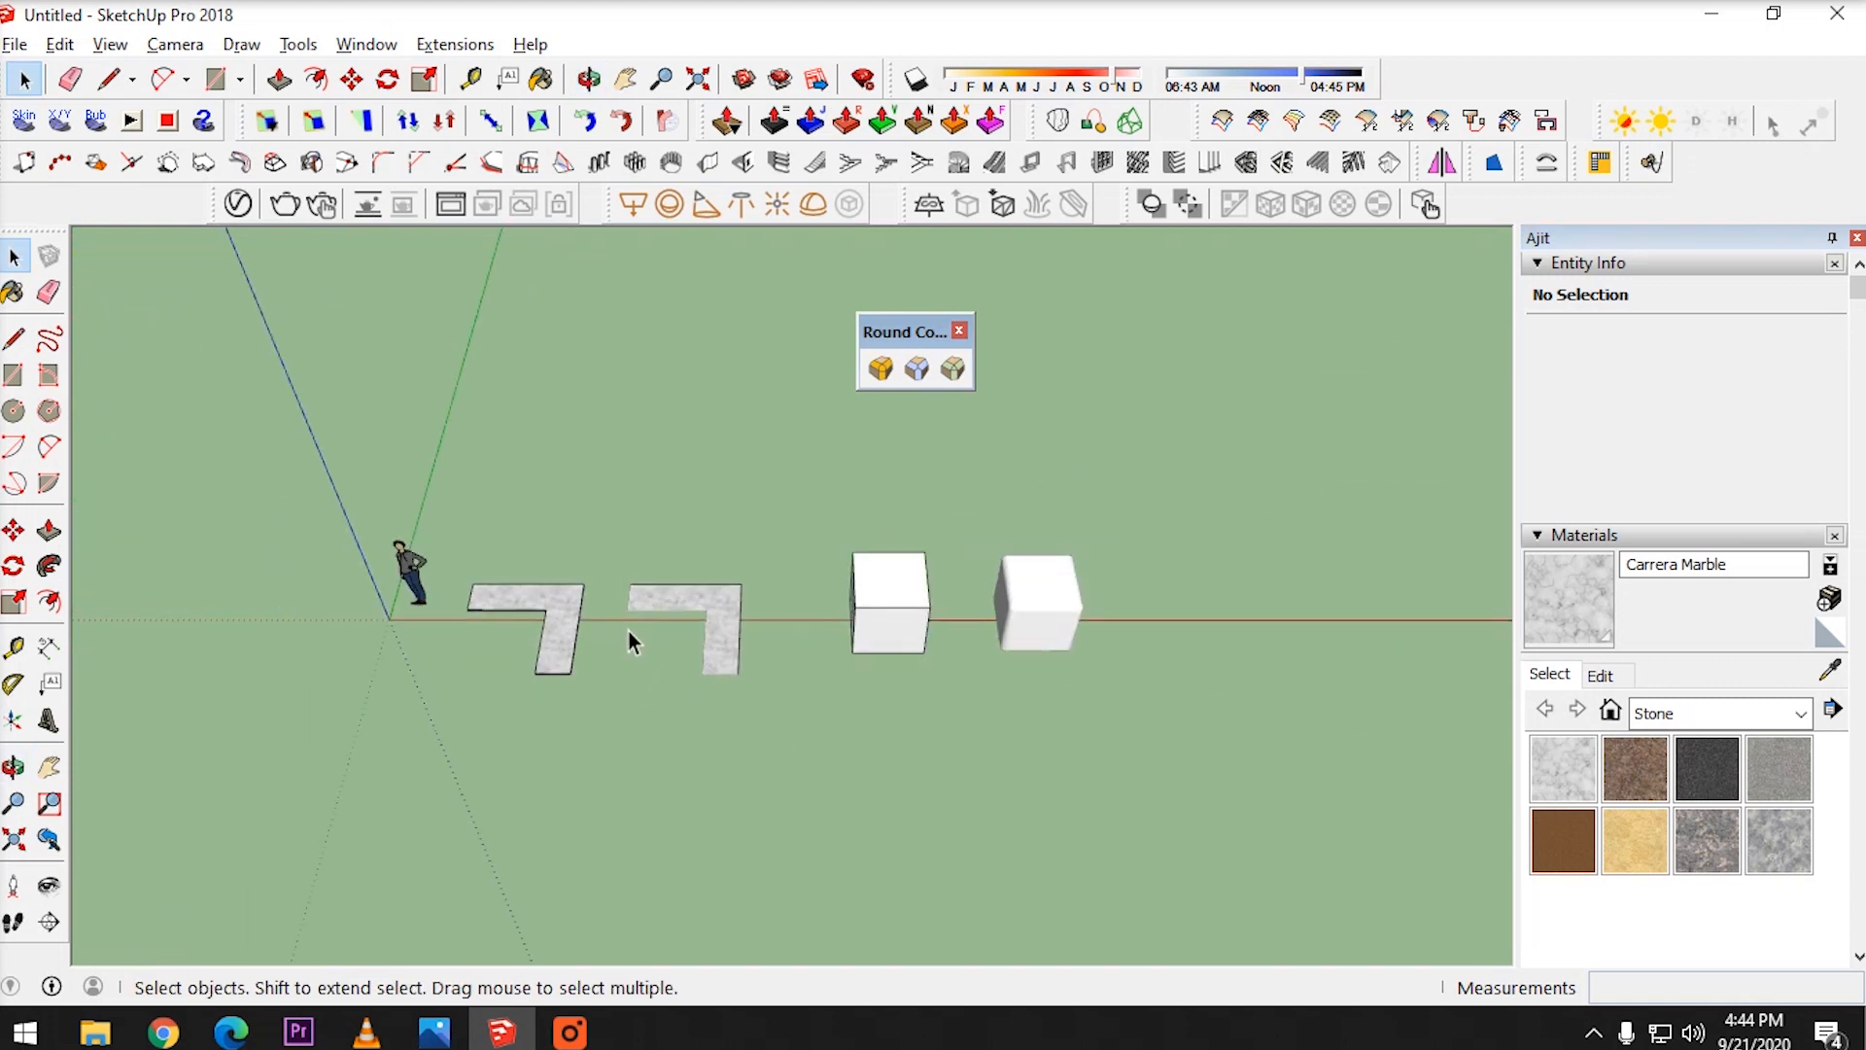
{"action": "middle_click_drag", "start_coordinate": [628, 631], "coordinate": [807, 506]}
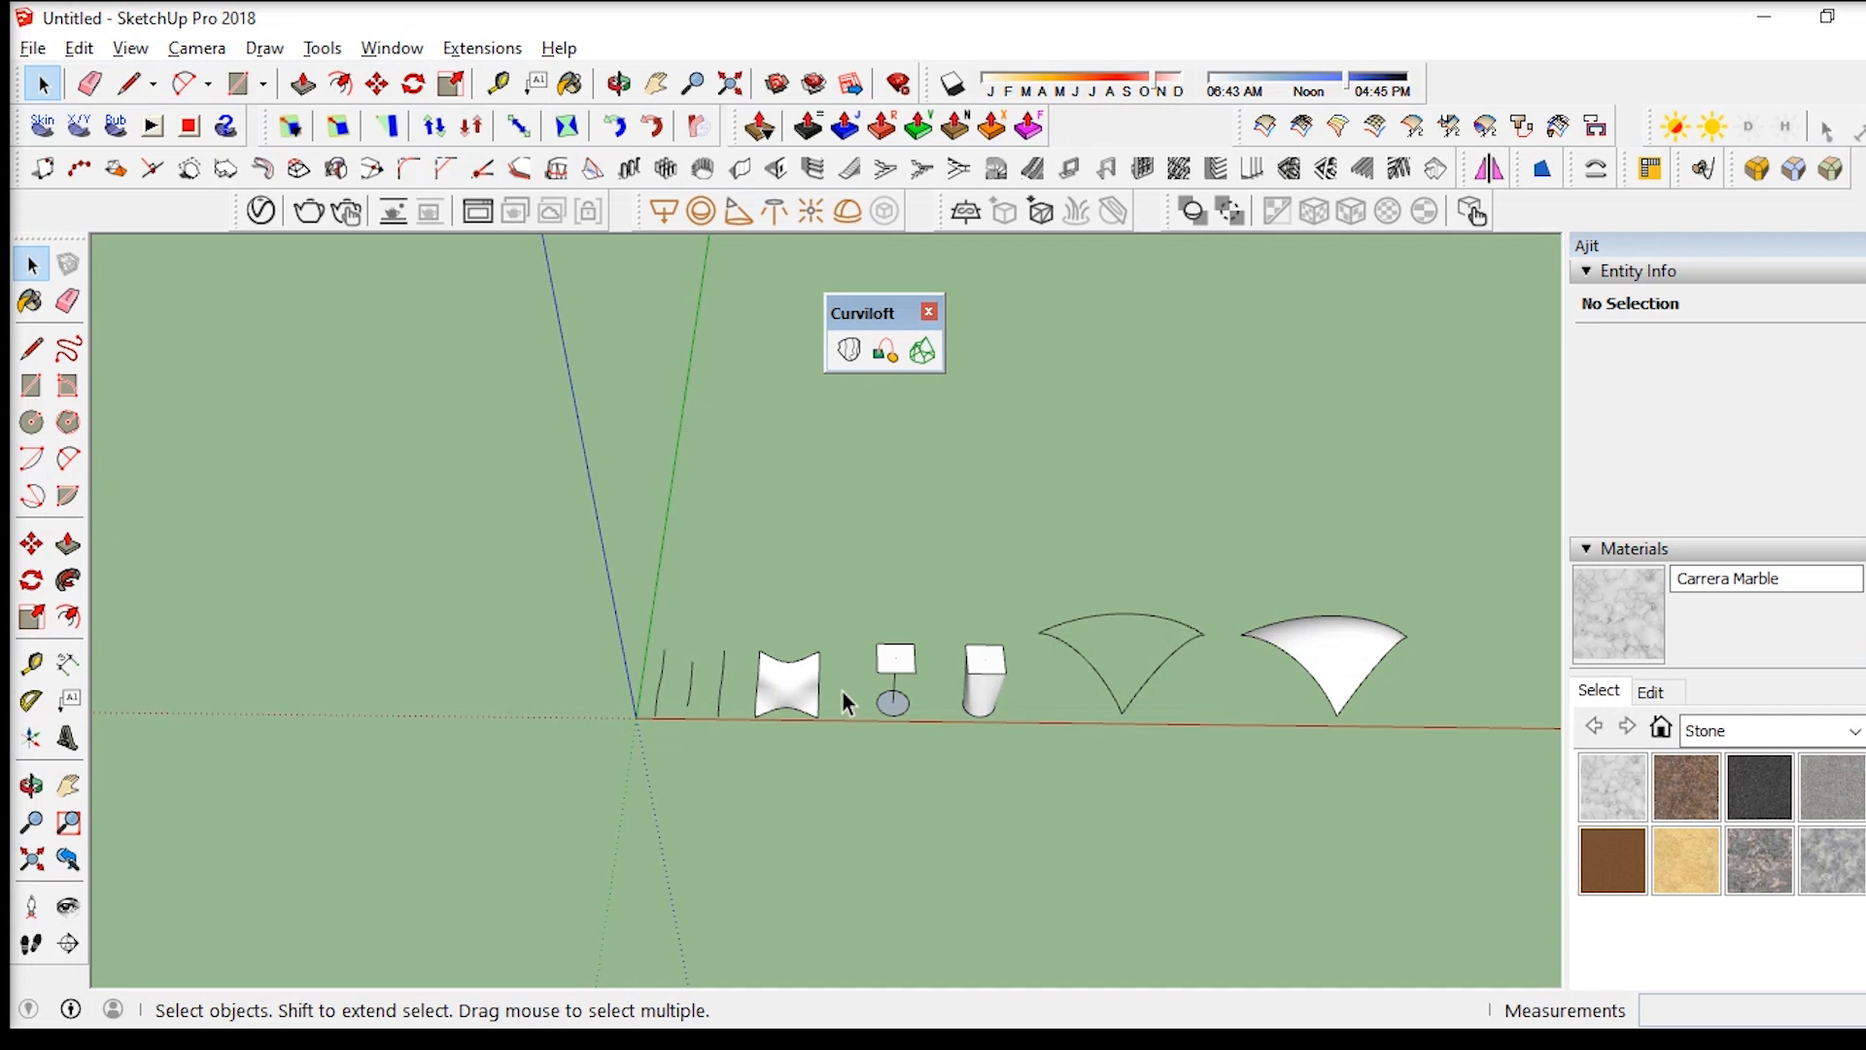
Examine the Curviloft examples, from the three curves and their skinned surface to the square and circle profiles with their loft
{"action": "scroll", "coordinate": [777, 690], "scroll_direction": "up", "scroll_amount": 3}
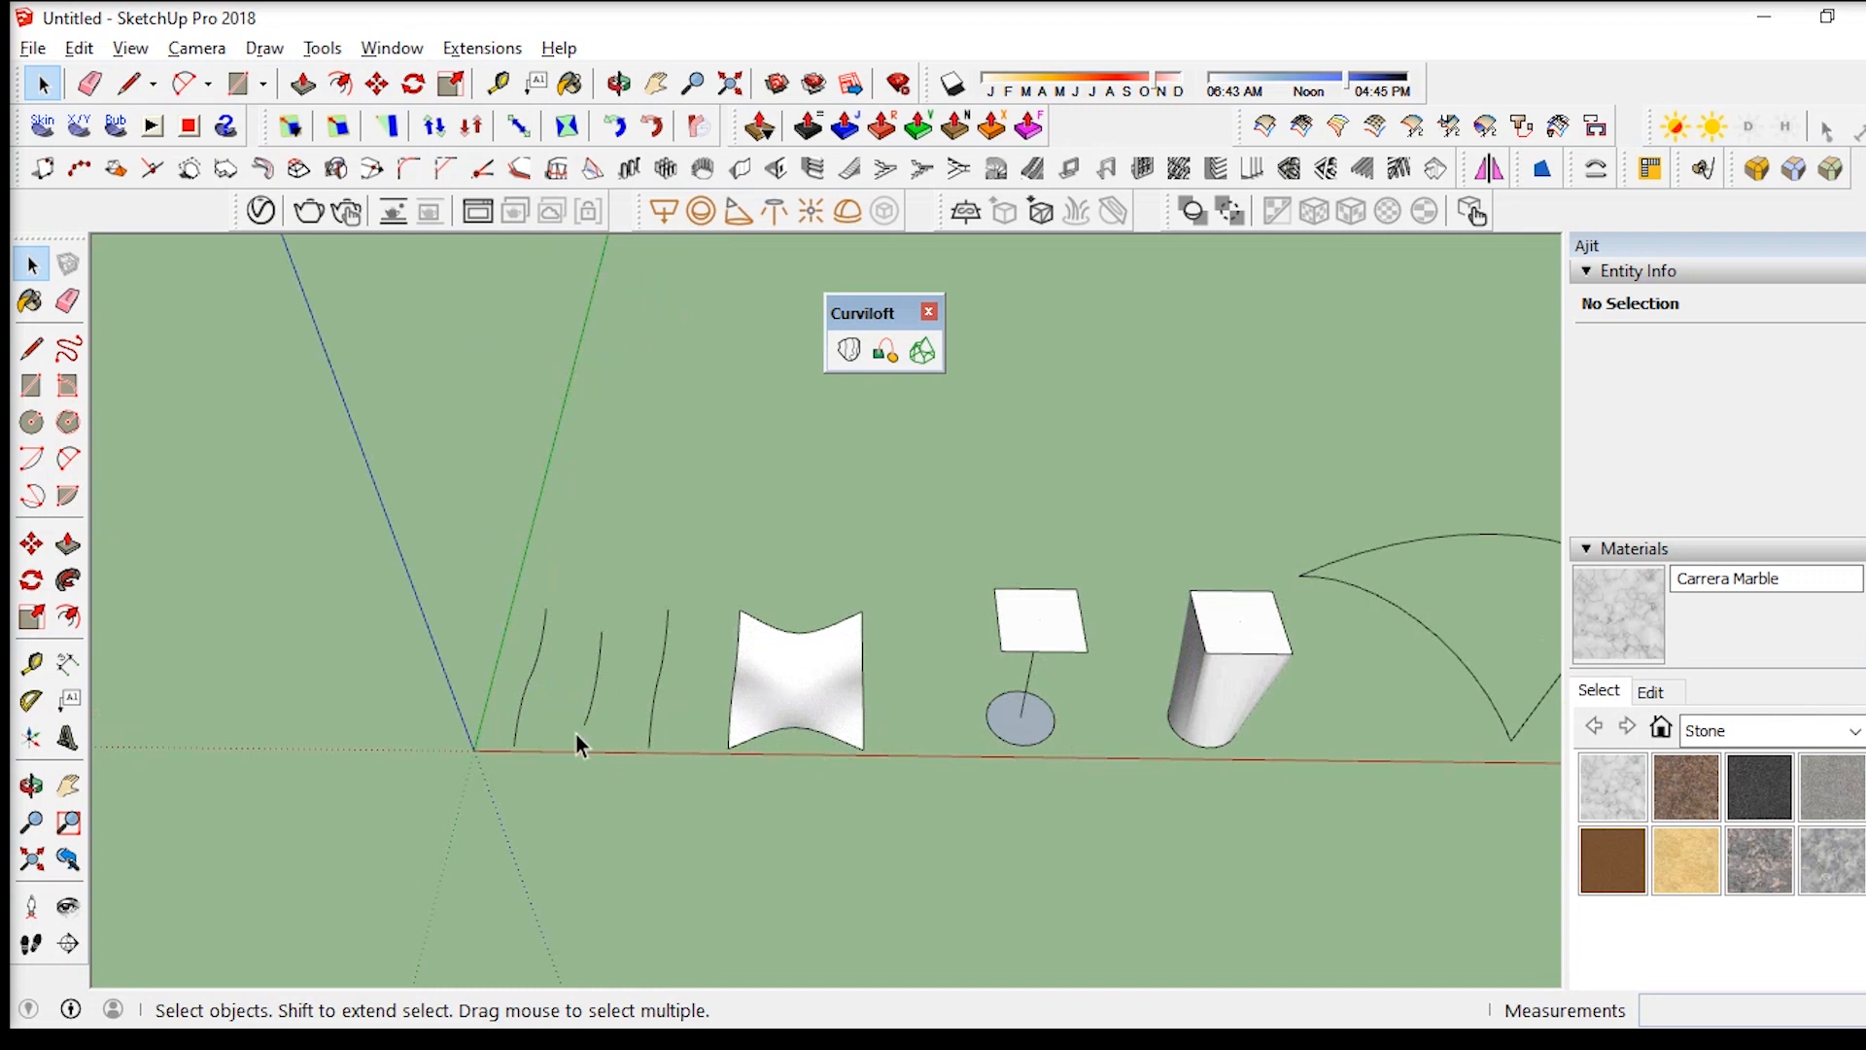
{"action": "middle_click_drag", "start_coordinate": [576, 734], "coordinate": [469, 697]}
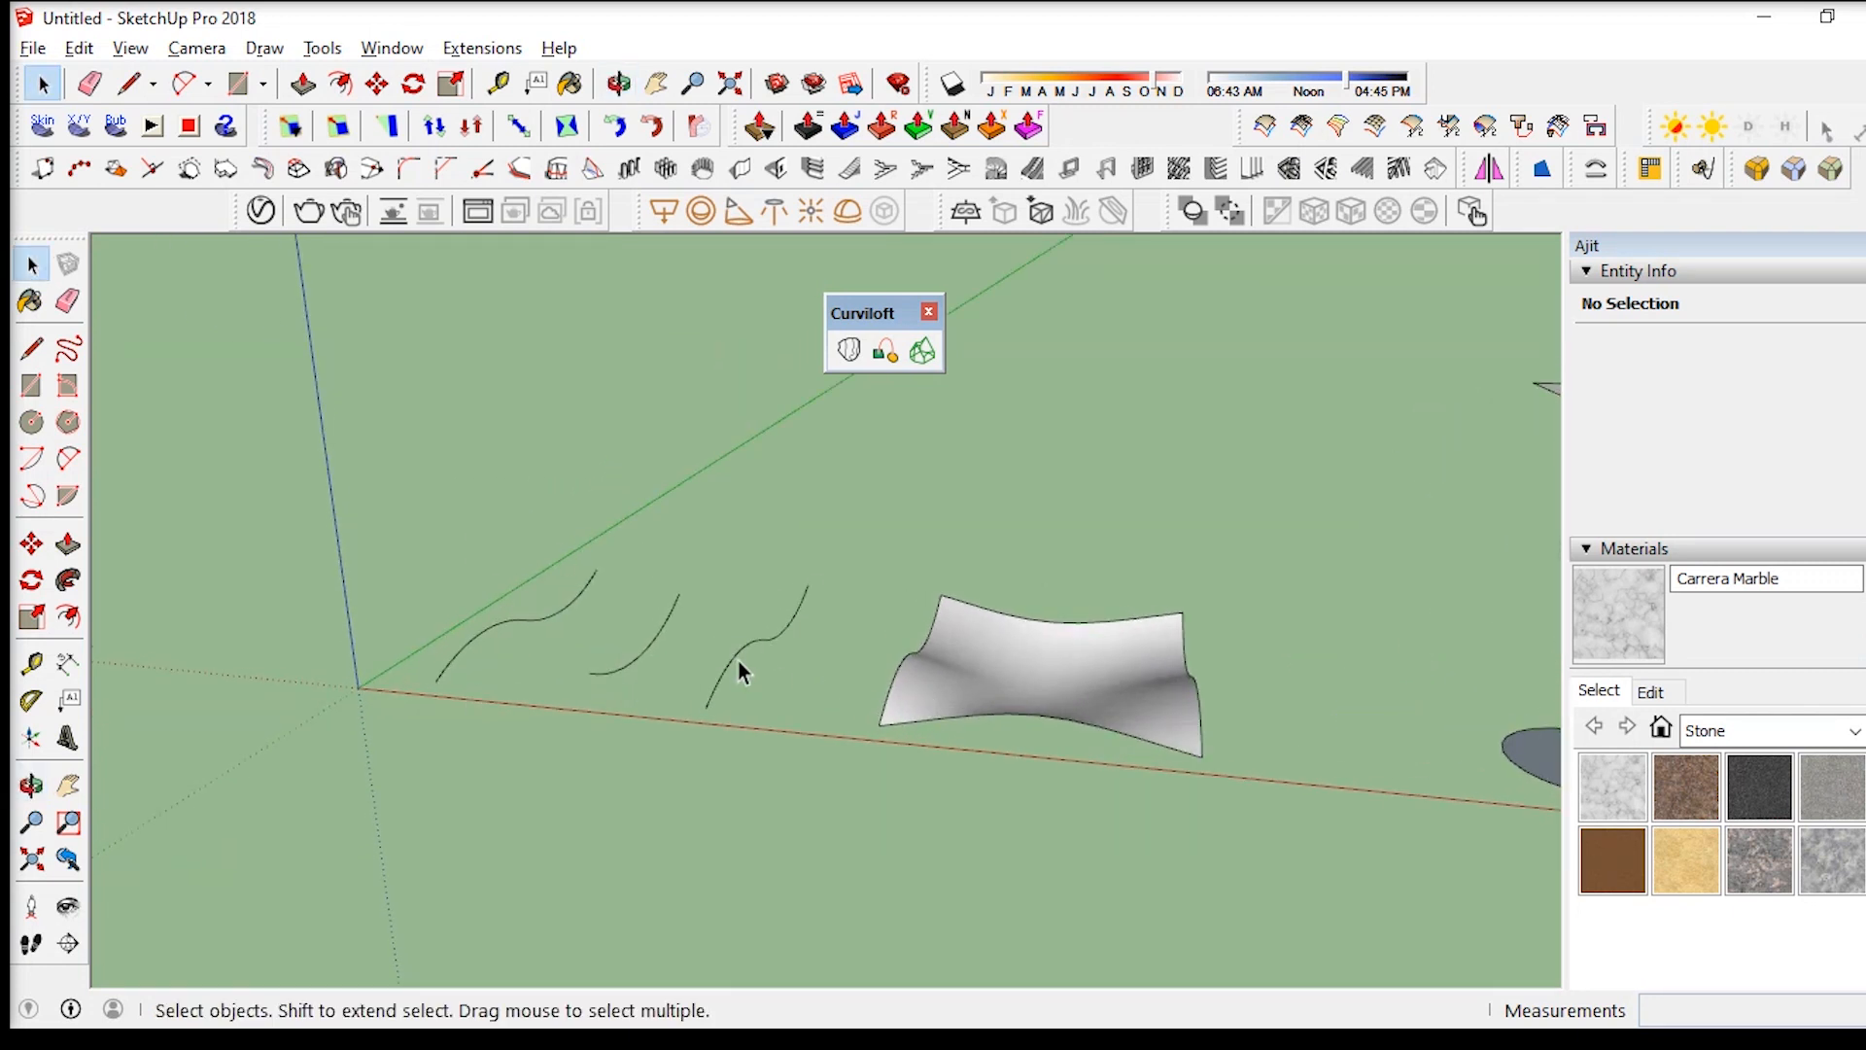
{"action": "middle_click_drag", "start_coordinate": [737, 657], "coordinate": [574, 671]}
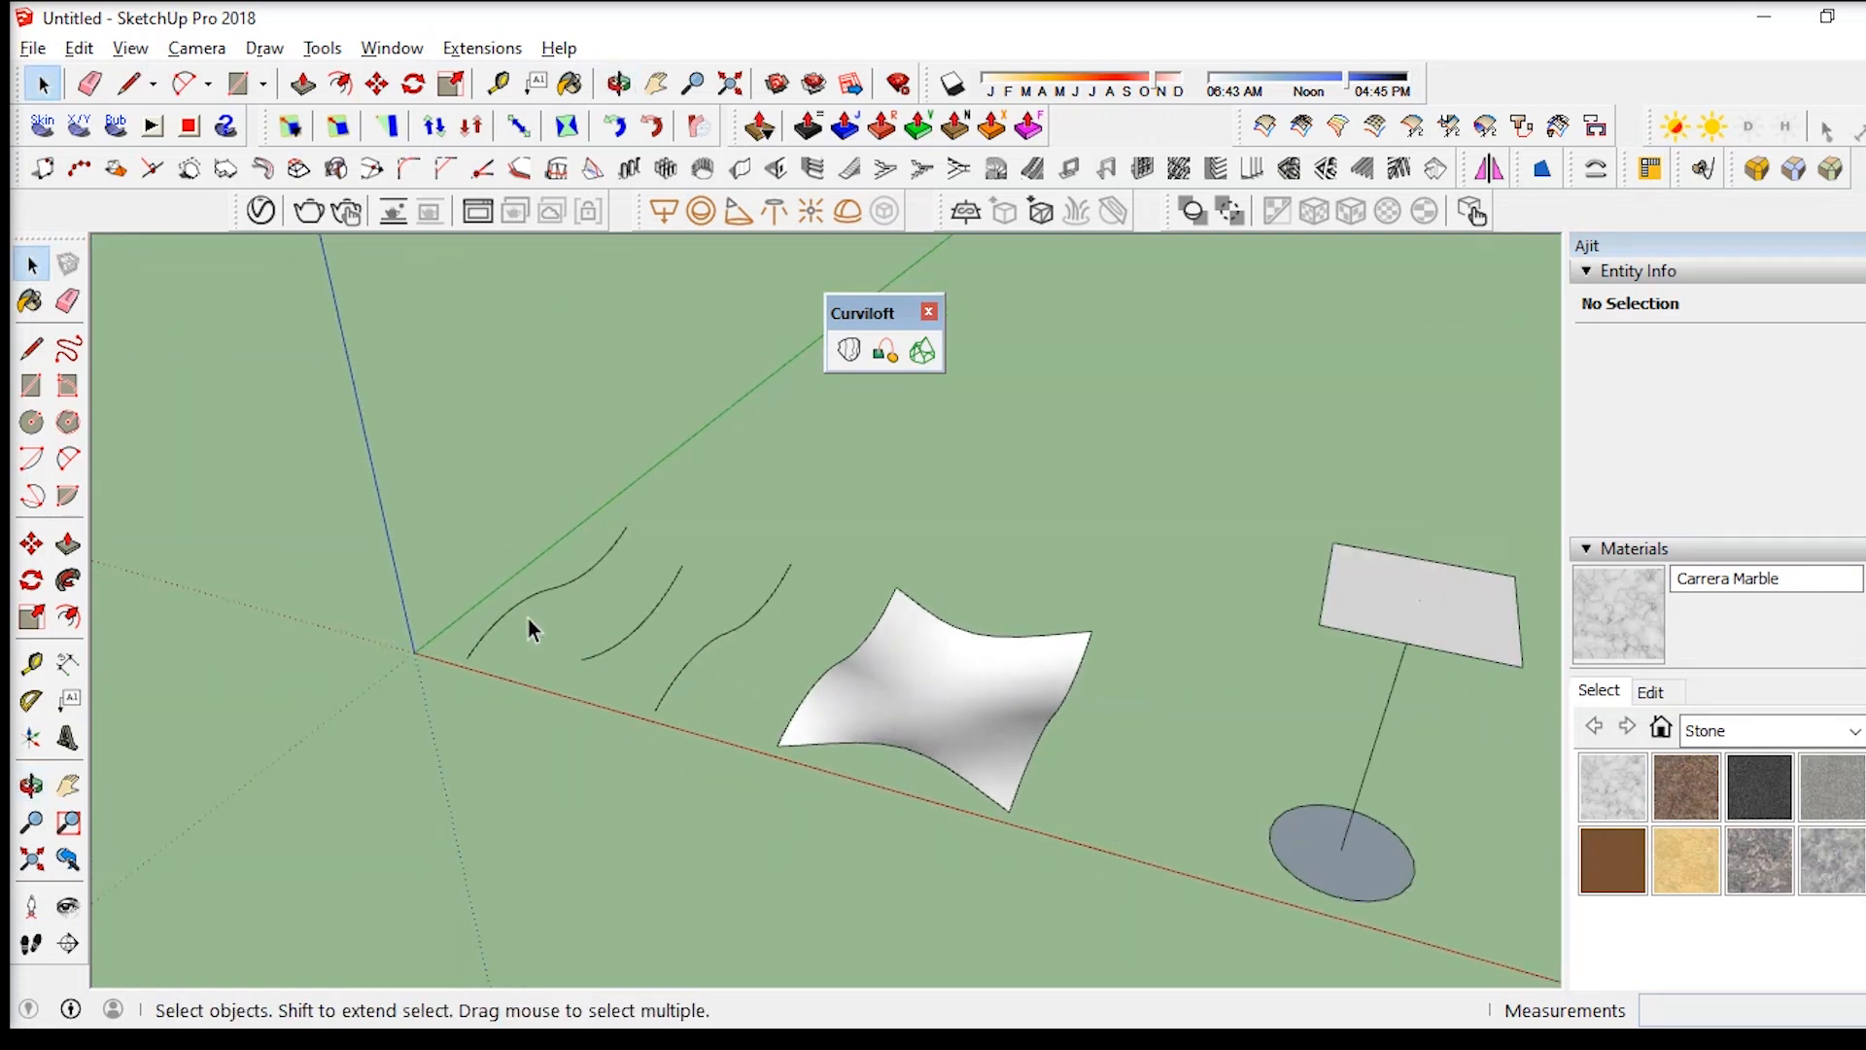
{"action": "middle_click_drag", "start_coordinate": [732, 683], "coordinate": [1077, 639]}
{"action": "scroll", "coordinate": [883, 632], "scroll_direction": "down", "scroll_amount": 5}
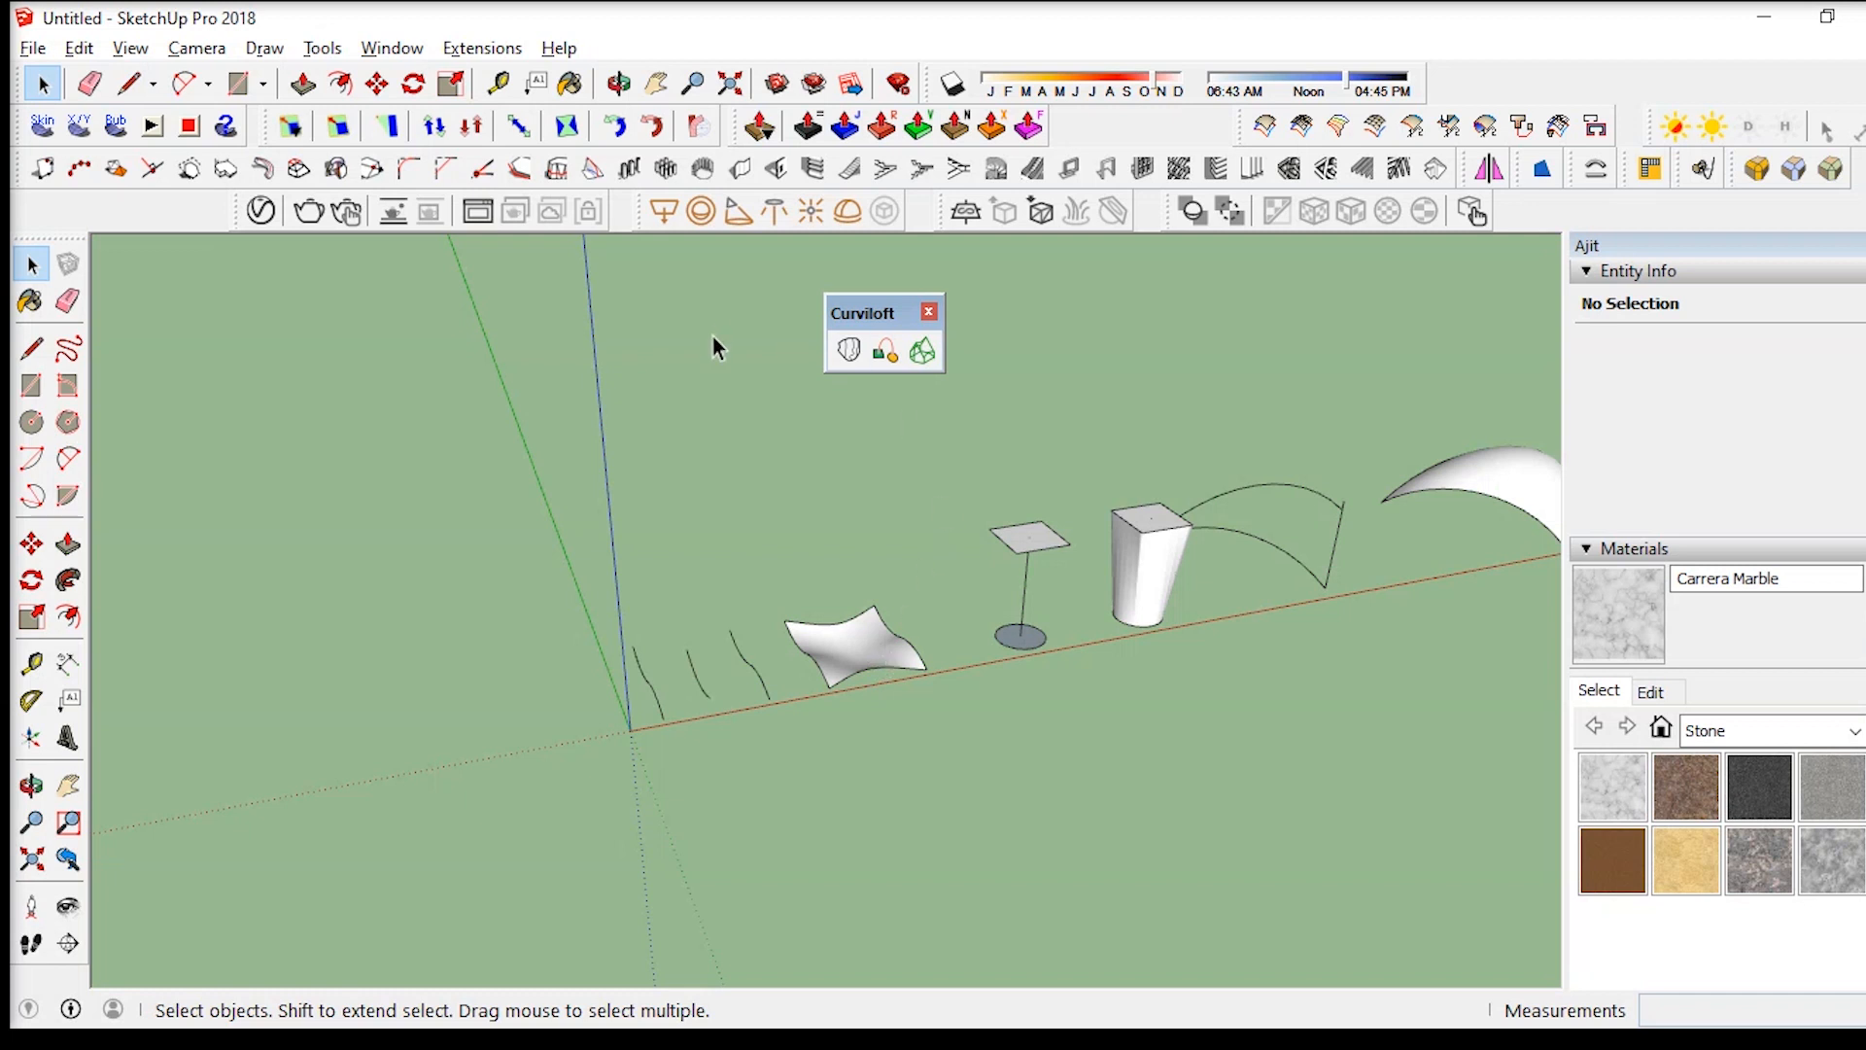
{"action": "middle_click_drag", "start_coordinate": [834, 455], "coordinate": [500, 658]}
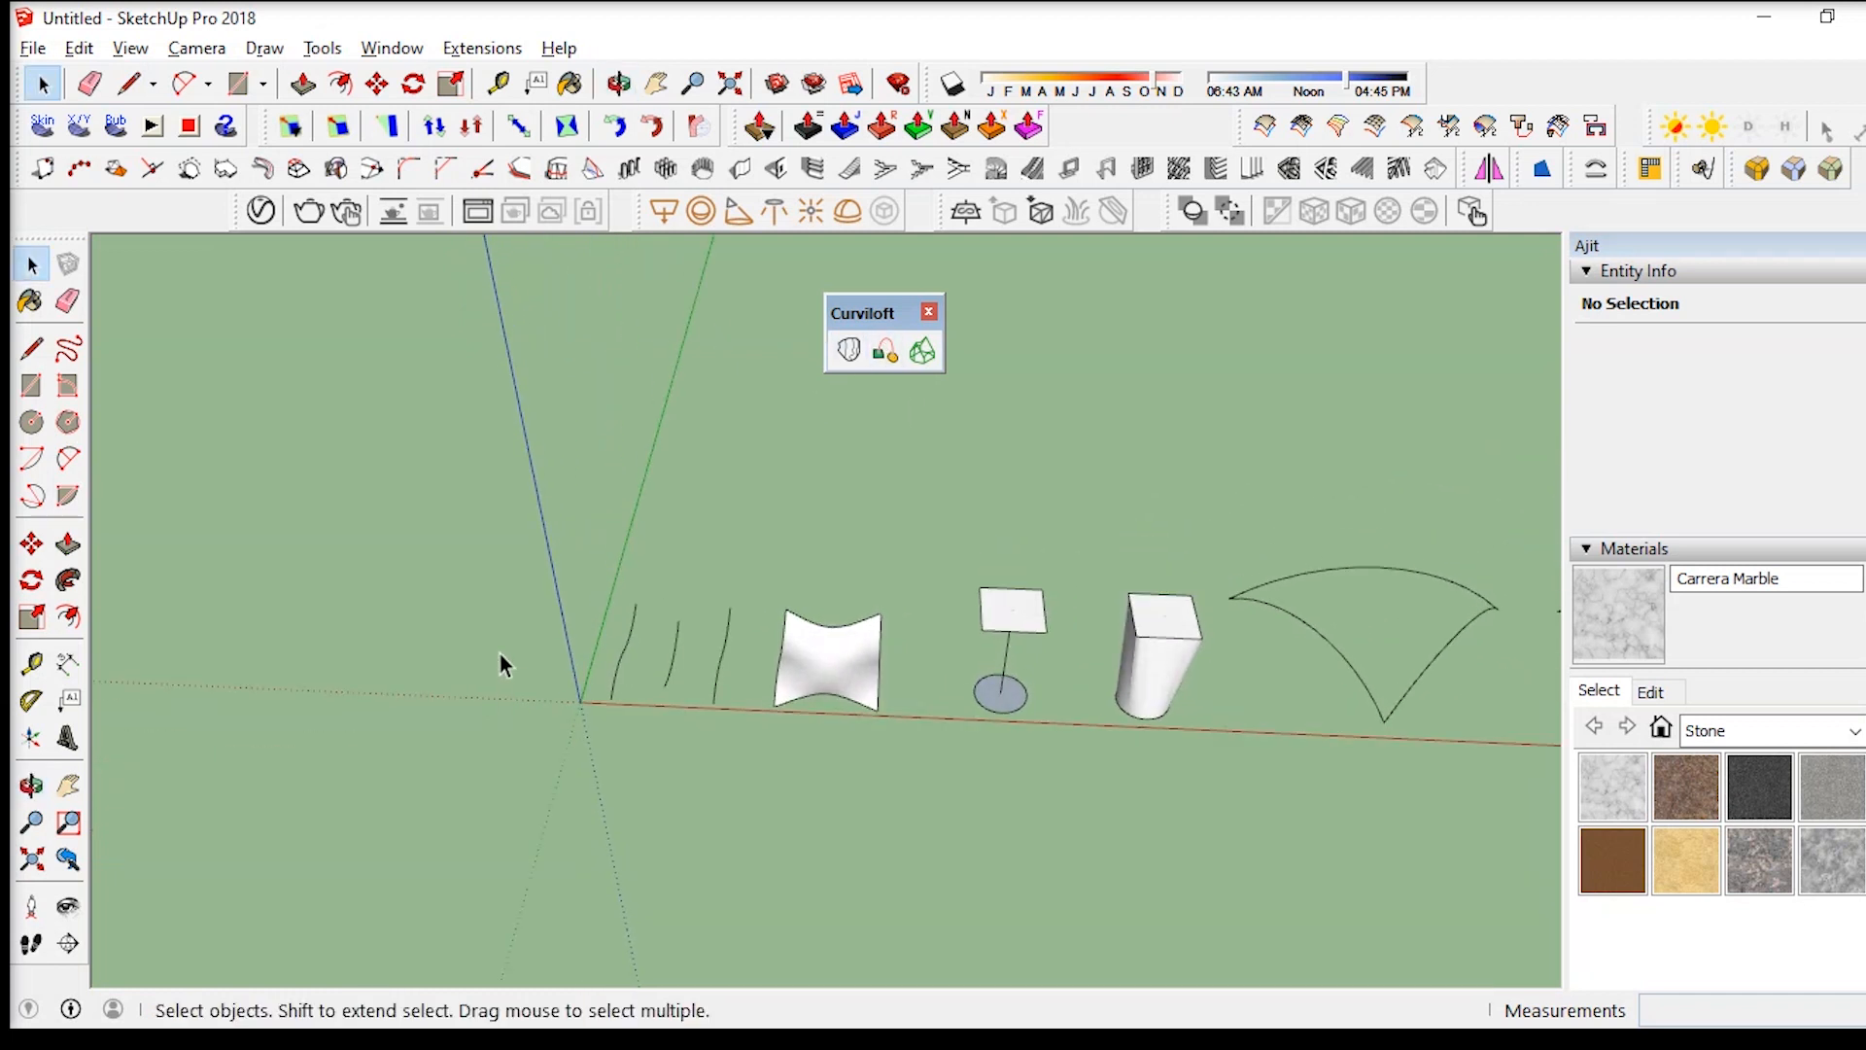
{"action": "scroll", "coordinate": [684, 510], "scroll_direction": "down", "scroll_amount": 3}
{"action": "scroll", "coordinate": [813, 579], "scroll_direction": "up", "scroll_amount": 5}
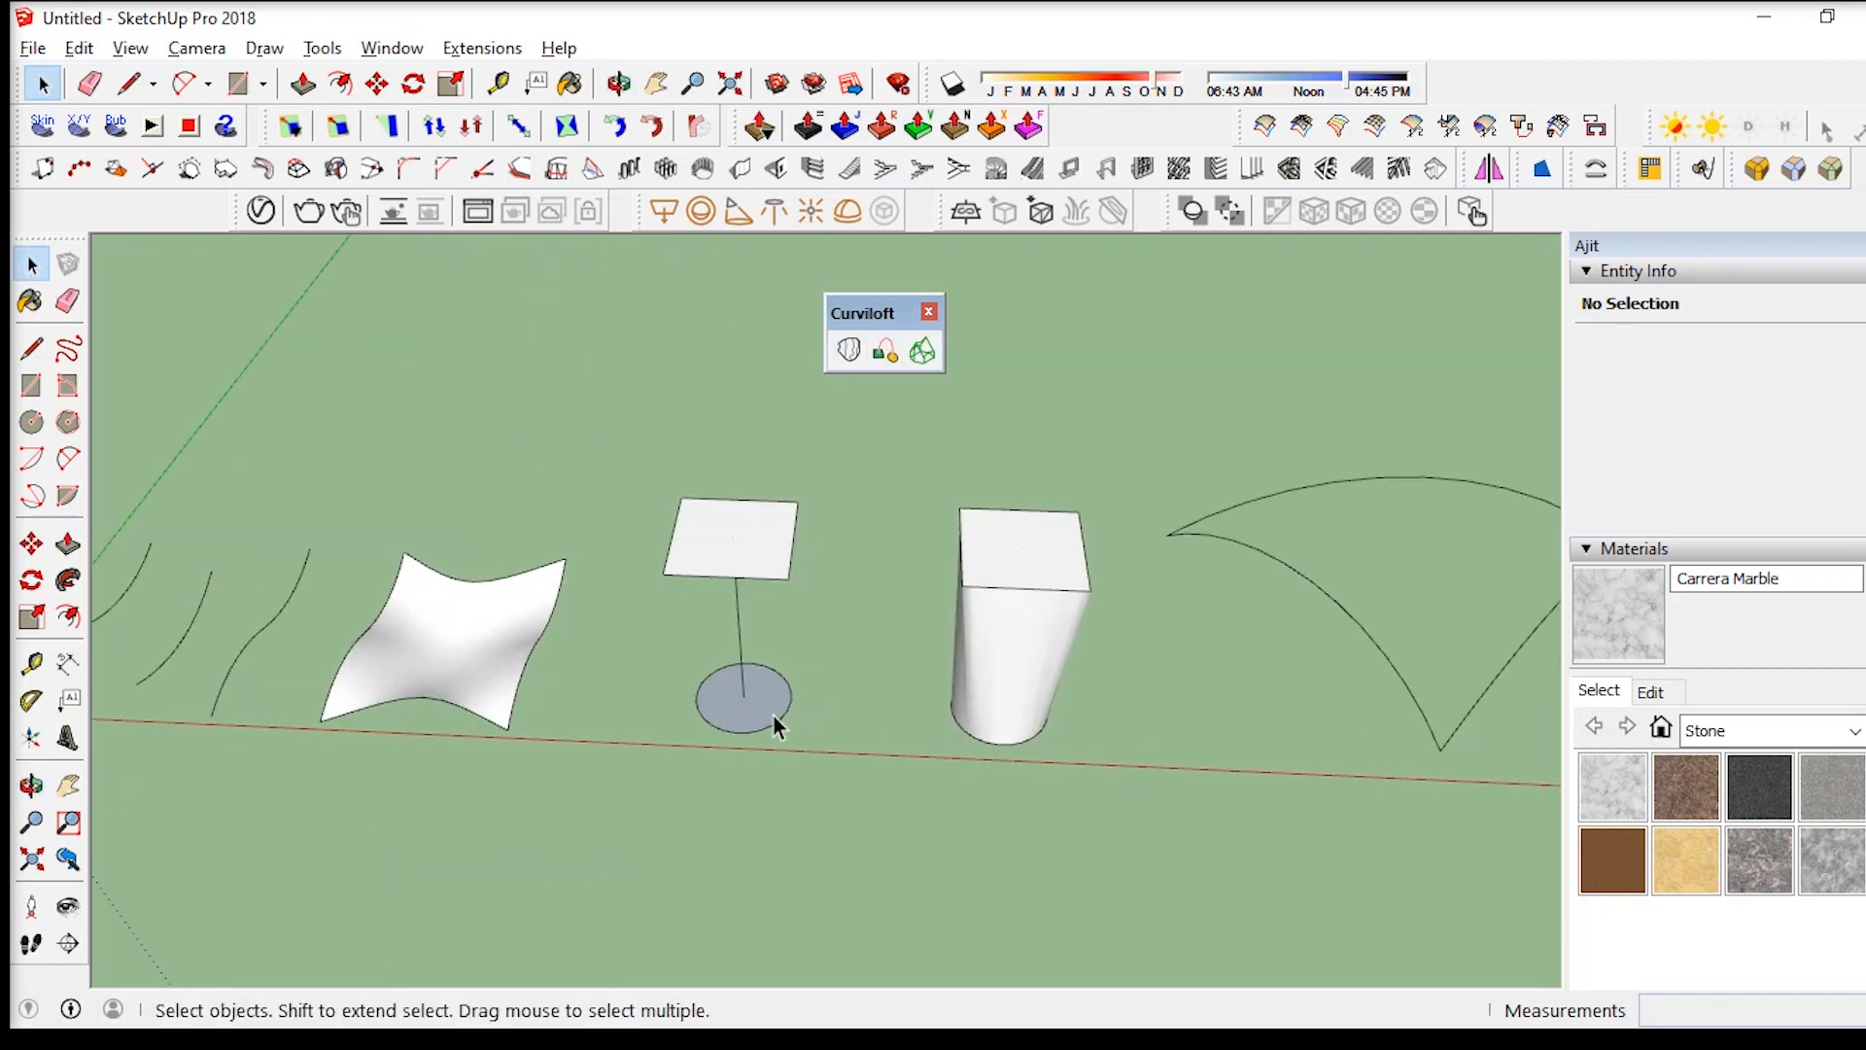
Compare the square and circle profiles joined by a path with the solid made by Curviloft's Loft along path
{"action": "middle_click_drag", "start_coordinate": [774, 725], "coordinate": [821, 632]}
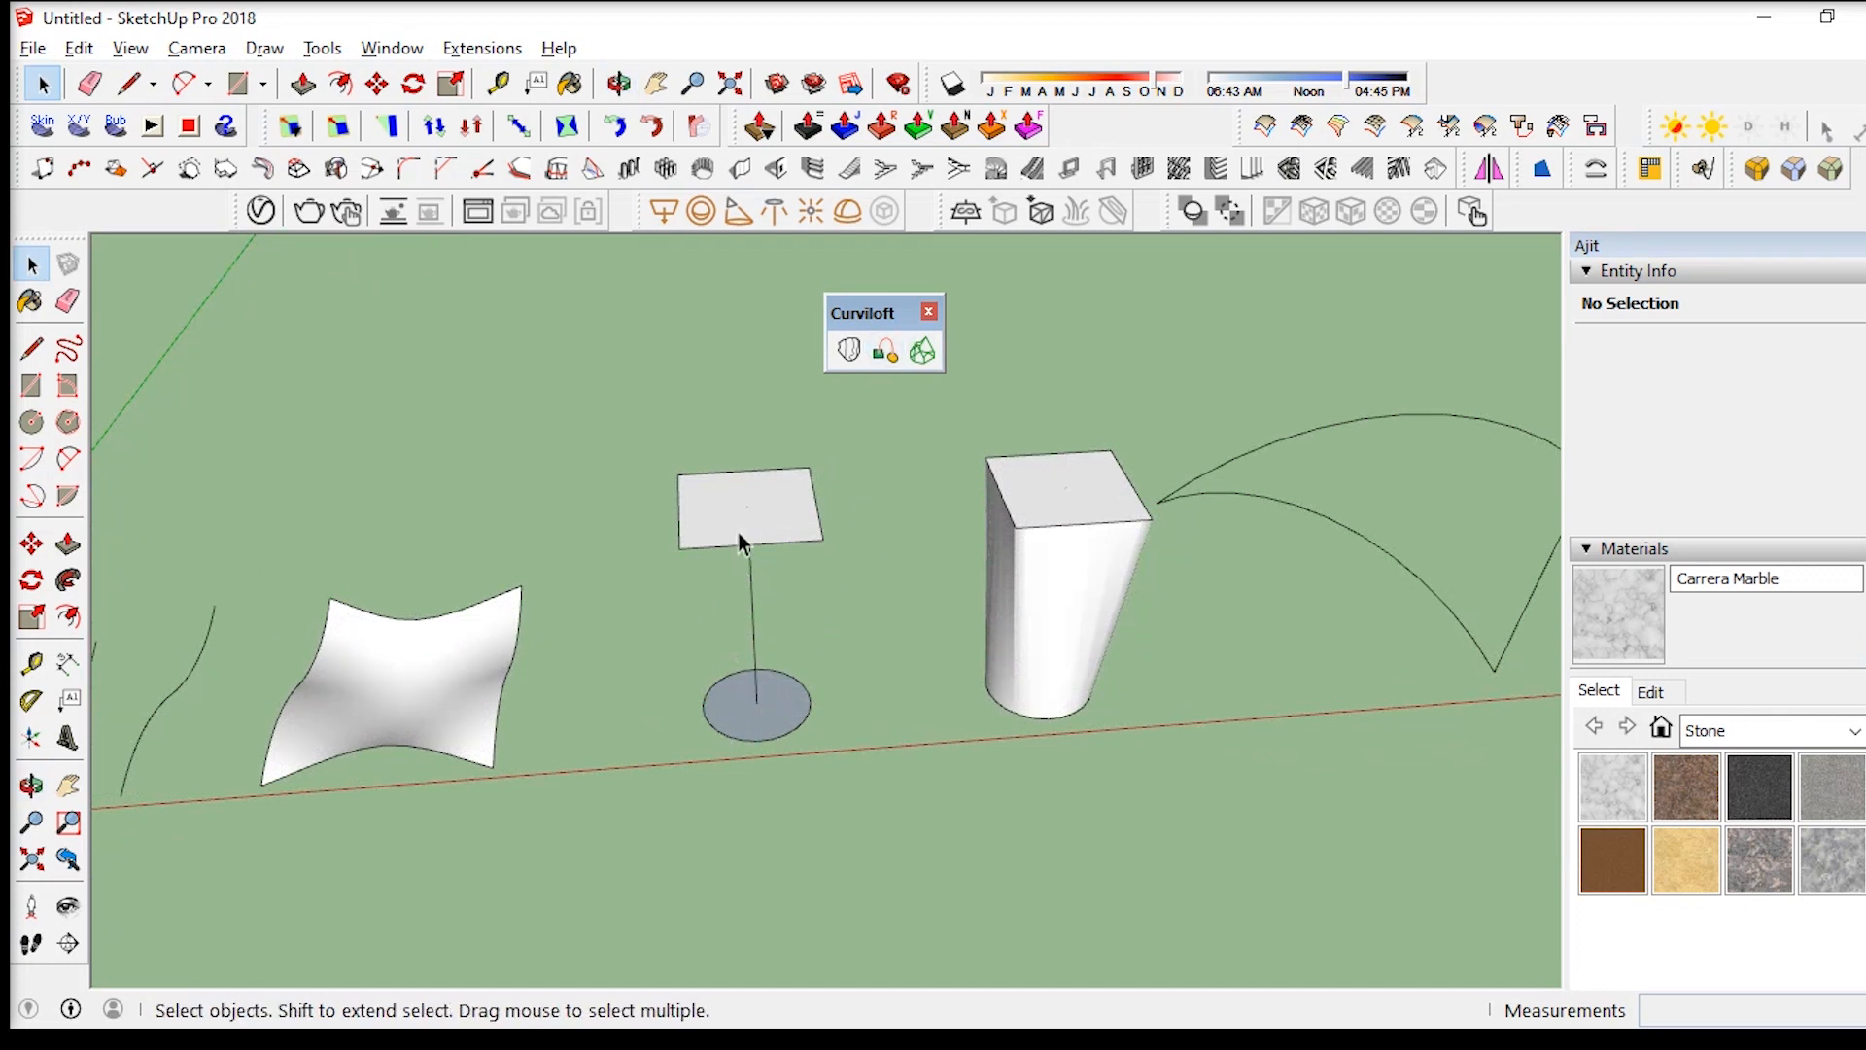
{"action": "middle_click_drag", "start_coordinate": [737, 528], "coordinate": [928, 437]}
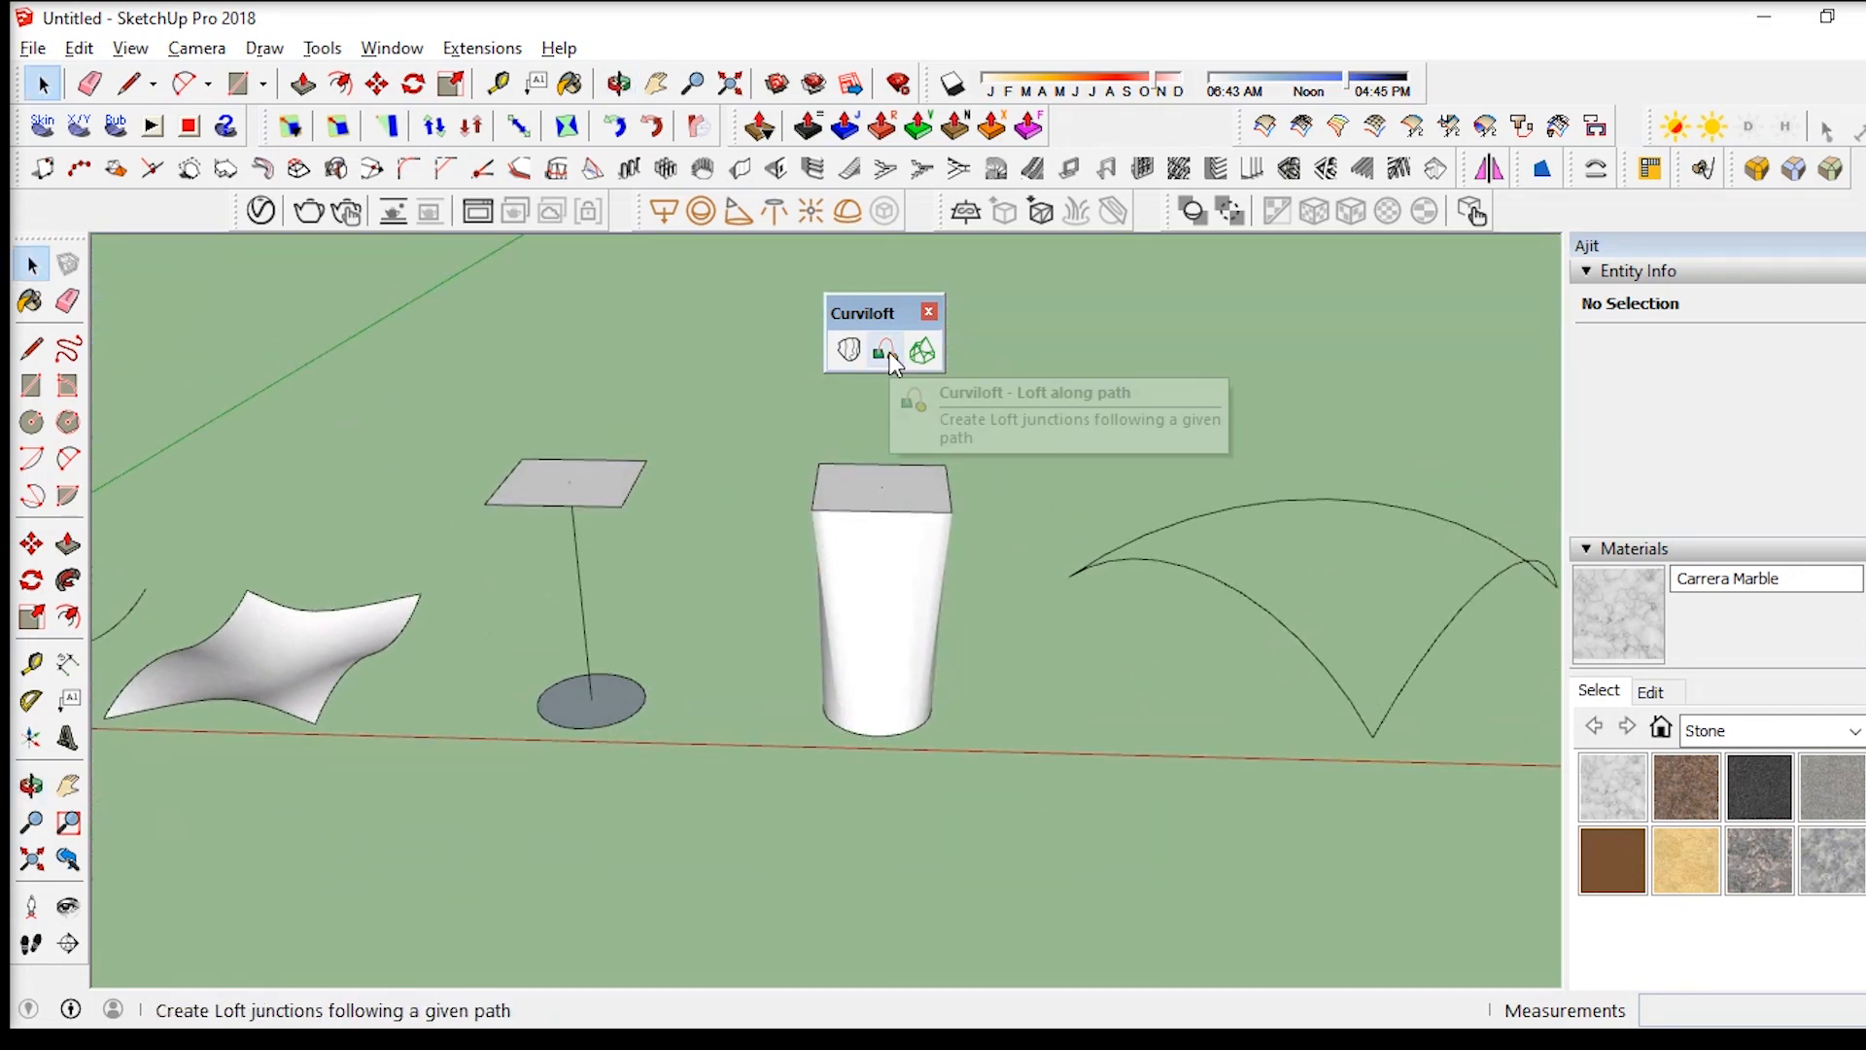
{"action": "scroll", "coordinate": [443, 515], "scroll_direction": "down", "scroll_amount": 4}
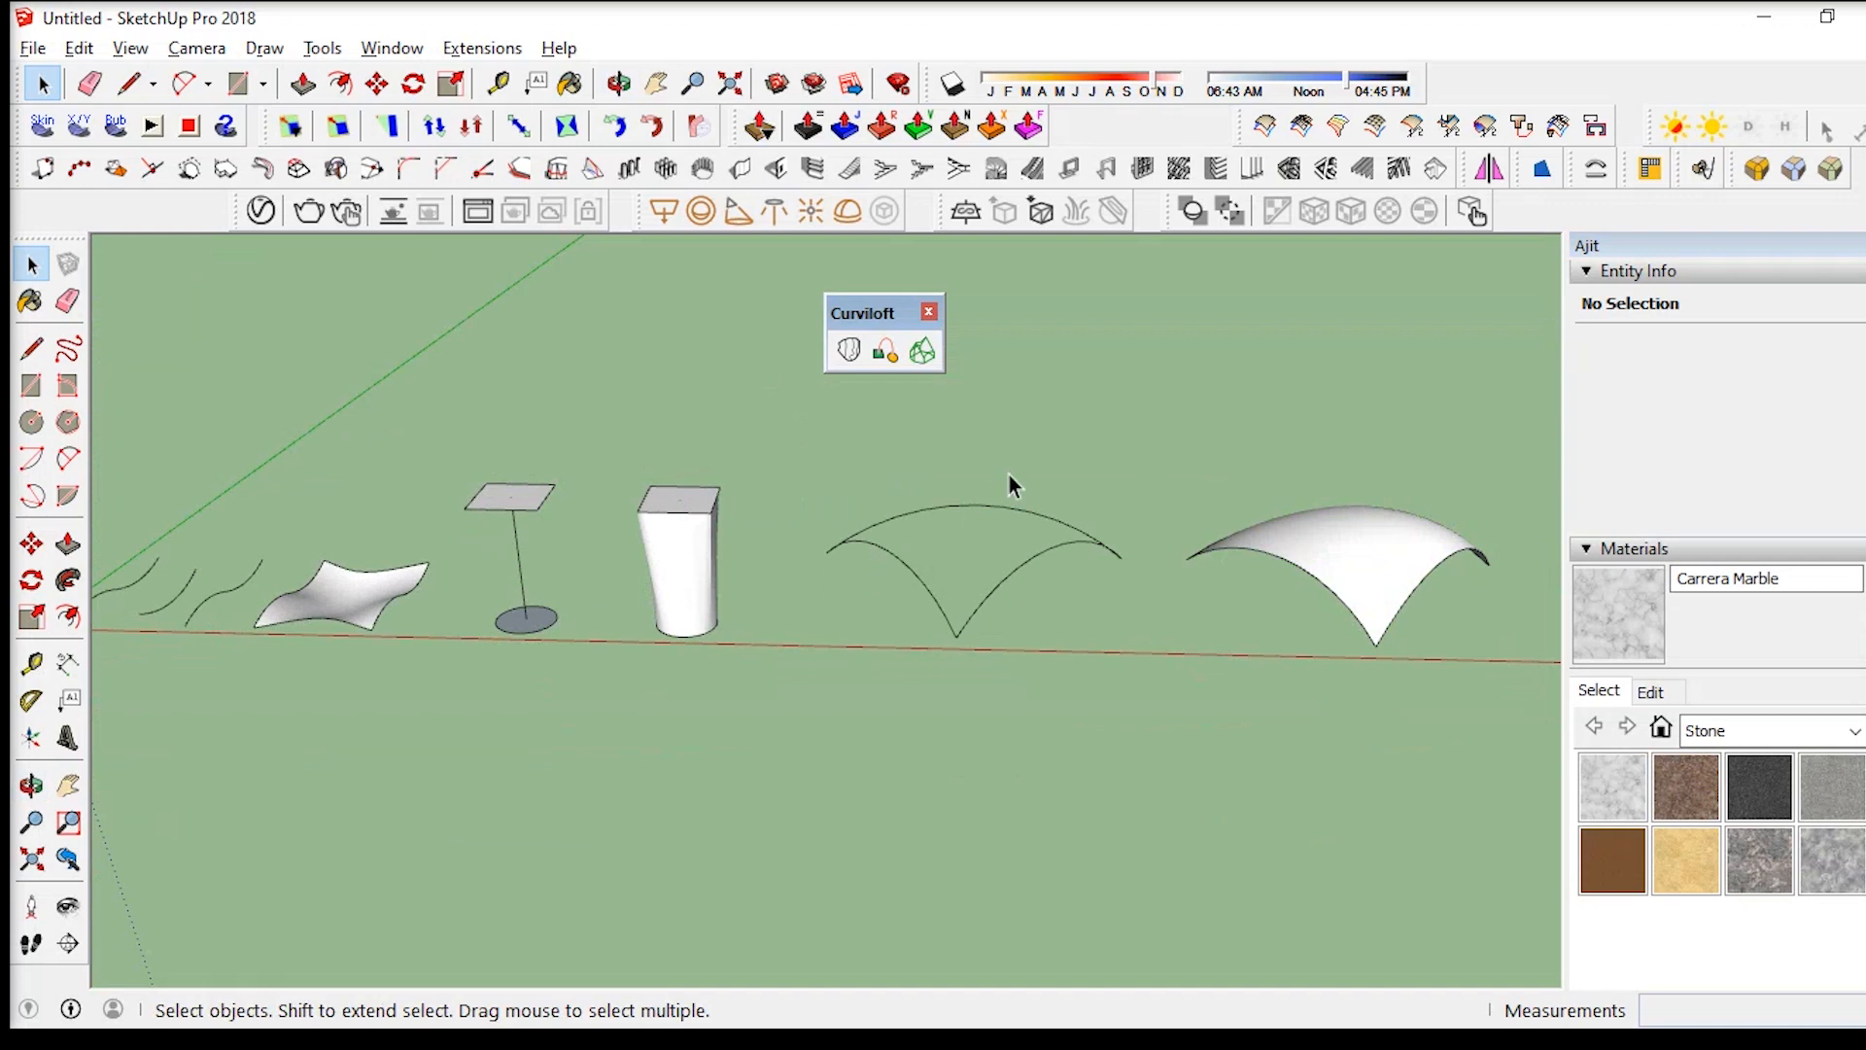
Examine the Curviloft skinning example, the outline of joined arcs beside its curved surface, from the side and from above
{"action": "middle_click_drag", "start_coordinate": [1007, 473], "coordinate": [928, 445]}
{"action": "scroll", "coordinate": [815, 558], "scroll_direction": "up", "scroll_amount": 3}
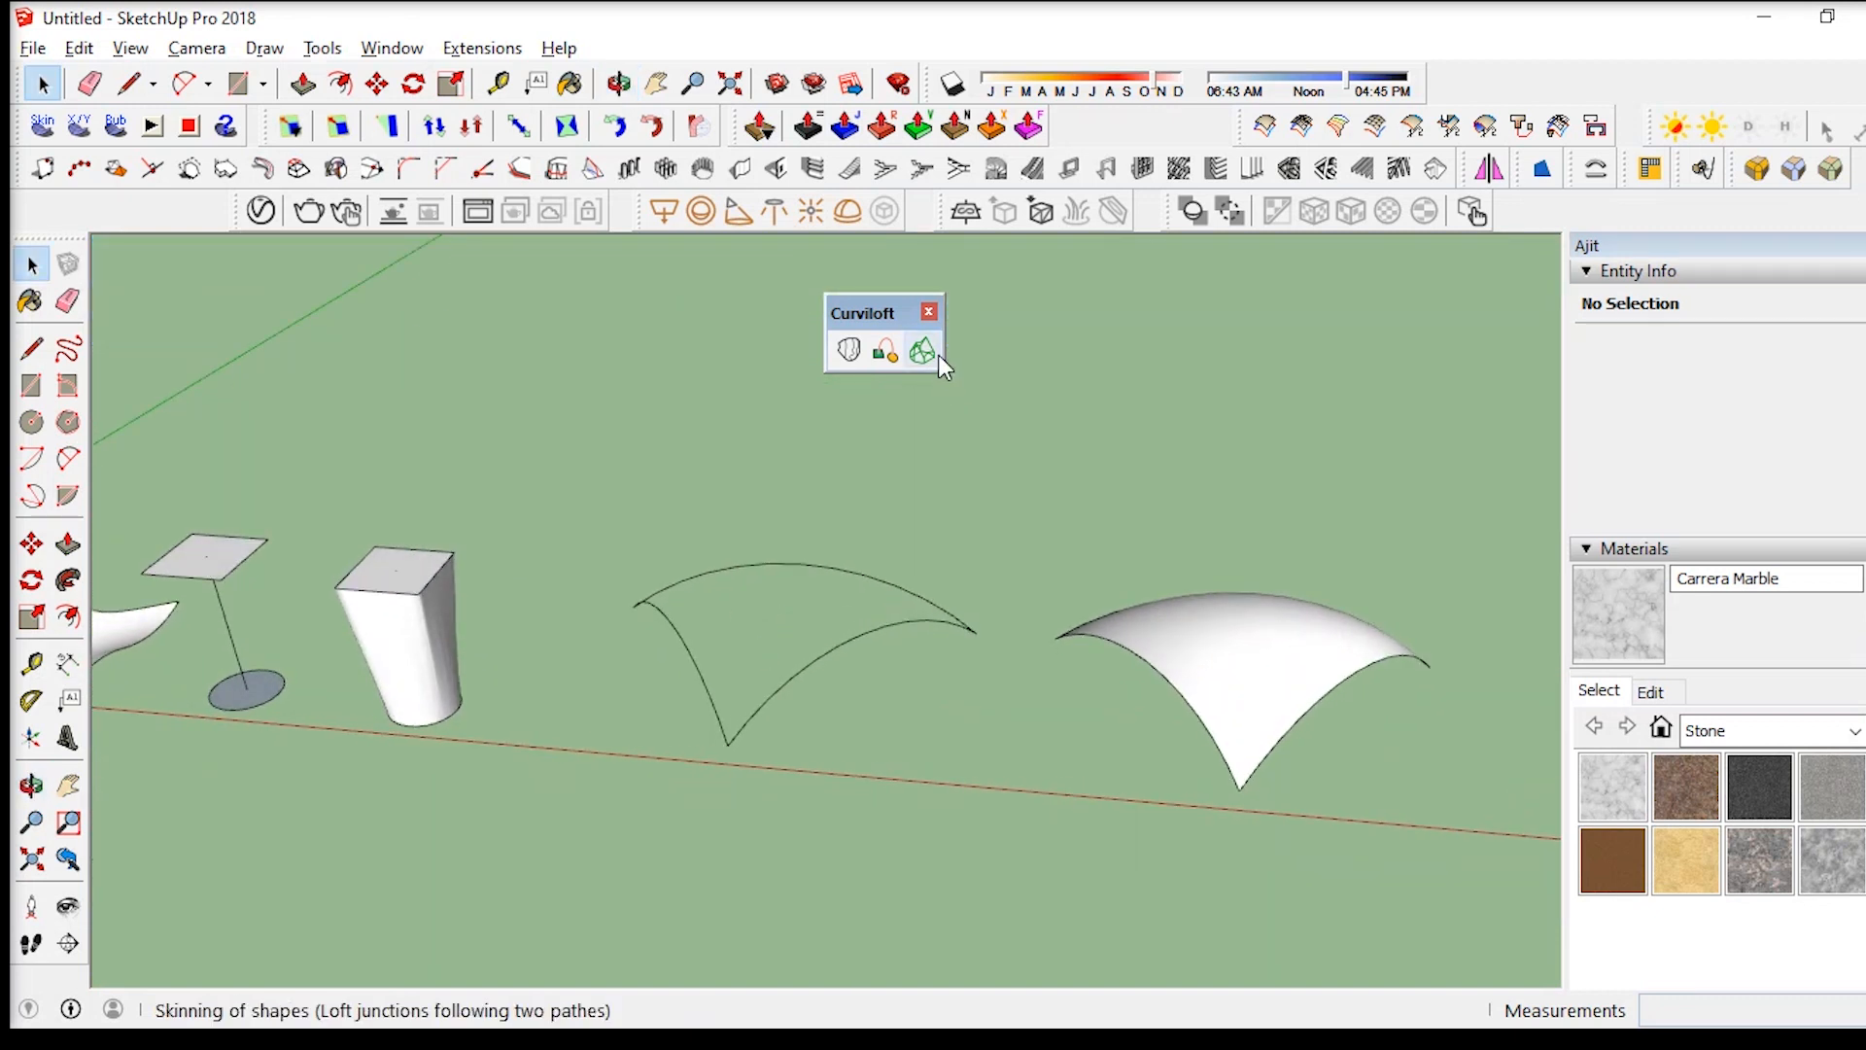
{"action": "left_click_drag", "start_coordinate": [1043, 716], "coordinate": [1154, 645]}
{"action": "key", "text": "space"}
{"action": "scroll", "coordinate": [1147, 670], "scroll_direction": "up", "scroll_amount": 5}
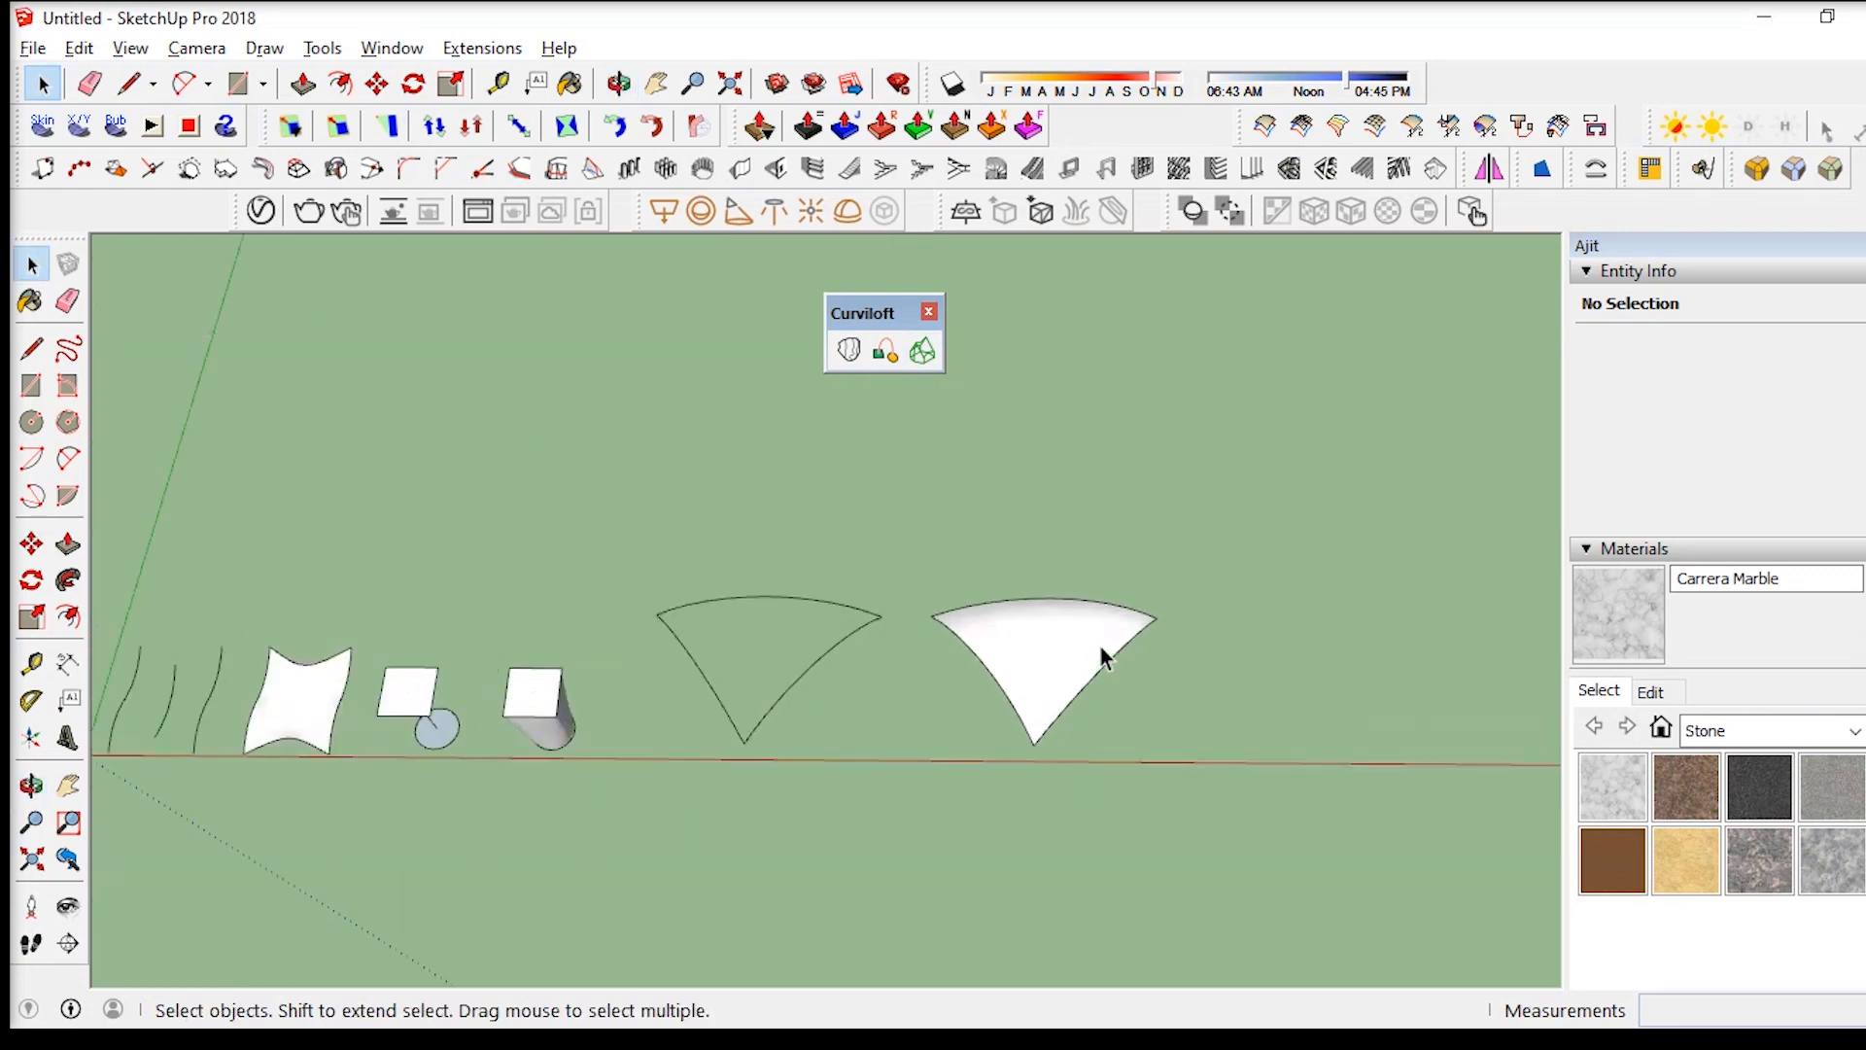
{"action": "key", "text": "o"}
{"action": "left_click_drag", "start_coordinate": [1241, 716], "coordinate": [1149, 603]}
{"action": "key", "text": "space"}
{"action": "scroll", "coordinate": [1146, 586], "scroll_direction": "down", "scroll_amount": 3}
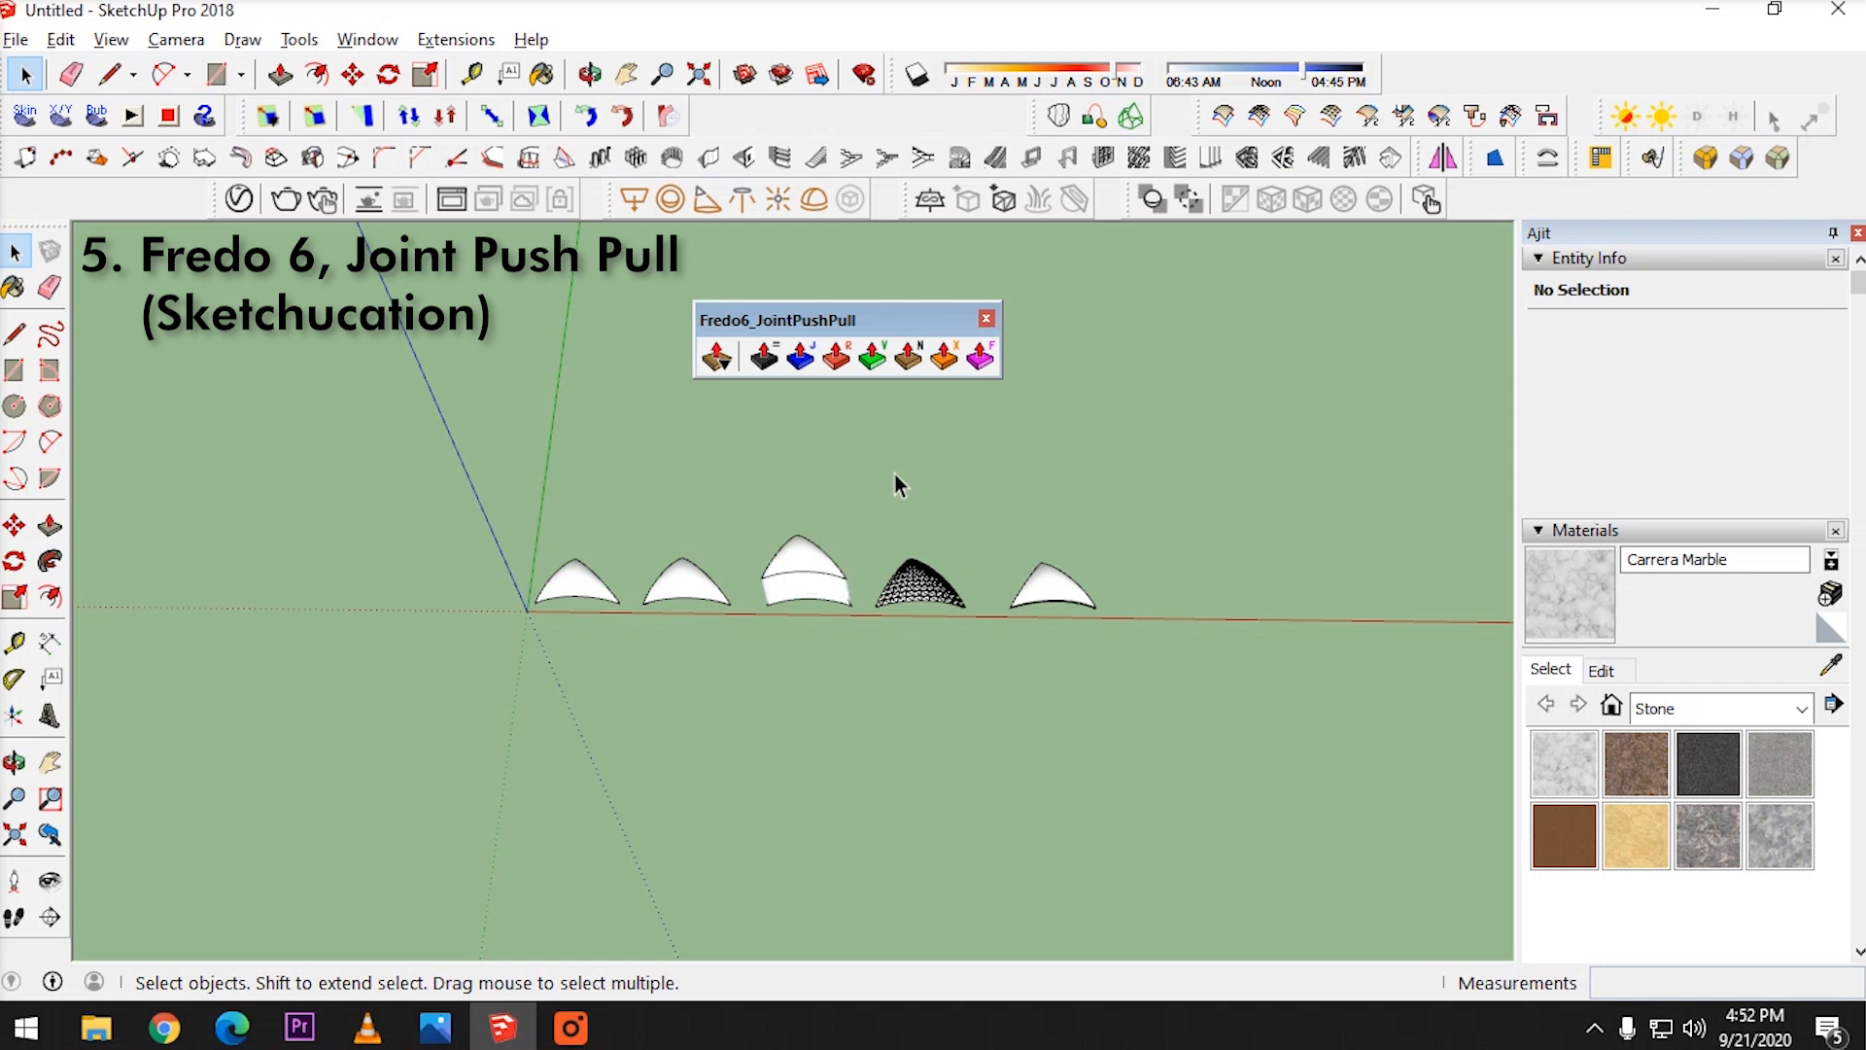
Compare the plain curved surface with the thickened shell beside it in the Joint Push Pull examples
{"action": "scroll", "coordinate": [594, 588], "scroll_direction": "up", "scroll_amount": 7}
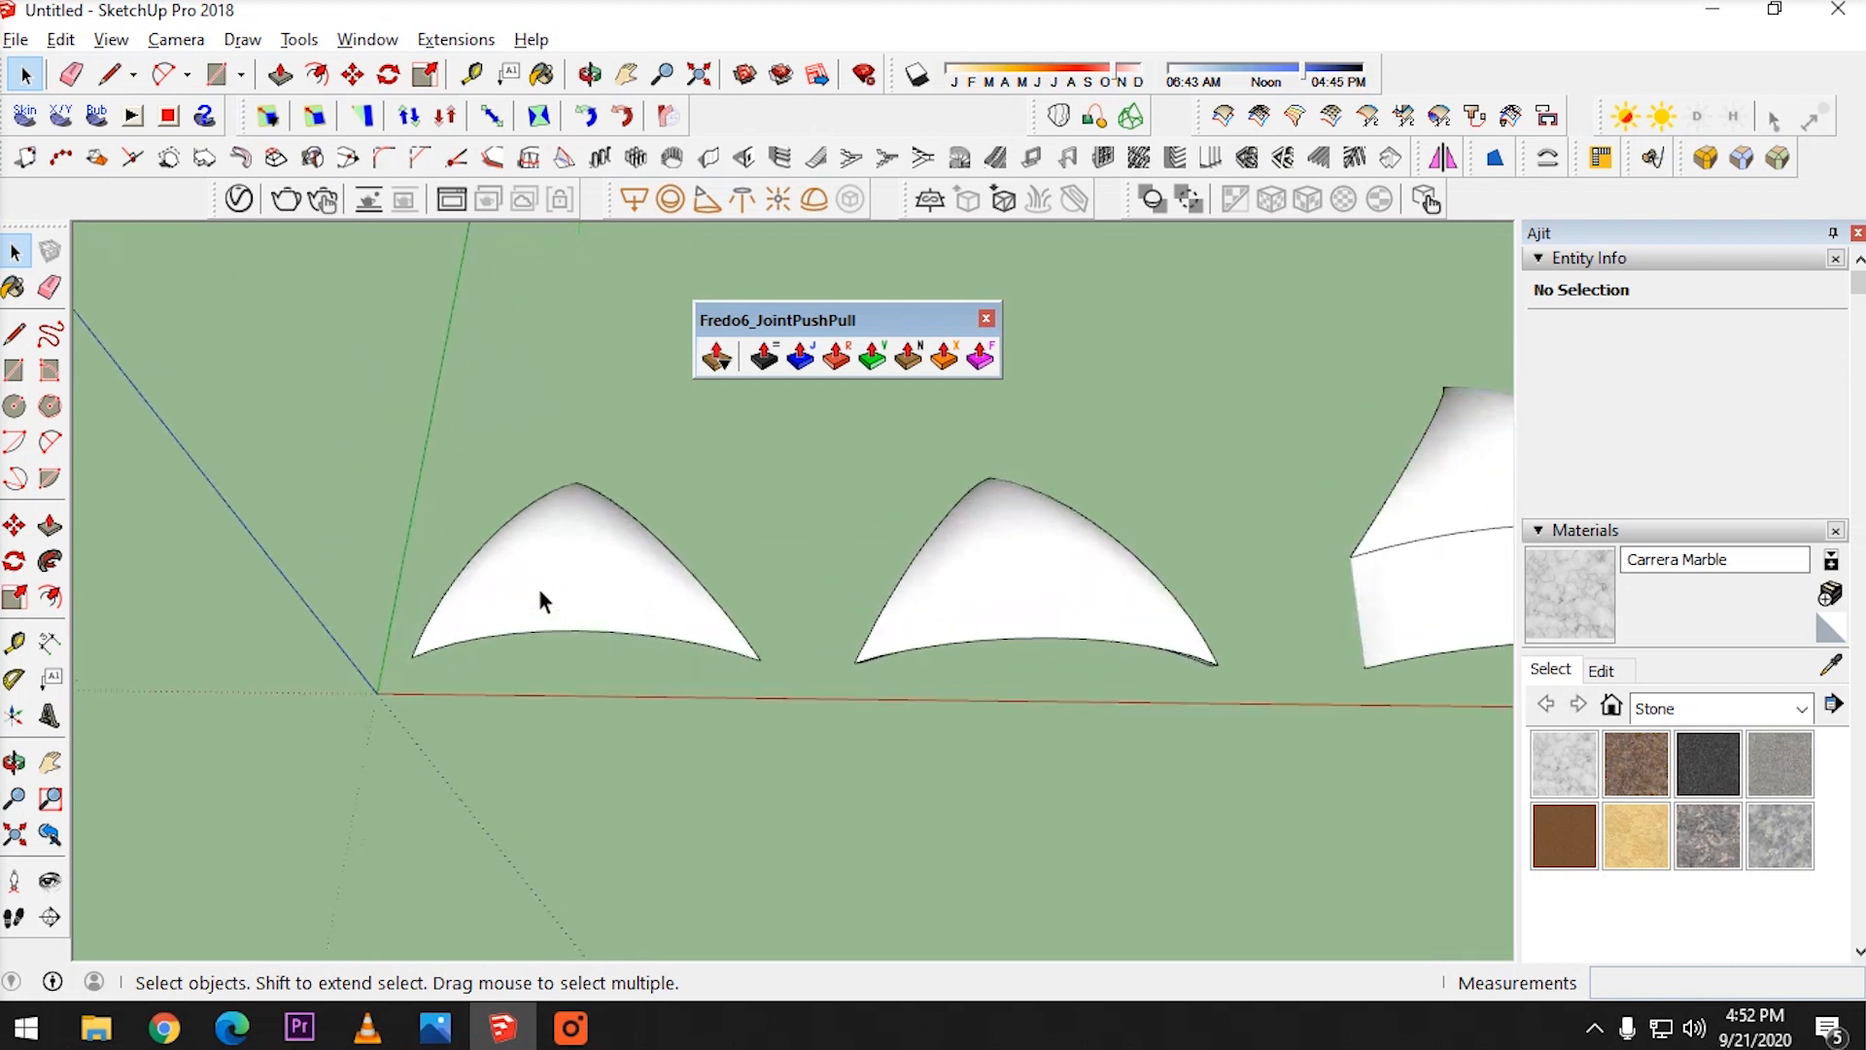
{"action": "middle_click_drag", "start_coordinate": [540, 589], "coordinate": [749, 468]}
{"action": "scroll", "coordinate": [632, 600], "scroll_direction": "up", "scroll_amount": 4}
{"action": "middle_click_drag", "start_coordinate": [598, 610], "coordinate": [499, 558]}
{"action": "scroll", "coordinate": [1263, 416], "scroll_direction": "up", "scroll_amount": 5}
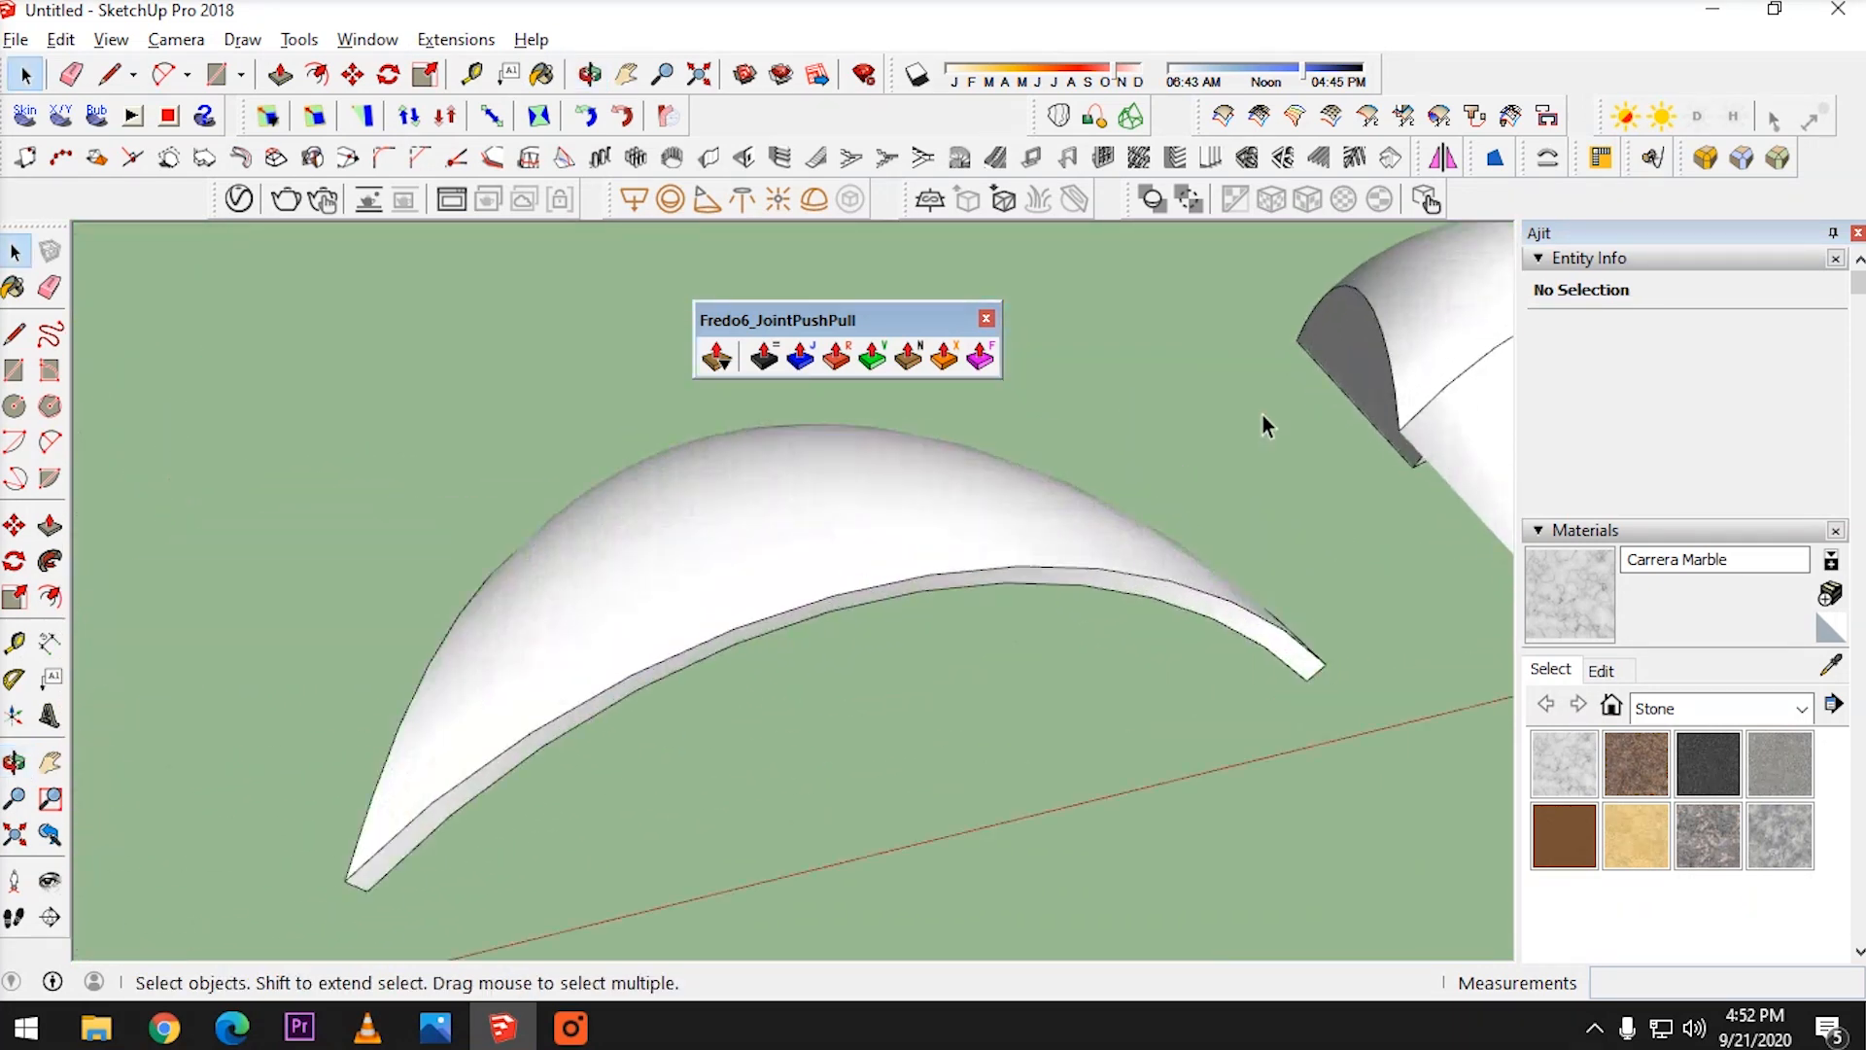
{"action": "middle_click_drag", "start_coordinate": [991, 533], "coordinate": [729, 544]}
{"action": "scroll", "coordinate": [1264, 487], "scroll_direction": "up", "scroll_amount": 3}
Inspect the edges and corner of a thickened shell up close, and view the shell split into separately extruded faces
{"action": "middle_click_drag", "start_coordinate": [1024, 537], "coordinate": [1347, 601]}
{"action": "scroll", "coordinate": [476, 632], "scroll_direction": "down", "scroll_amount": 4}
{"action": "scroll", "coordinate": [1029, 592], "scroll_direction": "up", "scroll_amount": 8}
{"action": "scroll", "coordinate": [850, 704], "scroll_direction": "down", "scroll_amount": 3}
{"action": "scroll", "coordinate": [1083, 679], "scroll_direction": "up", "scroll_amount": 5}
{"action": "scroll", "coordinate": [1234, 534], "scroll_direction": "up", "scroll_amount": 3}
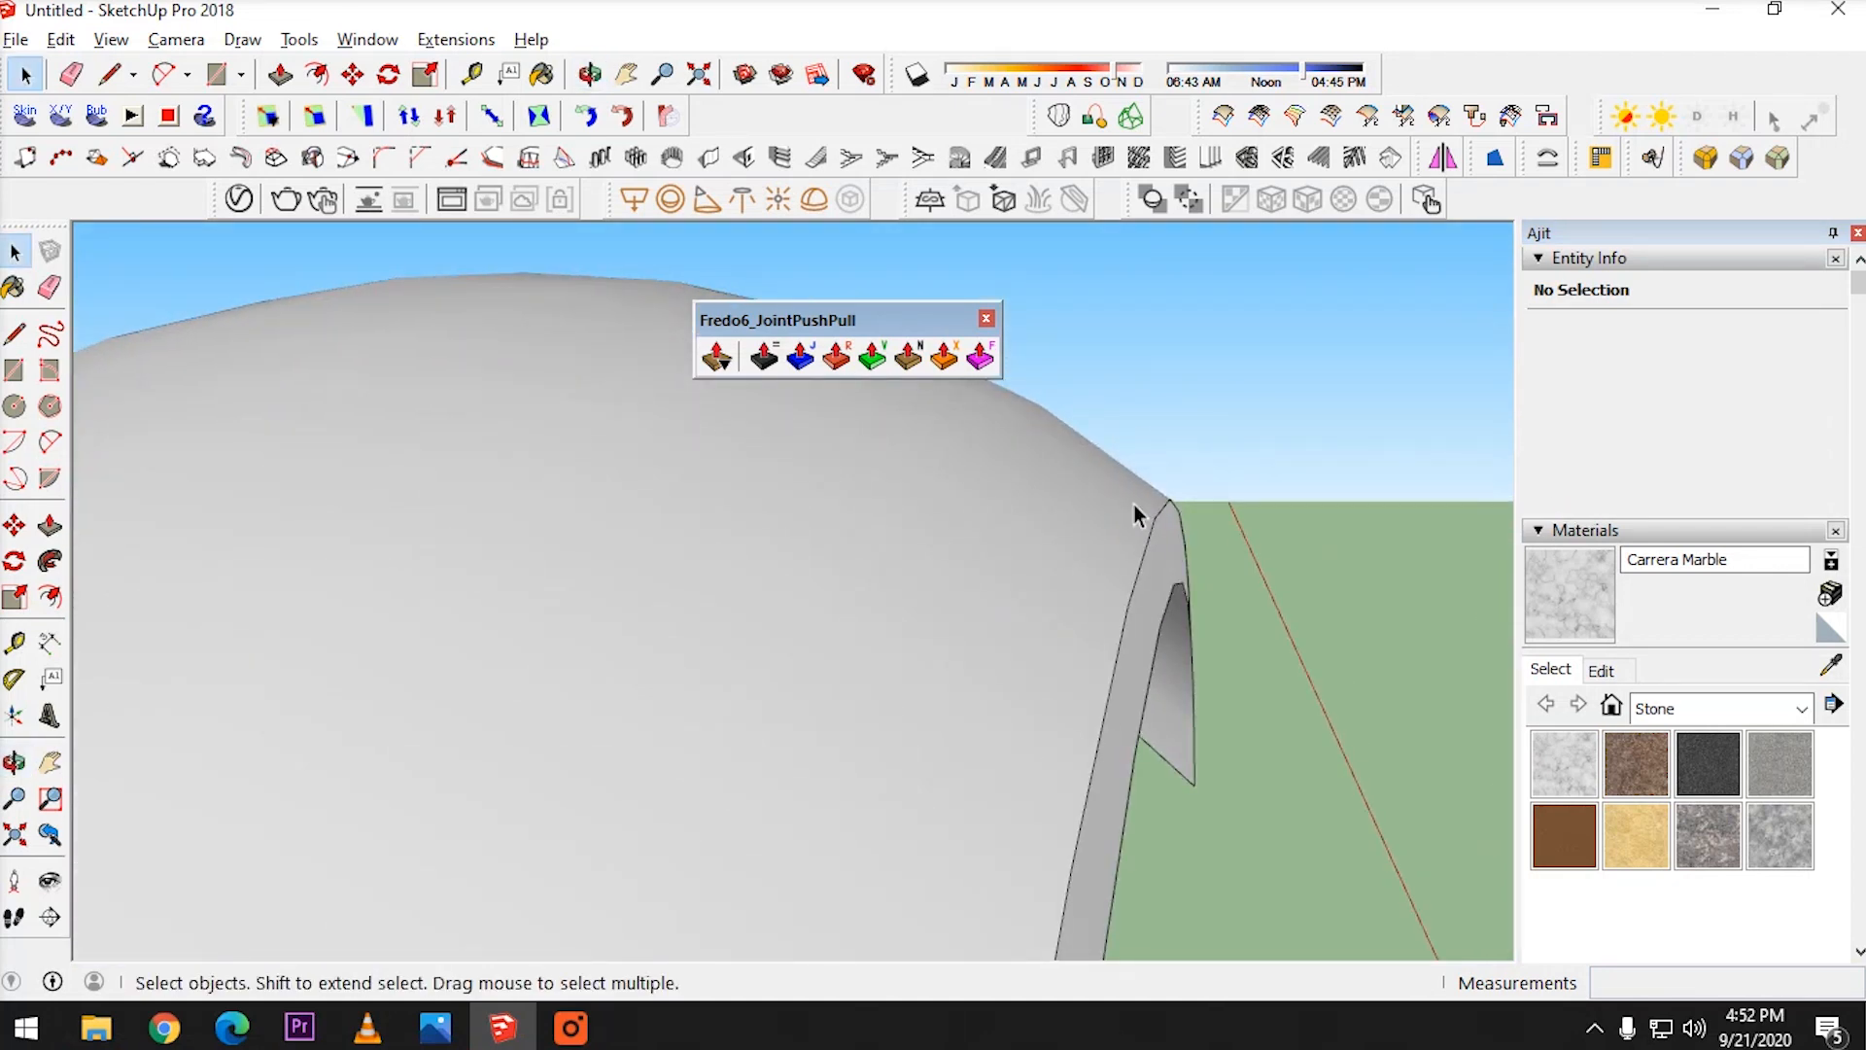
{"action": "middle_click_drag", "start_coordinate": [1135, 516], "coordinate": [1083, 521]}
{"action": "scroll", "coordinate": [990, 579], "scroll_direction": "down", "scroll_amount": 6}
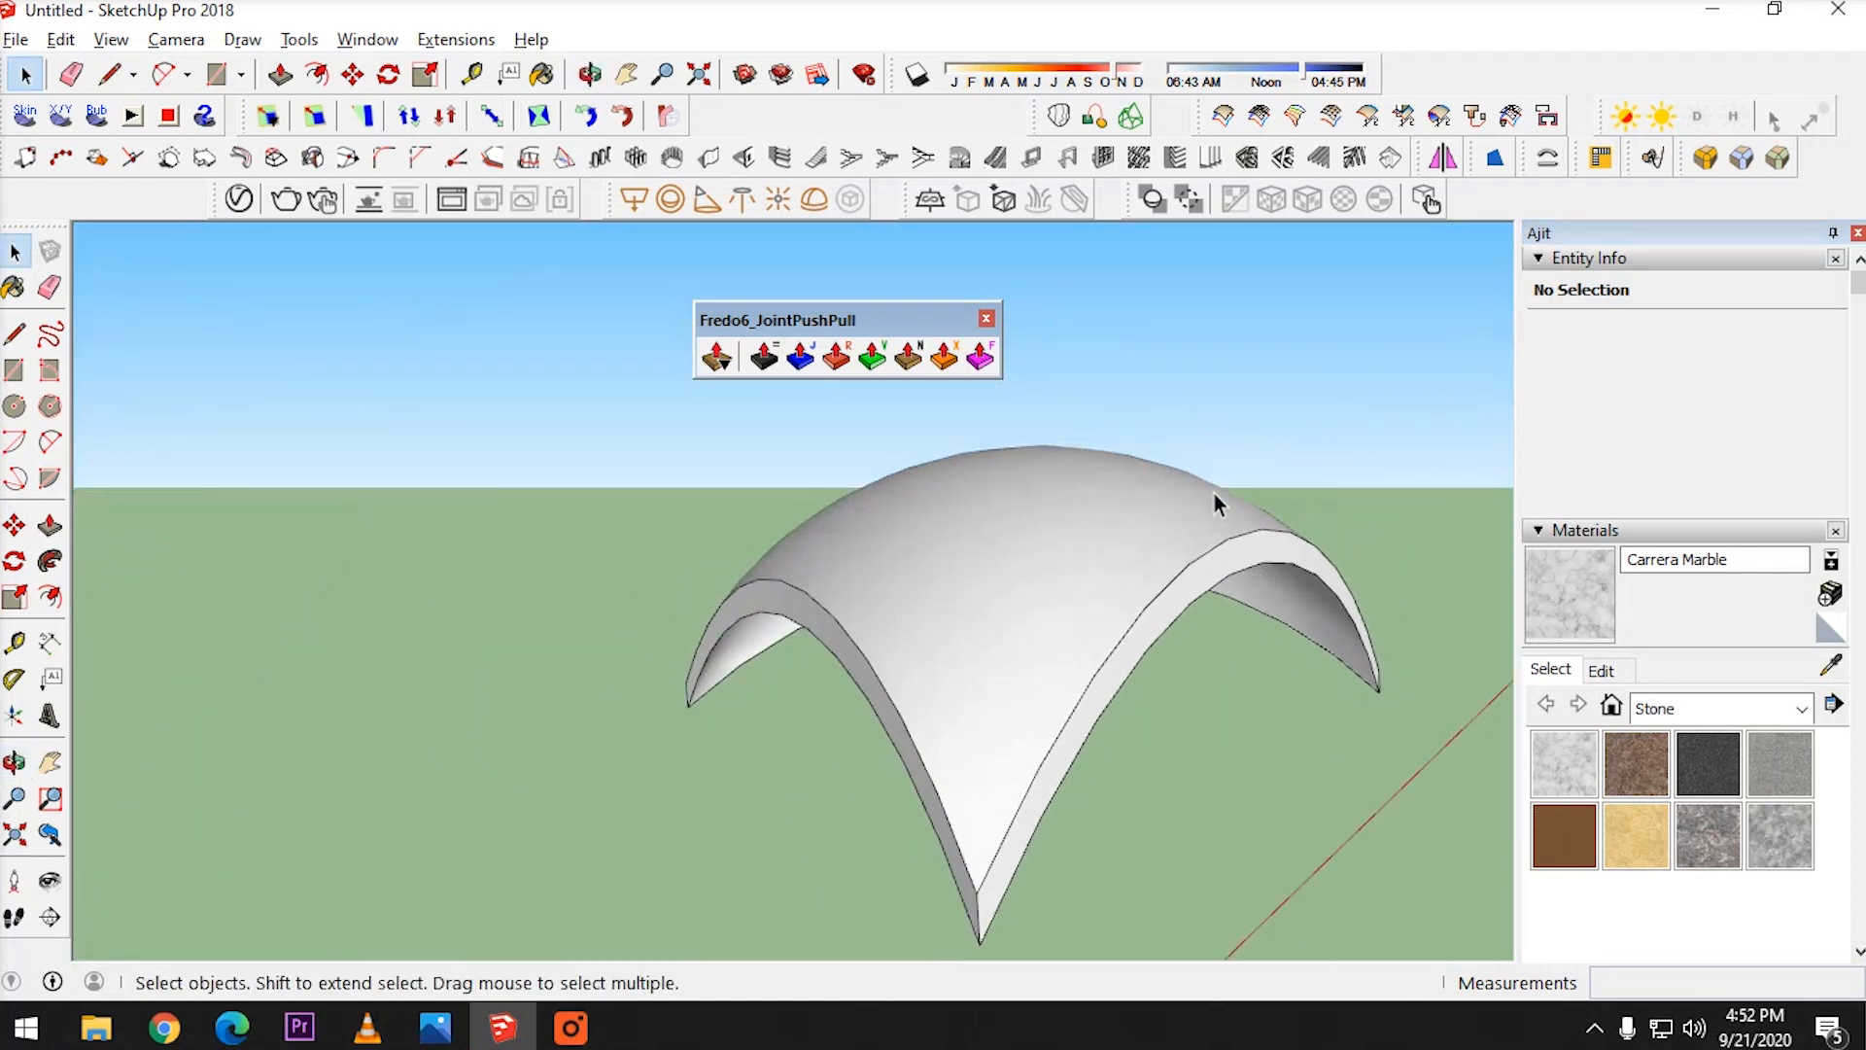
{"action": "scroll", "coordinate": [1215, 494], "scroll_direction": "down", "scroll_amount": 6}
{"action": "middle_click_drag", "start_coordinate": [1223, 525], "coordinate": [700, 717]}
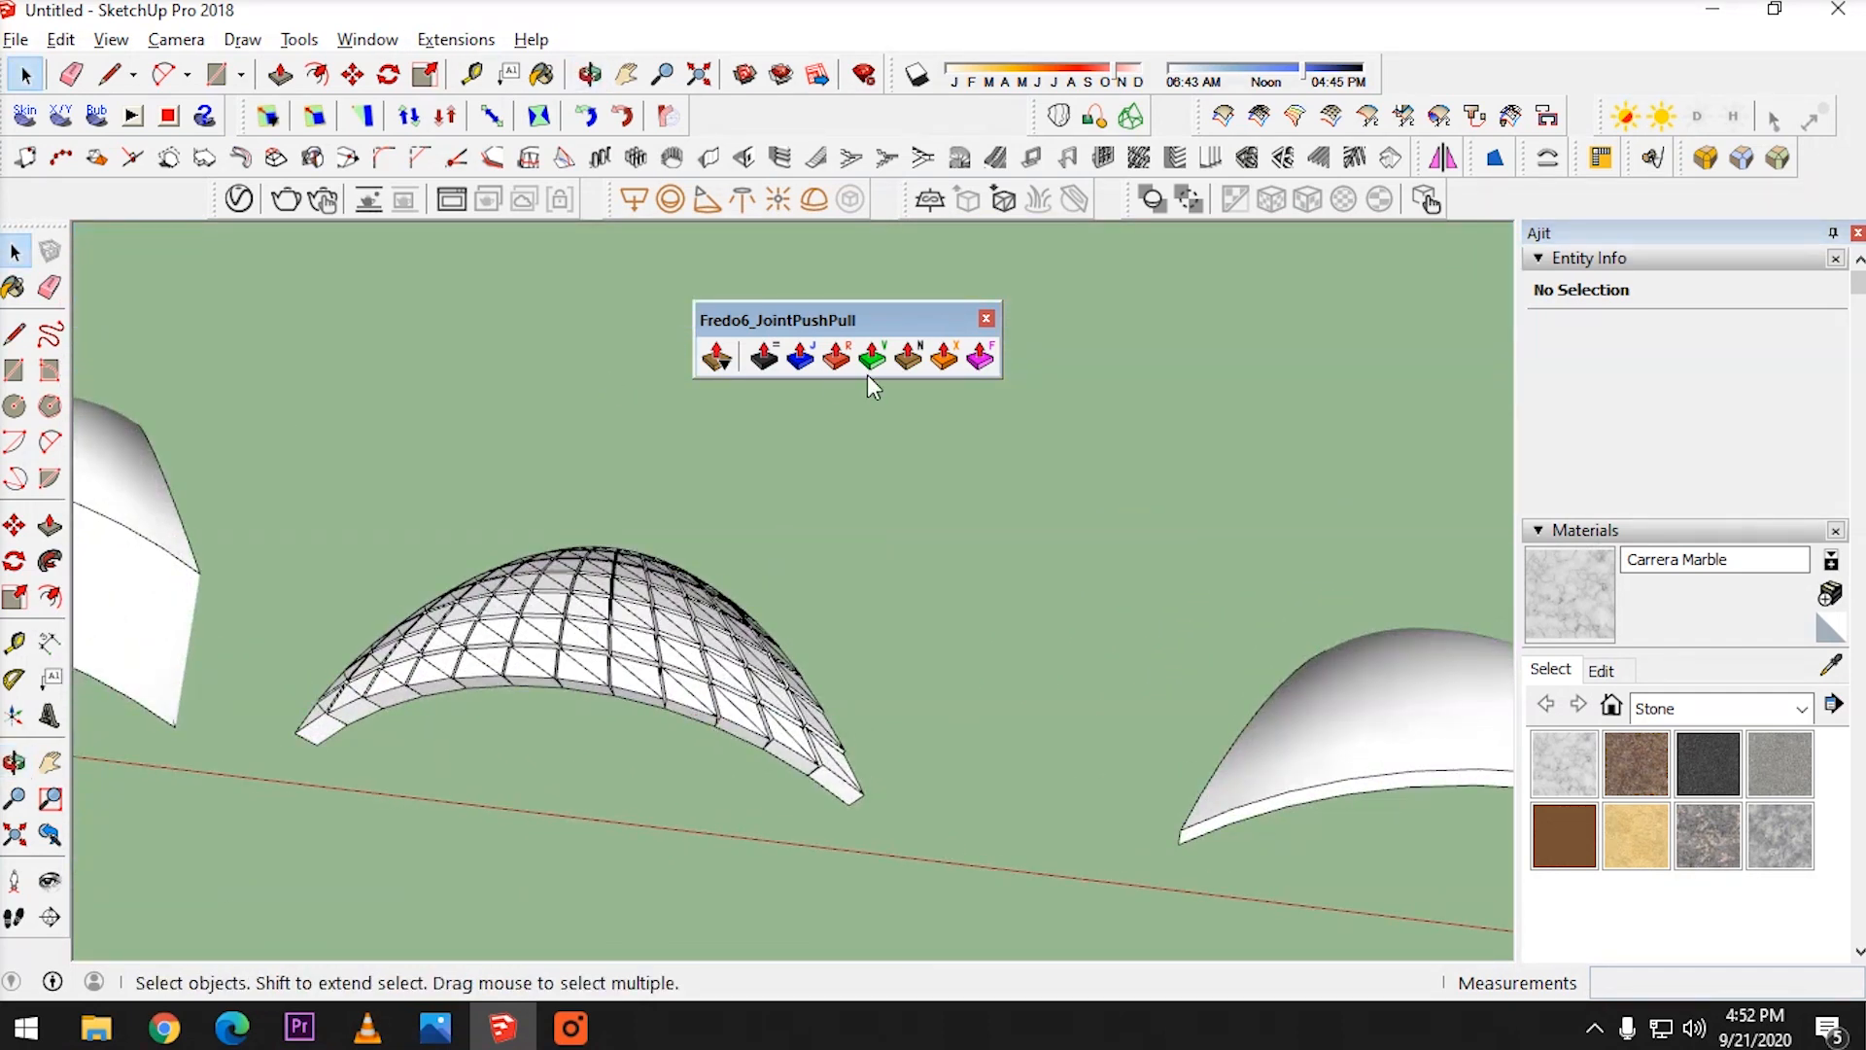
Review the row of Joint Push Pull examples together, including the plain, thickened and vertically extruded shells
{"action": "scroll", "coordinate": [820, 550], "scroll_direction": "down", "scroll_amount": 5}
{"action": "scroll", "coordinate": [821, 516], "scroll_direction": "up", "scroll_amount": 4}
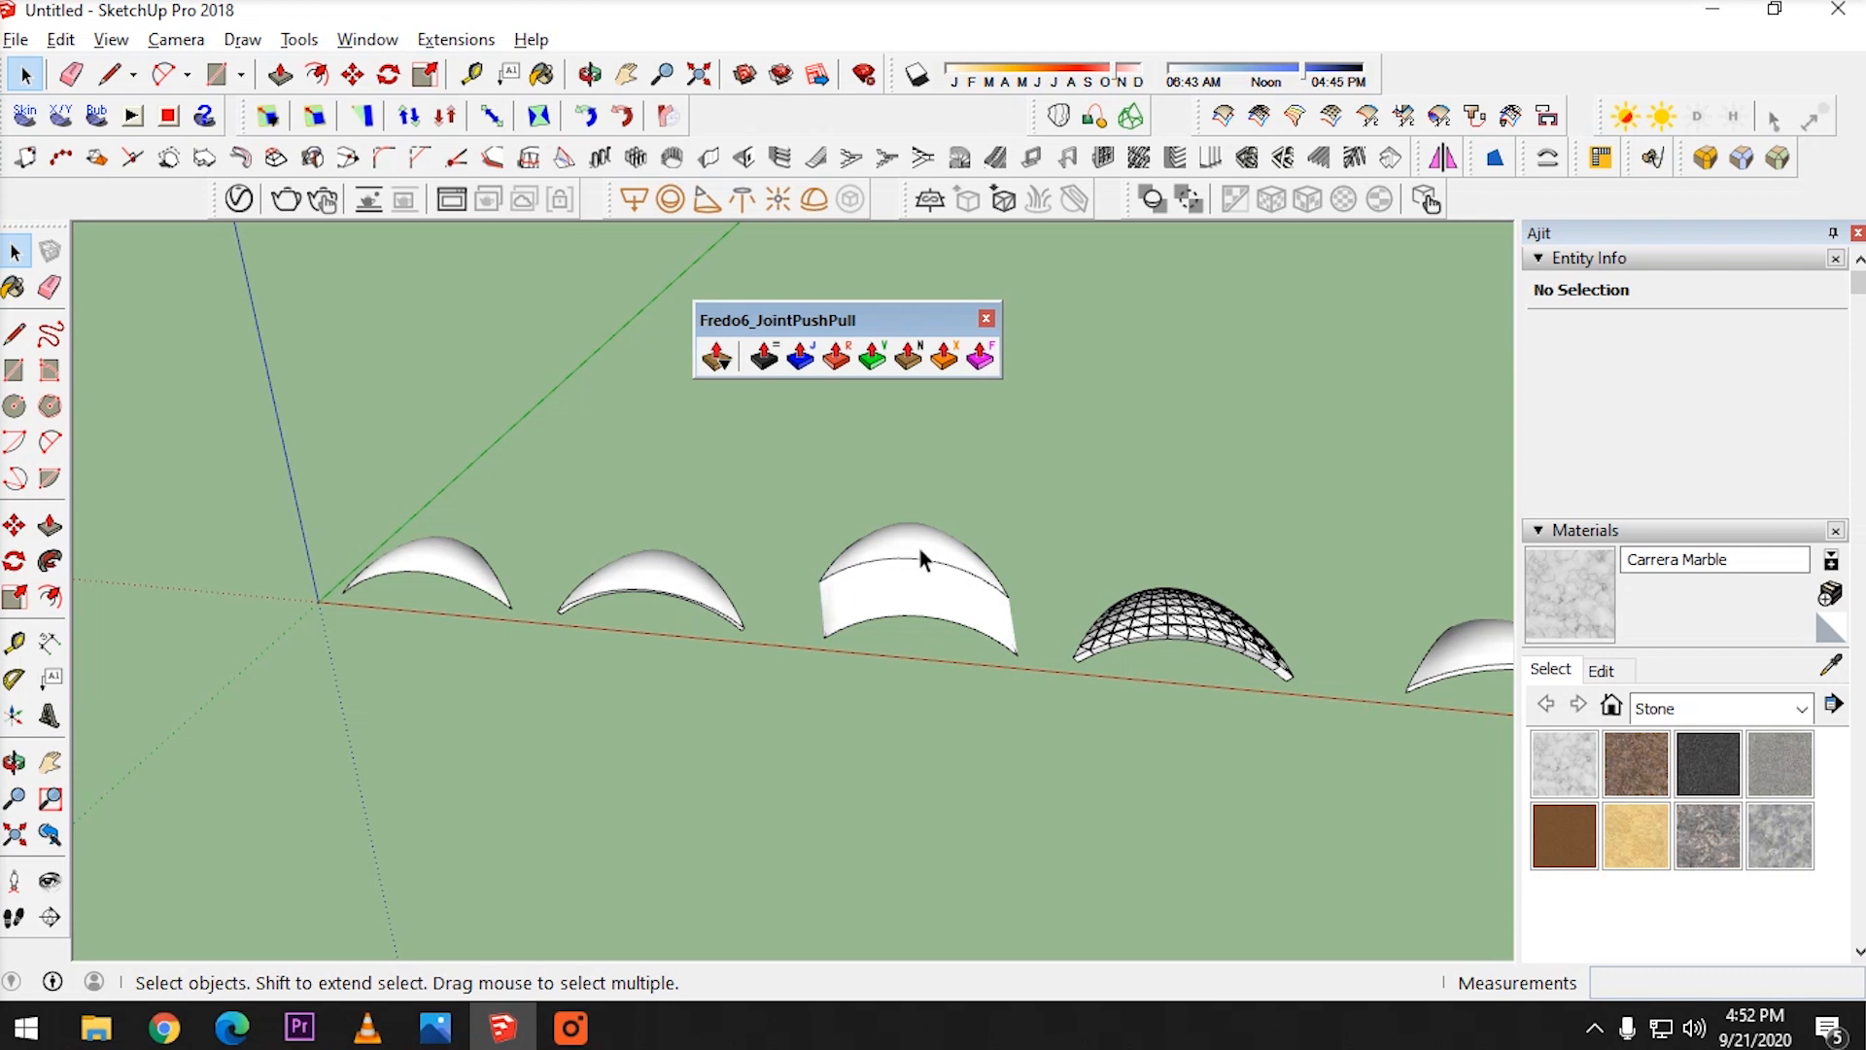
{"action": "scroll", "coordinate": [414, 547], "scroll_direction": "up", "scroll_amount": 3}
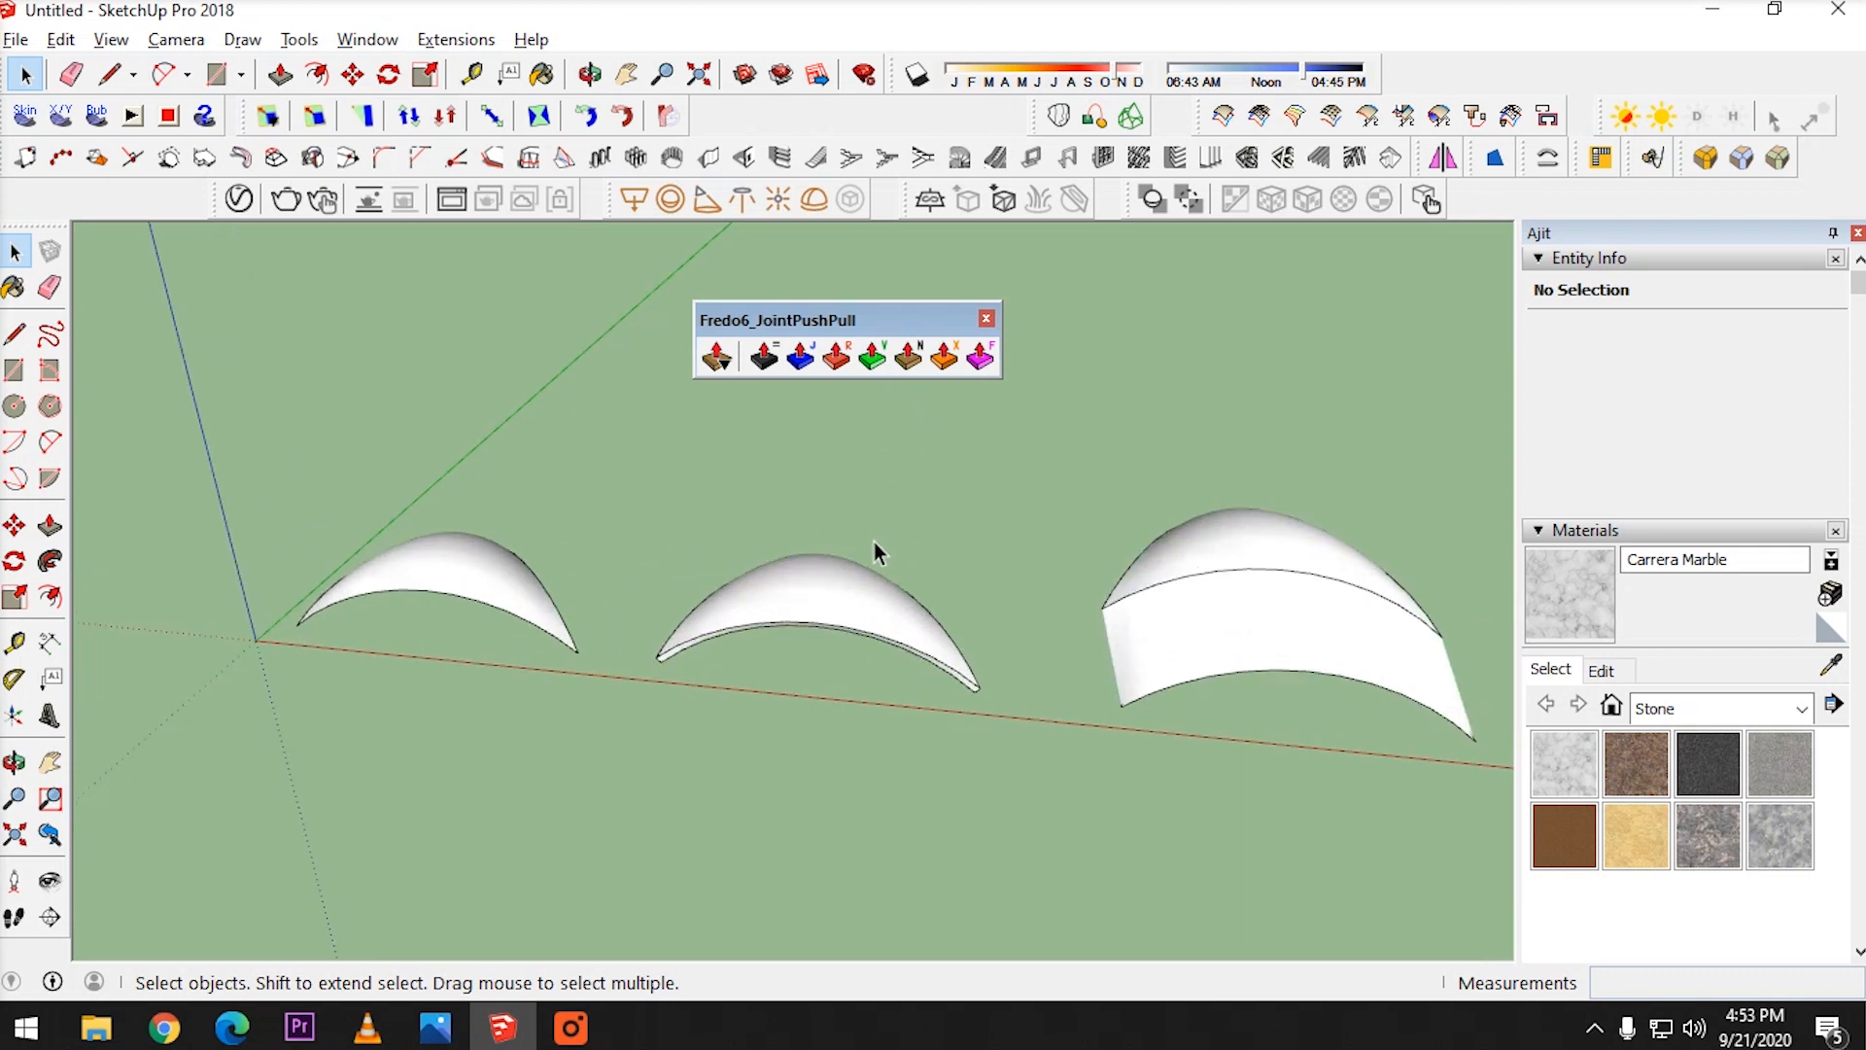
{"action": "scroll", "coordinate": [558, 563], "scroll_direction": "down", "scroll_amount": 3}
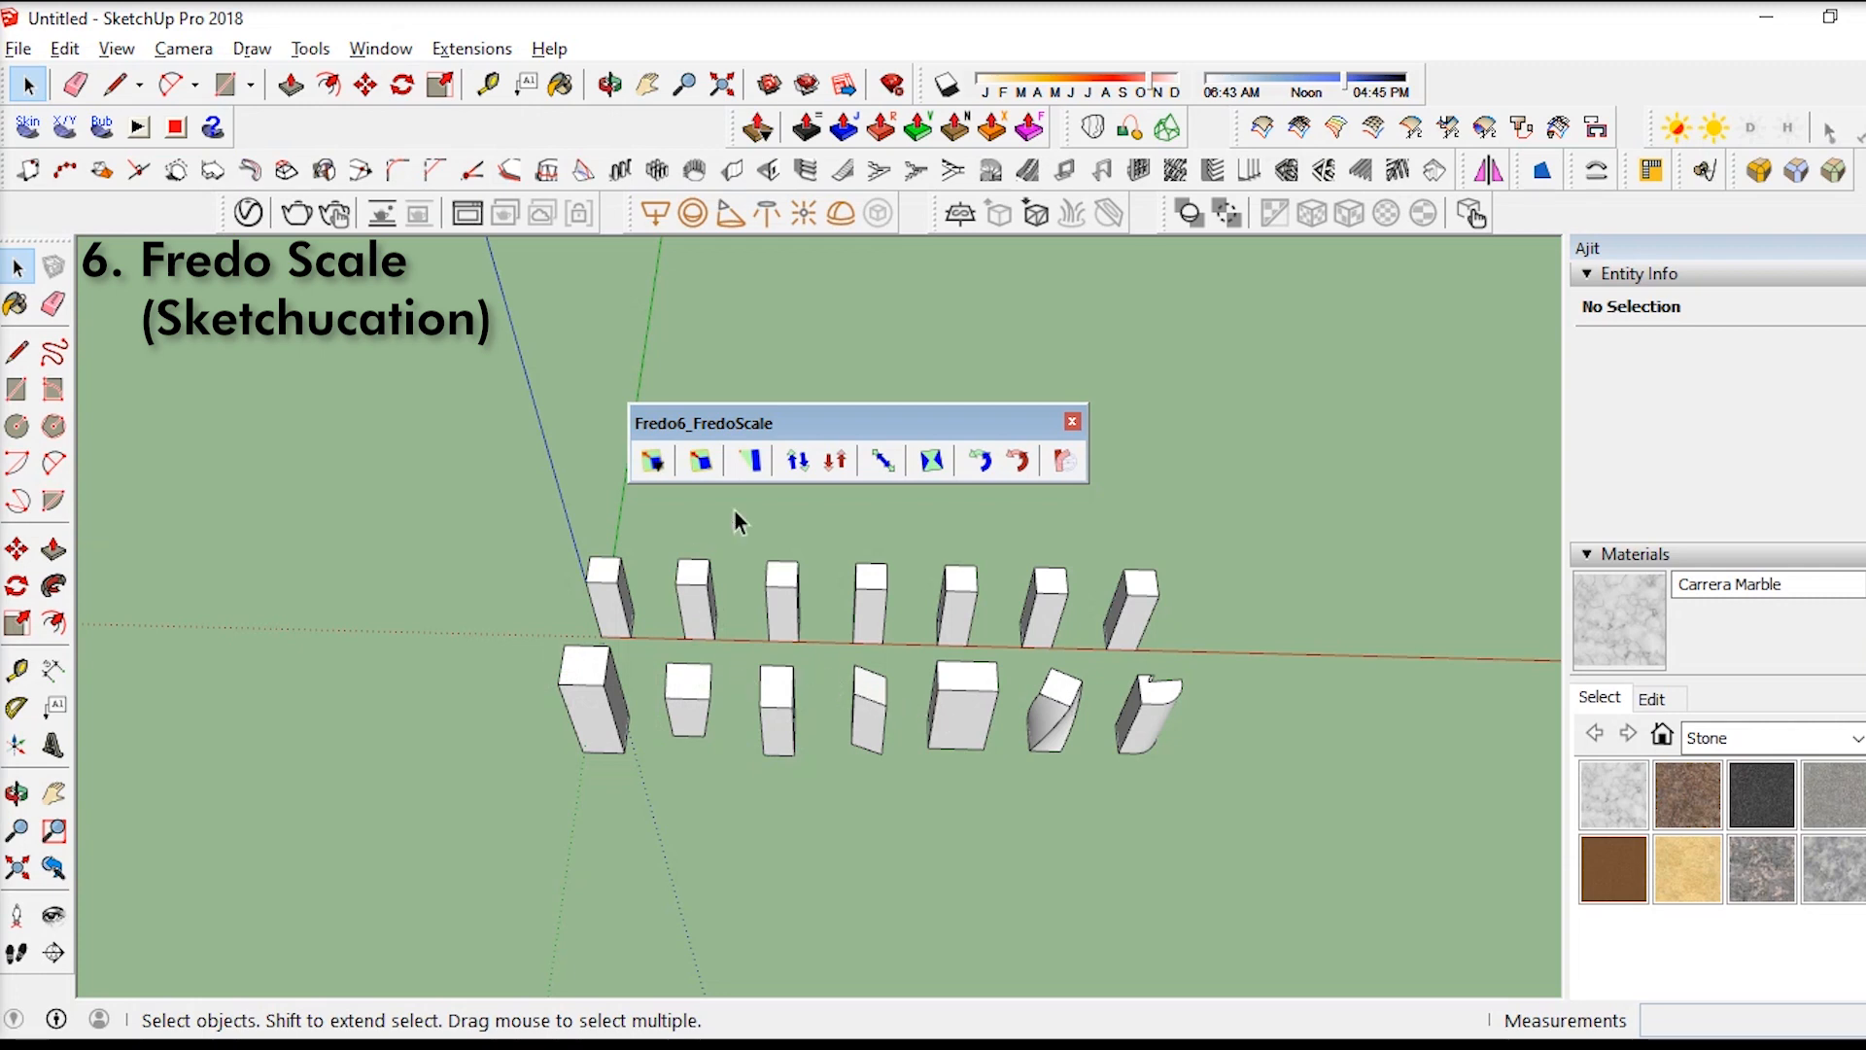
Compare the back row of original blocks with the front row of blocks deformed by FredoScale
{"action": "scroll", "coordinate": [729, 612], "scroll_direction": "up", "scroll_amount": 5}
{"action": "scroll", "coordinate": [802, 707], "scroll_direction": "down", "scroll_amount": 4}
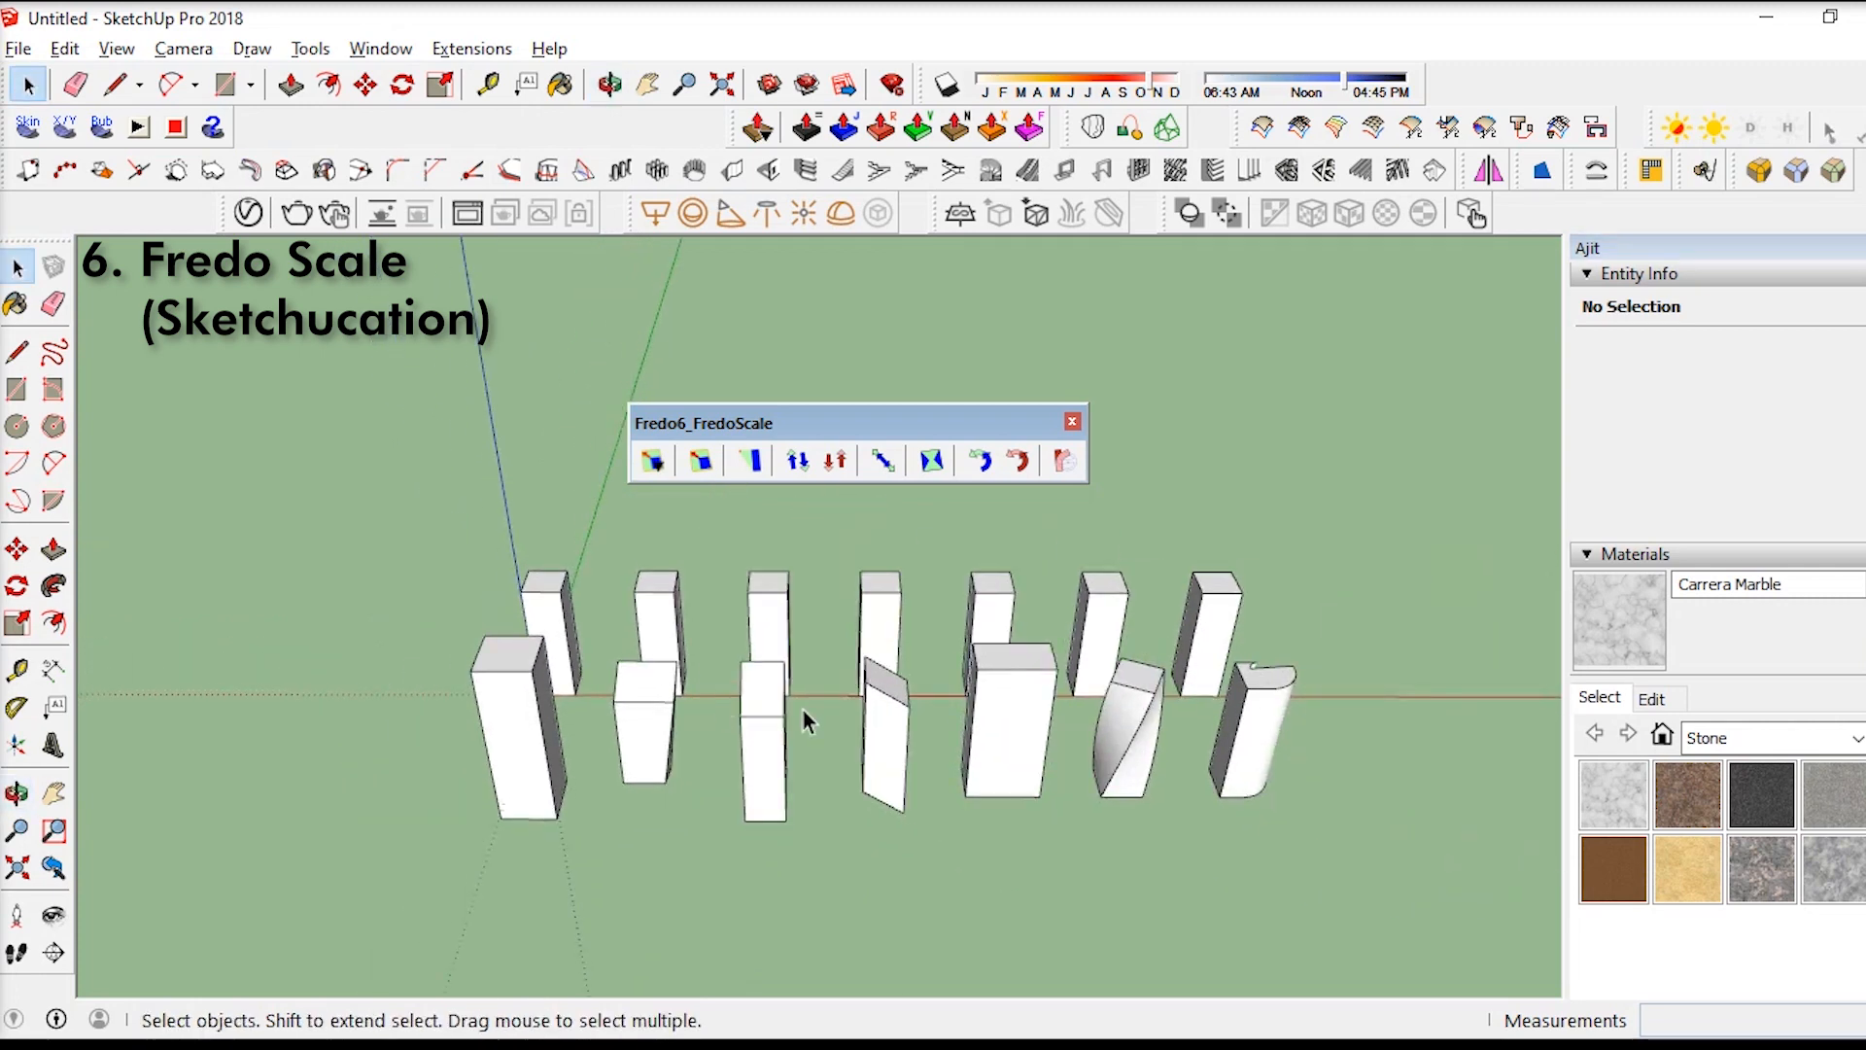
{"action": "mouse_move", "coordinate": [802, 707]}
{"action": "middle_mouse_down"}
{"action": "mouse_move", "coordinate": [666, 646]}
{"action": "mouse_move", "coordinate": [855, 655]}
{"action": "mouse_move", "coordinate": [794, 739]}
{"action": "middle_mouse_up"}
{"action": "scroll", "coordinate": [797, 680], "scroll_direction": "up", "scroll_amount": 3}
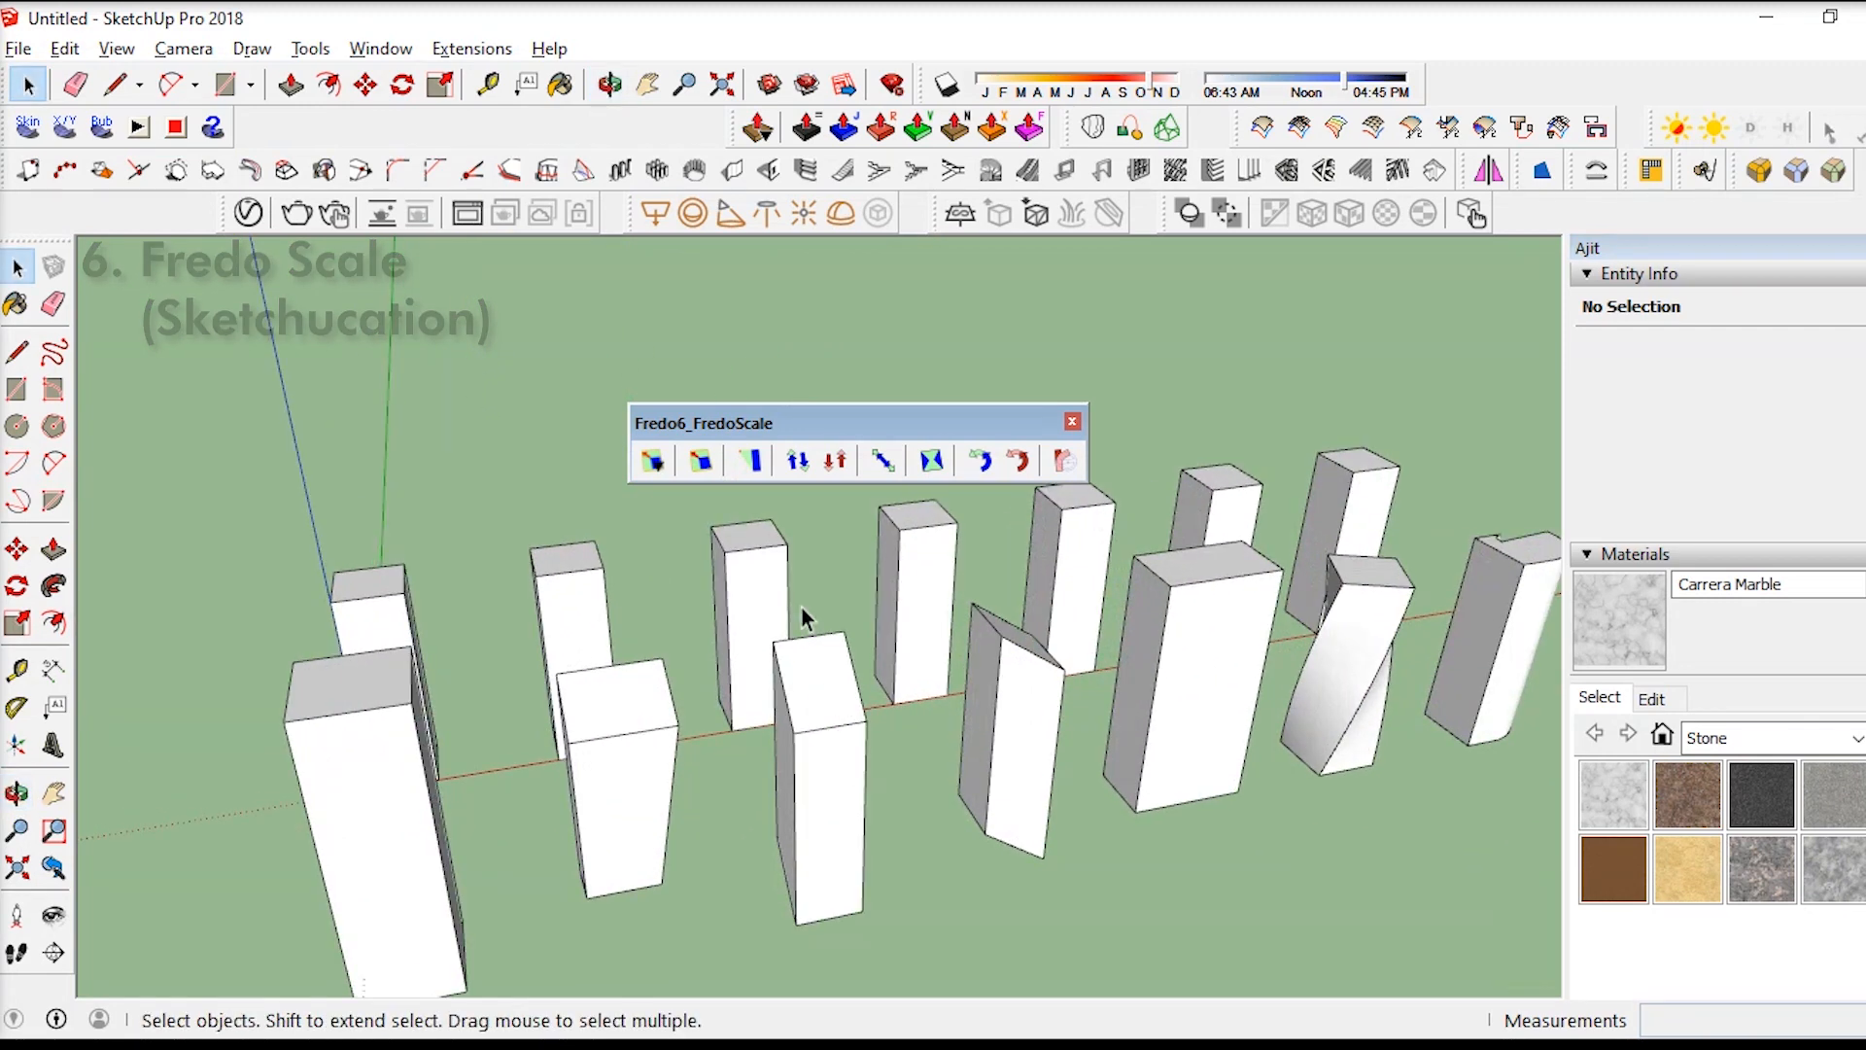
{"action": "middle_click_drag", "start_coordinate": [738, 661], "coordinate": [625, 620]}
{"action": "scroll", "coordinate": [700, 603], "scroll_direction": "down", "scroll_amount": 5}
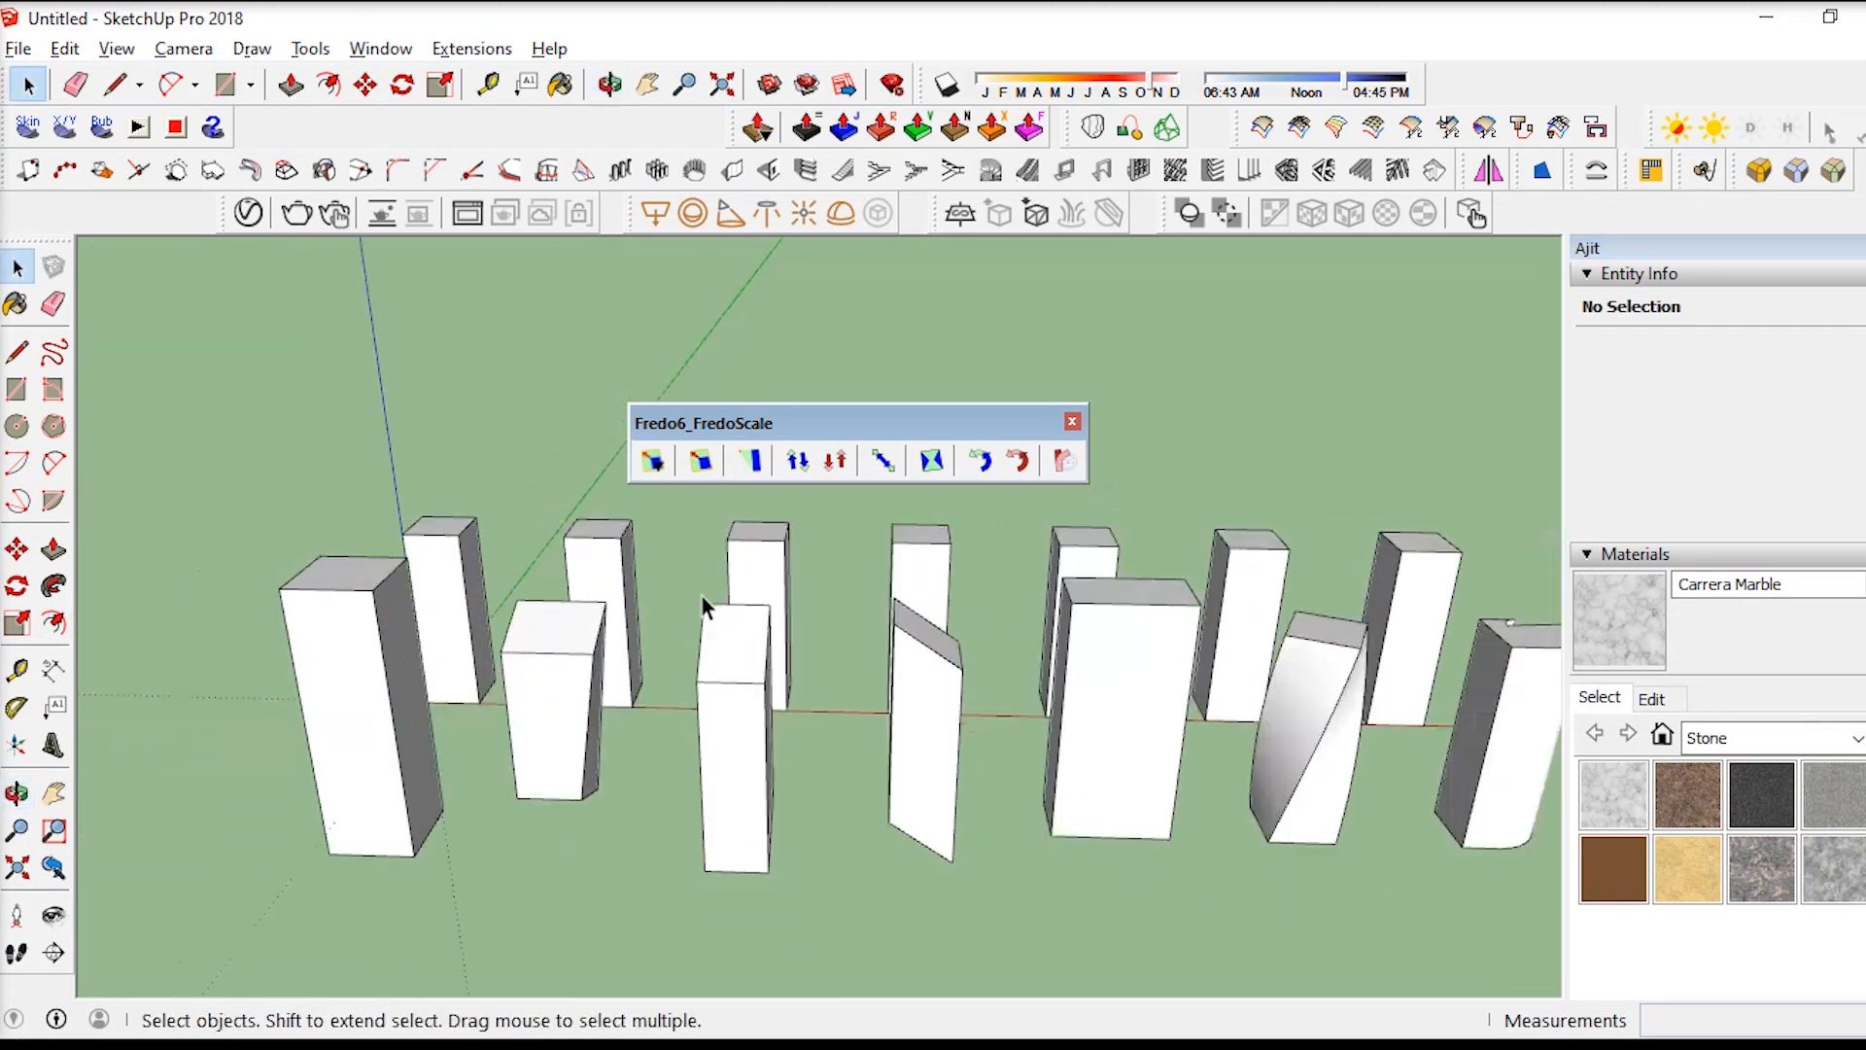
{"action": "middle_click_drag", "start_coordinate": [942, 640], "coordinate": [809, 585]}
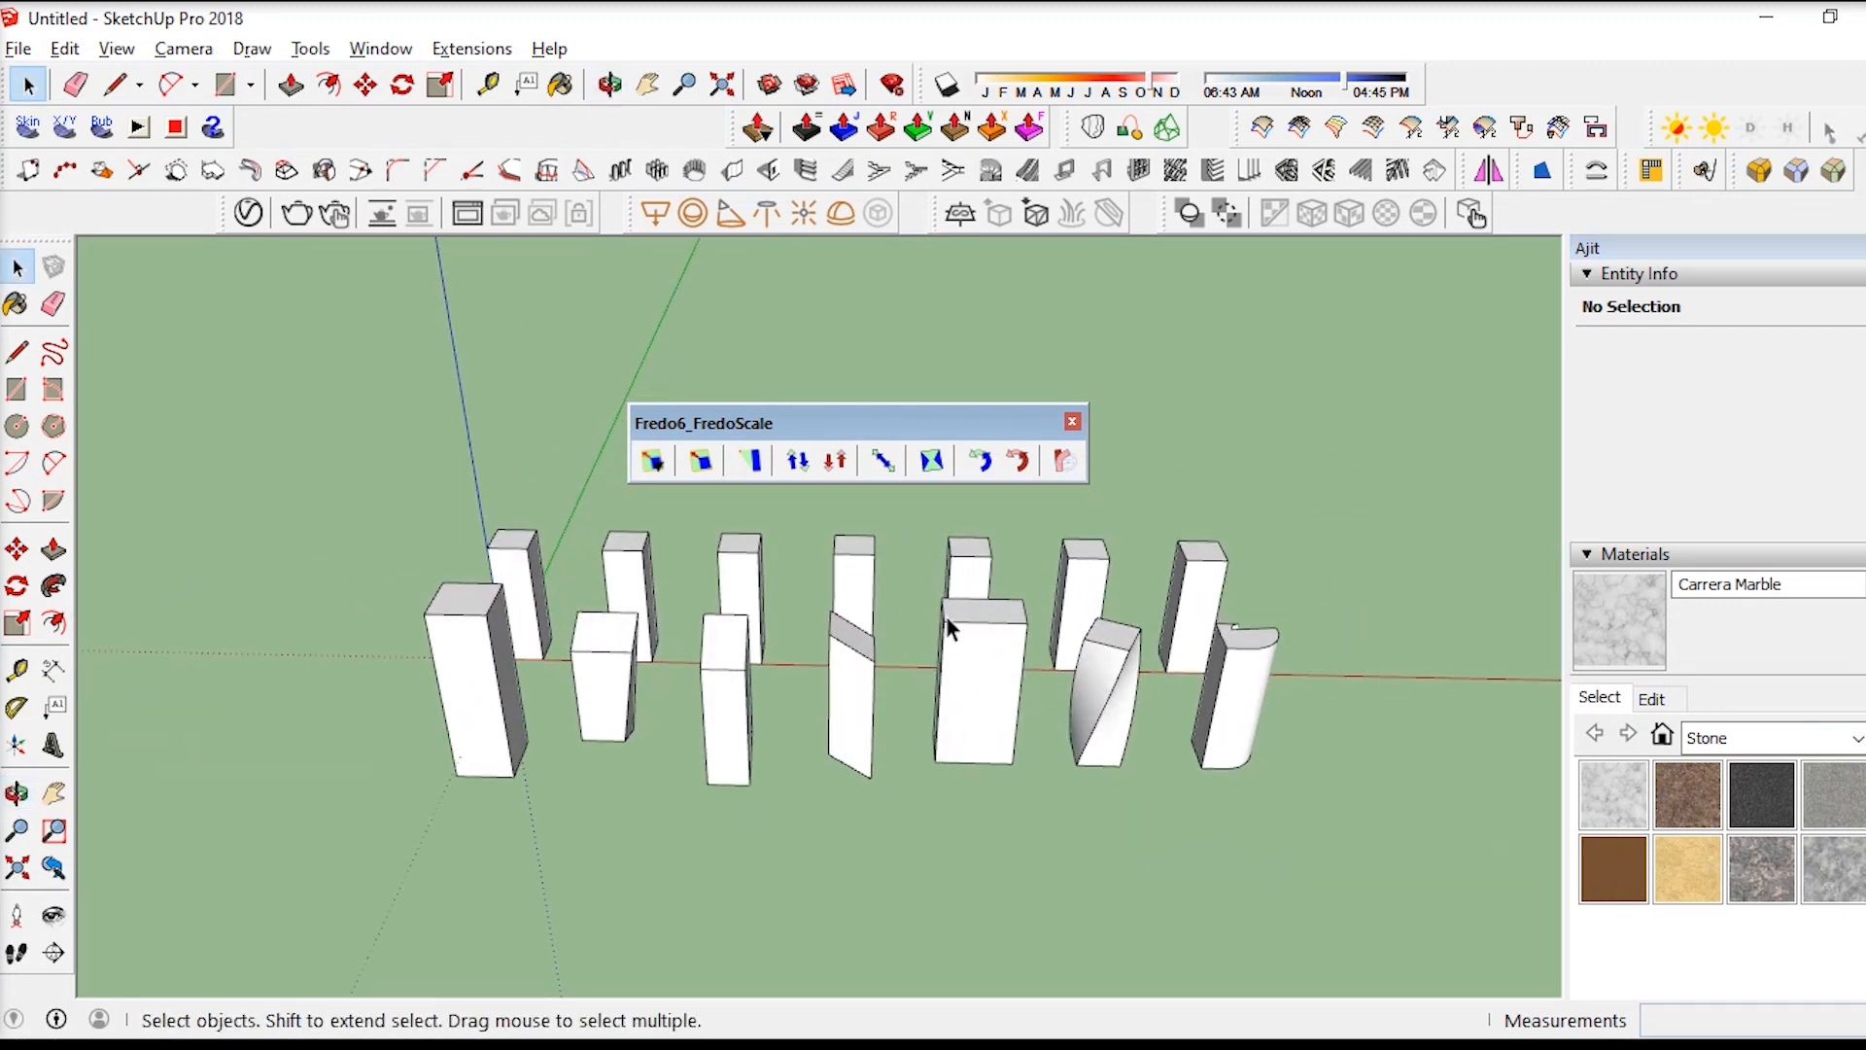
Look closely at the FredoScale examples at the far end of the row, the stretched, twisted and bent blocks
{"action": "scroll", "coordinate": [1108, 700], "scroll_direction": "up", "scroll_amount": 3}
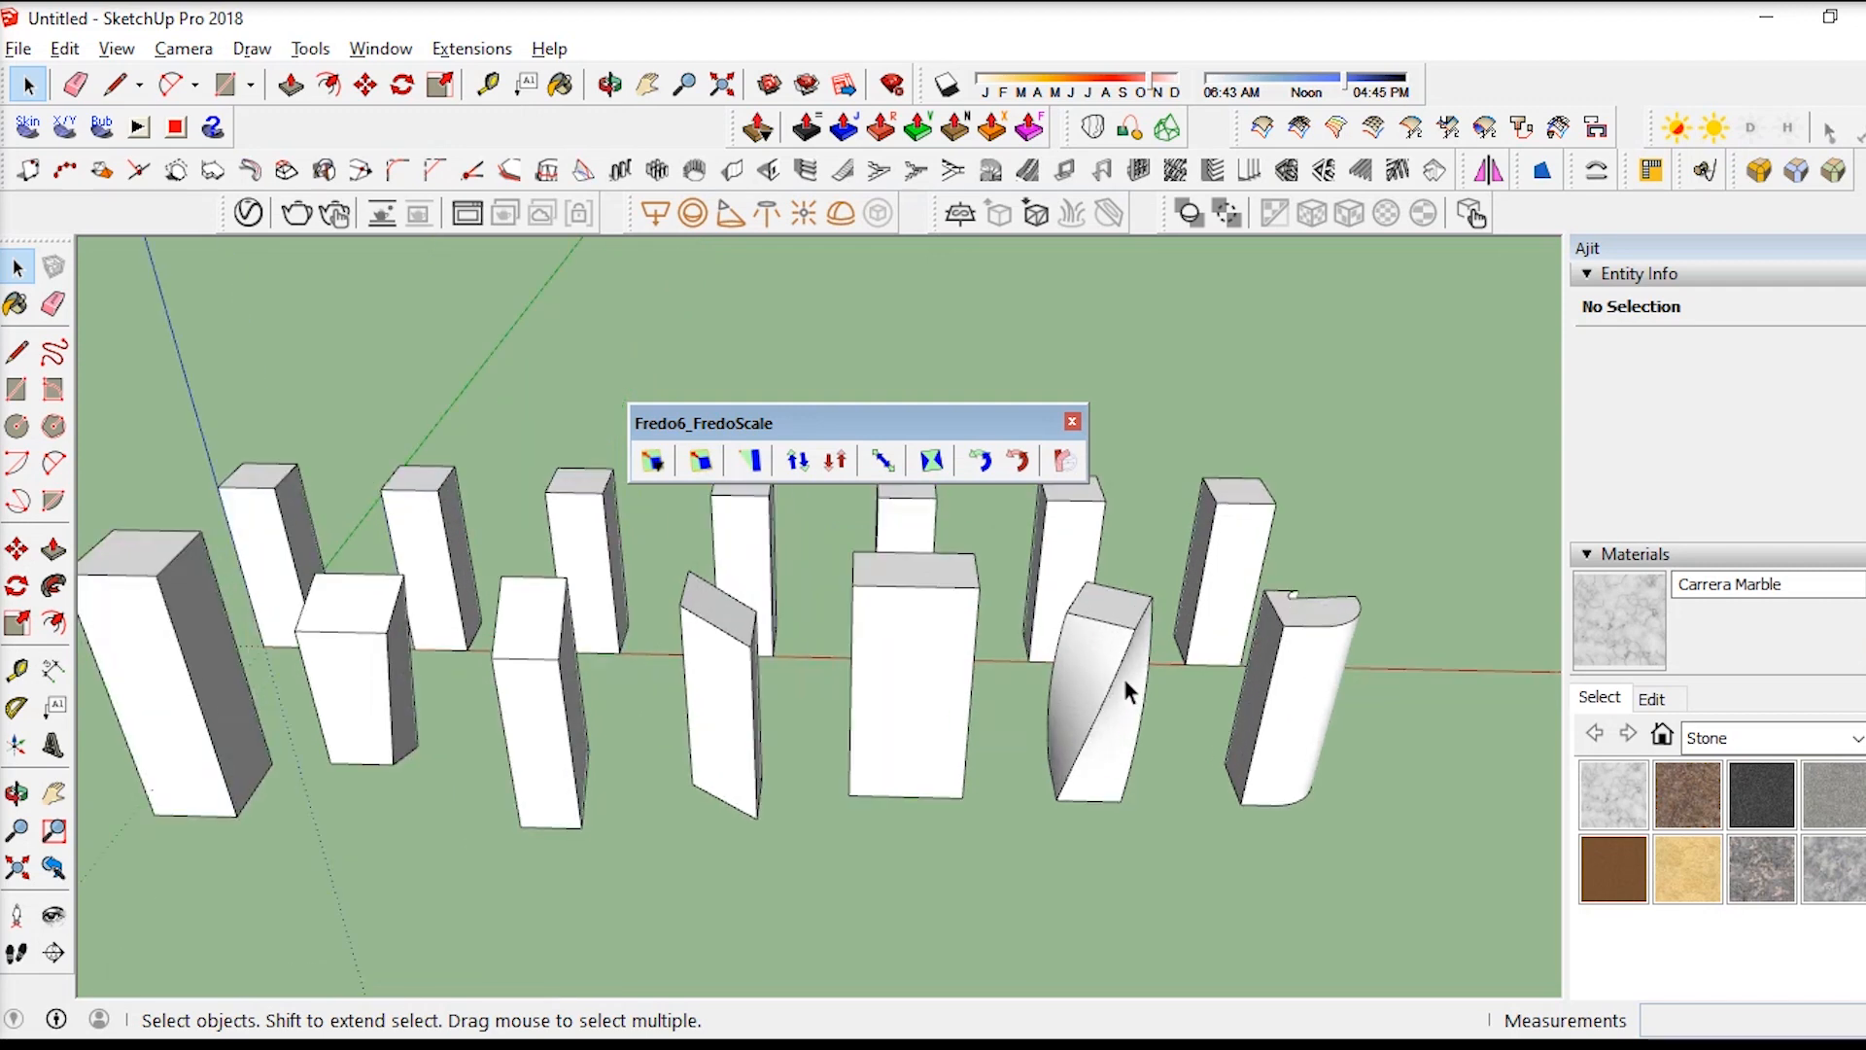
{"action": "middle_click_drag", "start_coordinate": [1124, 678], "coordinate": [1020, 688]}
{"action": "scroll", "coordinate": [1336, 655], "scroll_direction": "down", "scroll_amount": 2}
{"action": "middle_click_drag", "start_coordinate": [868, 656], "coordinate": [941, 639]}
{"action": "scroll", "coordinate": [935, 713], "scroll_direction": "down", "scroll_amount": 3}
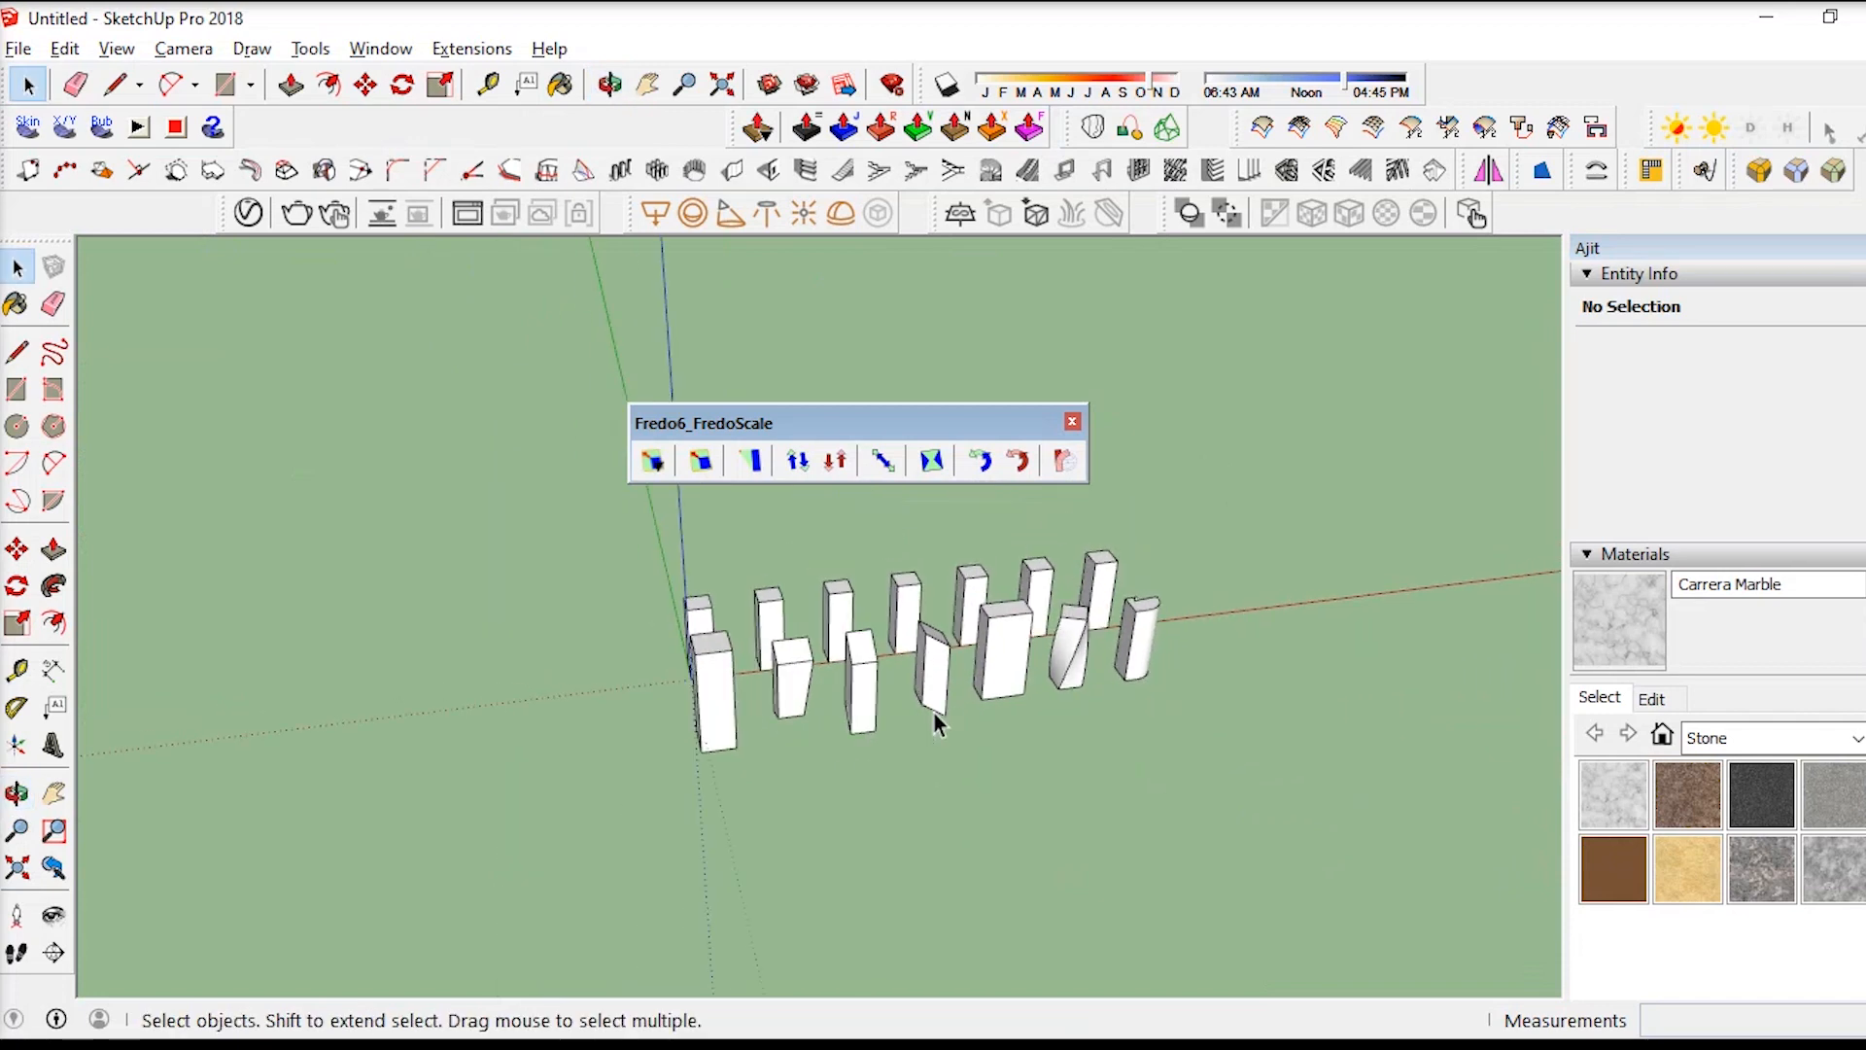
Review the full FredoScale set again, from the enlarged and tapered blocks to the sheared, twisted and bent ones
{"action": "scroll", "coordinate": [762, 649], "scroll_direction": "up", "scroll_amount": 4}
{"action": "middle_click_drag", "start_coordinate": [744, 649], "coordinate": [593, 617]}
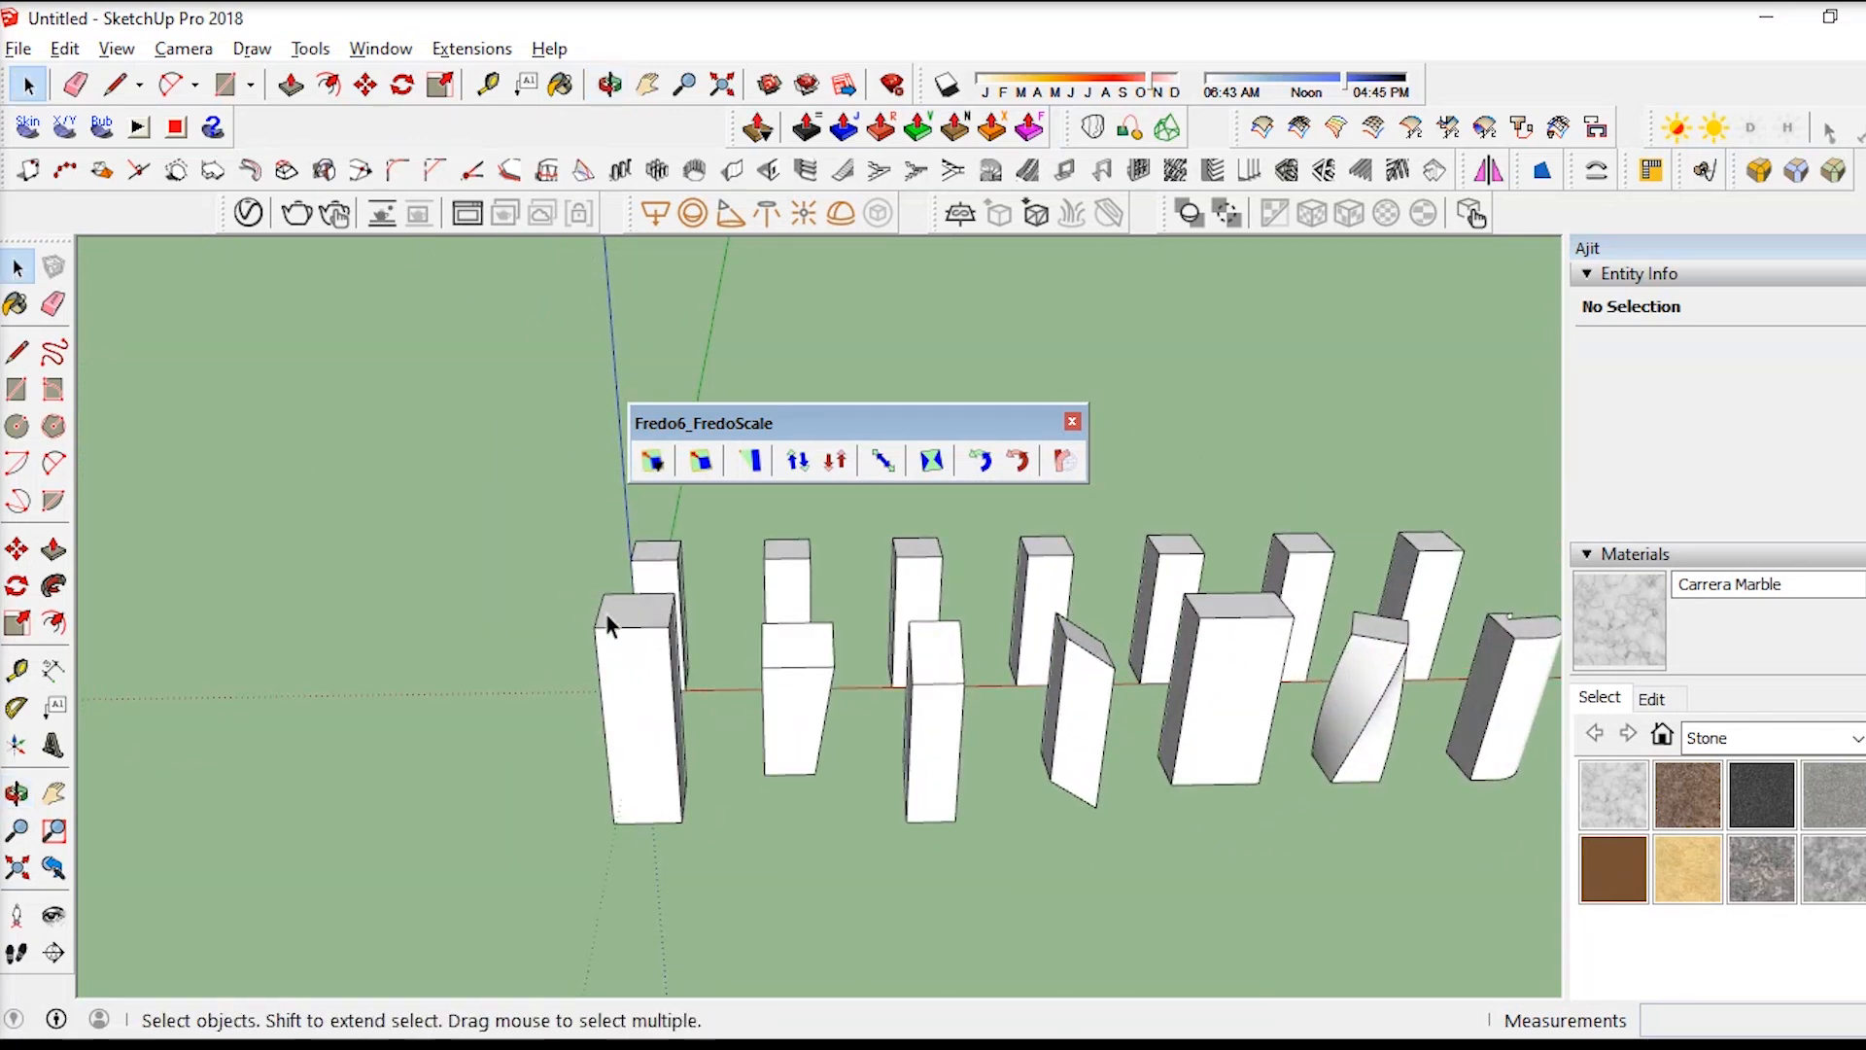
{"action": "scroll", "coordinate": [966, 646], "scroll_direction": "down", "scroll_amount": 3}
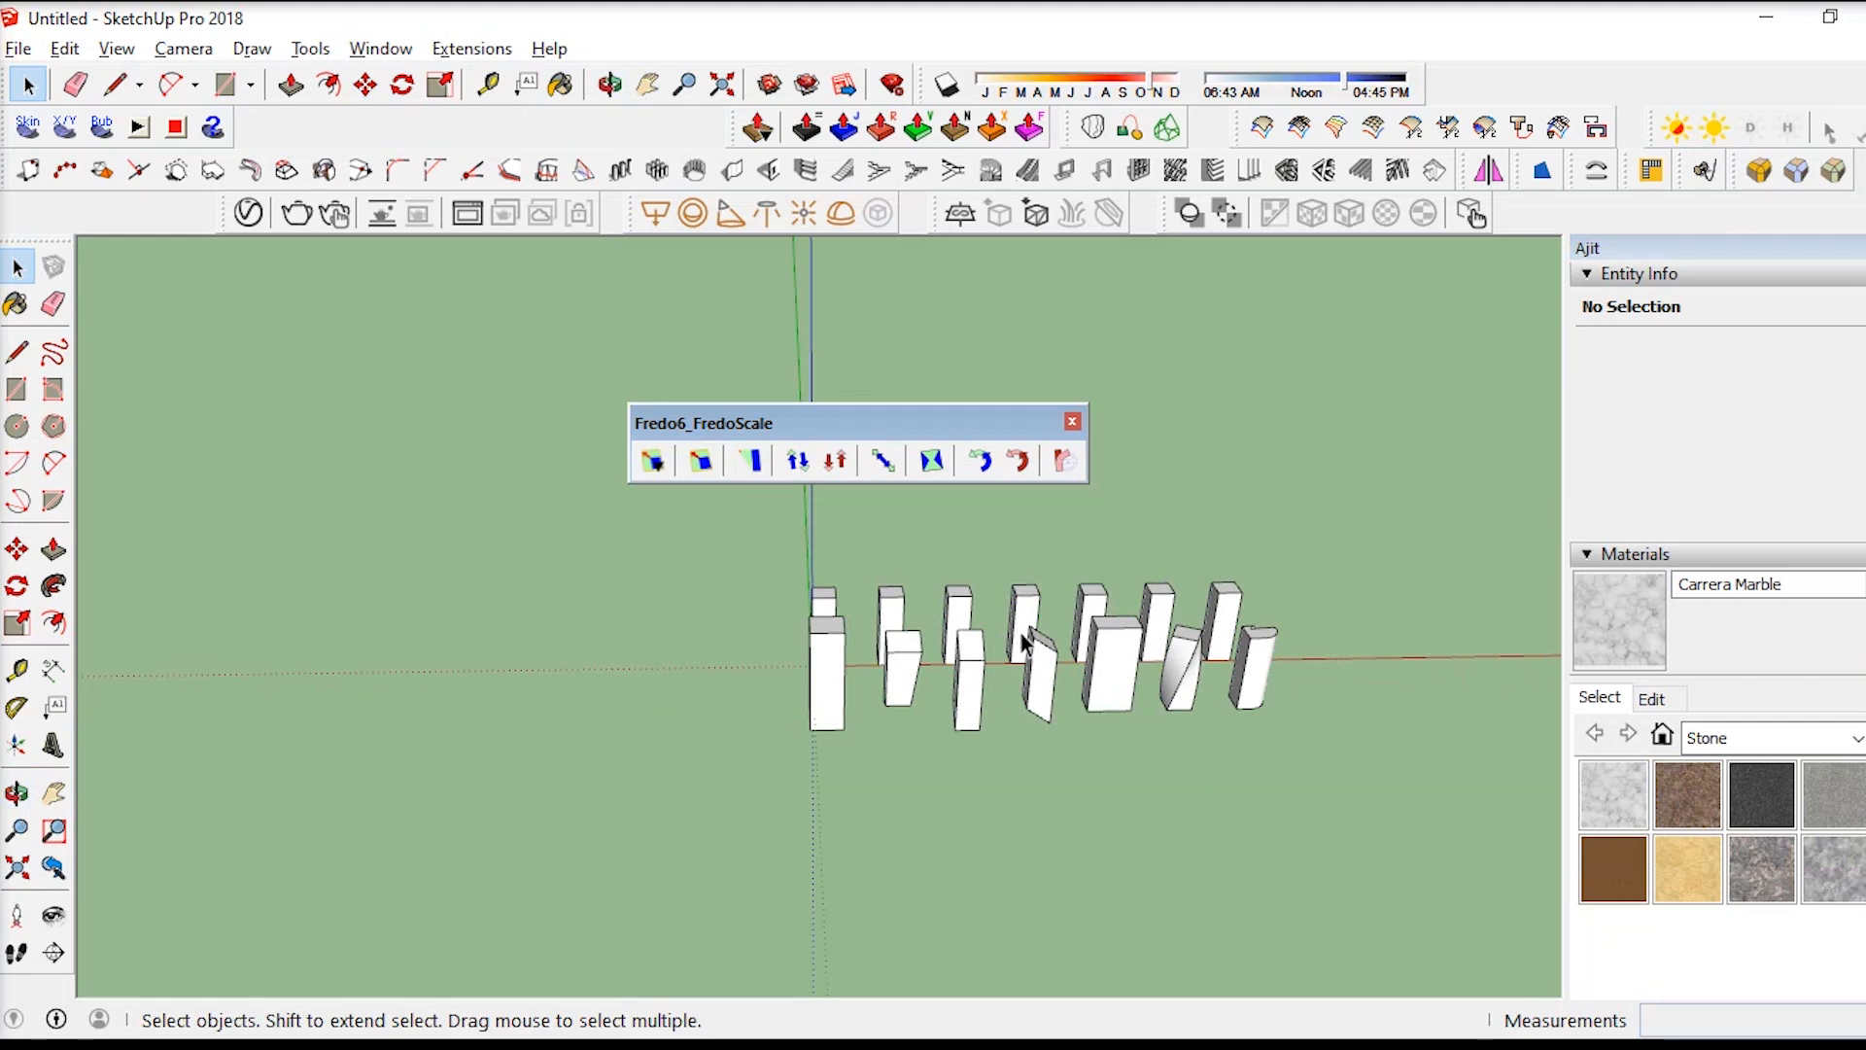
{"action": "scroll", "coordinate": [1252, 634], "scroll_direction": "up", "scroll_amount": 4}
{"action": "middle_click_drag", "start_coordinate": [1150, 645], "coordinate": [1110, 636]}
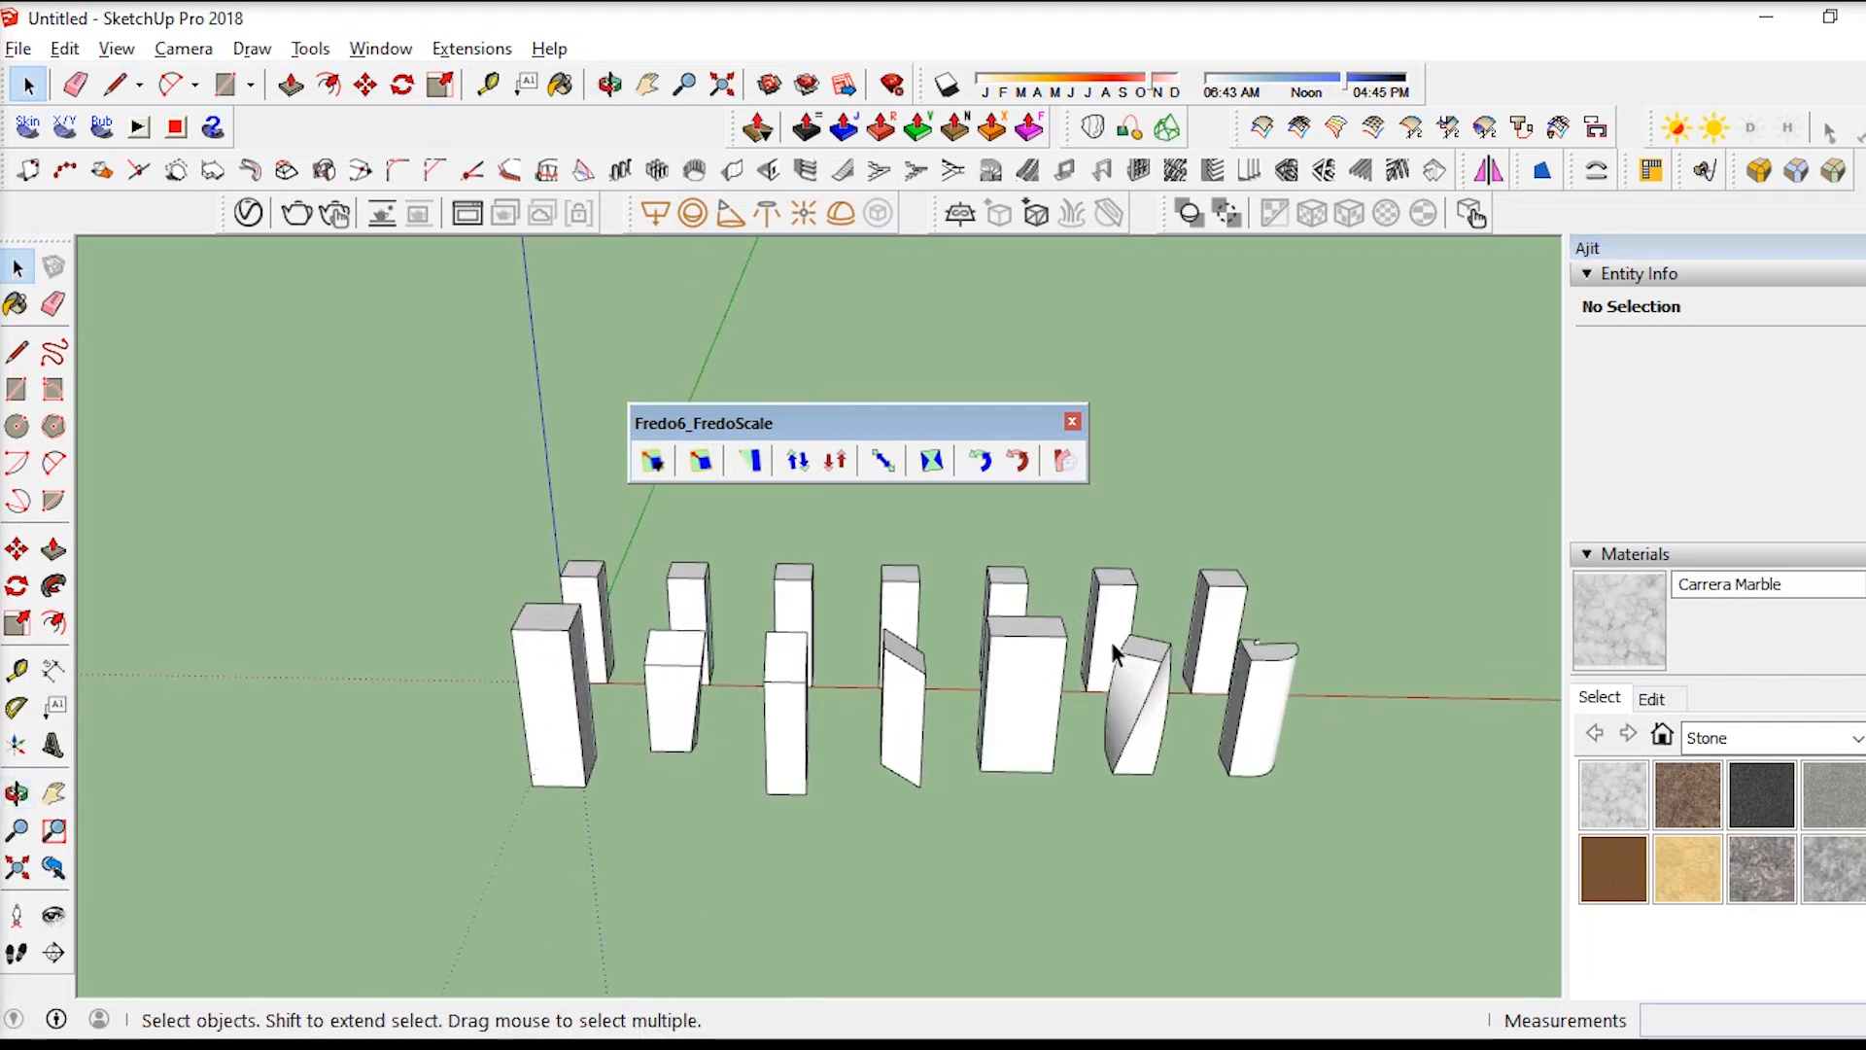
{"action": "scroll", "coordinate": [880, 651], "scroll_direction": "down", "scroll_amount": 3}
{"action": "scroll", "coordinate": [894, 661], "scroll_direction": "up", "scroll_amount": 3}
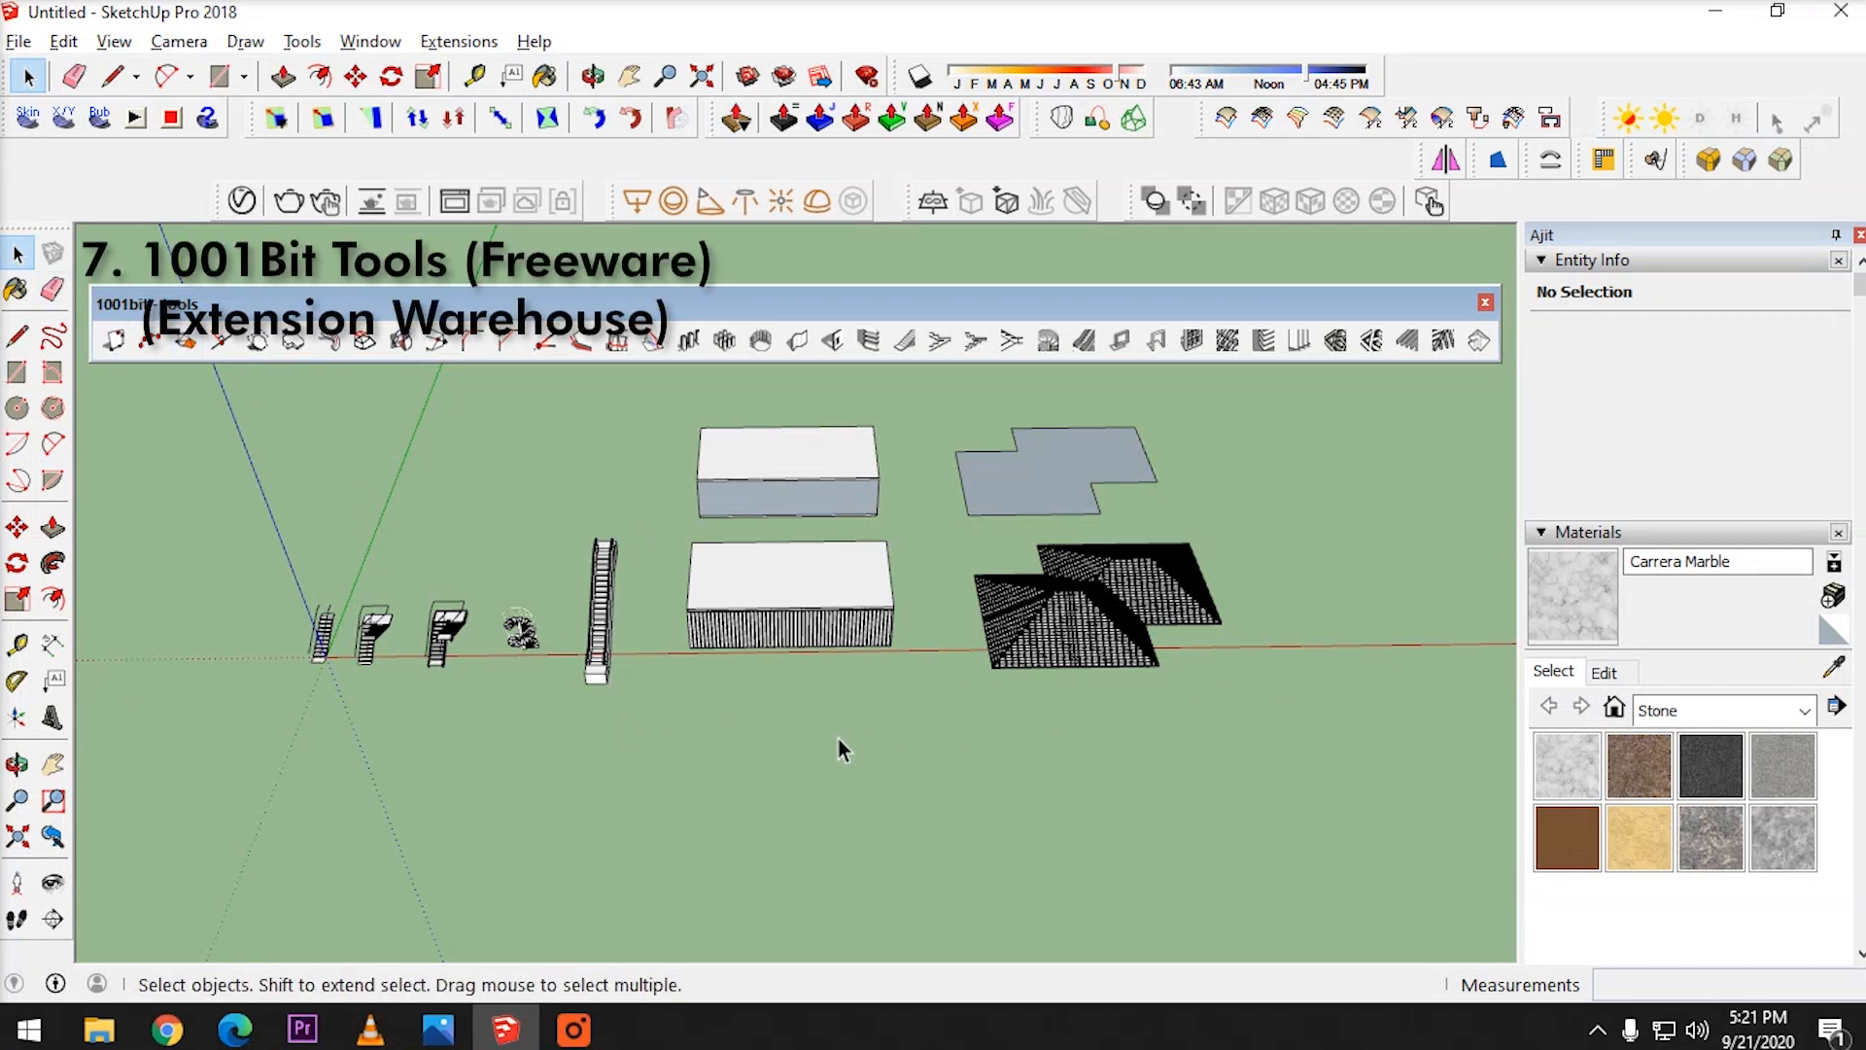
Examine the 1001bit staircase examples, including the straight, landing and spiral stairs and the escalator
{"action": "middle_click_drag", "start_coordinate": [1151, 746], "coordinate": [1127, 695]}
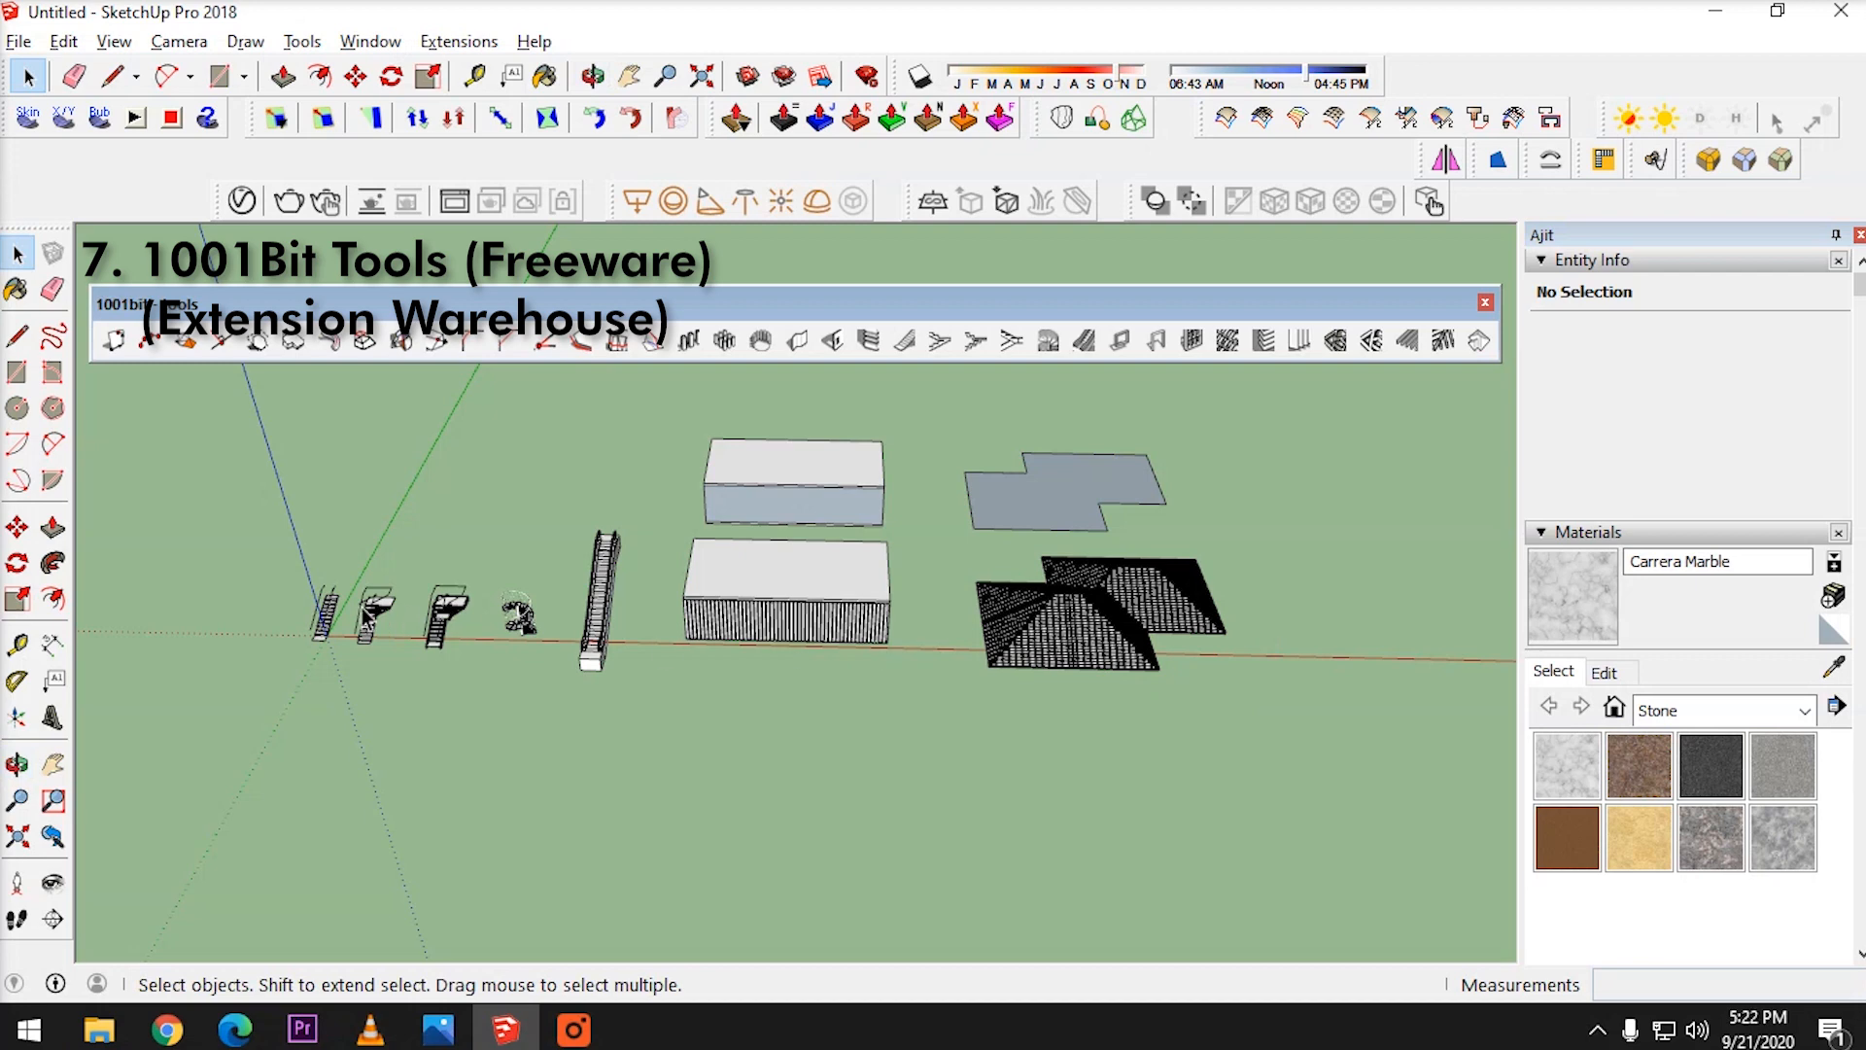
{"action": "scroll", "coordinate": [309, 619], "scroll_direction": "up", "scroll_amount": 3}
{"action": "scroll", "coordinate": [353, 632], "scroll_direction": "up", "scroll_amount": 2}
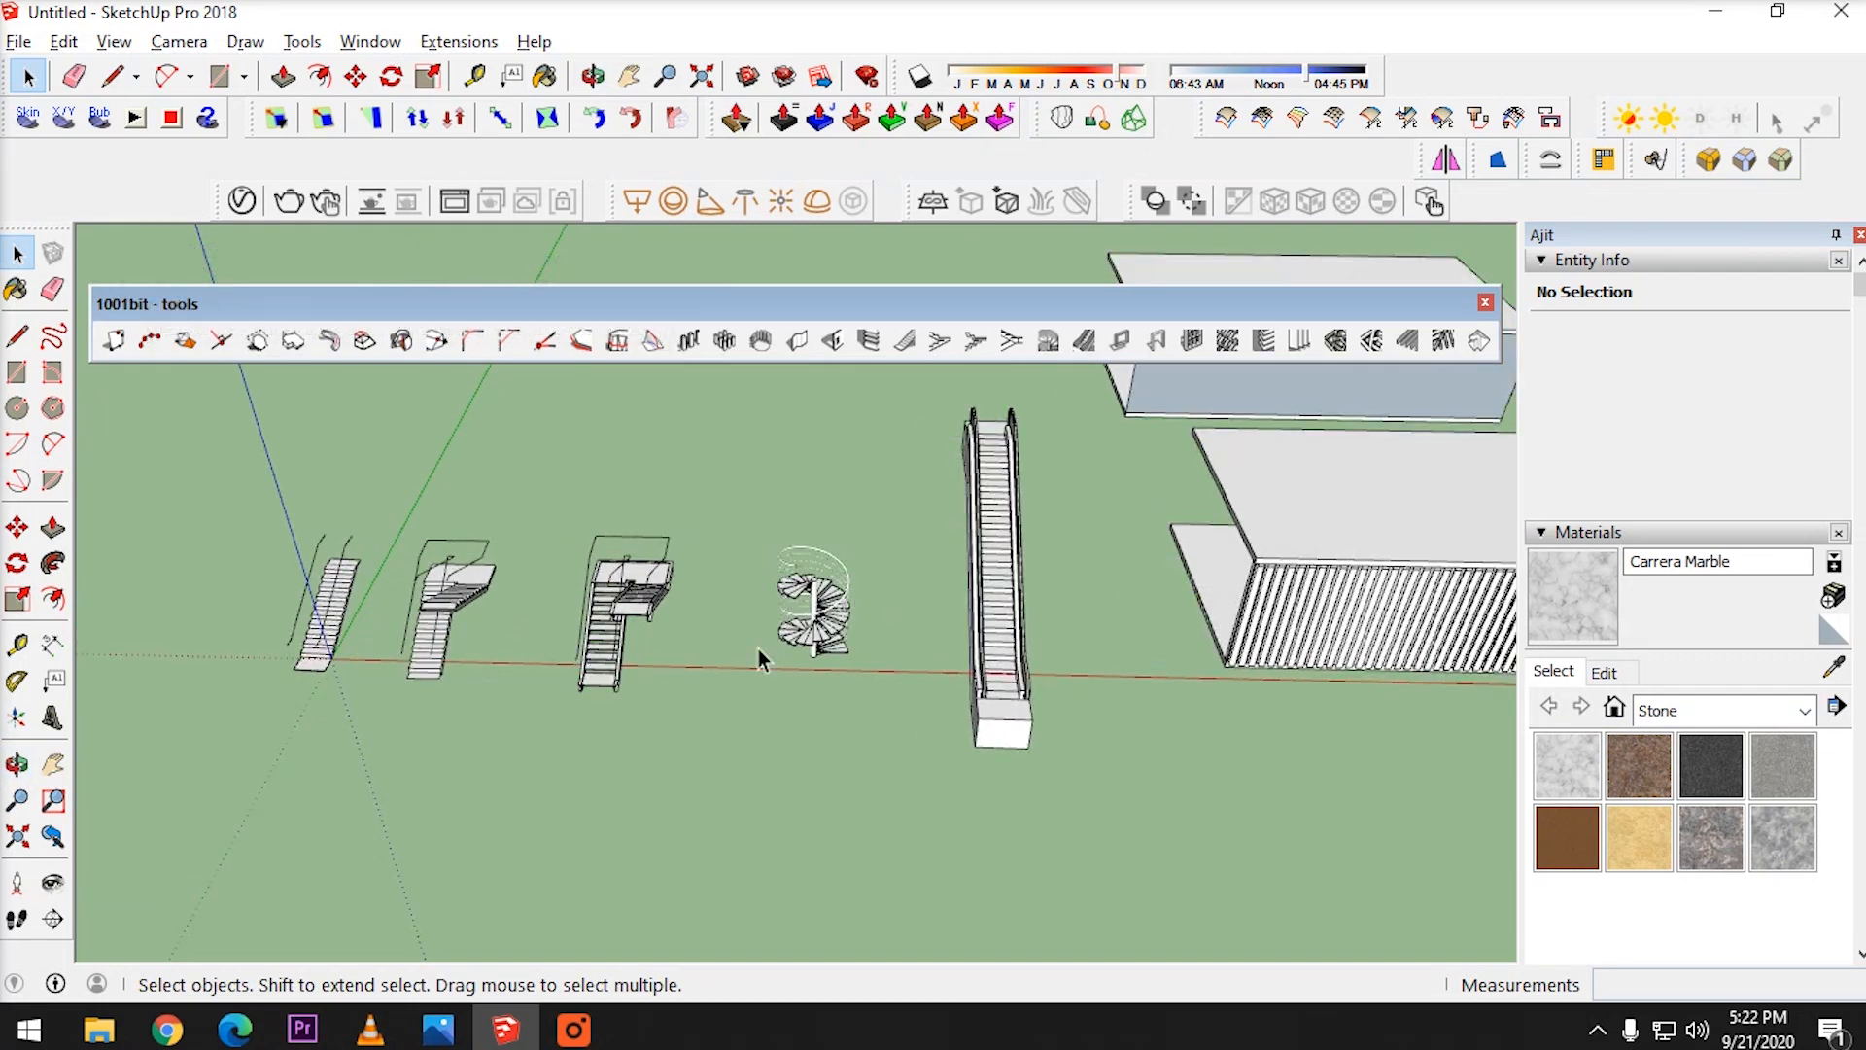
{"action": "scroll", "coordinate": [556, 647], "scroll_direction": "down", "scroll_amount": 3}
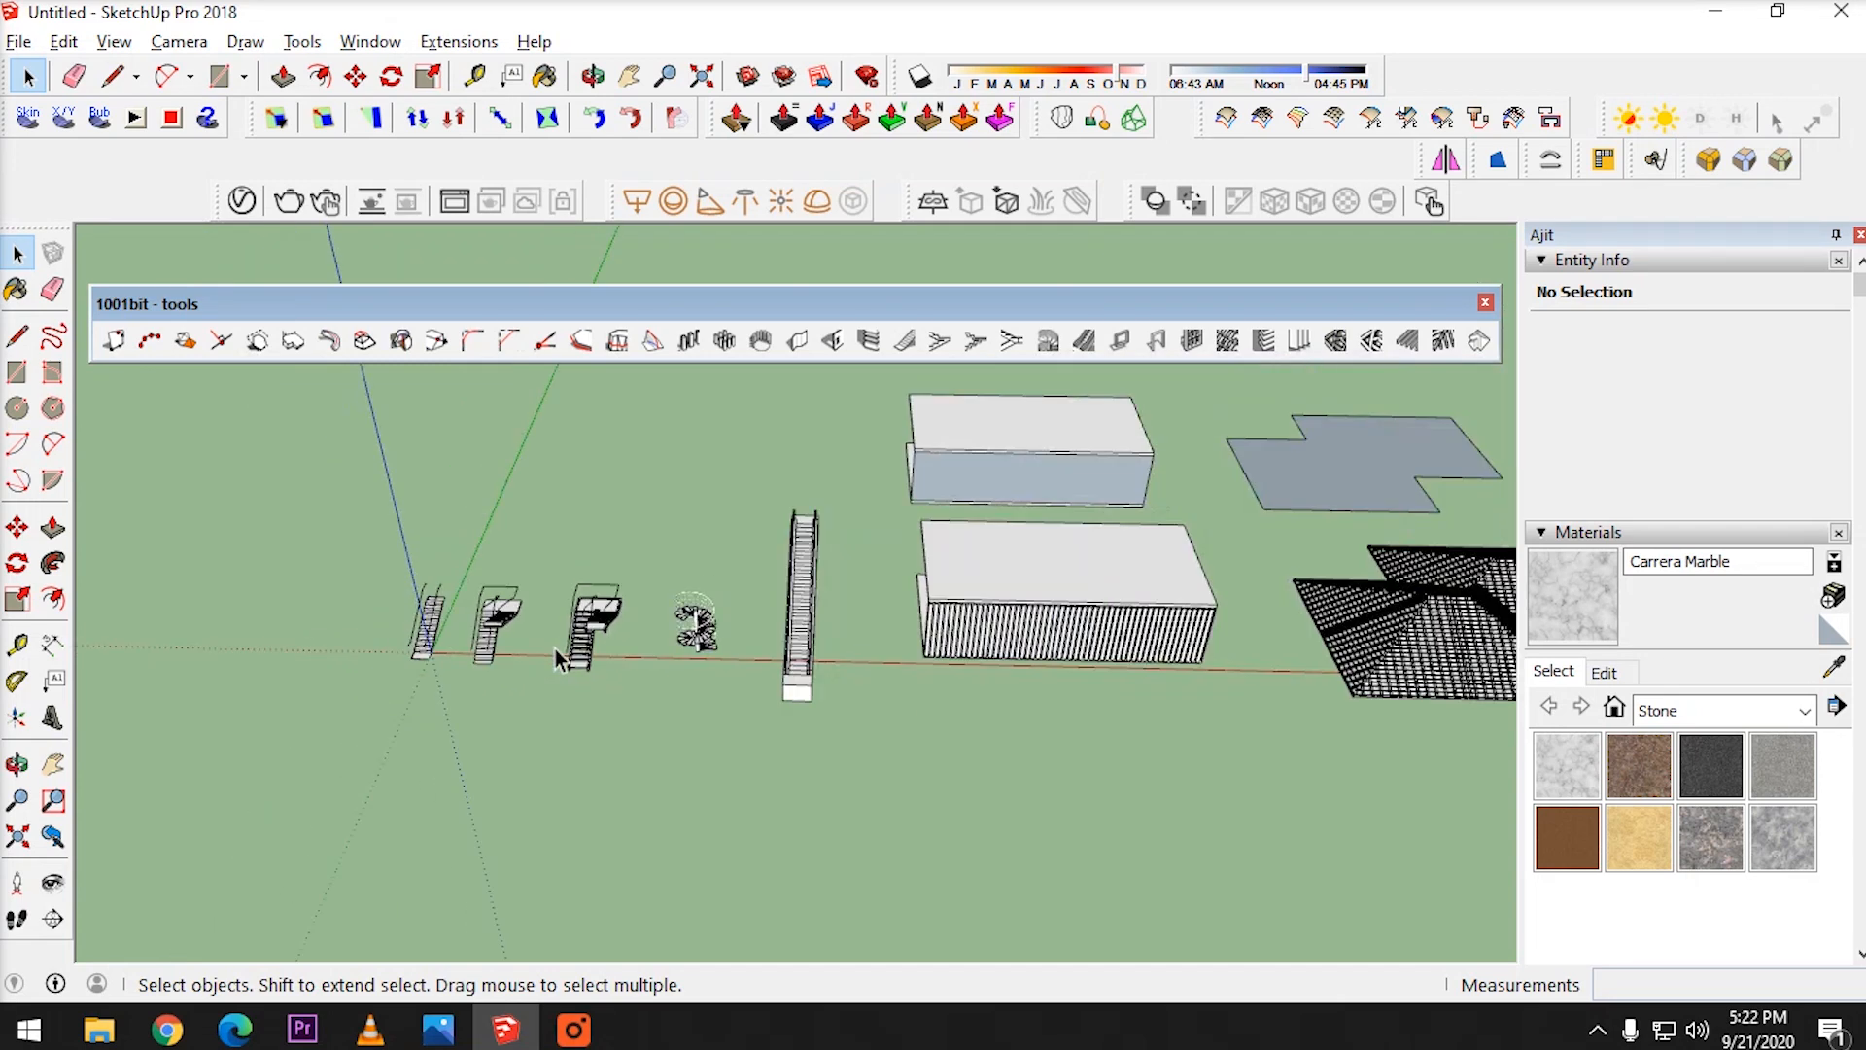
Compare the plain box with the box fitted with vertical louvres in the 1001bit examples
{"action": "scroll", "coordinate": [1143, 457], "scroll_direction": "up", "scroll_amount": 3}
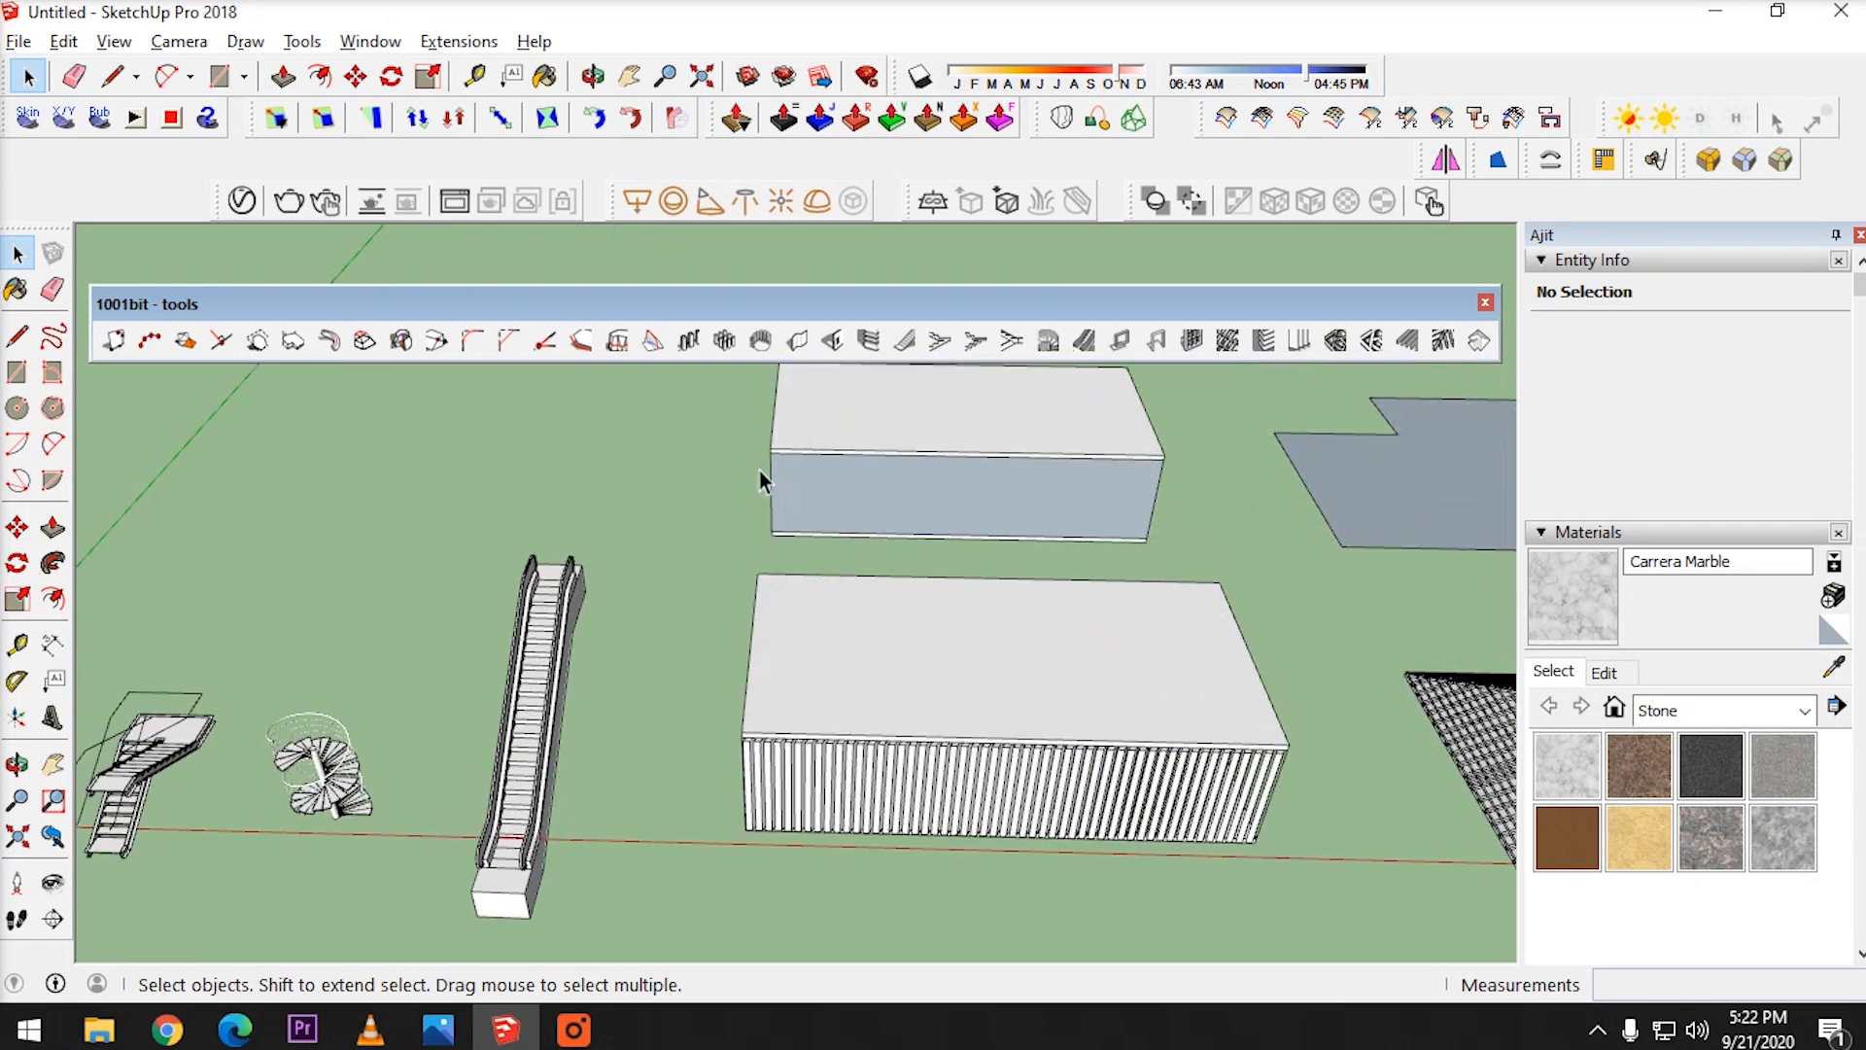
{"action": "middle_click_drag", "start_coordinate": [760, 471], "coordinate": [755, 531]}
{"action": "scroll", "coordinate": [620, 642], "scroll_direction": "down", "scroll_amount": 3}
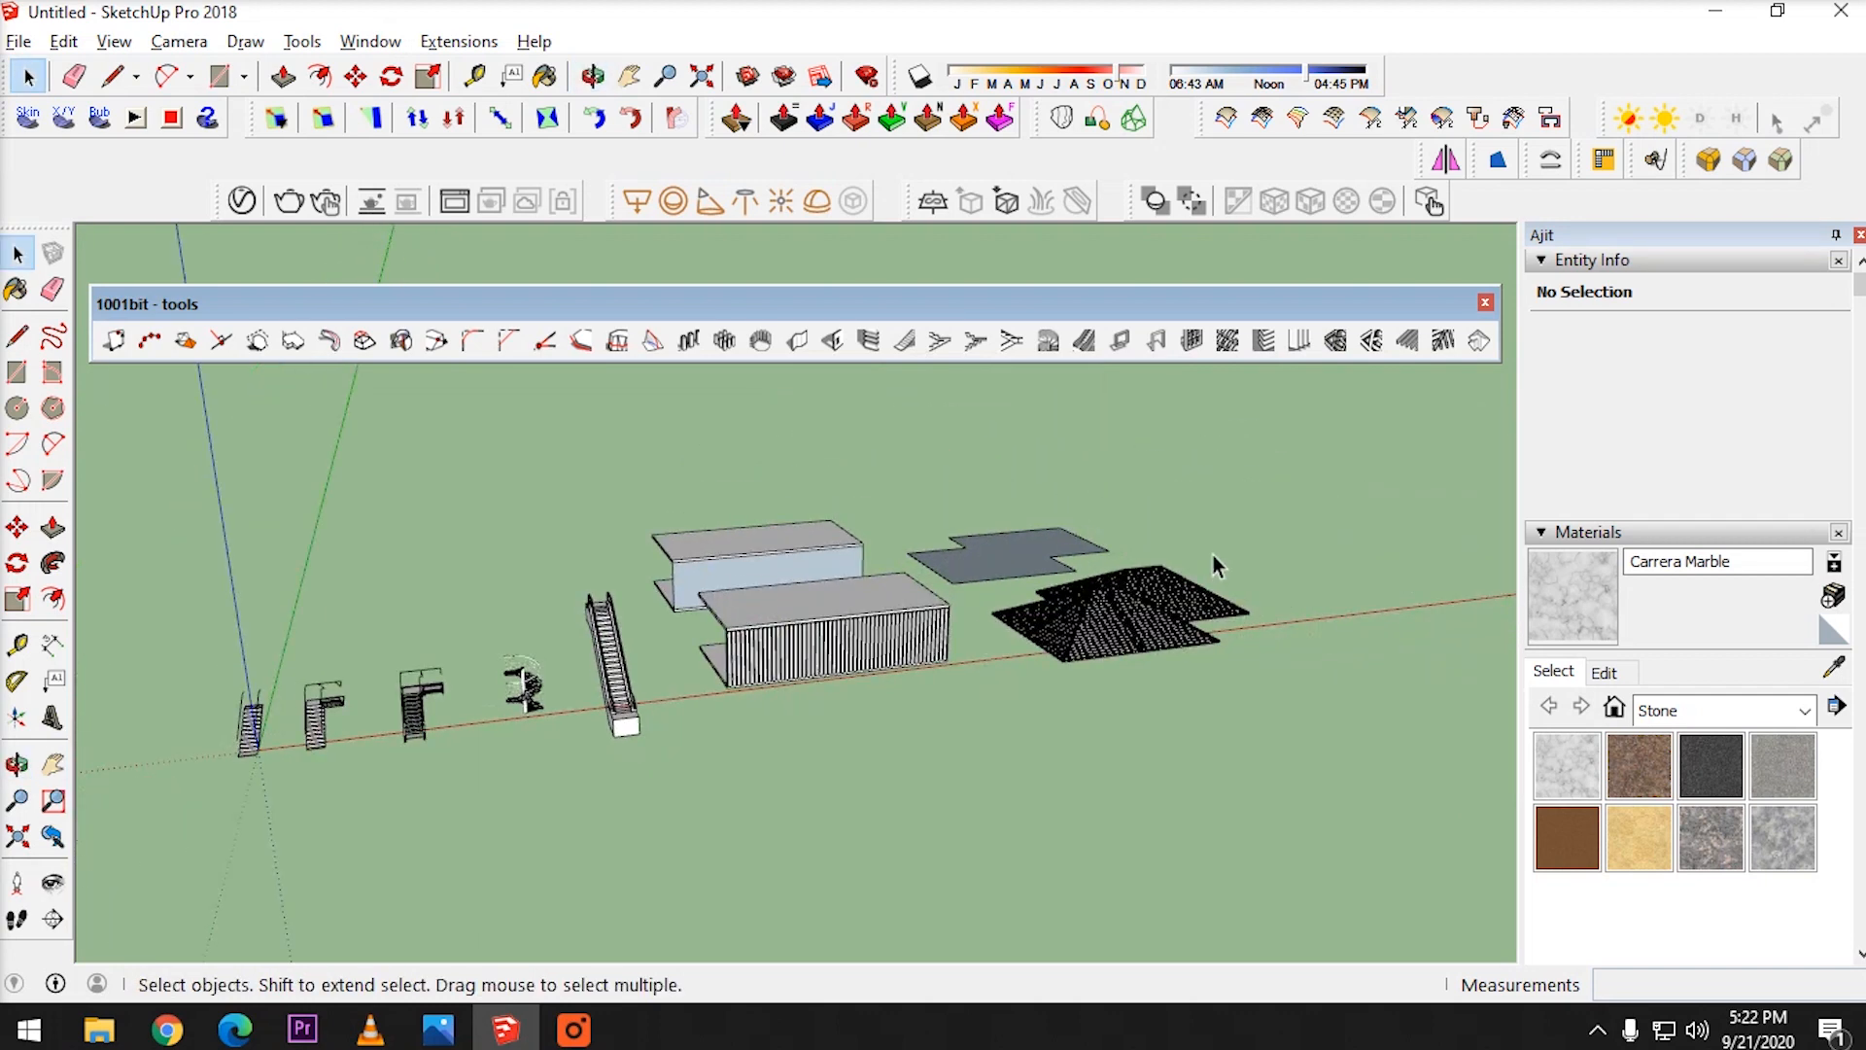
Examine the stepped flat face and the hip roof framework generated from it with 1001bit tools
{"action": "scroll", "coordinate": [1213, 558], "scroll_direction": "up", "scroll_amount": 3}
{"action": "middle_click_drag", "start_coordinate": [1205, 562], "coordinate": [871, 671]}
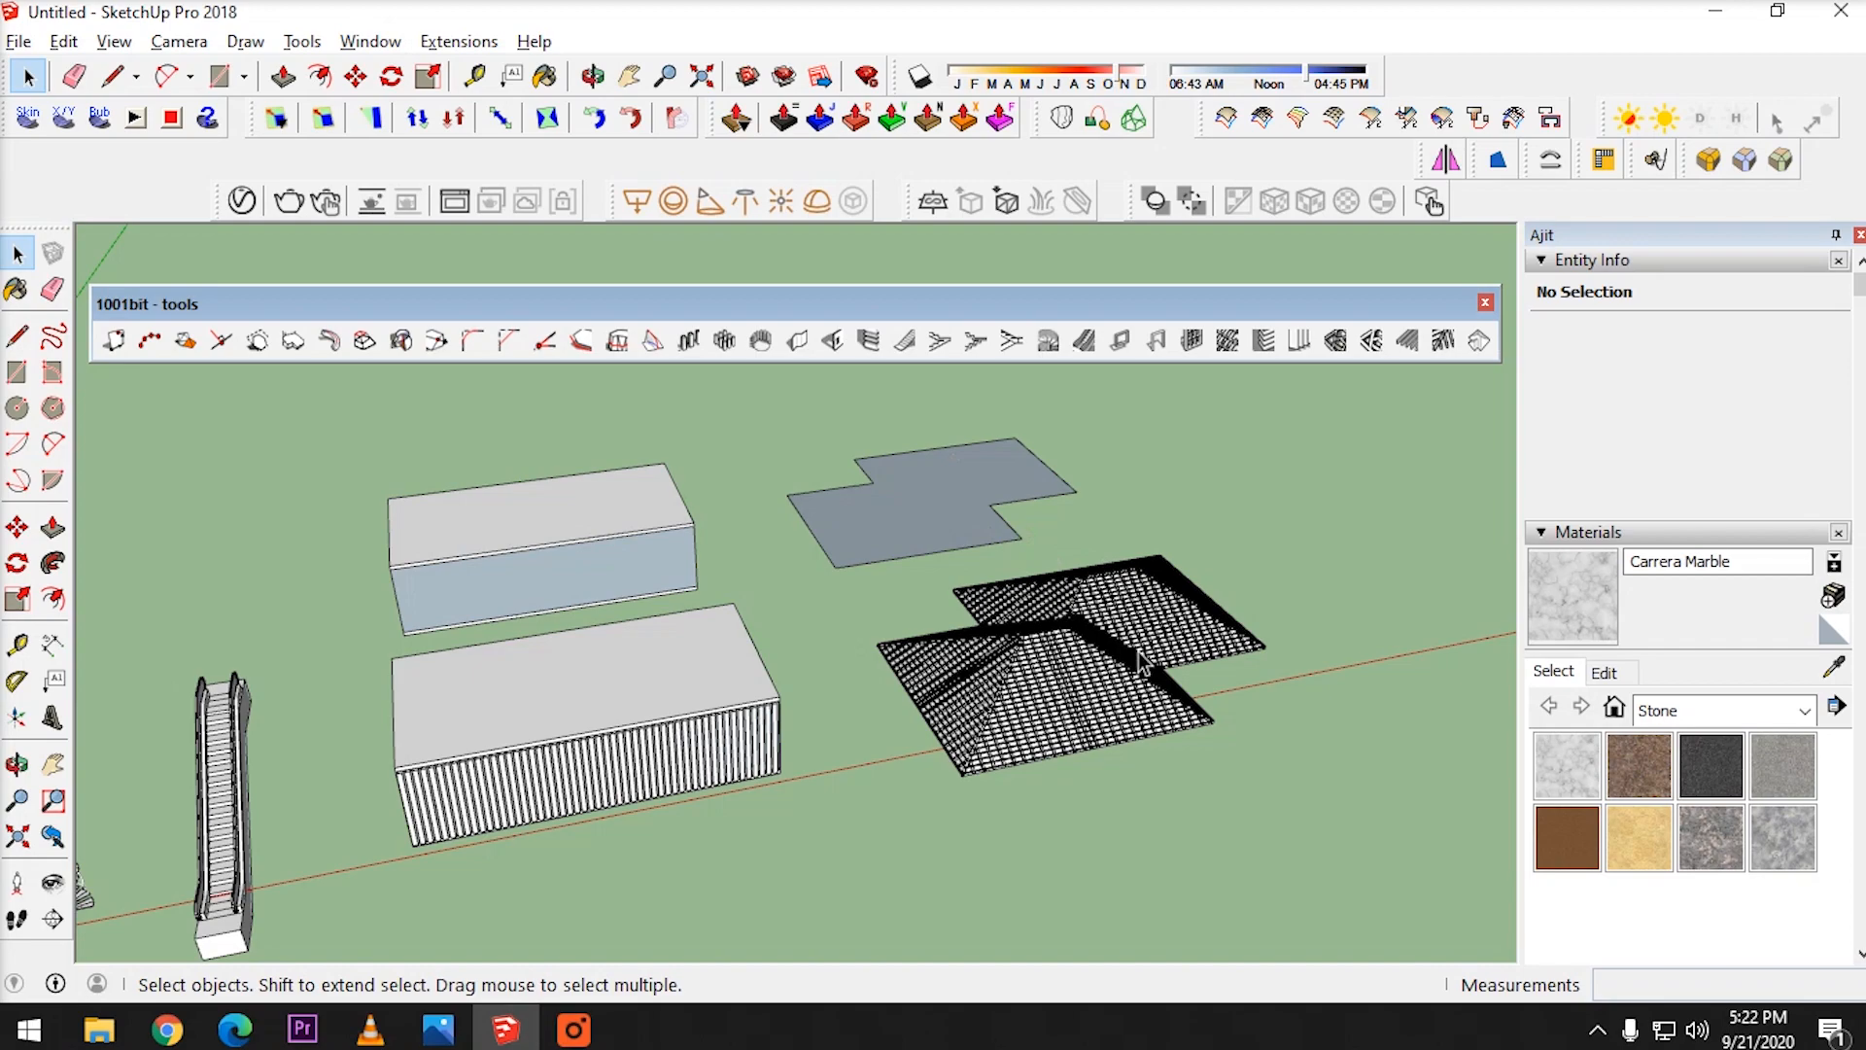
{"action": "scroll", "coordinate": [1139, 651], "scroll_direction": "up", "scroll_amount": 5}
{"action": "middle_click_drag", "start_coordinate": [1139, 651], "coordinate": [987, 573]}
{"action": "scroll", "coordinate": [987, 573], "scroll_direction": "down", "scroll_amount": 4}
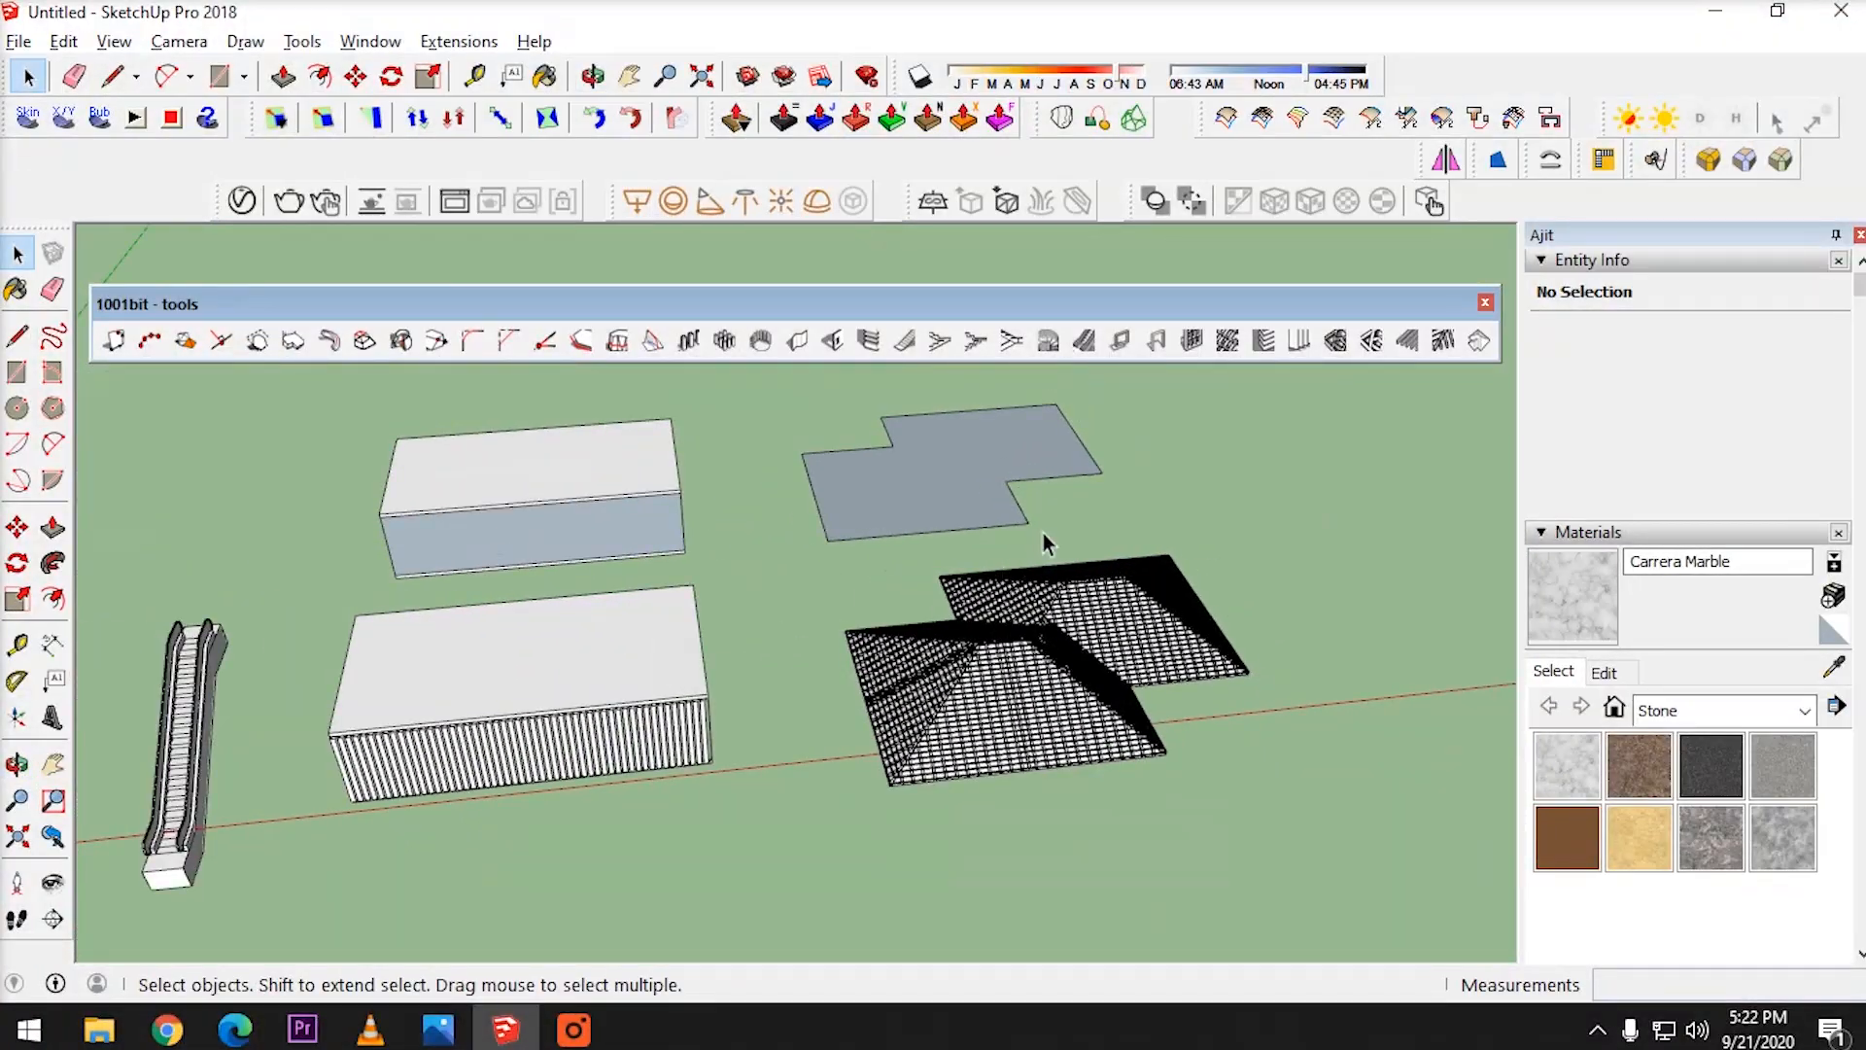
Browse the 1001bit tools commands, including the Draw, Edit and Modify, and Doors and Windows groups
{"action": "left_click", "coordinate": [458, 41]}
{"action": "mouse_move", "coordinate": [516, 84]}
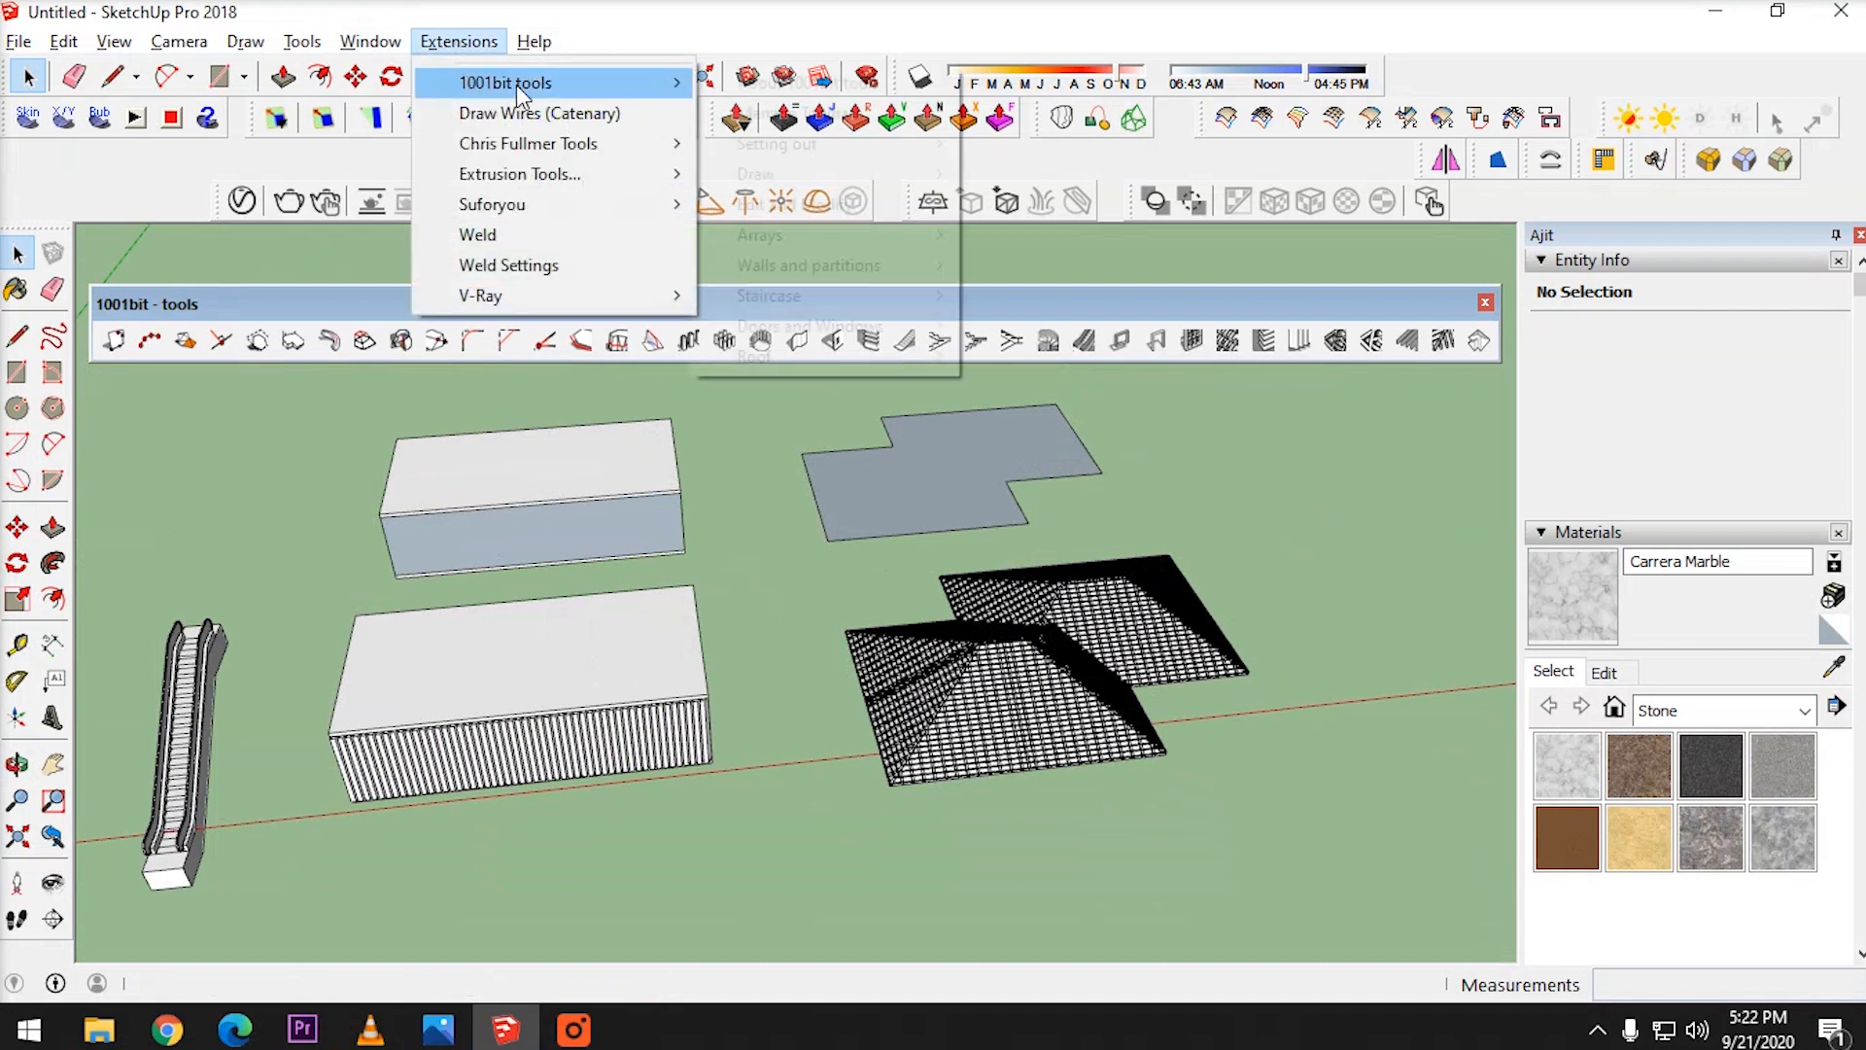
{"action": "mouse_move", "coordinate": [861, 236]}
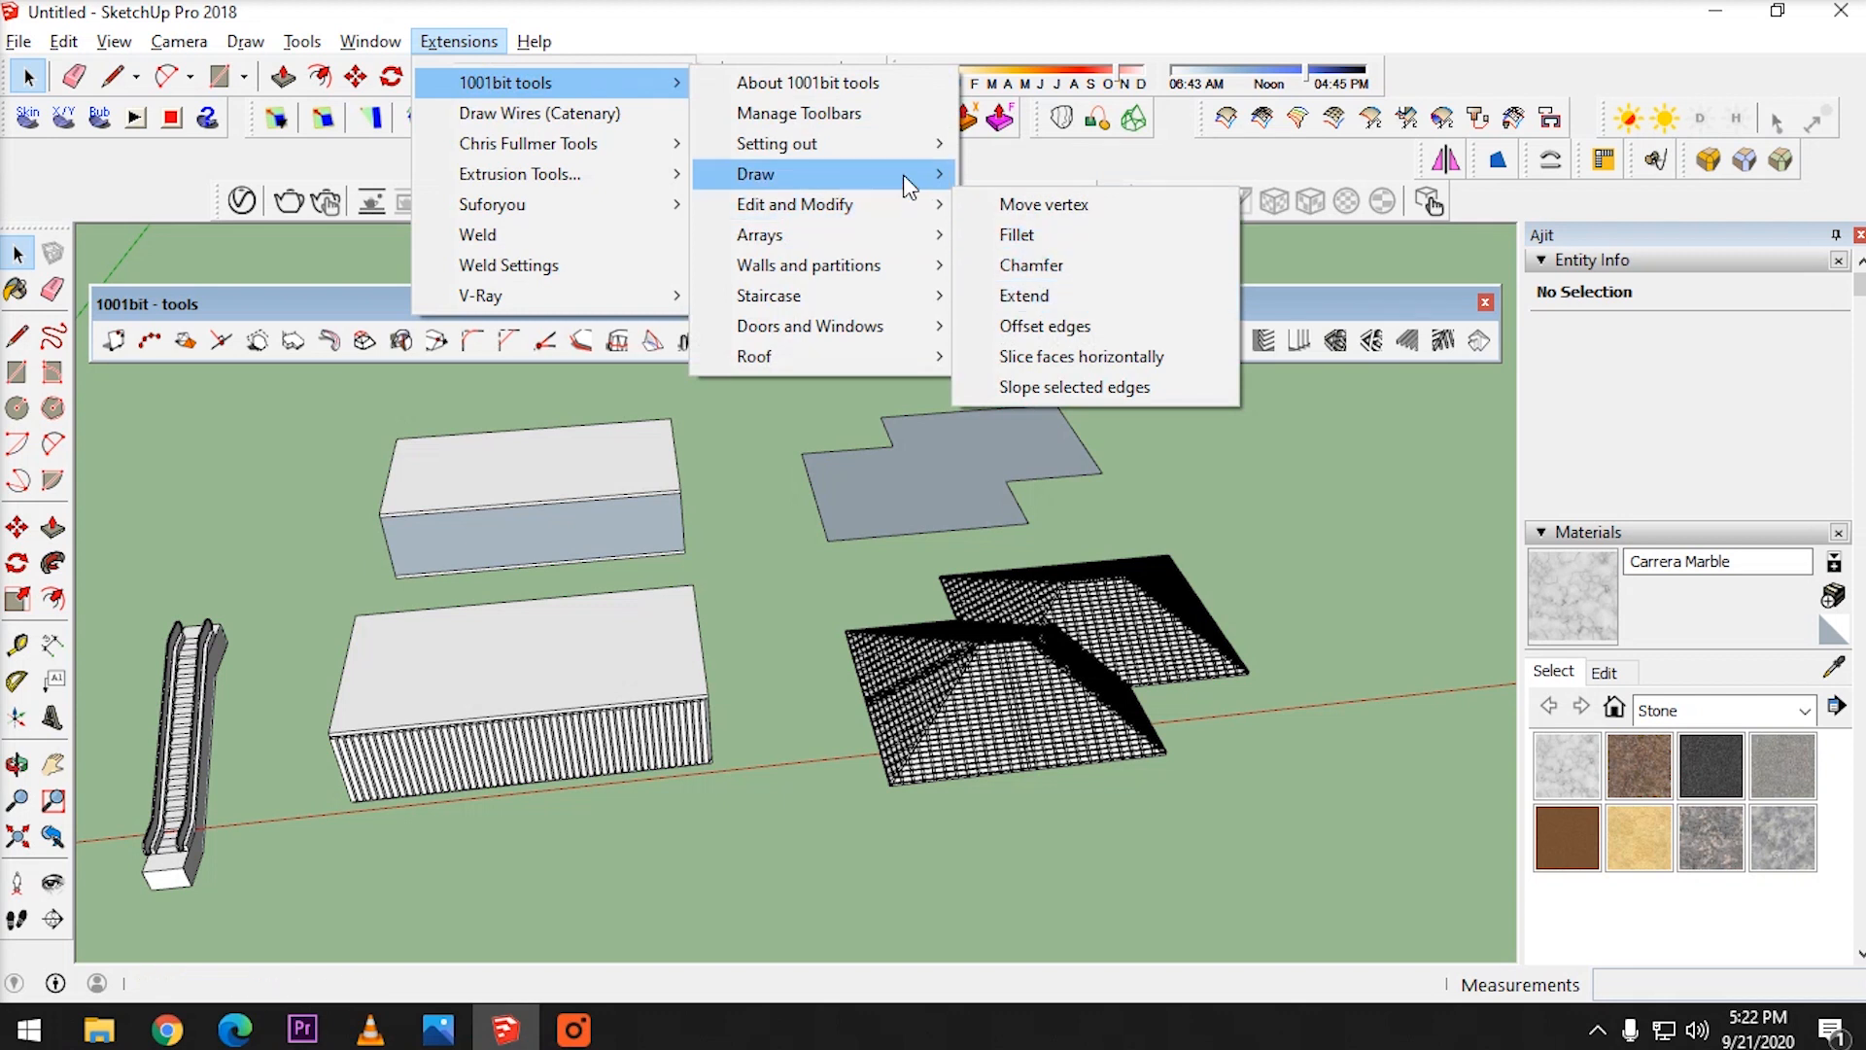
{"action": "mouse_move", "coordinate": [907, 185]}
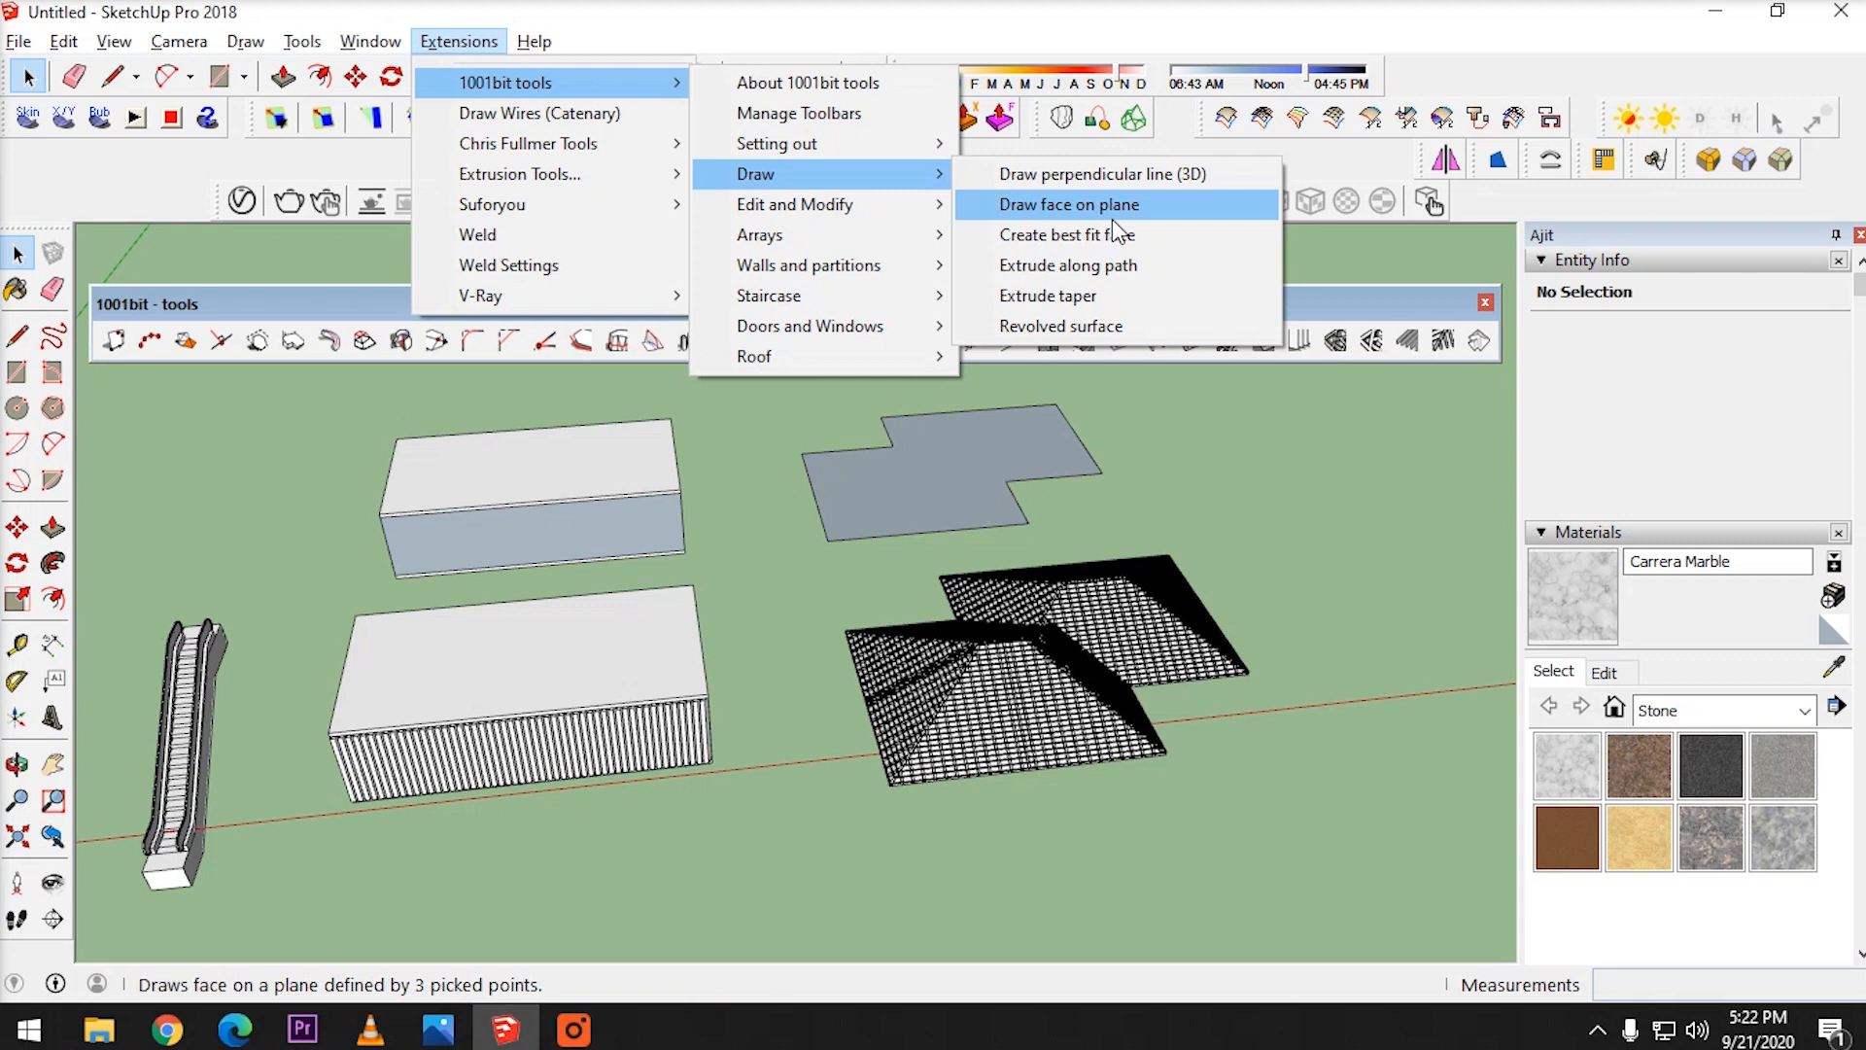
{"action": "mouse_move", "coordinate": [896, 323]}
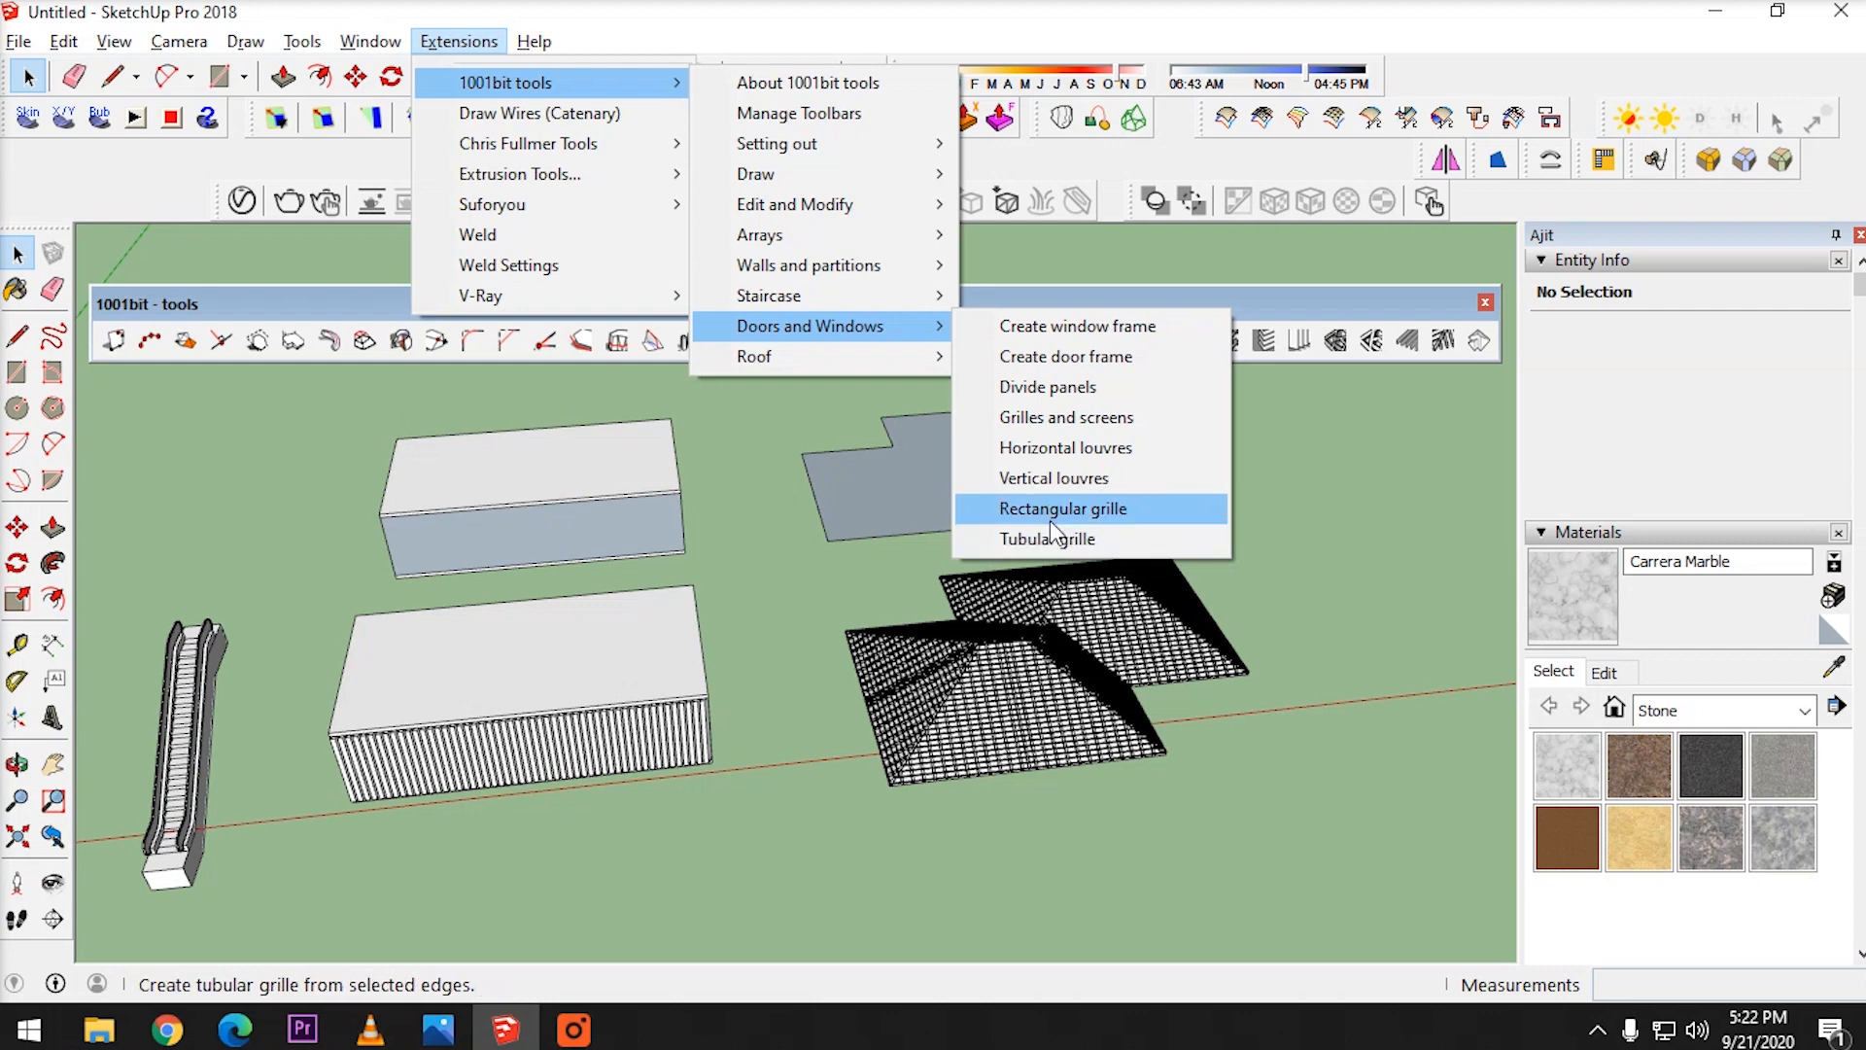
Examine the whole row of 1001bit examples from several angles, from the staircases and escalator to the louvred box and hip roof
{"action": "left_click", "coordinate": [661, 911]}
{"action": "scroll", "coordinate": [1029, 685], "scroll_direction": "down", "scroll_amount": 10}
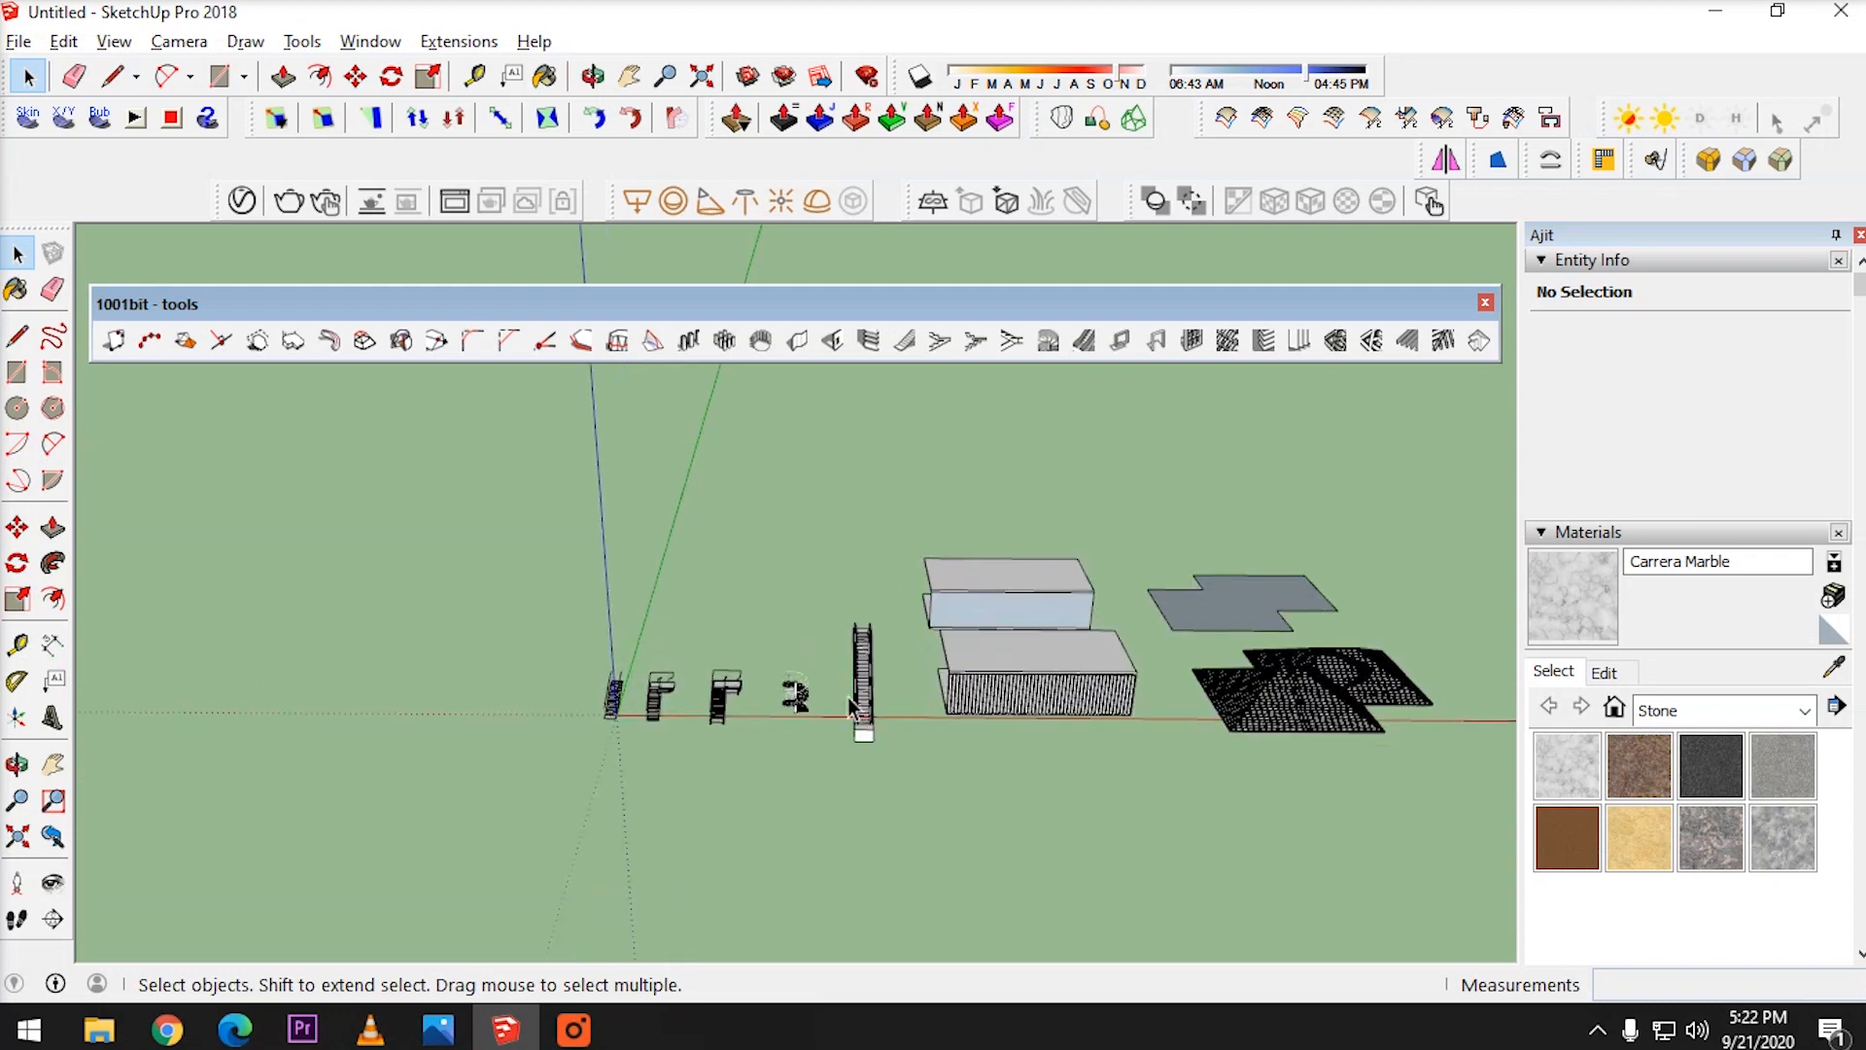
{"action": "scroll", "coordinate": [644, 666], "scroll_direction": "down", "scroll_amount": 2}
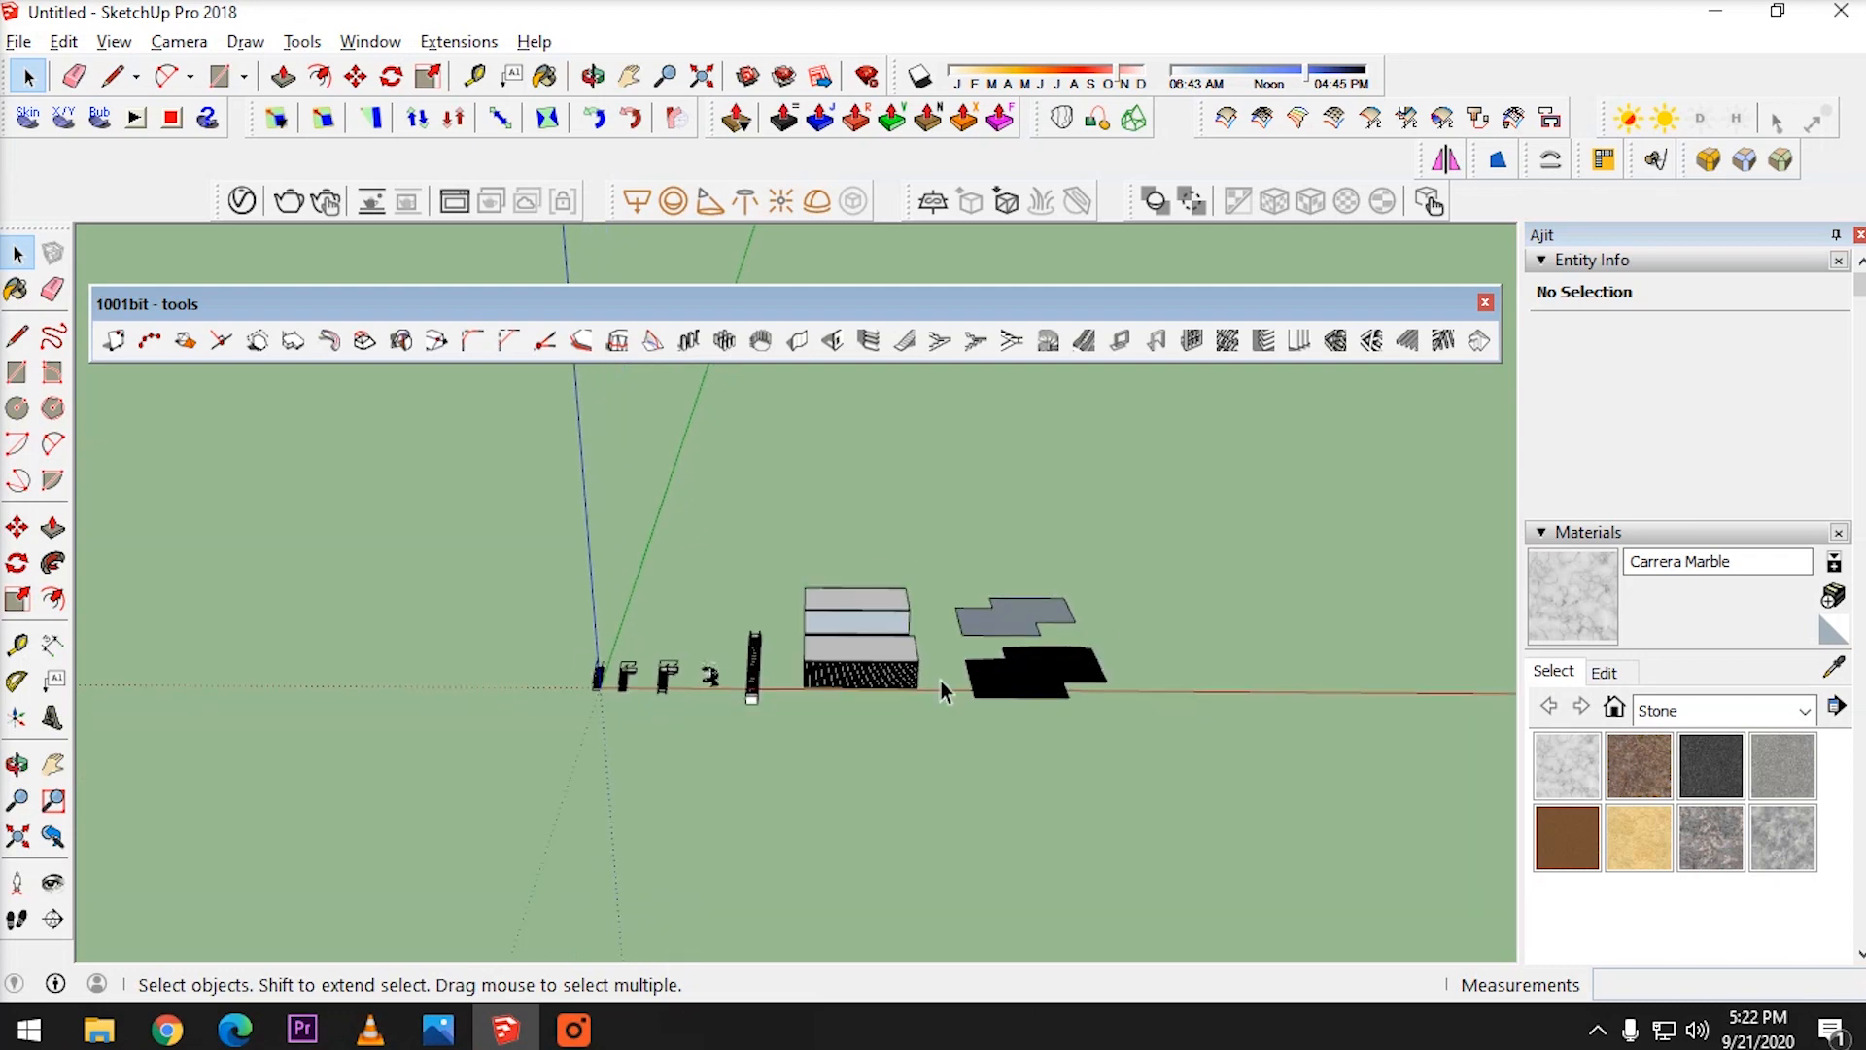
{"action": "middle_click_drag", "start_coordinate": [988, 676], "coordinate": [1089, 615]}
{"action": "scroll", "coordinate": [271, 742], "scroll_direction": "up", "scroll_amount": 5}
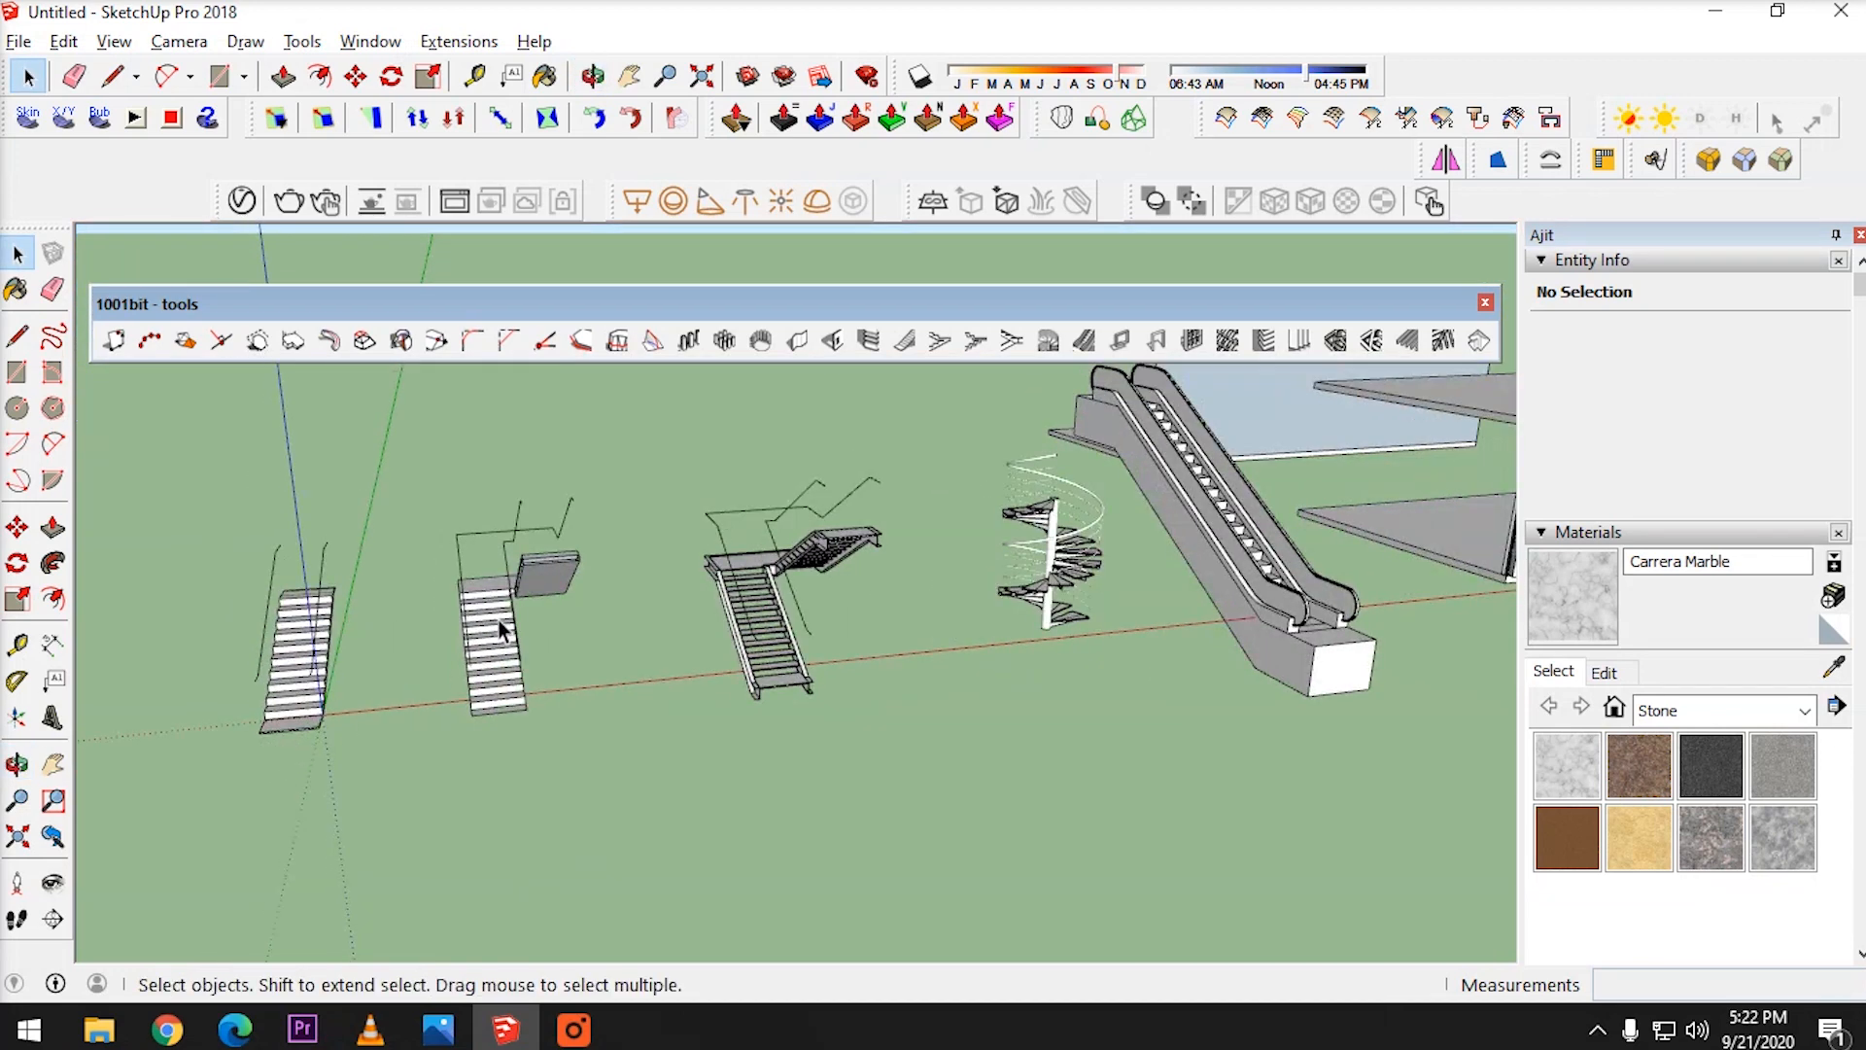
{"action": "scroll", "coordinate": [499, 630], "scroll_direction": "down", "scroll_amount": 5}
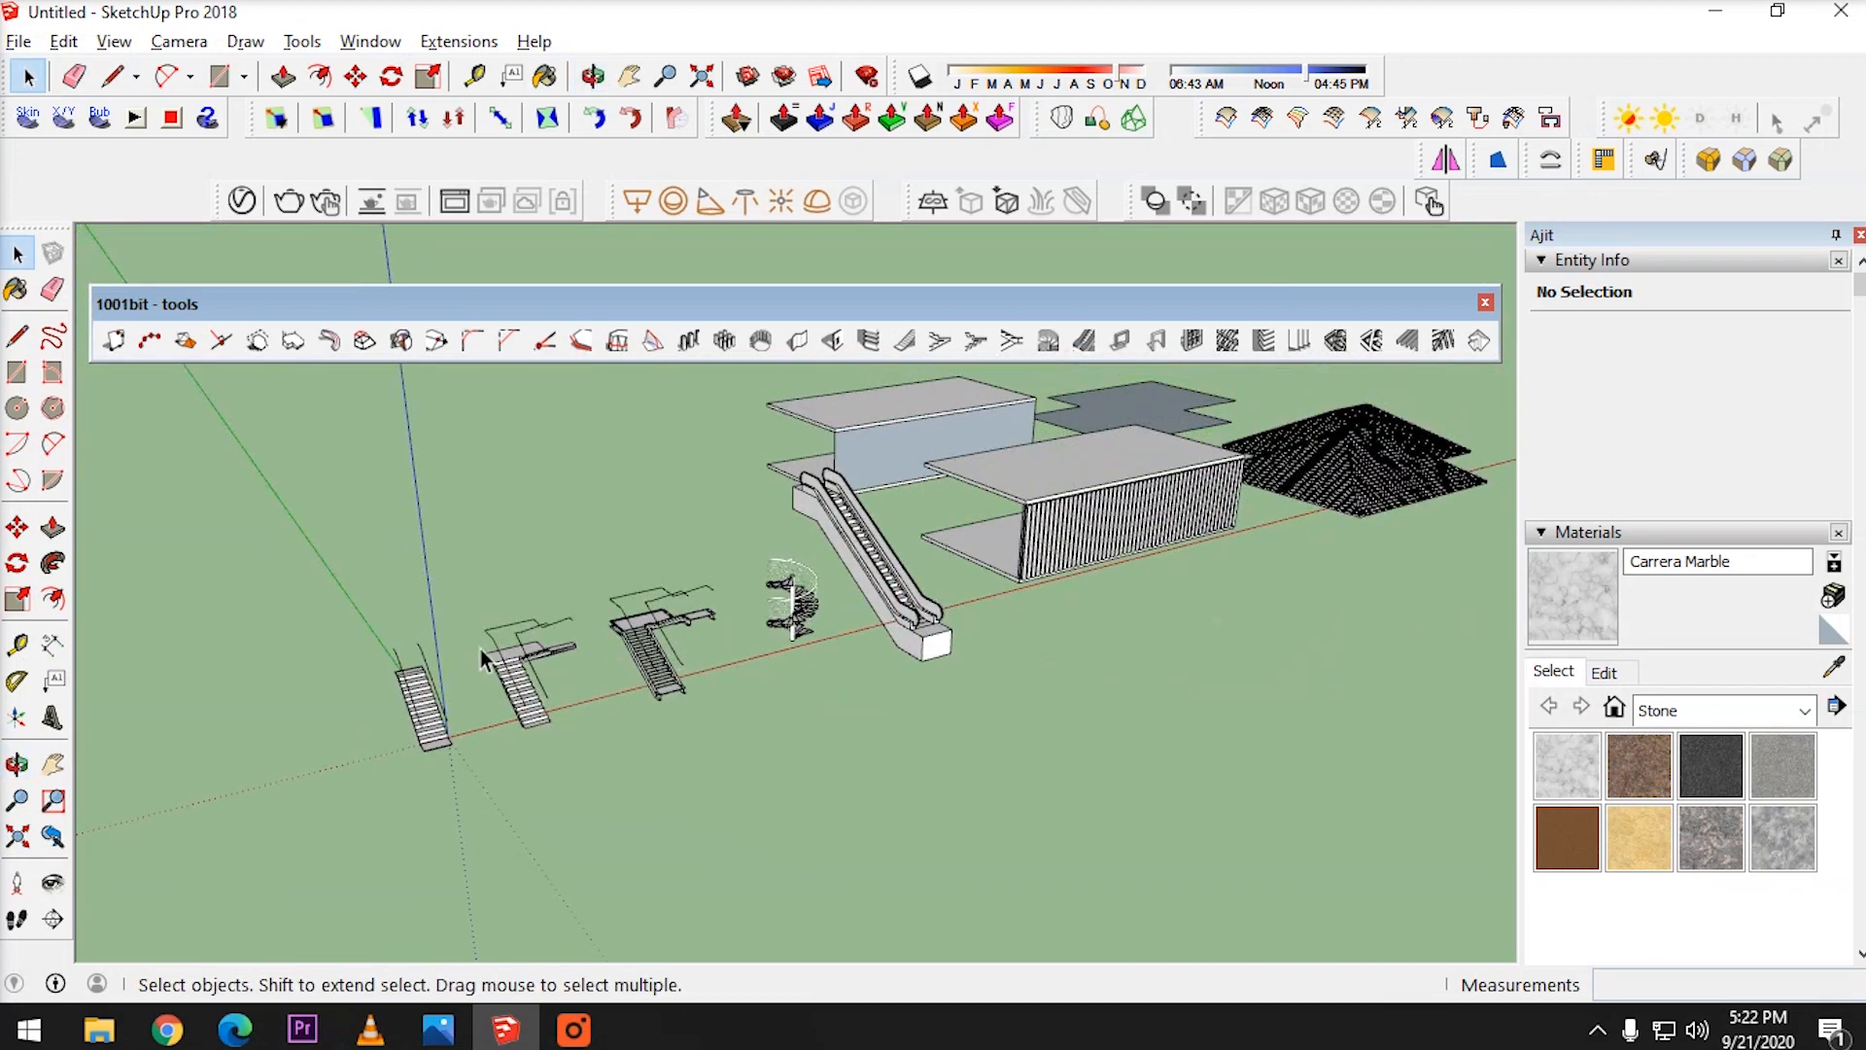
{"action": "scroll", "coordinate": [446, 649], "scroll_direction": "down", "scroll_amount": 2}
{"action": "middle_click_drag", "start_coordinate": [575, 541], "coordinate": [264, 529]}
{"action": "middle_click_drag", "start_coordinate": [688, 611], "coordinate": [934, 580]}
{"action": "left_click_drag", "start_coordinate": [610, 625], "coordinate": [661, 713]}
{"action": "key", "text": "space"}
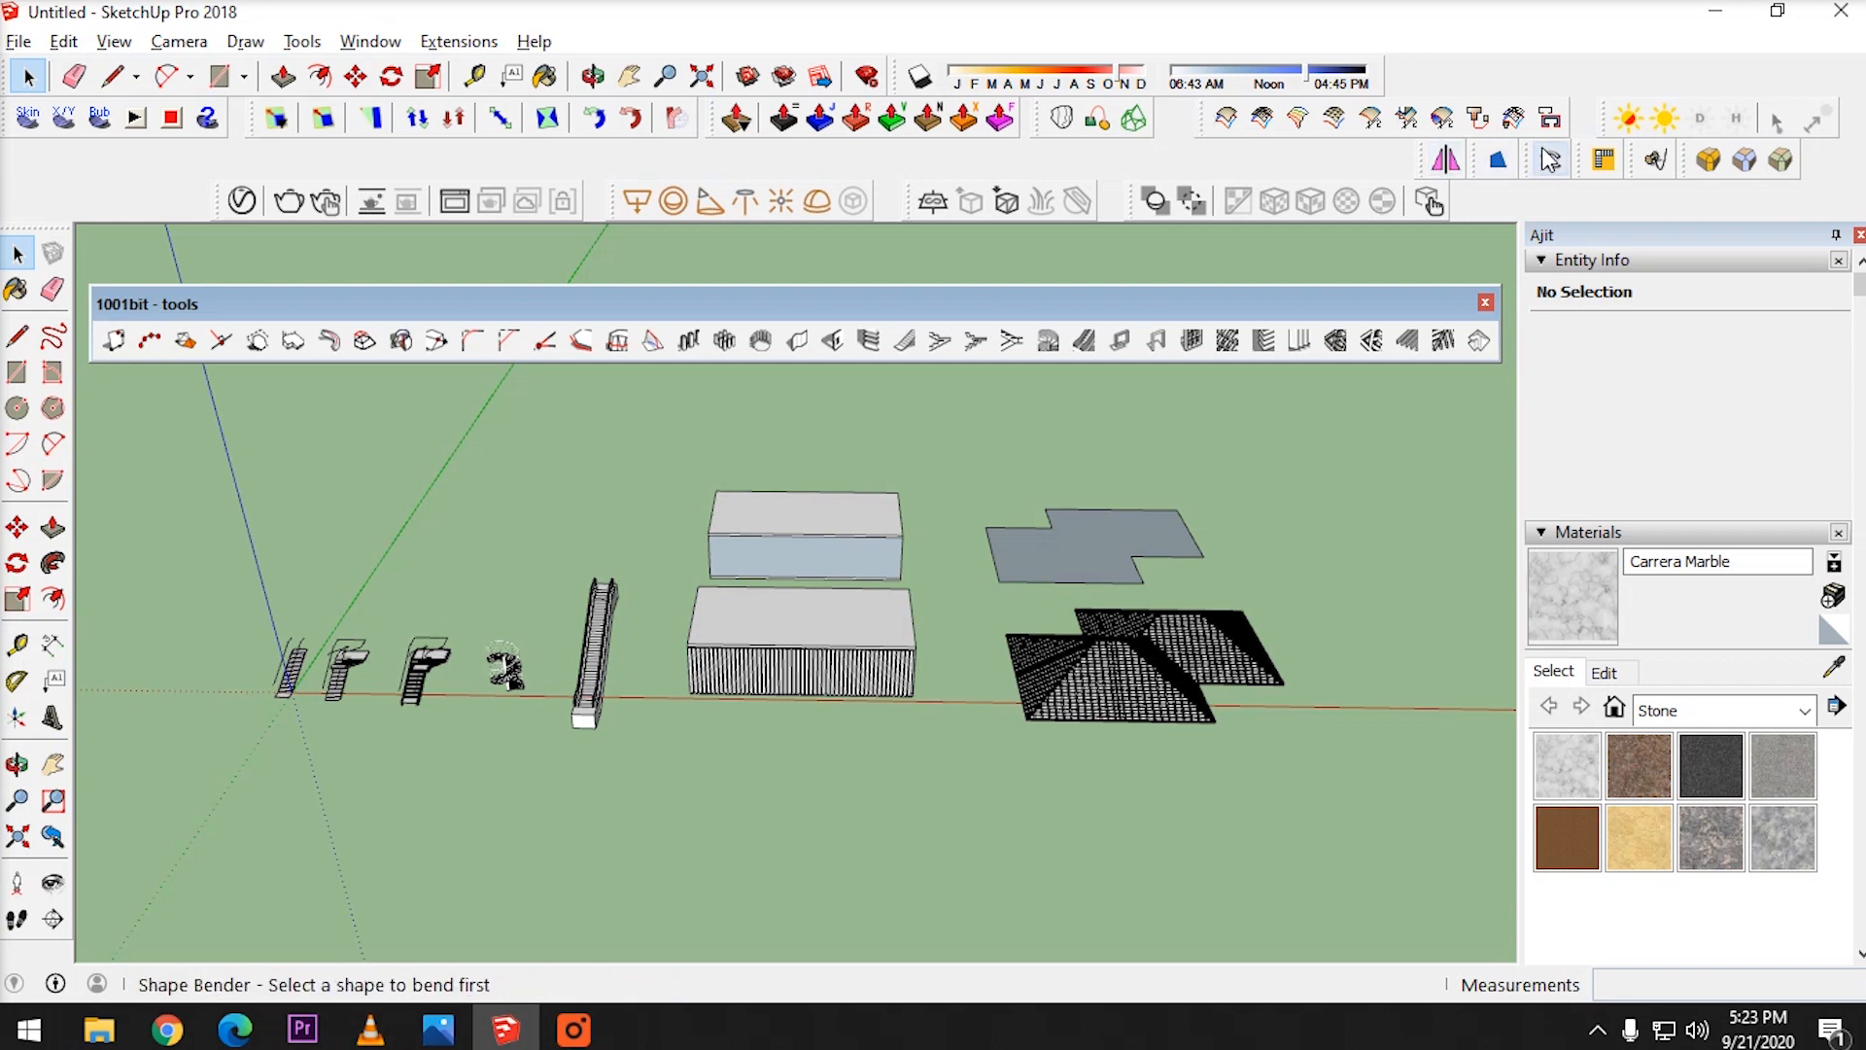
View the staircase types and parameters in the Create SOFTDEG_Scale dialog at full size, and close it
{"action": "left_click", "coordinate": [1602, 165]}
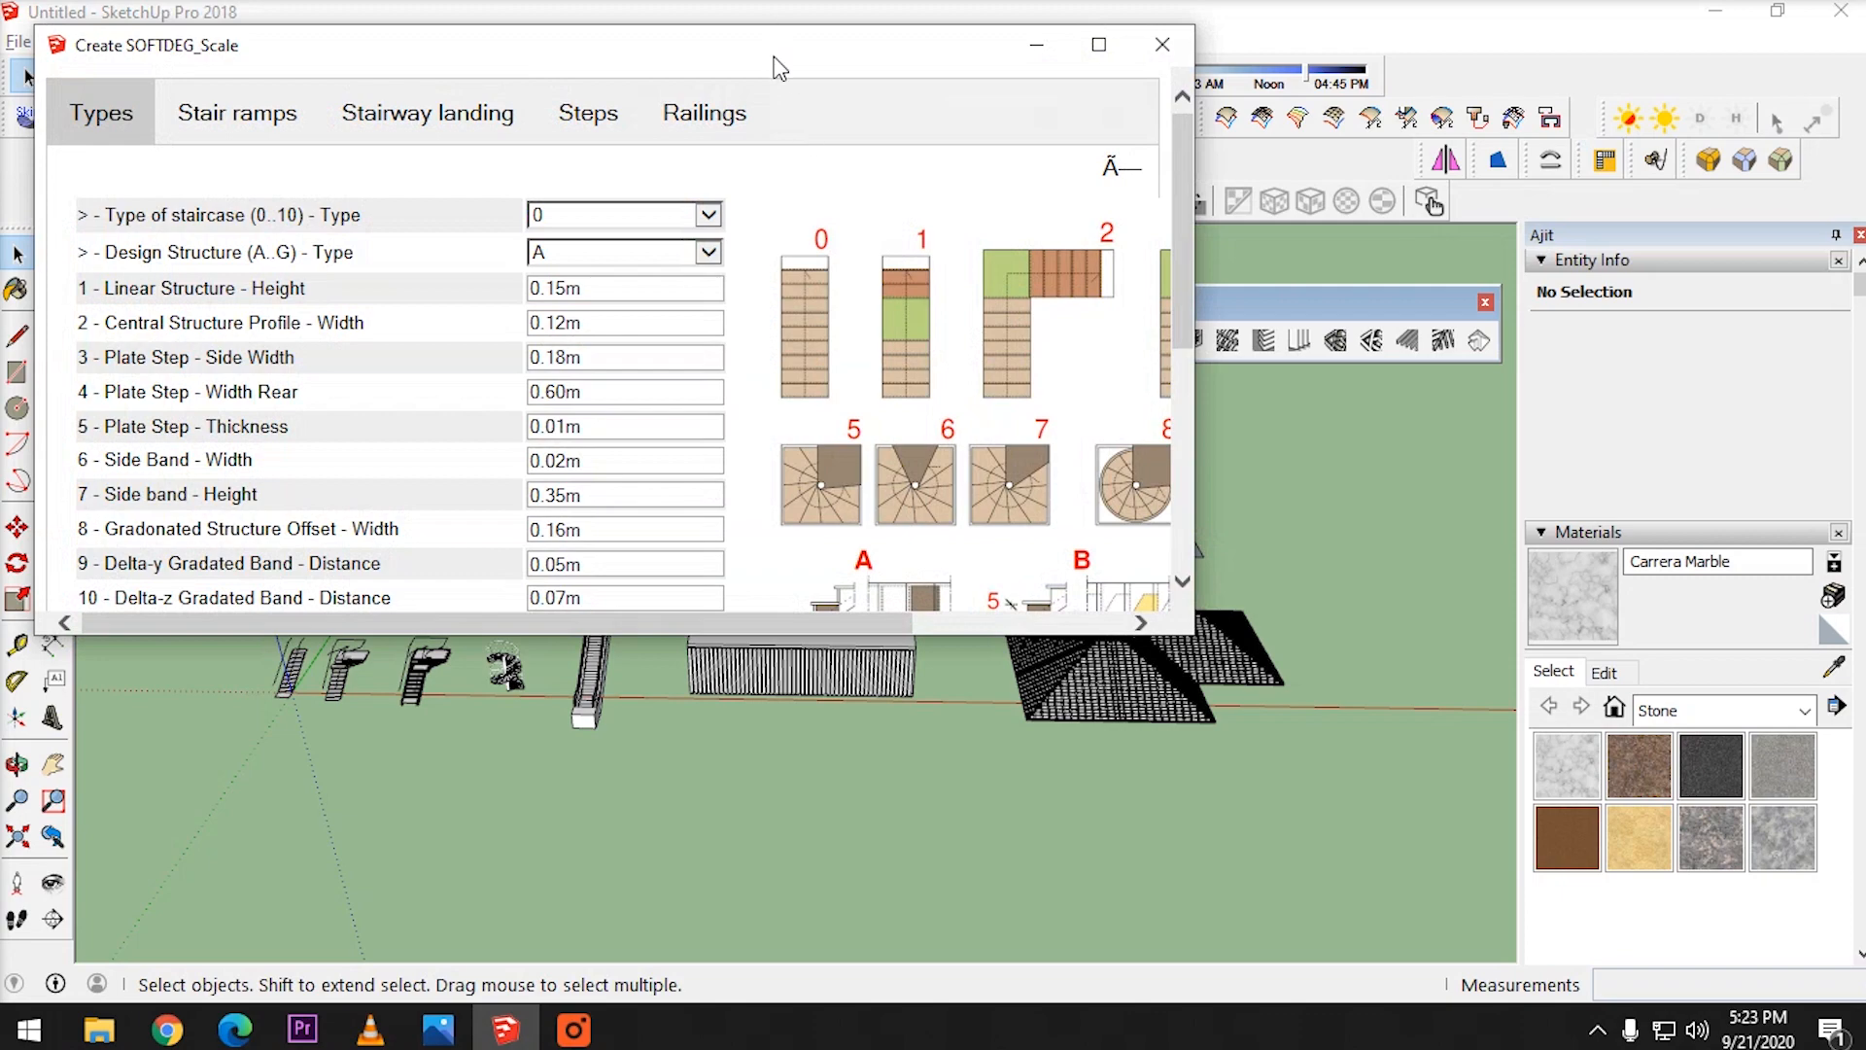
{"action": "left_click_drag", "start_coordinate": [778, 69], "coordinate": [935, 91]}
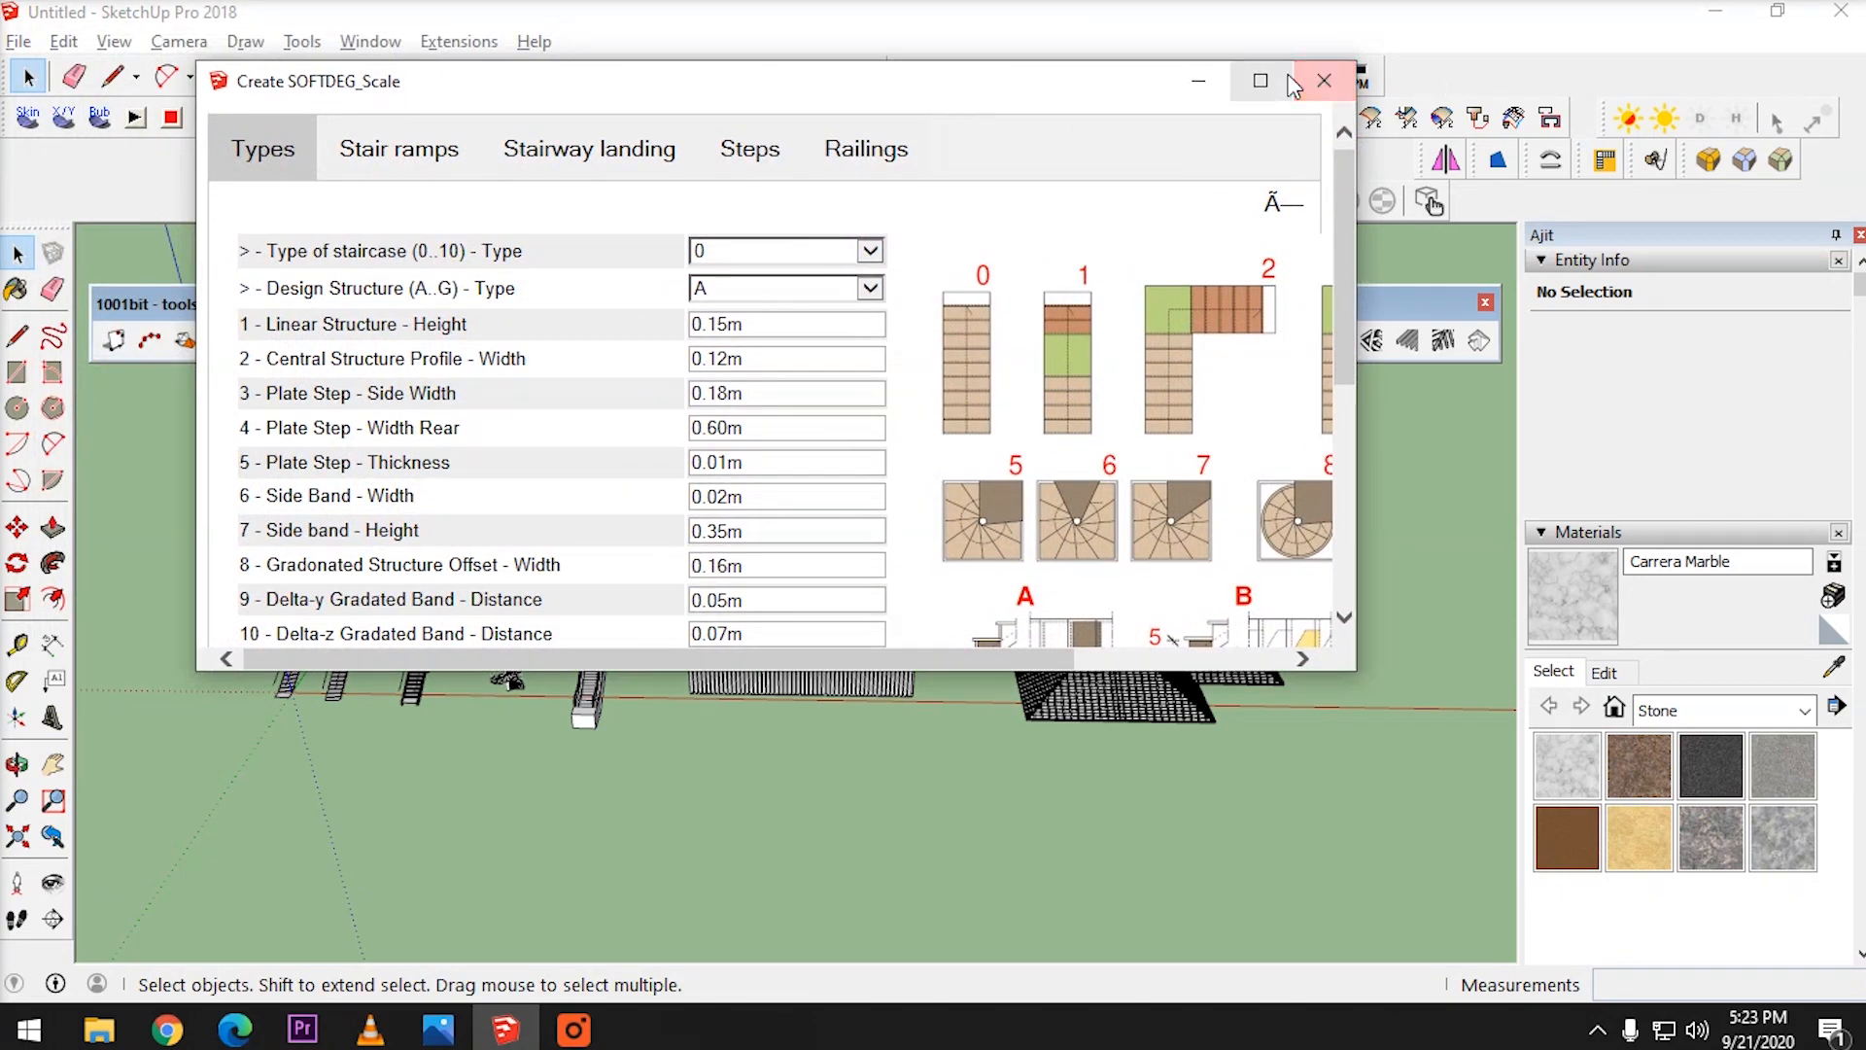
{"action": "left_click", "coordinate": [1257, 79]}
{"action": "left_click", "coordinate": [1840, 11]}
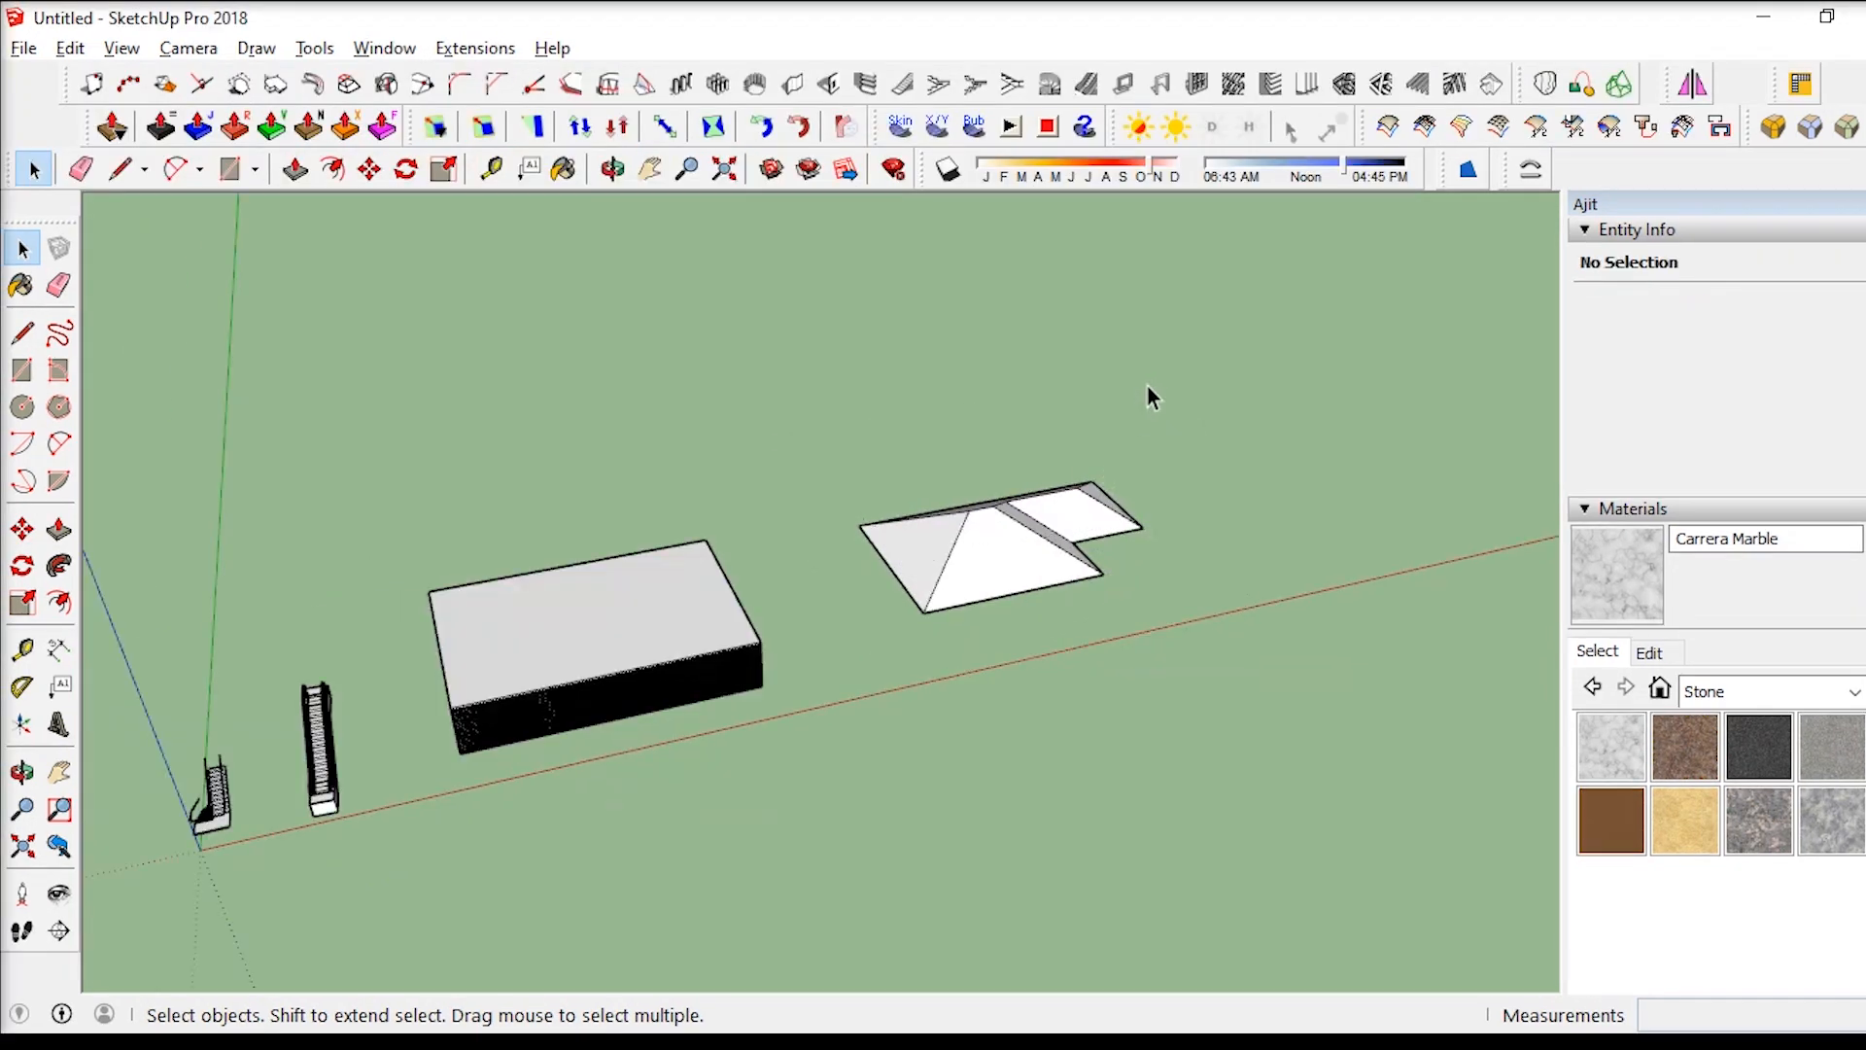
{"action": "scroll", "coordinate": [914, 603], "scroll_direction": "down", "scroll_amount": 3}
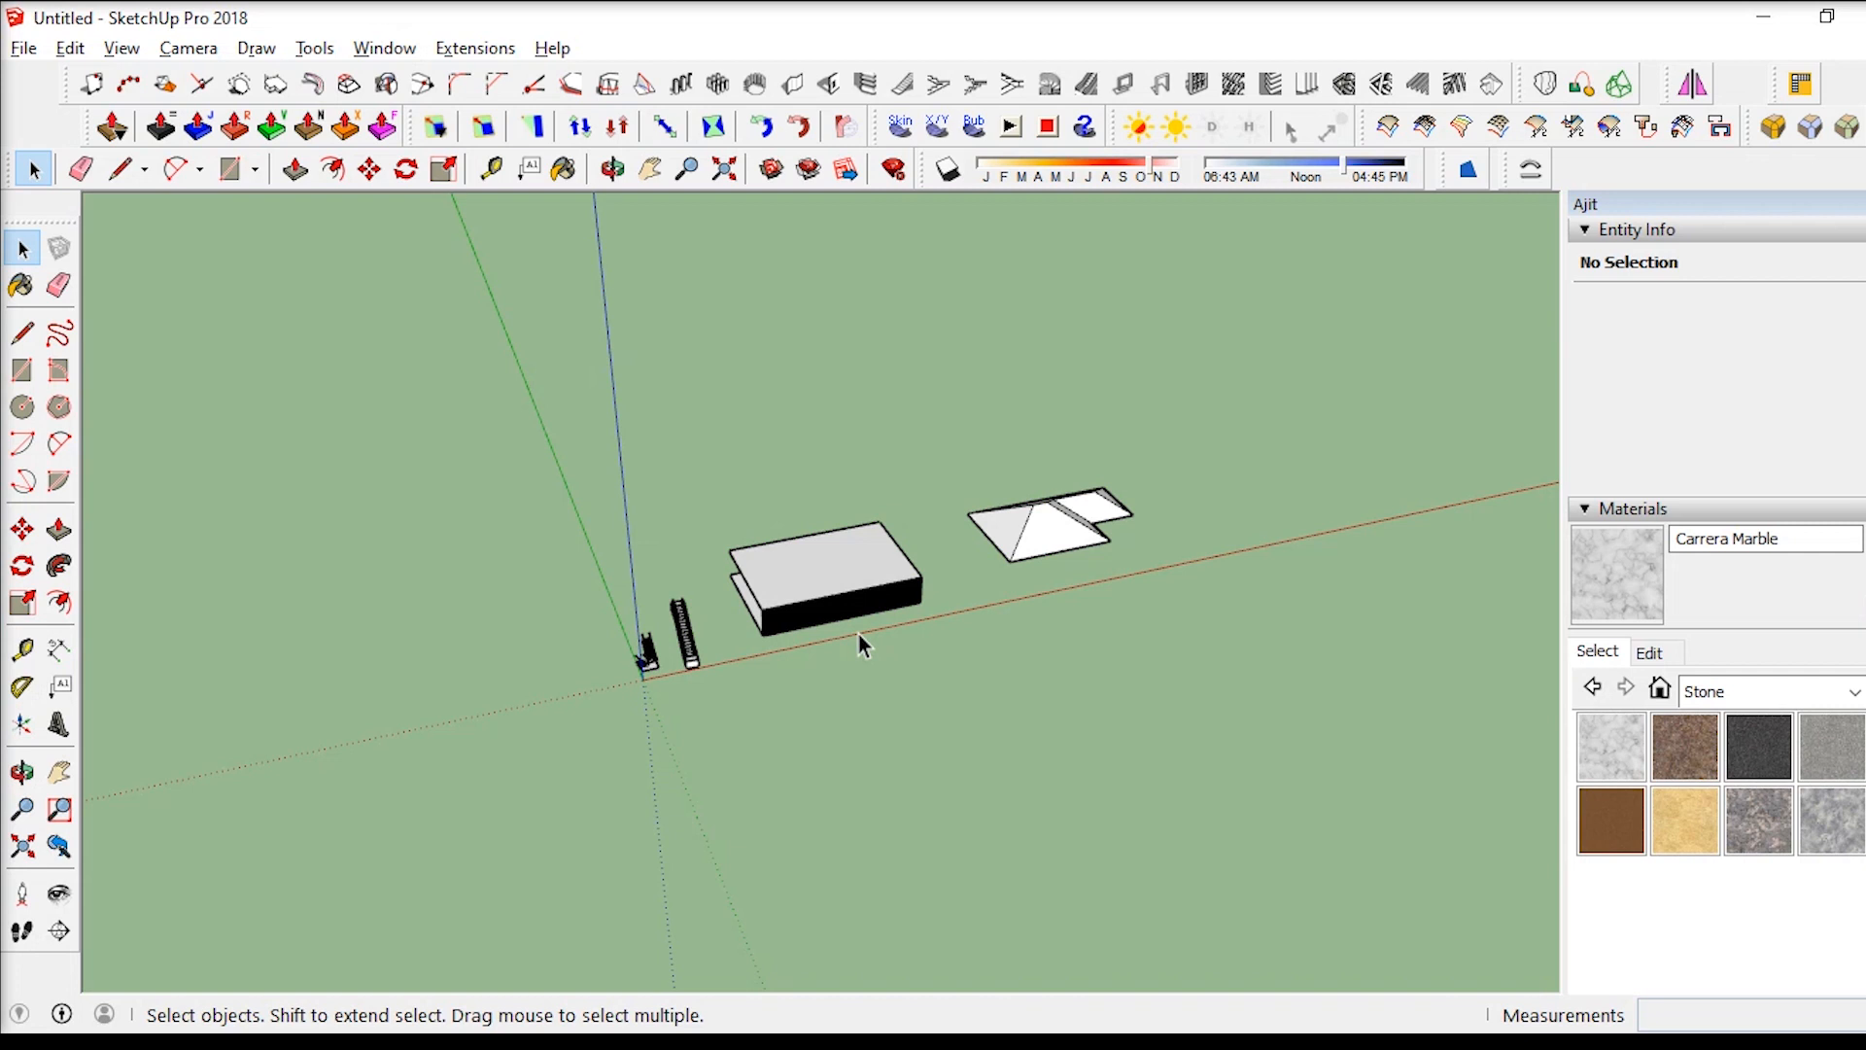
{"action": "middle_click_drag", "start_coordinate": [792, 610], "coordinate": [238, 382]}
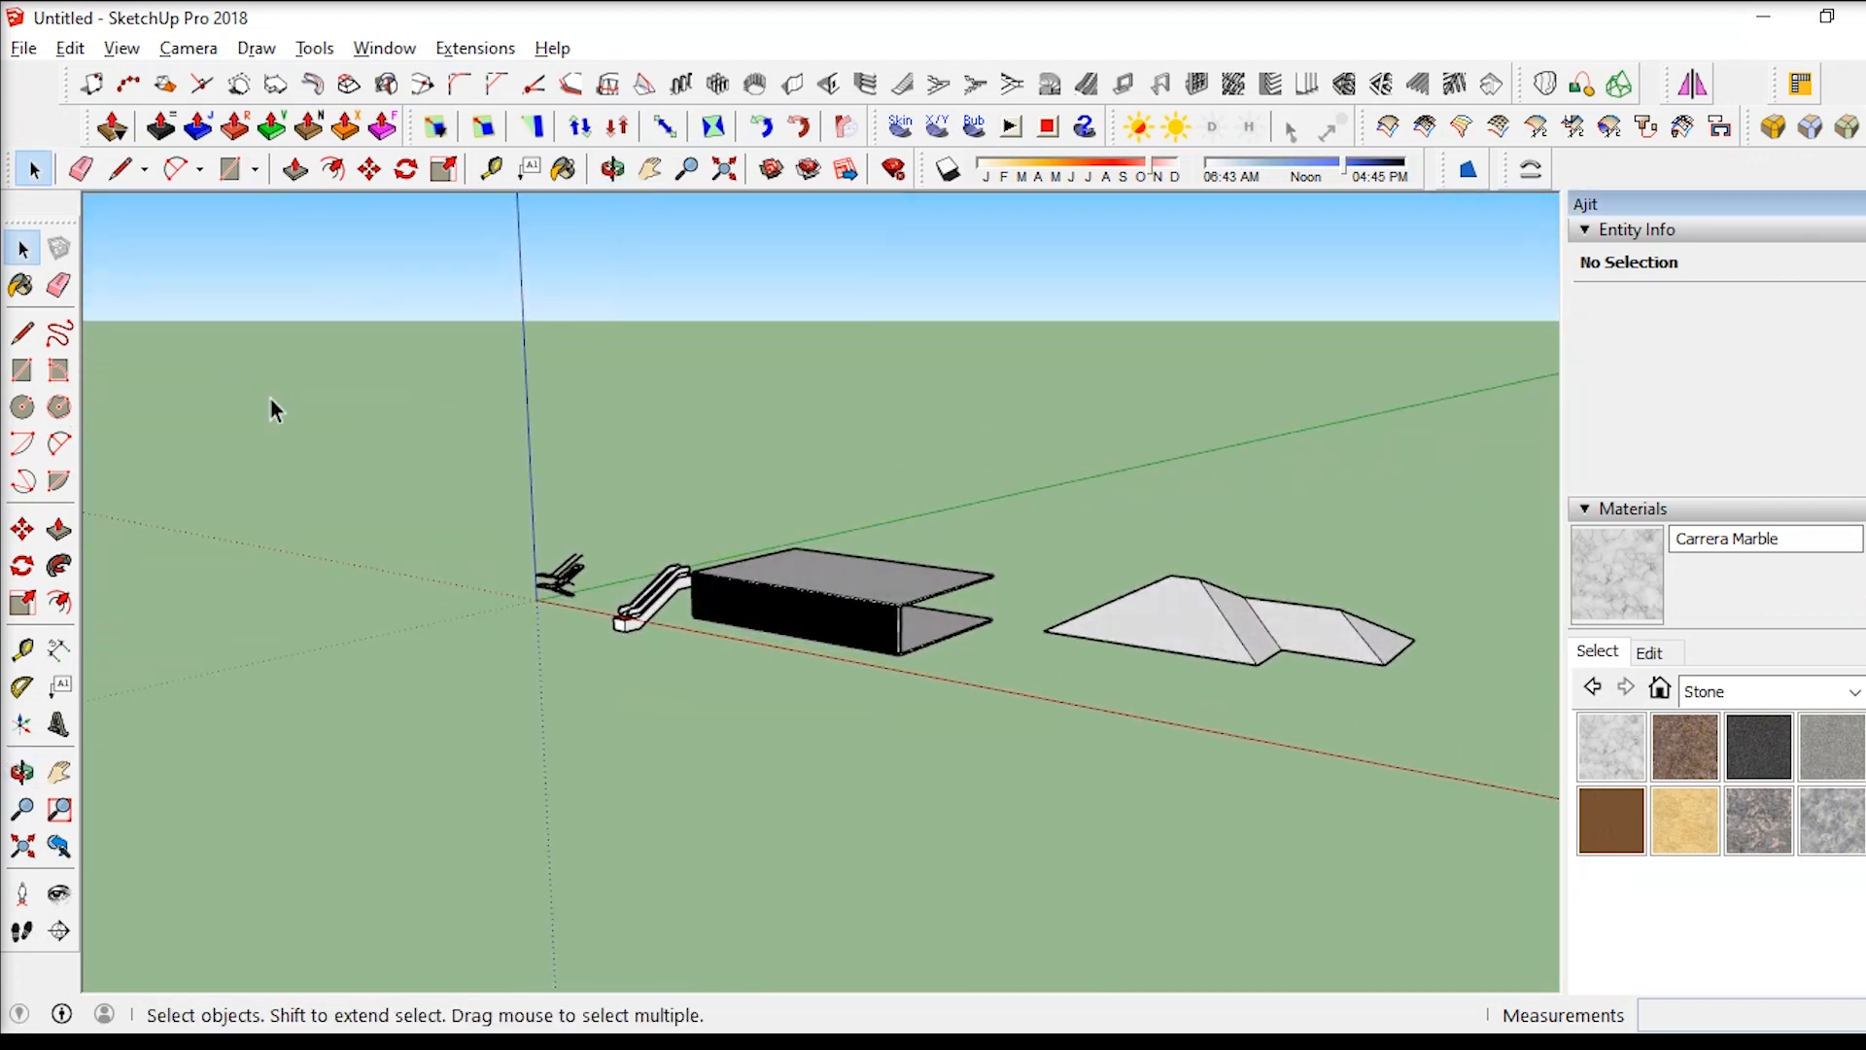
{"action": "scroll", "coordinate": [943, 671], "scroll_direction": "down", "scroll_amount": 3}
{"action": "middle_click_drag", "start_coordinate": [942, 670], "coordinate": [639, 634]}
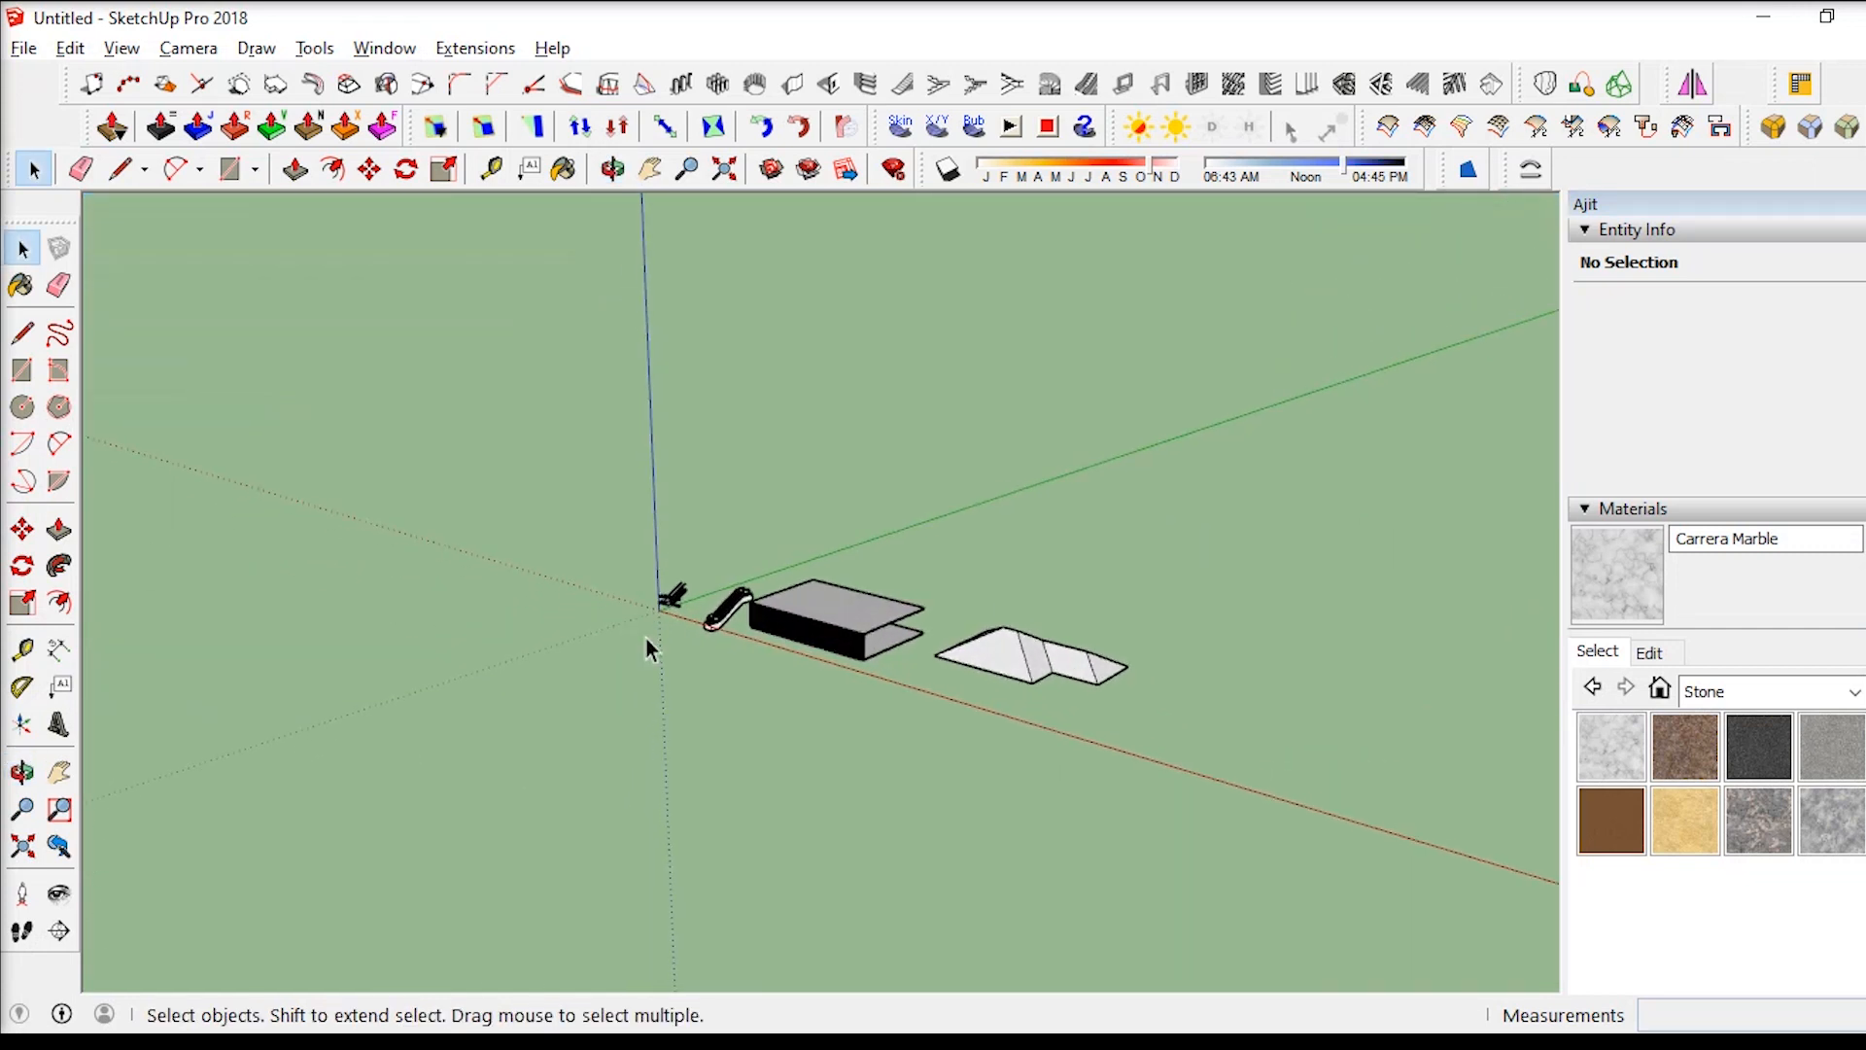